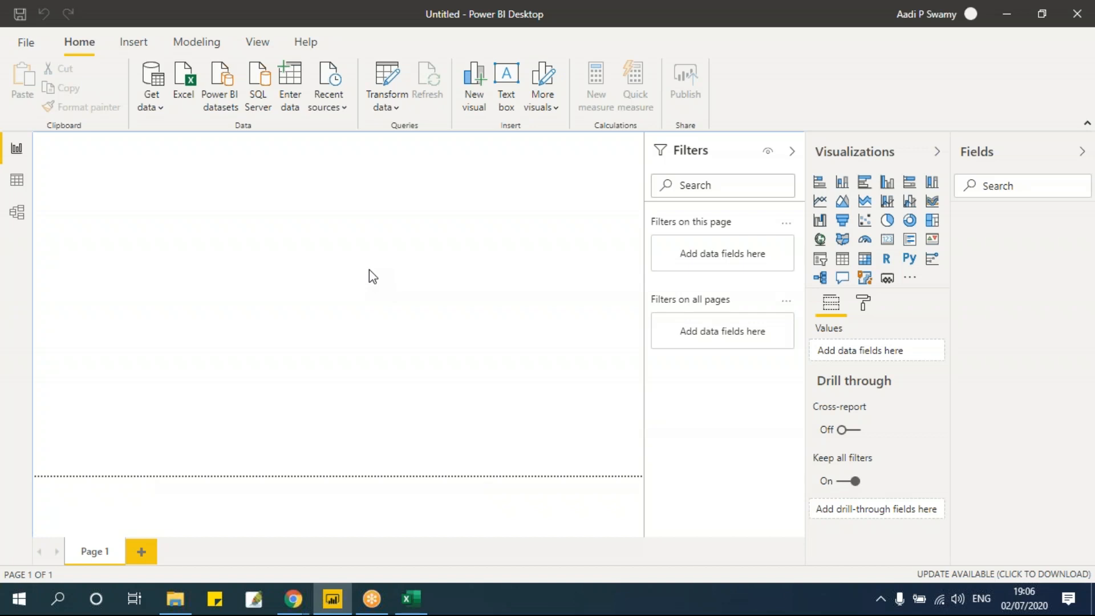
- Switch to File Explorer and look over the source folders and Access, Excel and Web files in the Session 02 - Get Data folder
left_click(176, 599)
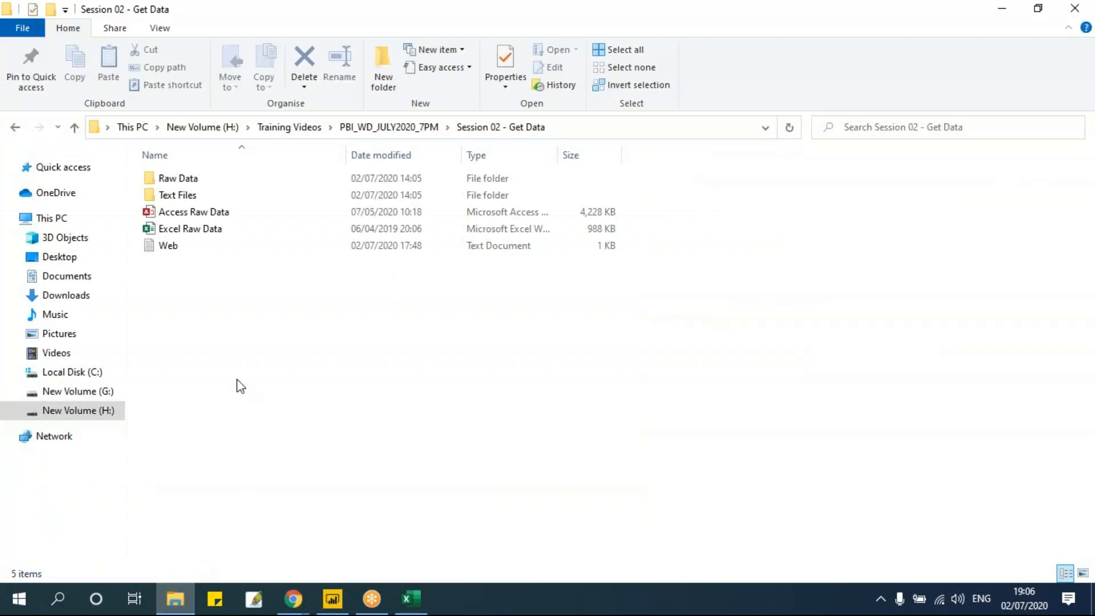
left_click_drag(375, 338, 159, 169)
left_click(268, 318)
left_click(219, 233)
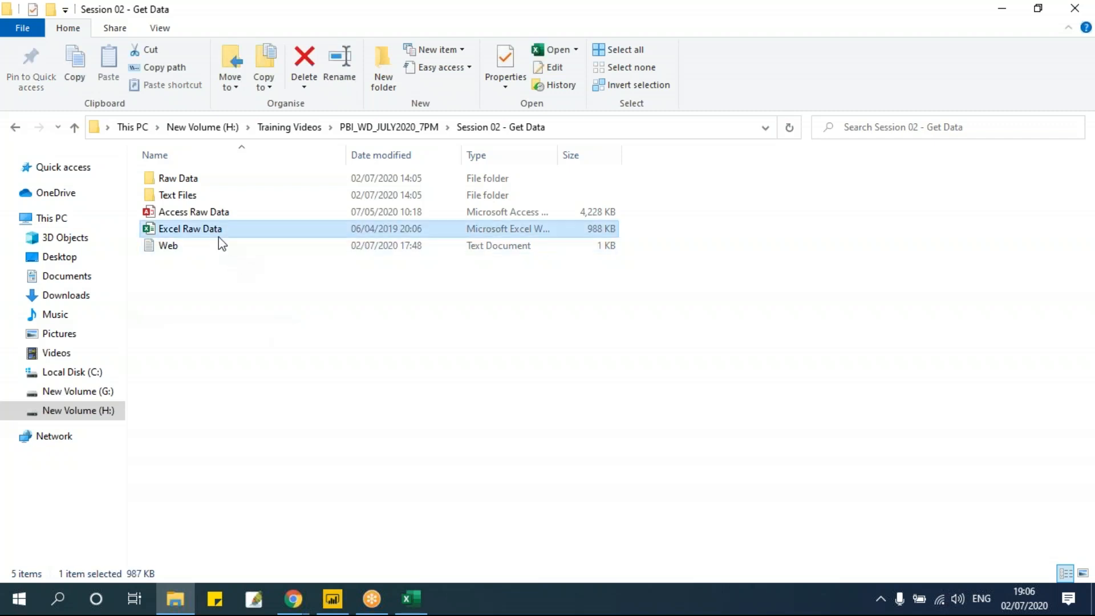
double_click(180, 195)
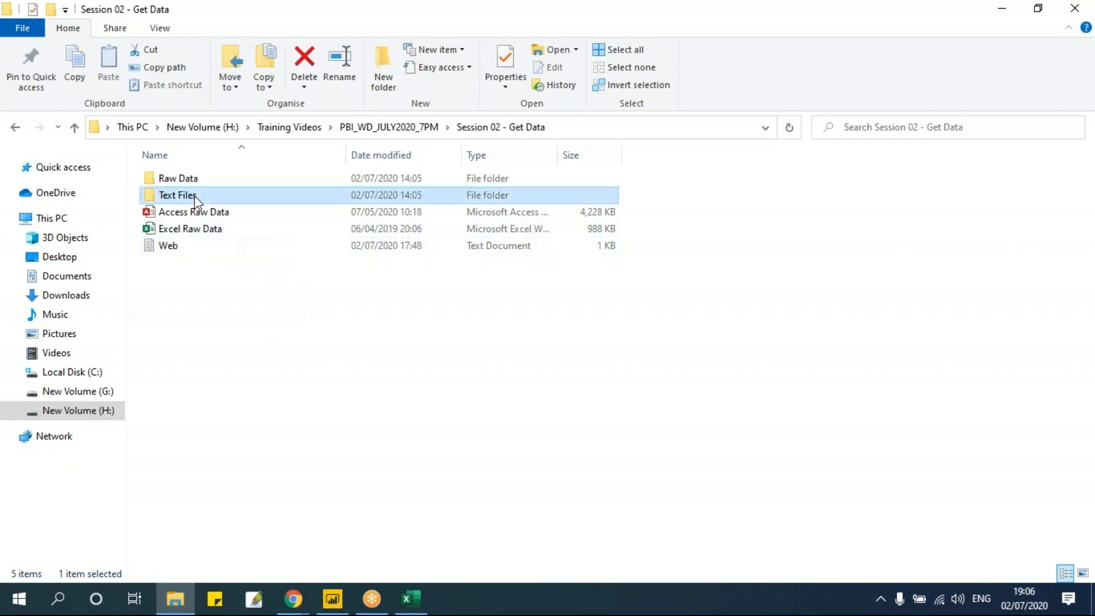
left_click(433, 128)
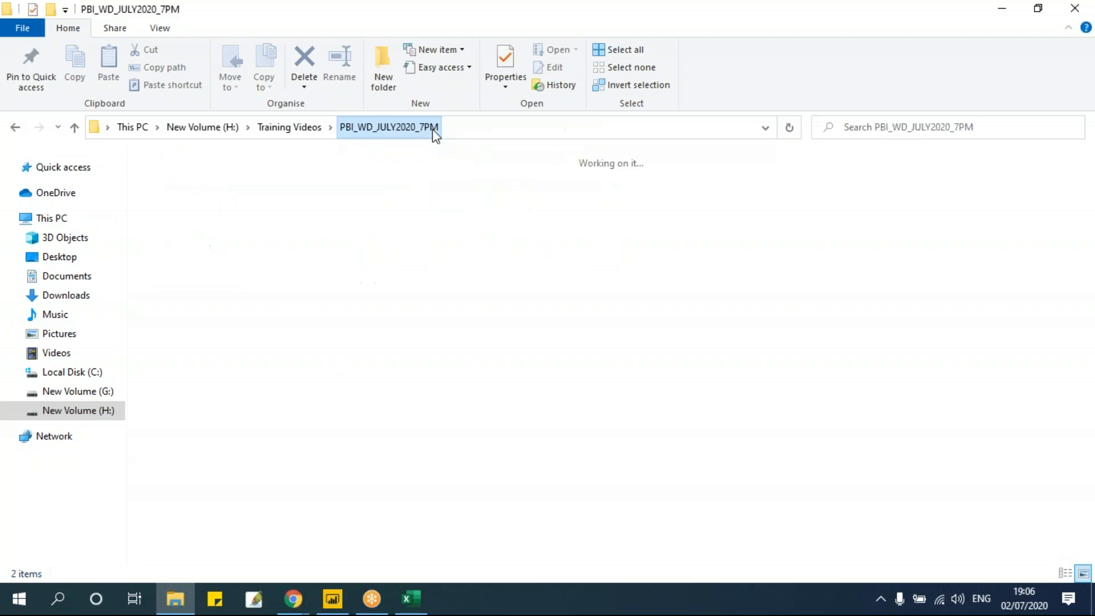
double_click(176, 223)
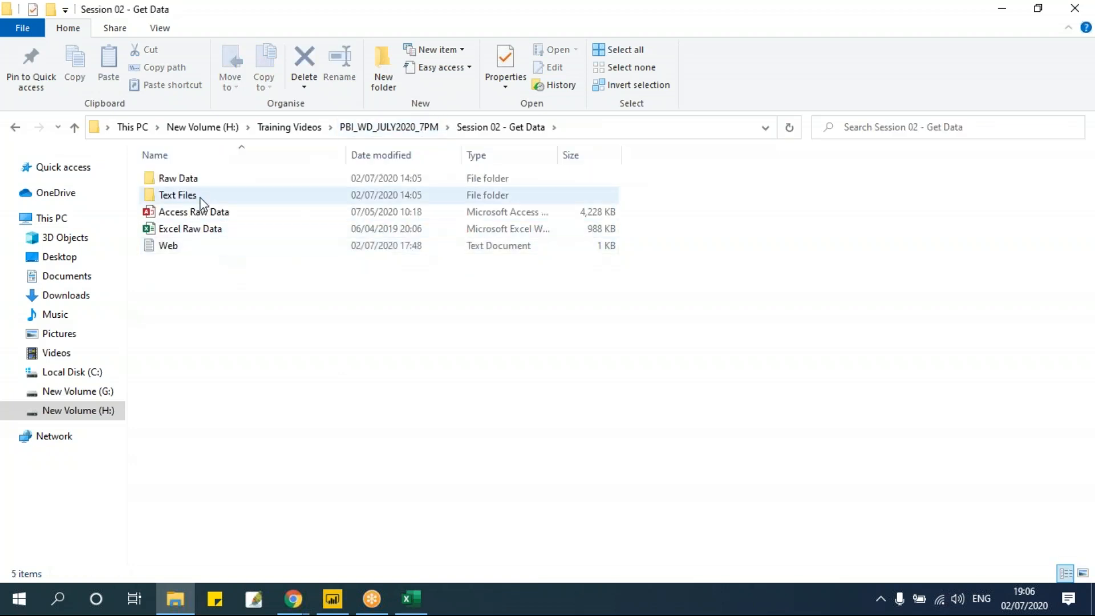
double_click(208, 181)
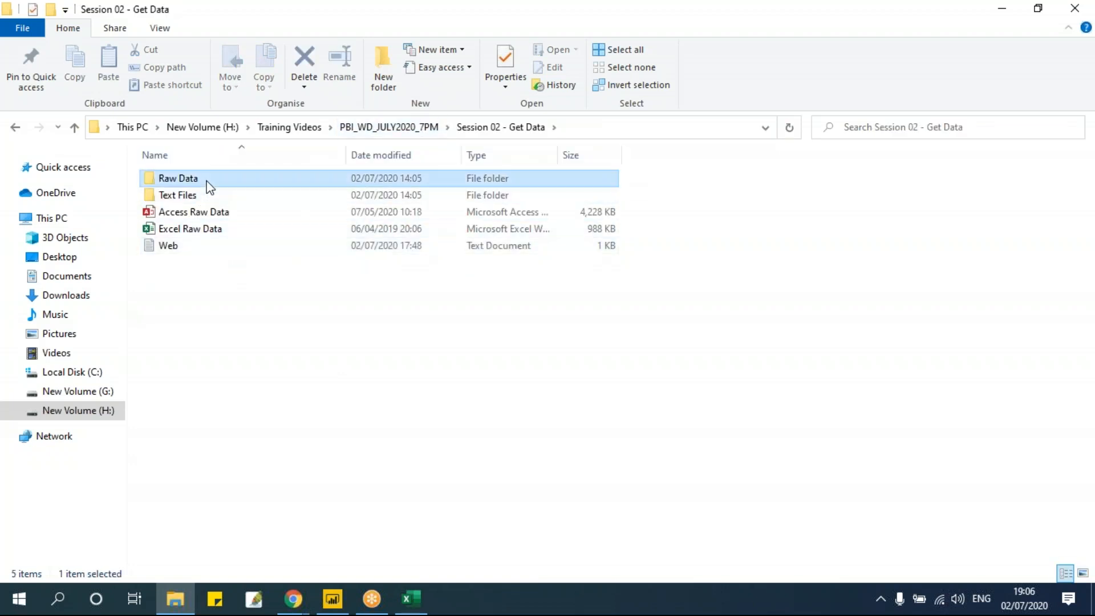
left_click(472, 129)
left_click(228, 212)
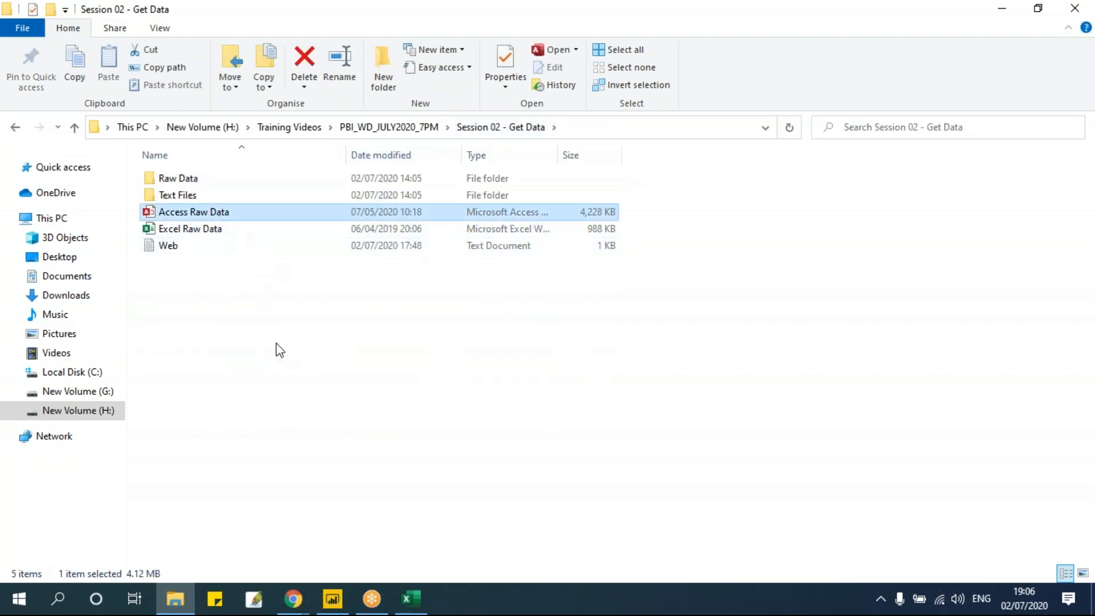
left_click(183, 250)
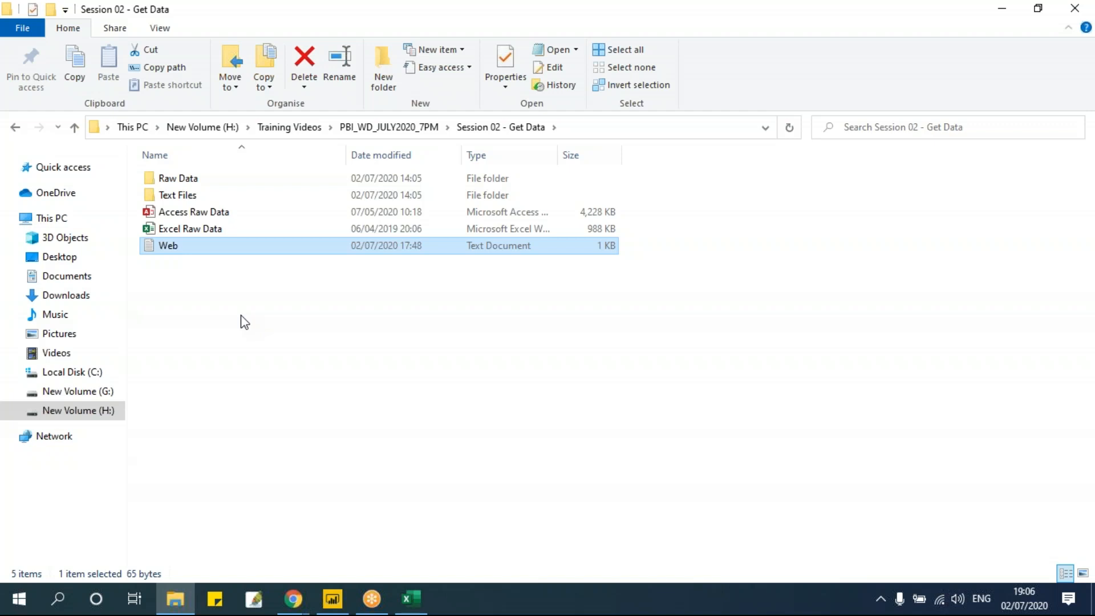
- Switch to Power BI Desktop and review the common data sources offered for getting data
left_click(332, 599)
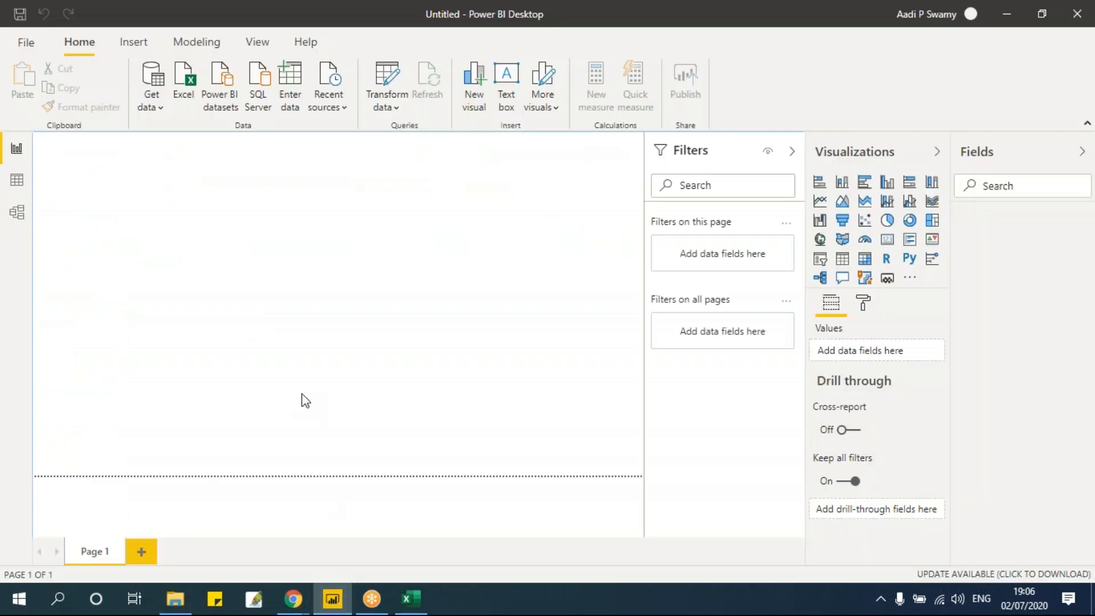
left_click(162, 107)
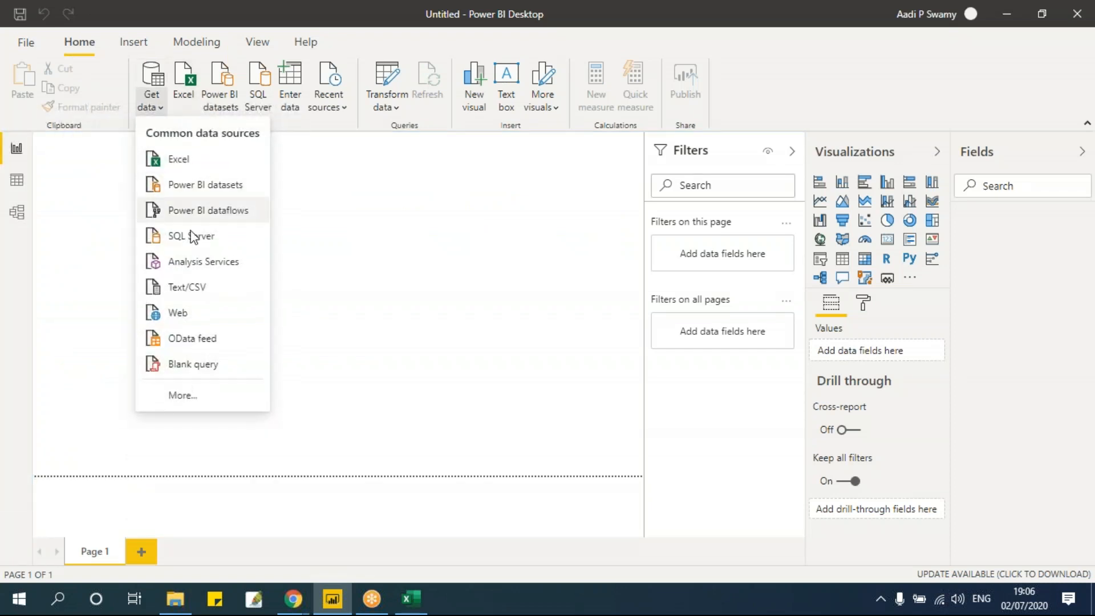
left_click(436, 205)
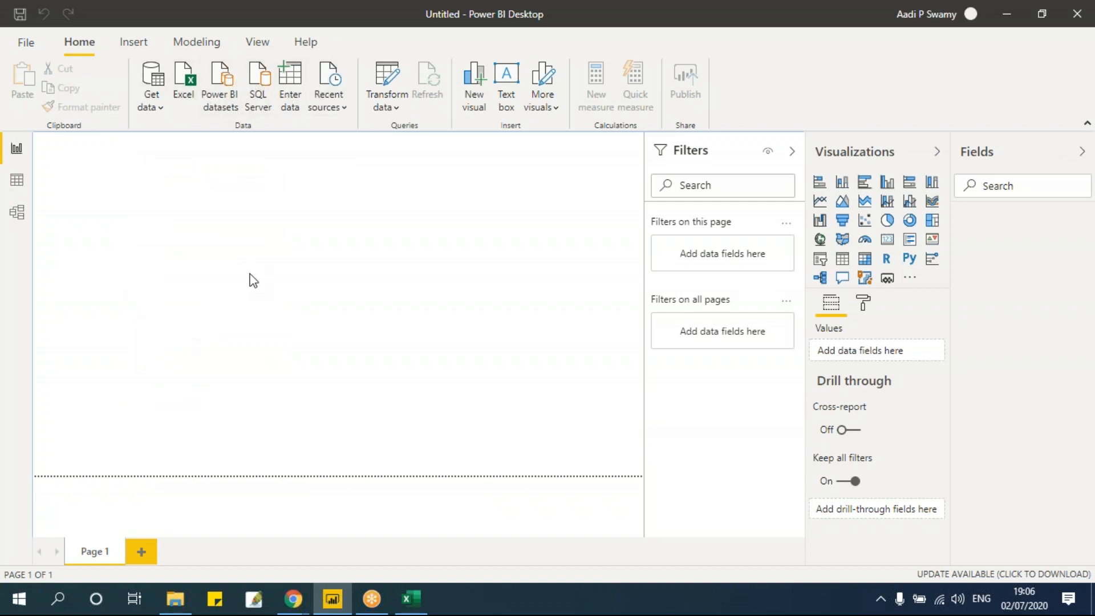
left_click(160, 109)
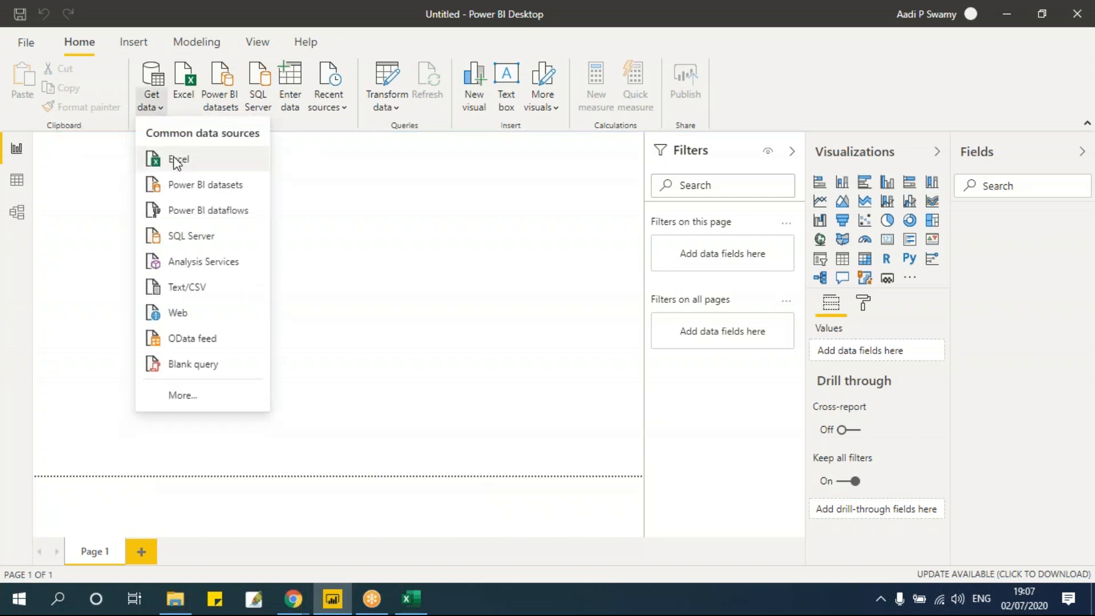
left_click(375, 265)
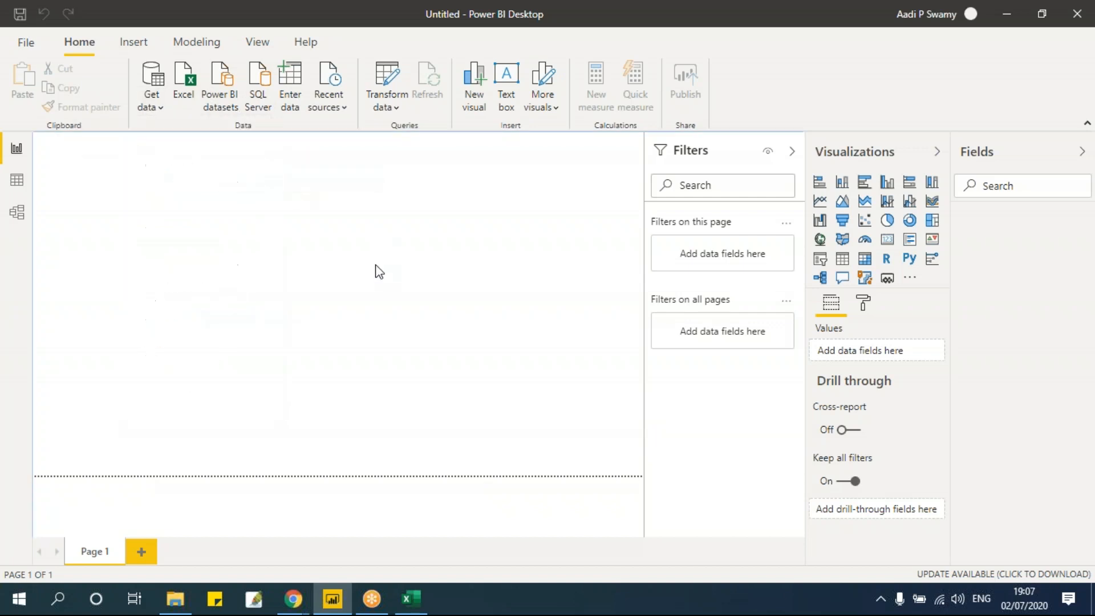
- Switch to File Explorer and copy the path of the Session 02 - Get Data folder that holds Excel Raw Data
left_click(186, 596)
left_click(188, 231)
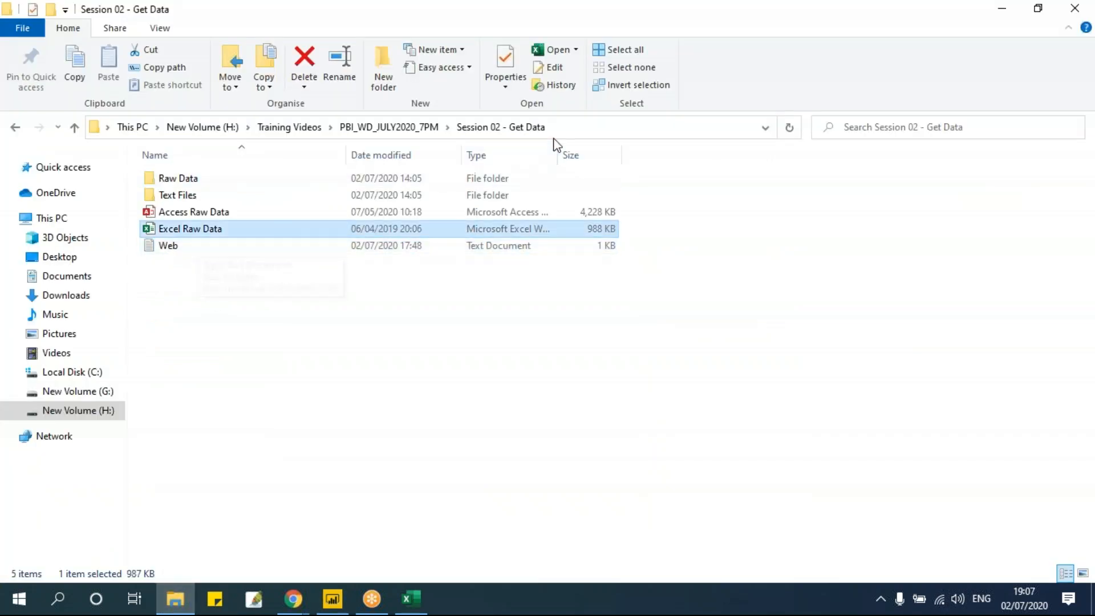
left_click(573, 127)
key("ctrl+c")
left_click(335, 435)
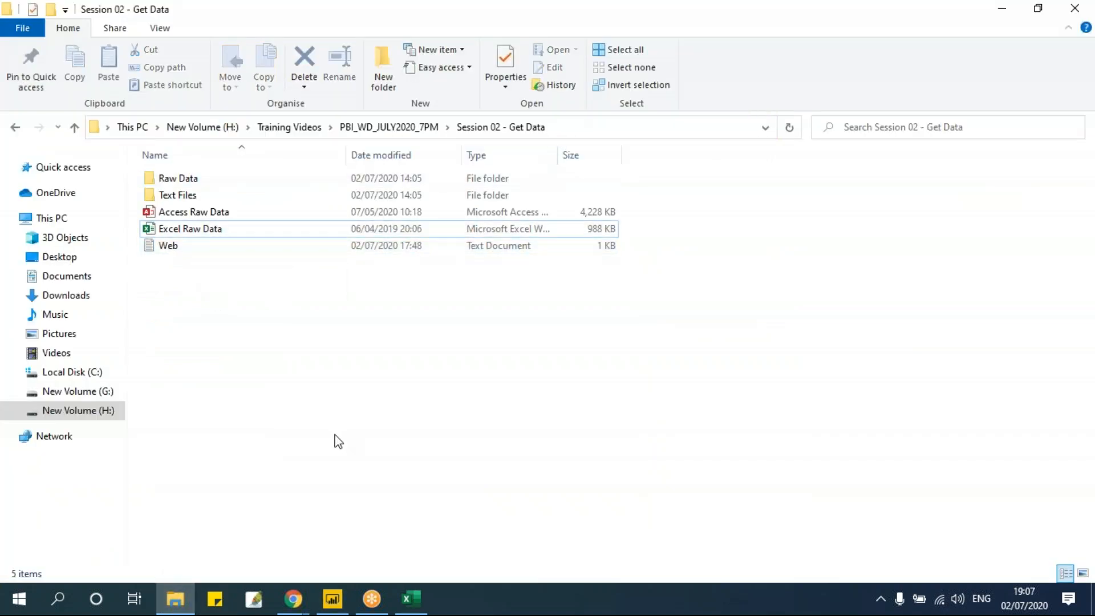
- In Power BI Desktop, get data from the Excel Raw Data workbook, using the copied path to reach the Session 02 - Get Data folder
left_click(333, 598)
left_click(153, 108)
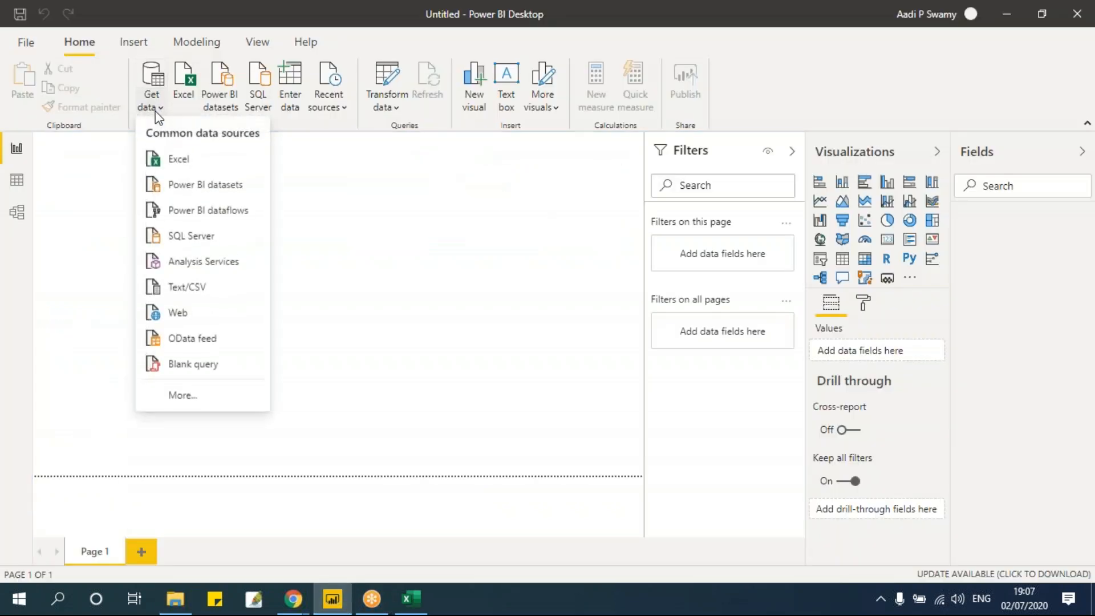
left_click(177, 162)
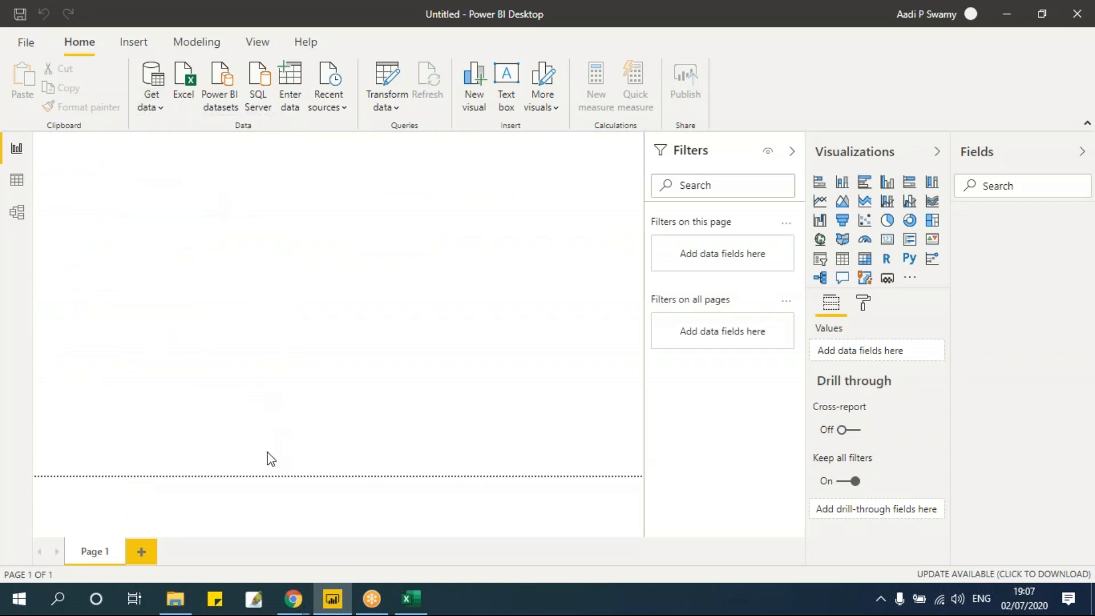
left_click_drag(343, 70, 372, 69)
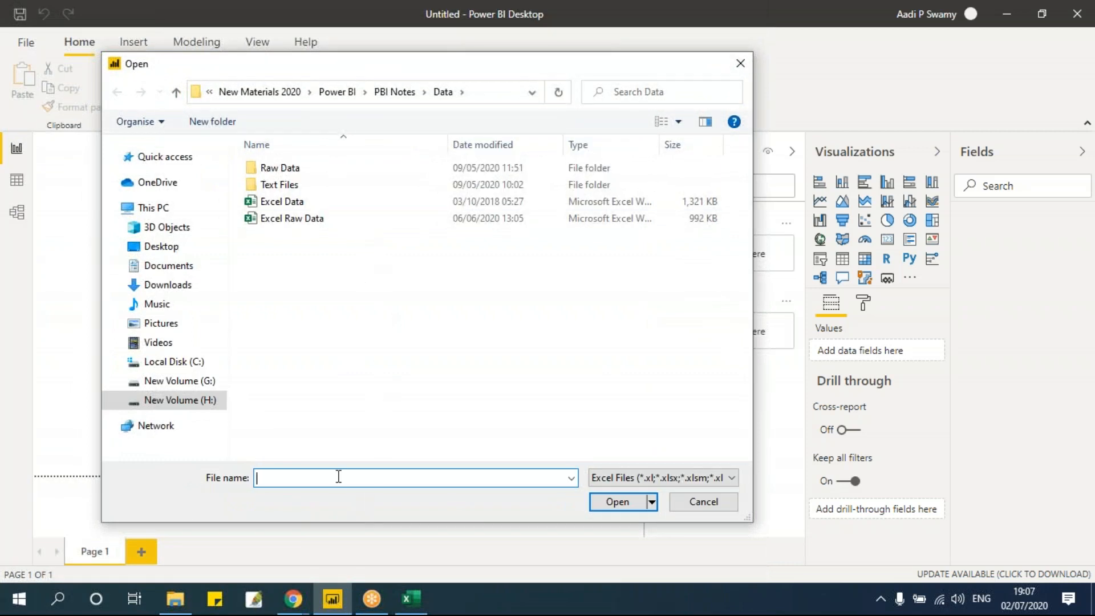
key("ctrl+v")
key("Return")
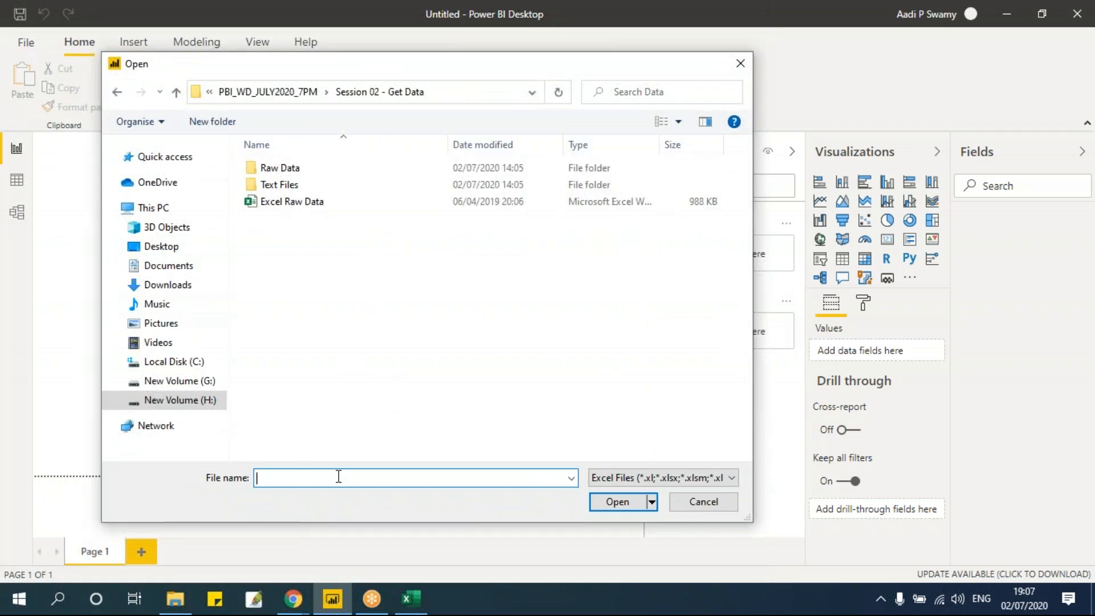
left_click(298, 204)
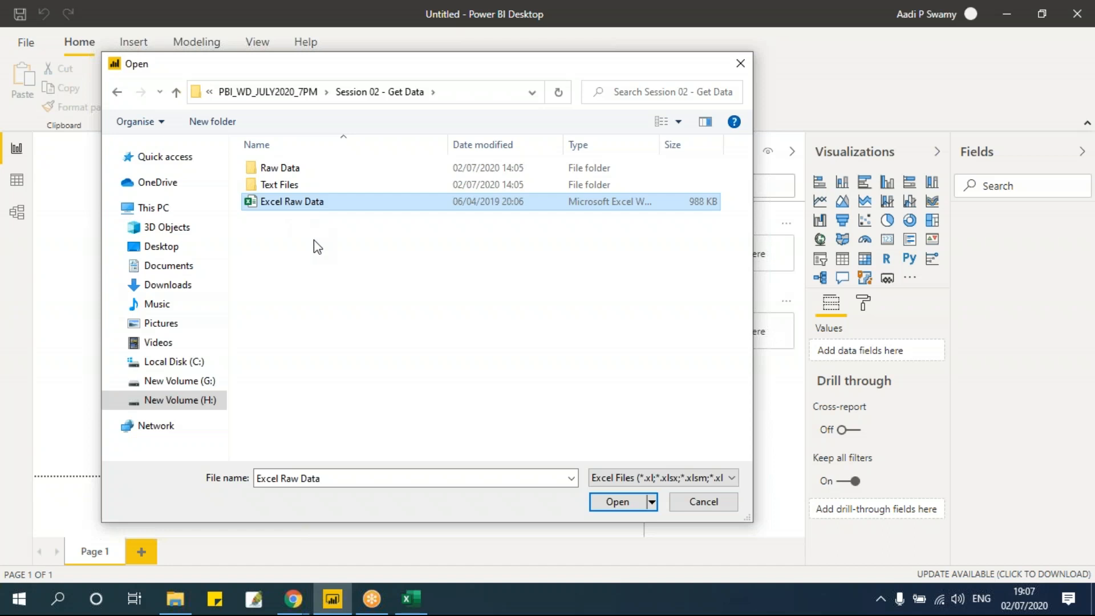
left_click(617, 501)
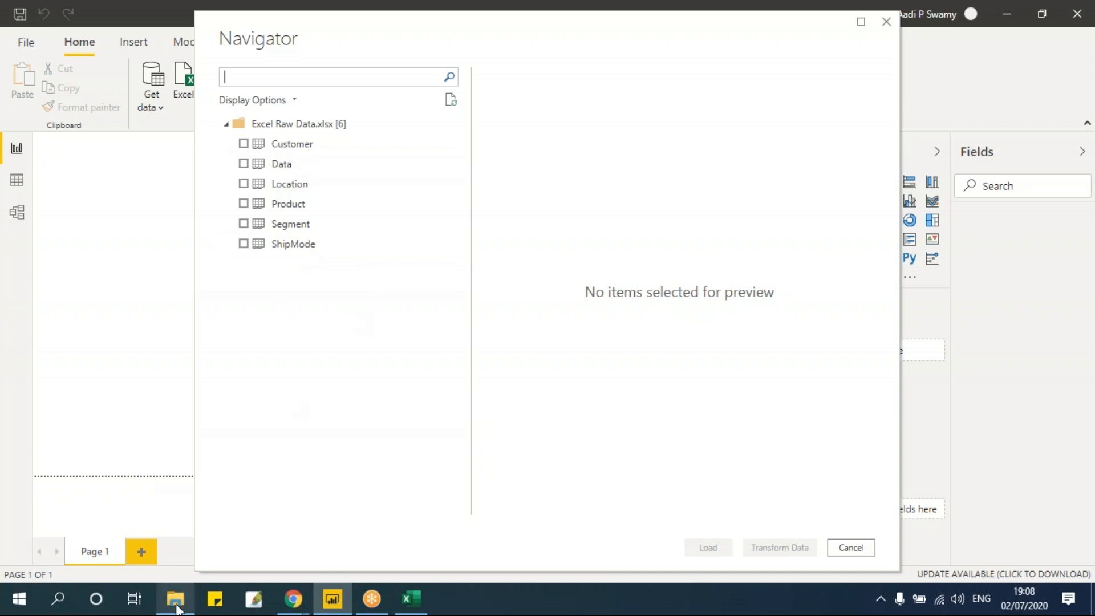
- Open the Excel Raw Data workbook in Excel and look through its Data, Segment, ShipMode, Customer, Location and Product sheets
left_click(176, 599)
double_click(206, 230)
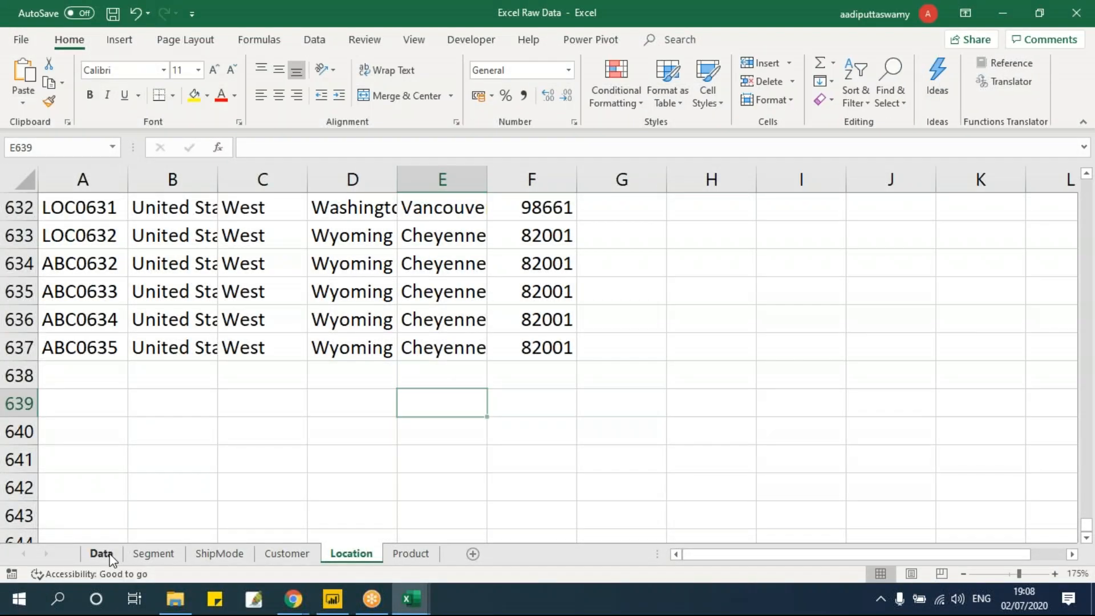
left_click(111, 556)
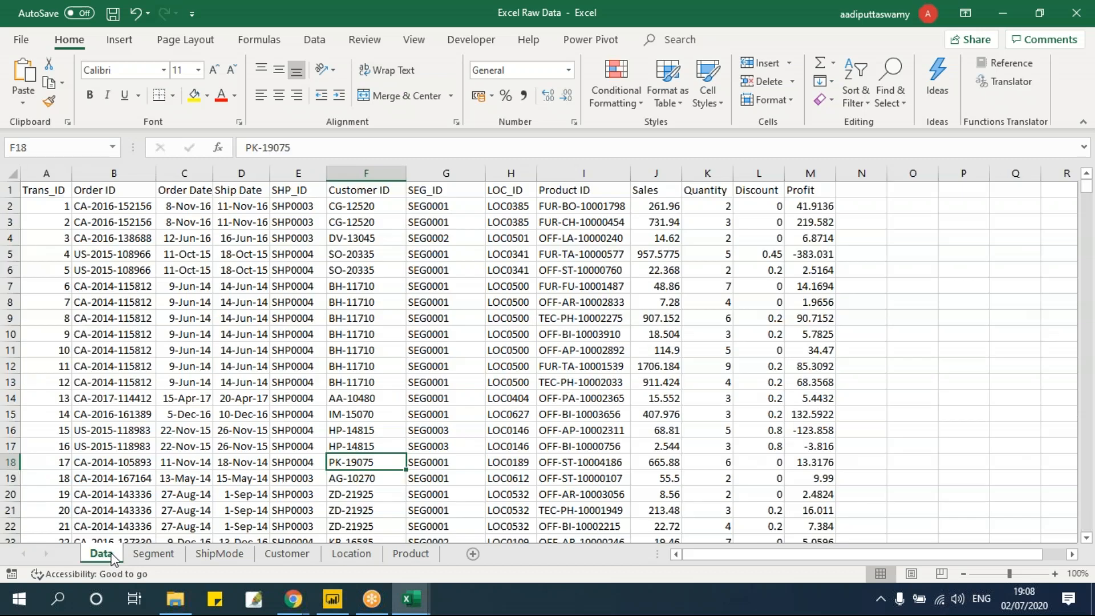
left_click(155, 554)
left_click(221, 555)
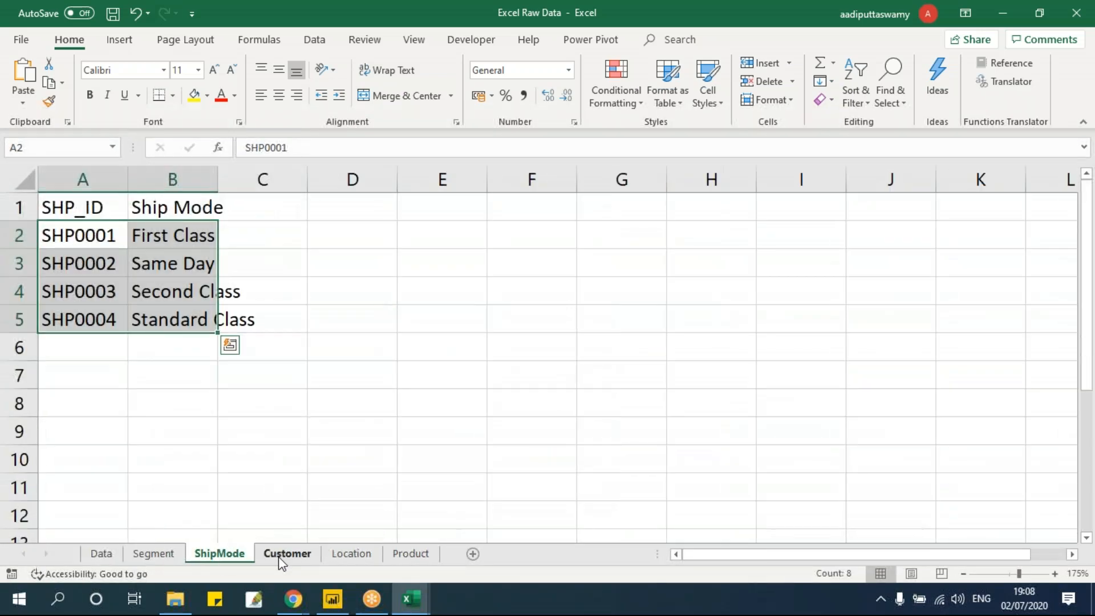
left_click(283, 556)
left_click(350, 554)
left_click(411, 554)
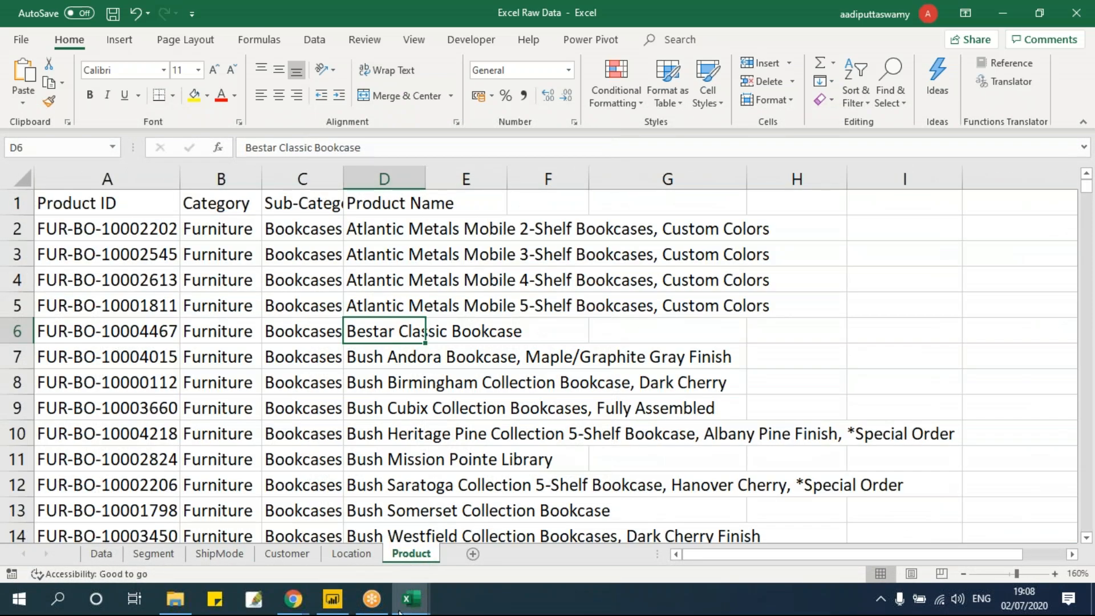
- Return to Power BI Desktop and select the Customer, Data, Location, Product, Segment and ShipMode tables for import
left_click(332, 599)
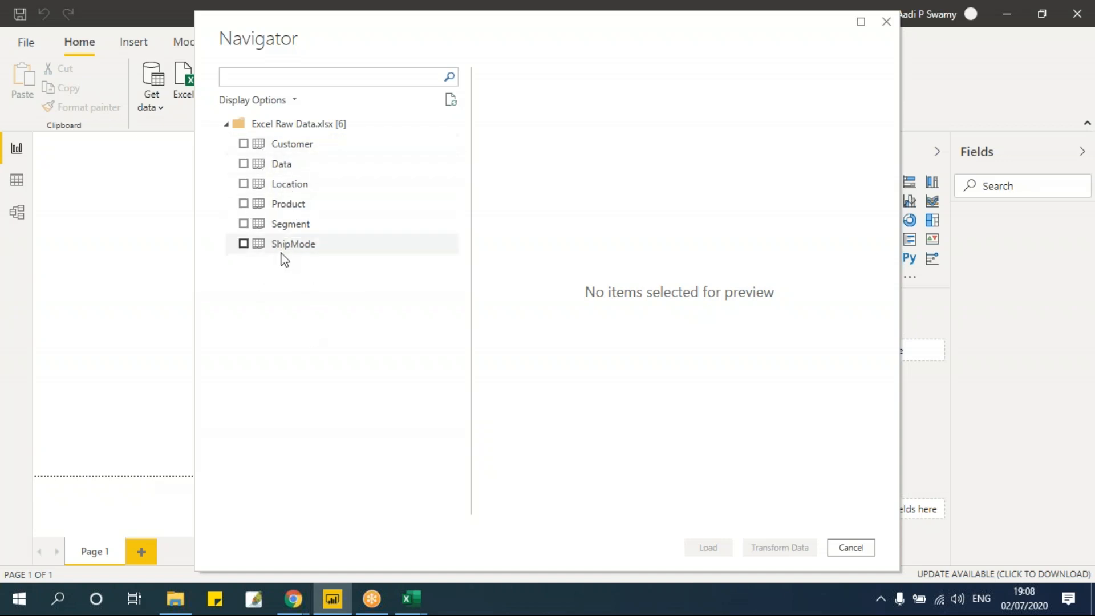
left_click(244, 144)
left_click(244, 165)
left_click(244, 184)
left_click(243, 204)
left_click(244, 223)
left_click(244, 244)
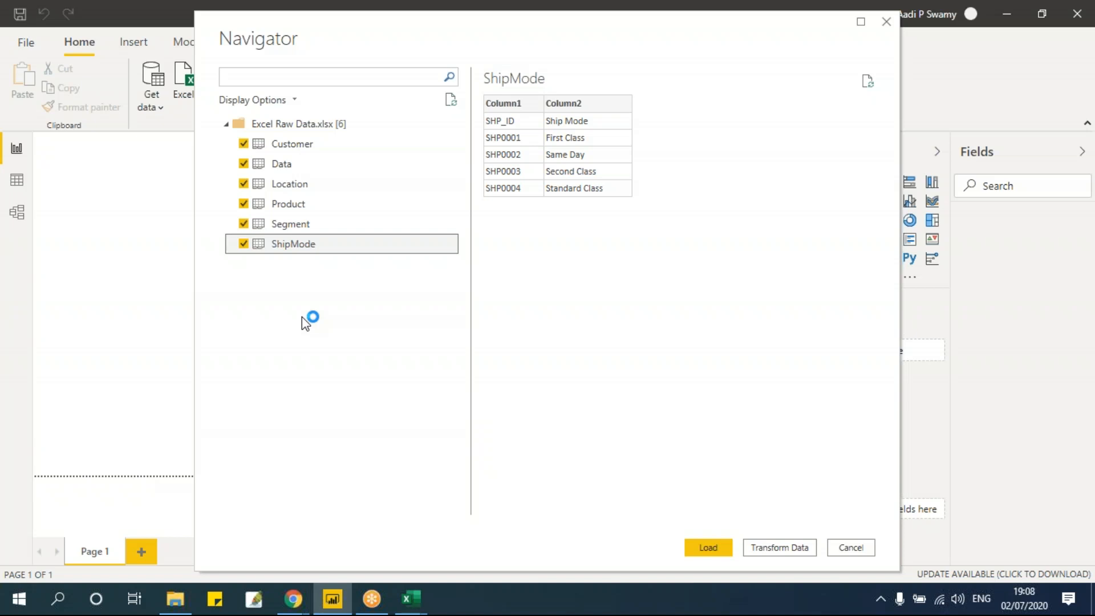
- Preview the contents of the Customer, Data, Location and Product tables before loading
left_click(345, 144)
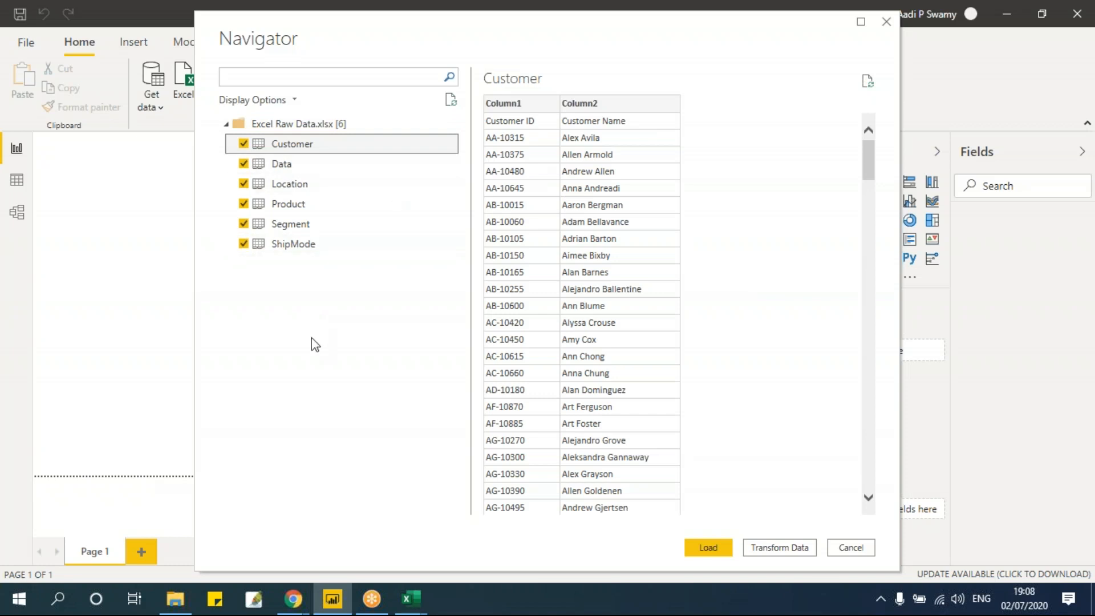
left_click(293, 161)
left_click(304, 143)
left_click(311, 167)
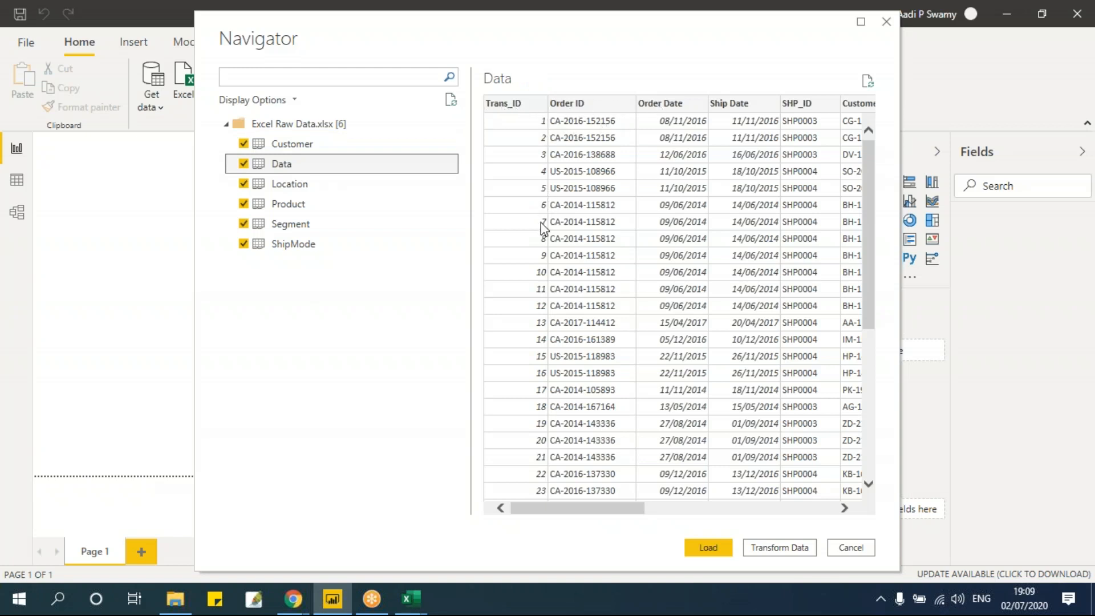
left_click(308, 185)
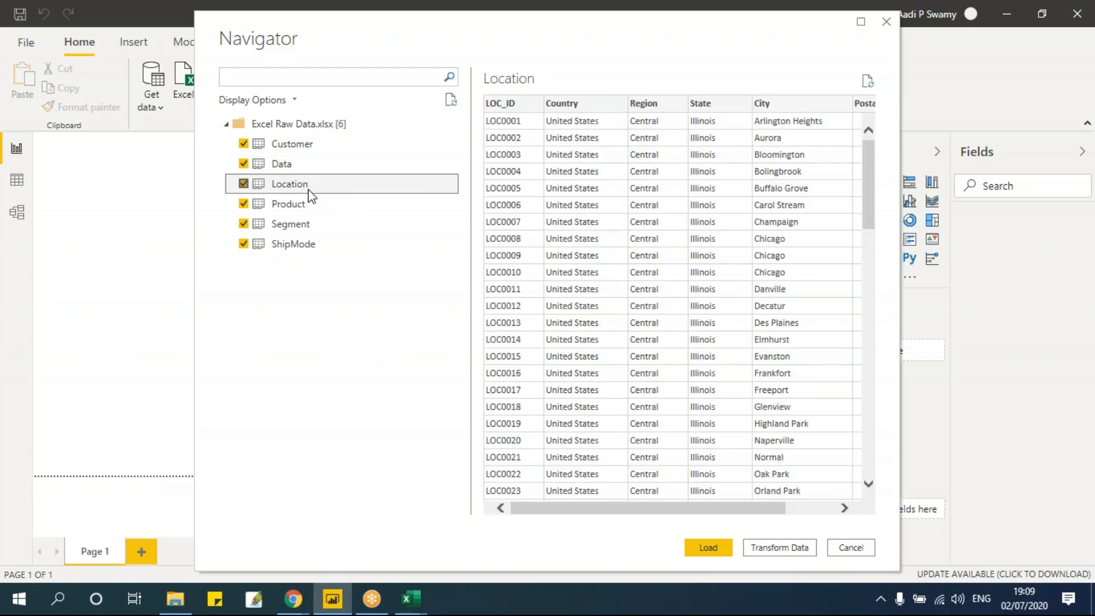
left_click(313, 202)
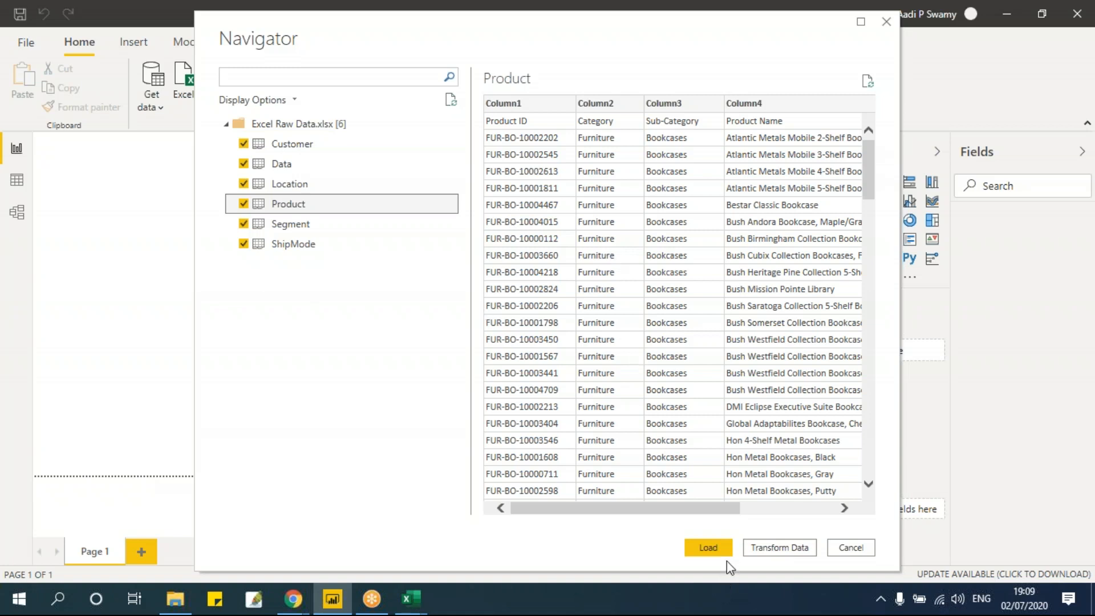
- Load the selected tables into the report and apply the pending query changes
left_click(717, 550)
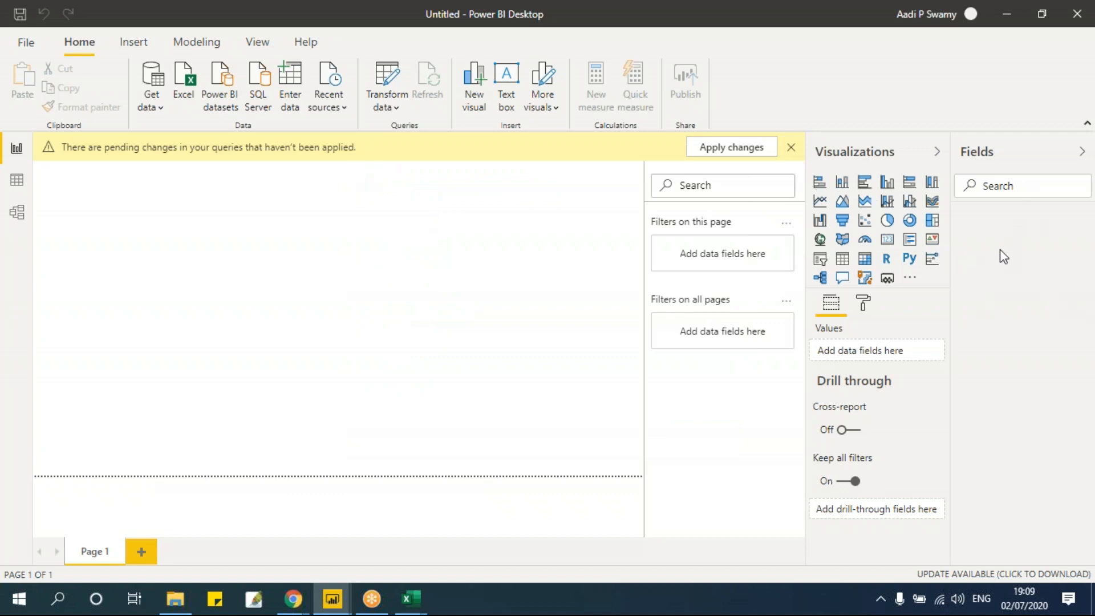
left_click(749, 148)
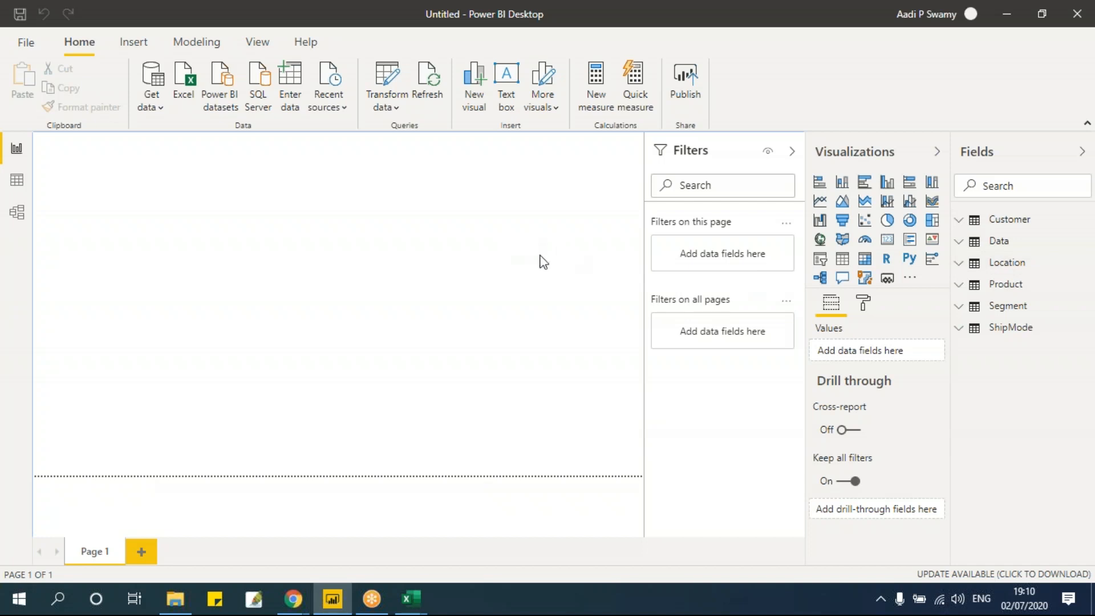
- Show the rows of the loaded Data table in Data view
left_click(18, 182)
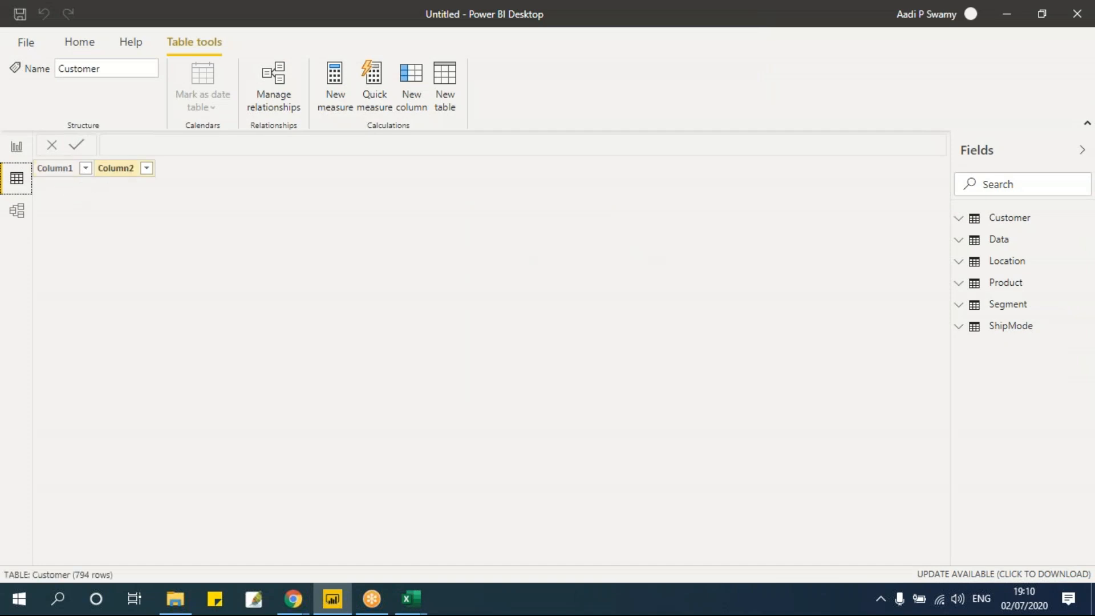
left_click(998, 241)
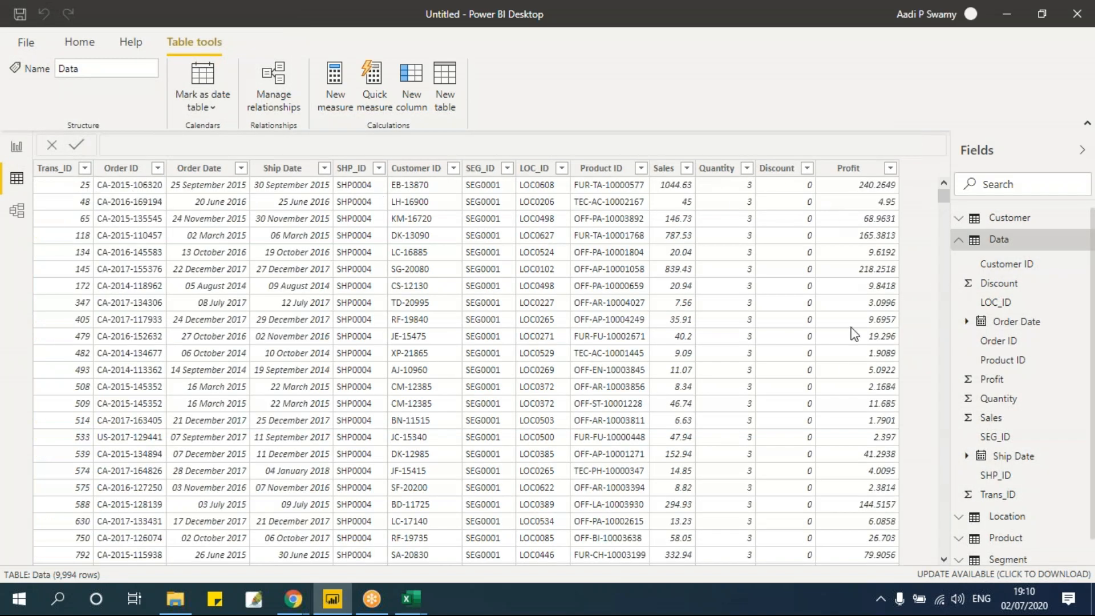
- Inspect the rows and column headings of the Product and Segment tables in Data view
left_click(959, 241)
left_click(1007, 285)
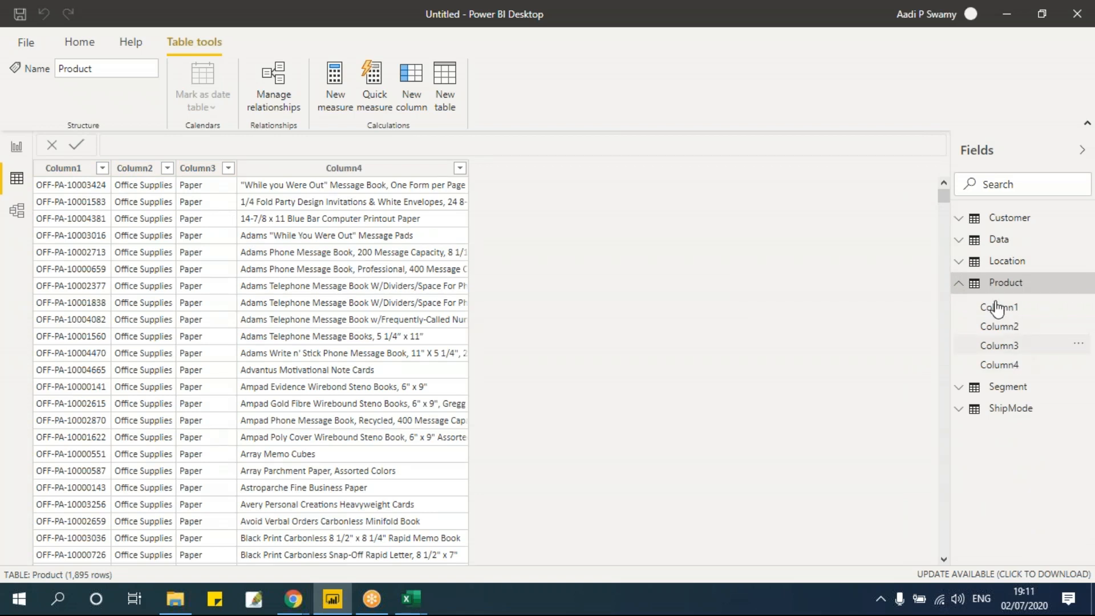
left_click(959, 283)
left_click(1001, 305)
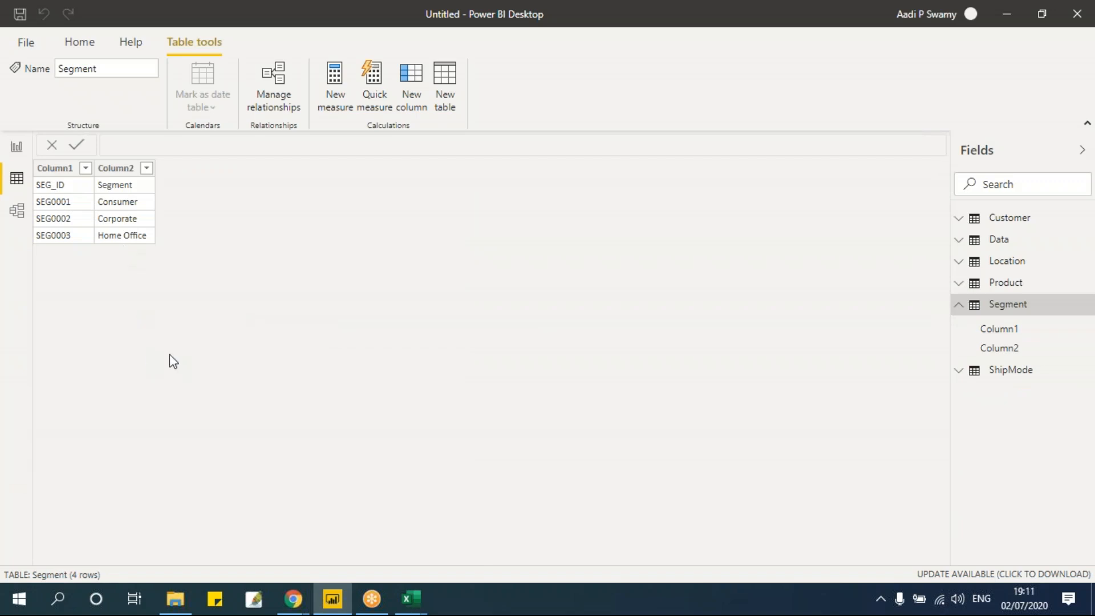
left_click(959, 305)
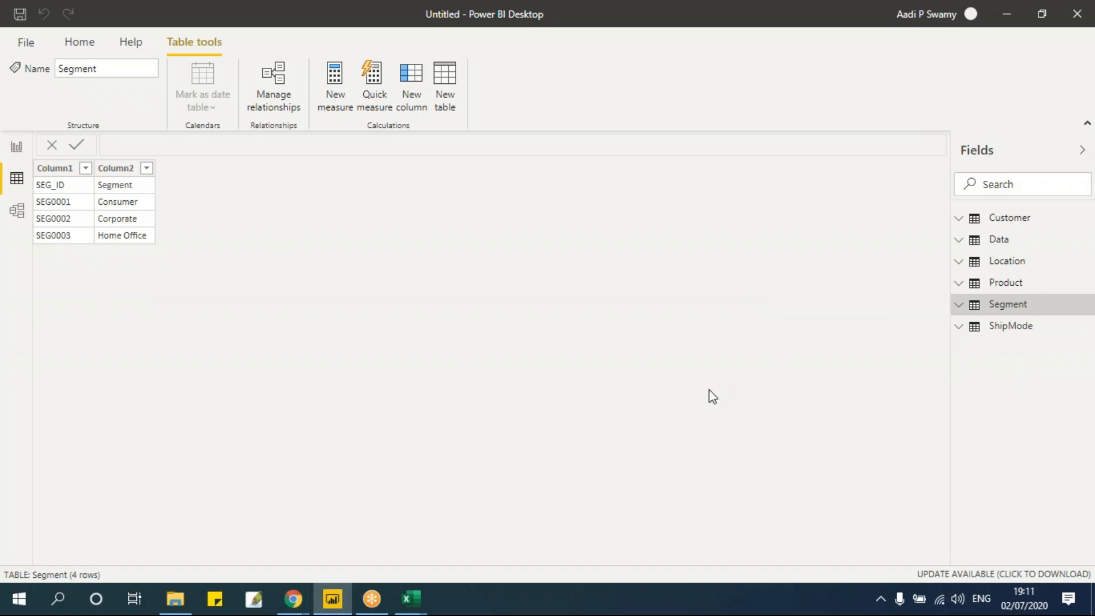
- Show the model diagram and collapse the Properties and Fields panes to enlarge the canvas
left_click(17, 213)
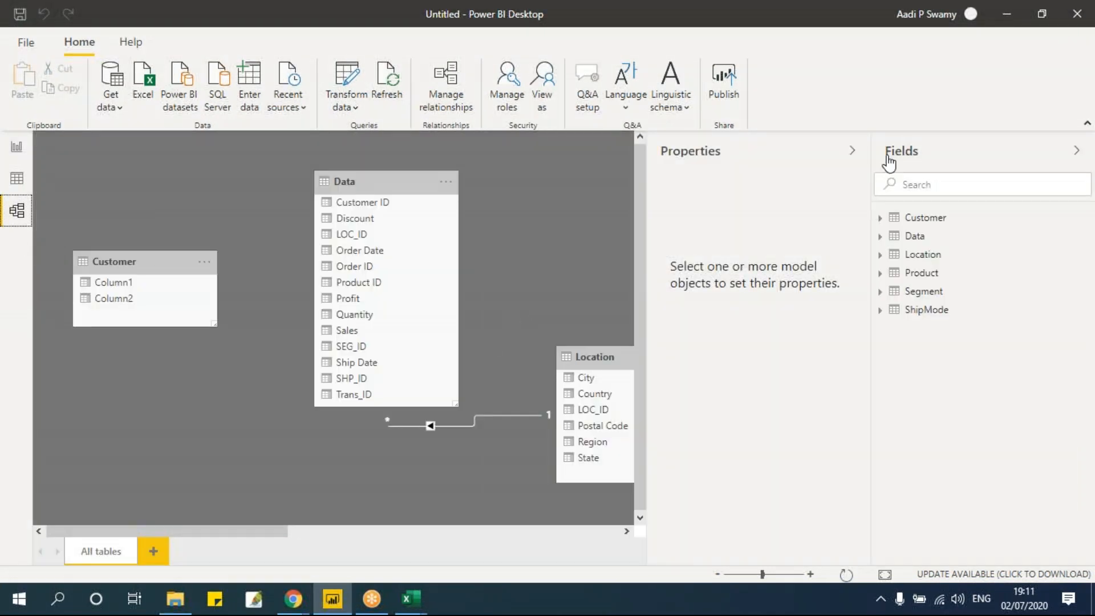
left_click(852, 150)
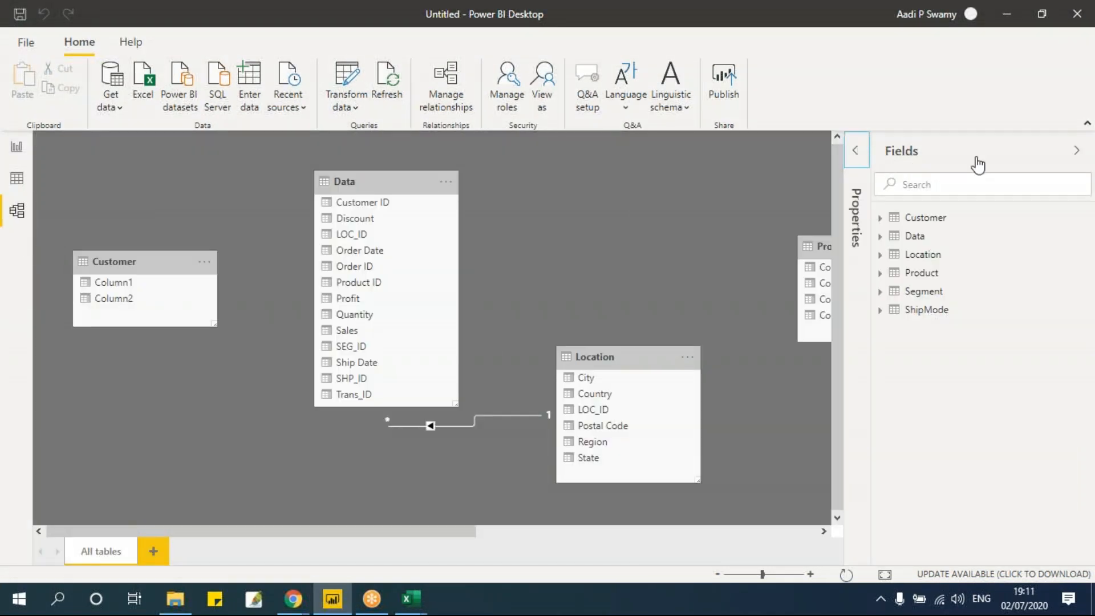
left_click(1077, 150)
- Rearrange the diagram by moving Product up and away from Location, and placing Segment and ShipMode lower, beside Location
left_click_drag(855, 245, 937, 215)
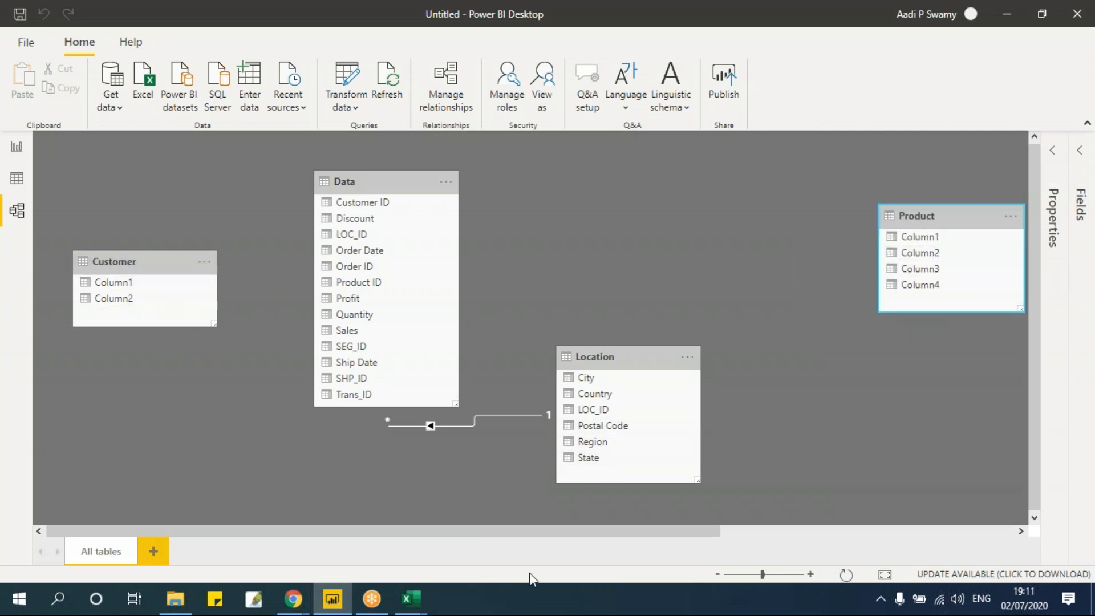
left_click_drag(584, 529, 944, 513)
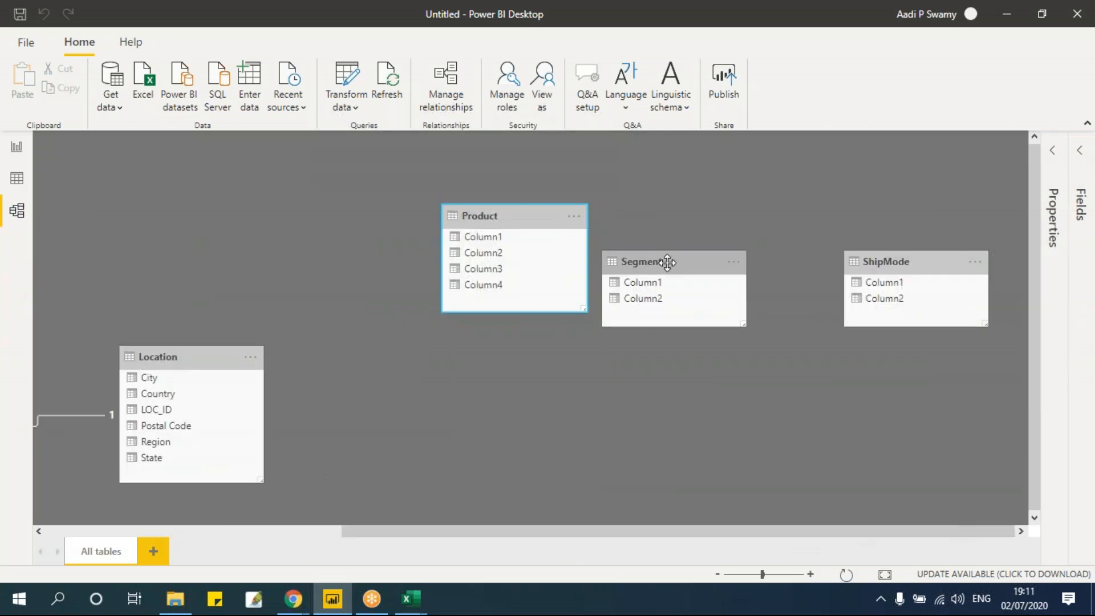
left_click_drag(667, 262, 374, 396)
left_click_drag(912, 256, 628, 400)
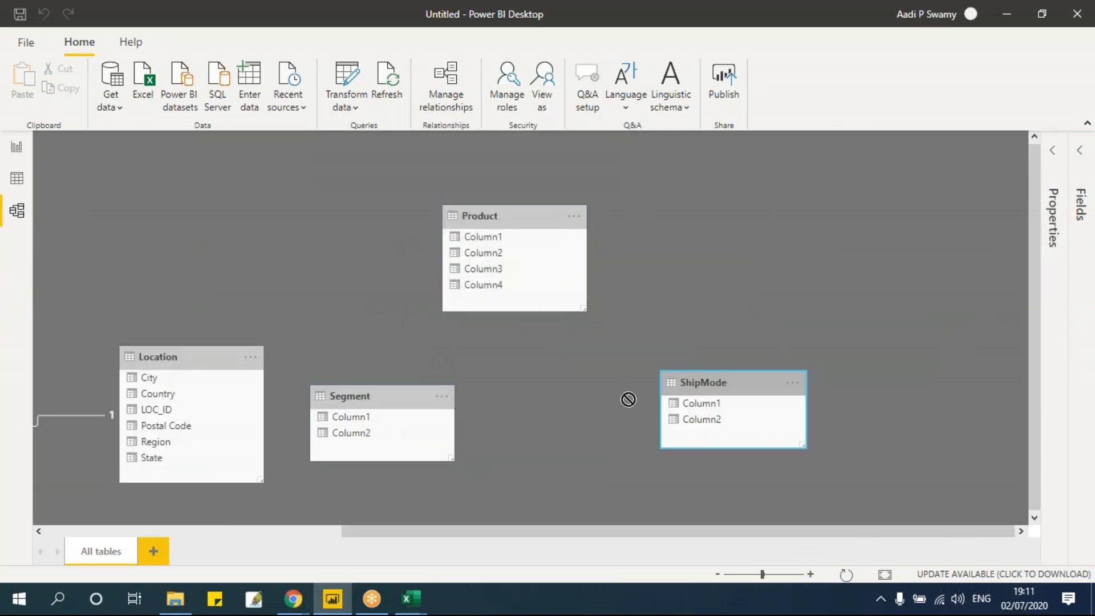
left_click_drag(734, 530, 487, 541)
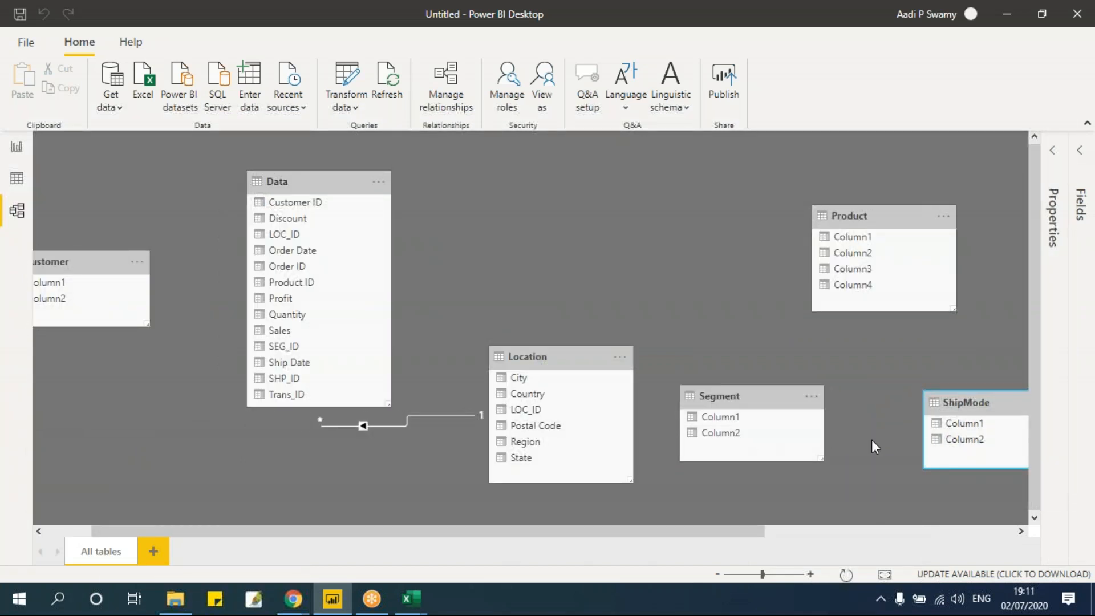
left_click_drag(448, 534, 391, 538)
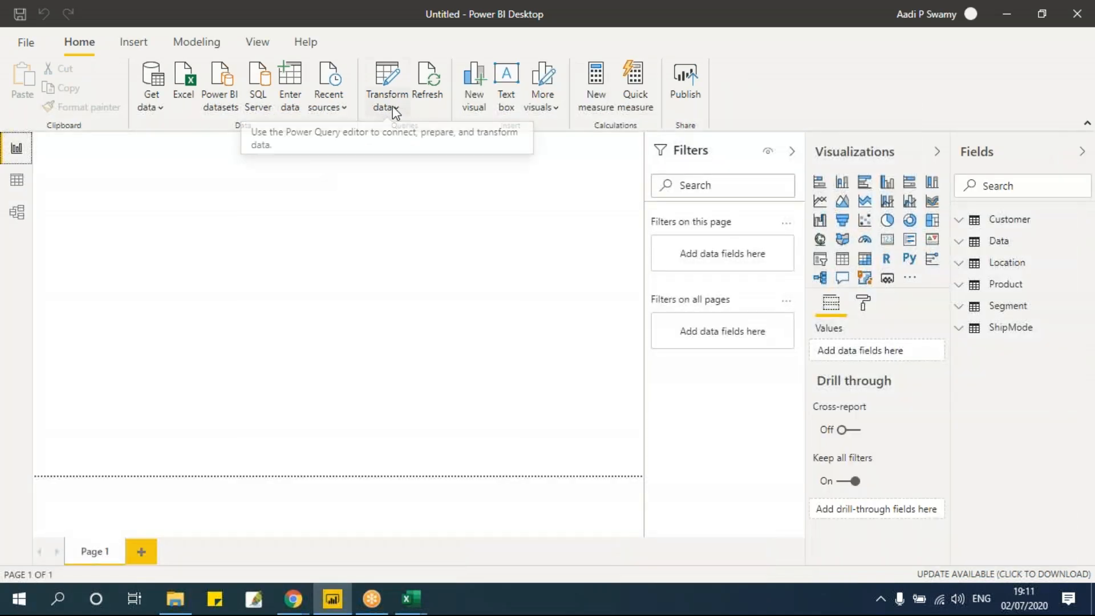
- Open the Power Query Editor and promote the first row of the Customer query to column headers
left_click(393, 108)
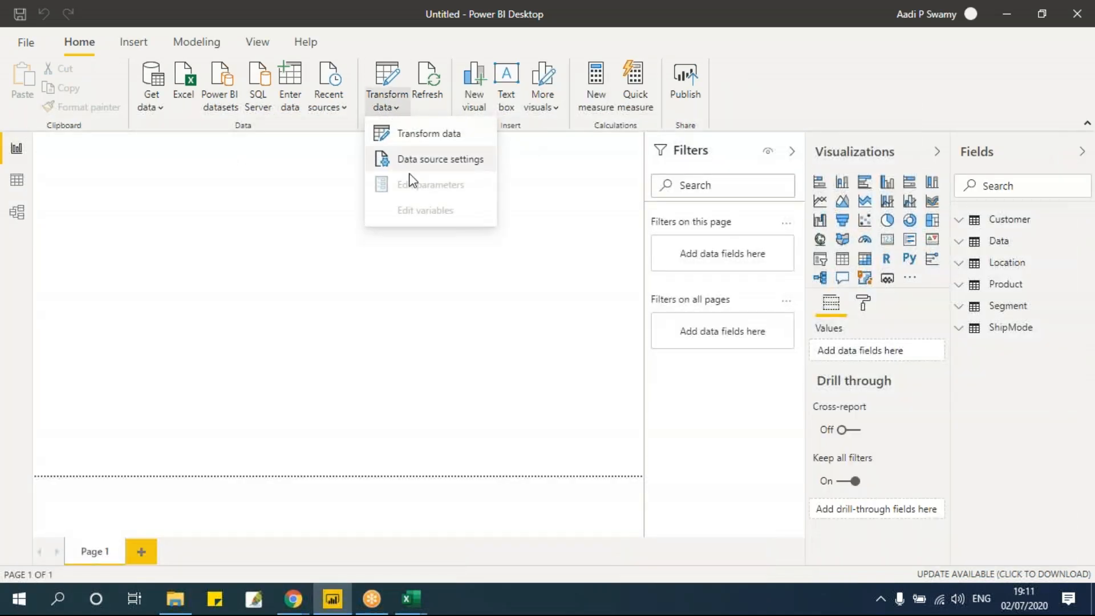
left_click(411, 135)
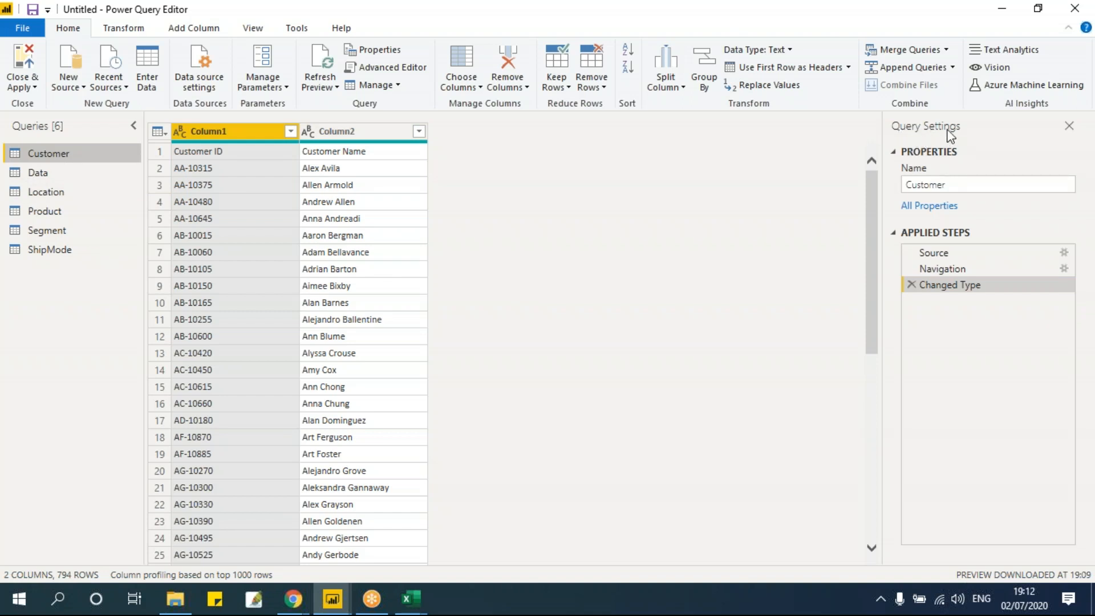
left_click_drag(940, 254, 942, 272)
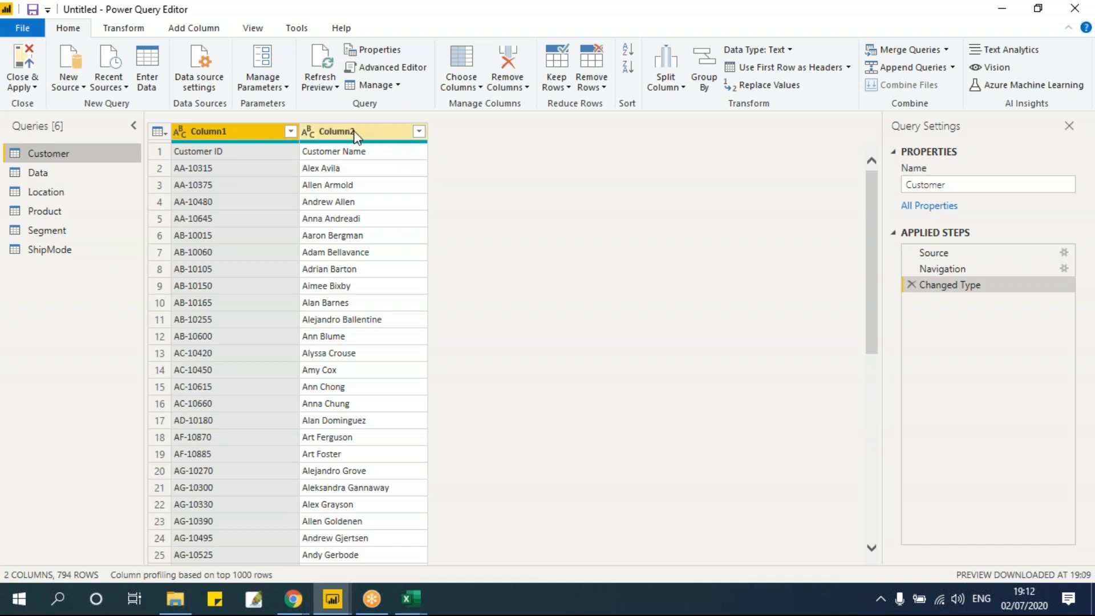
left_click(803, 71)
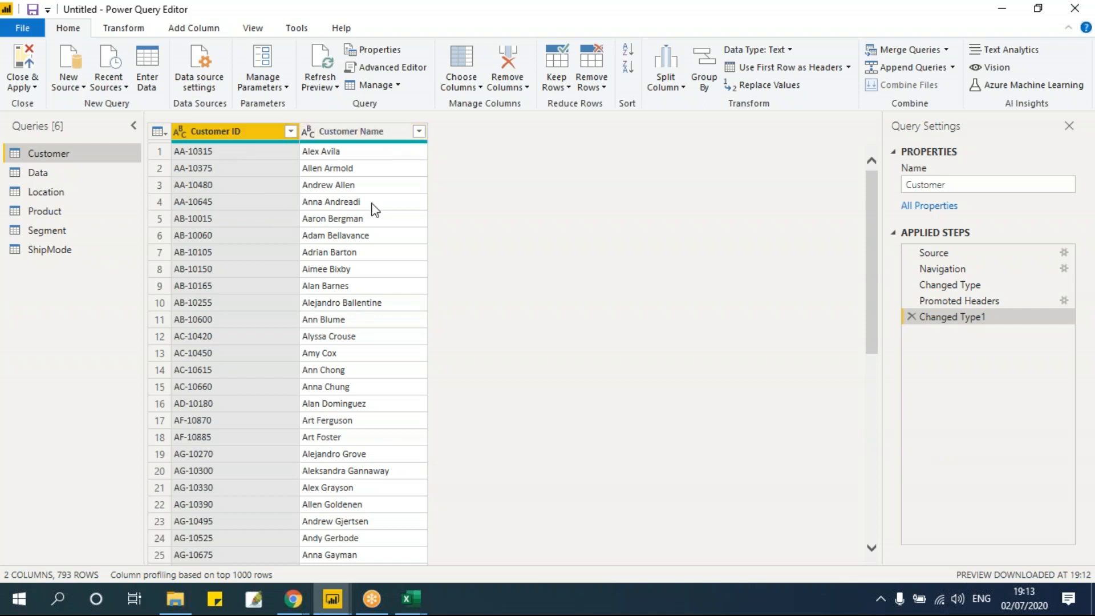
- Check the headers of the Data and Location queries, and promote the first row of the Product query to headers
left_click(39, 174)
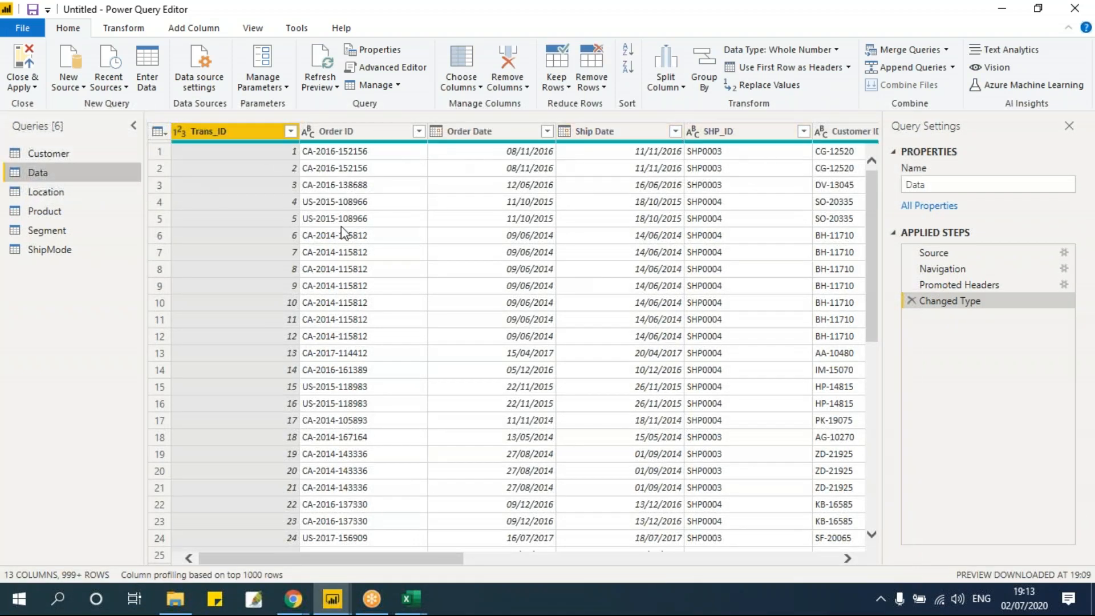
left_click(49, 192)
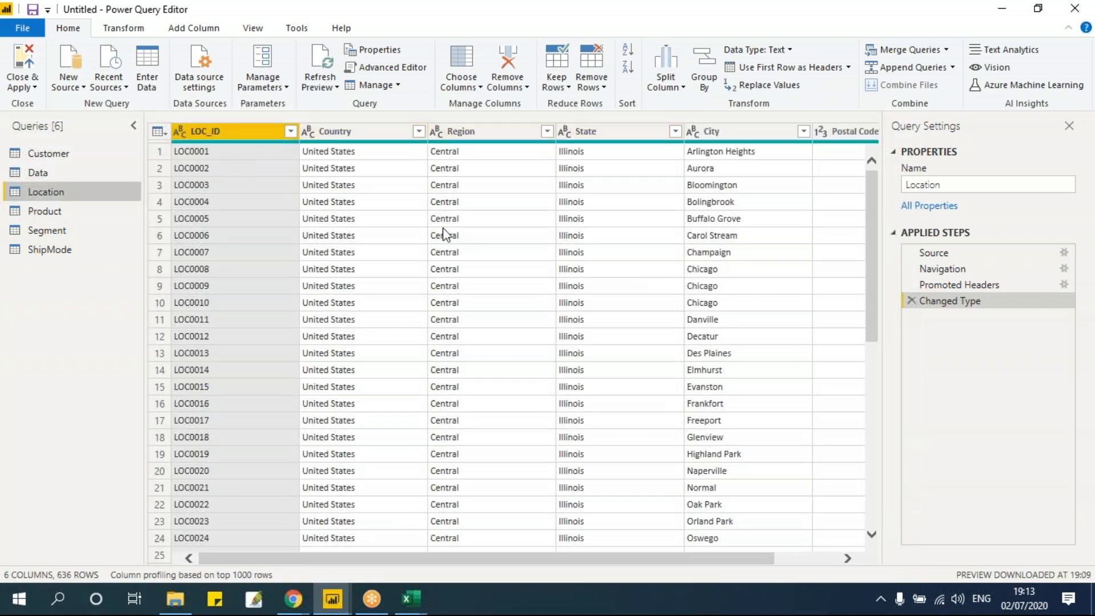
left_click(59, 215)
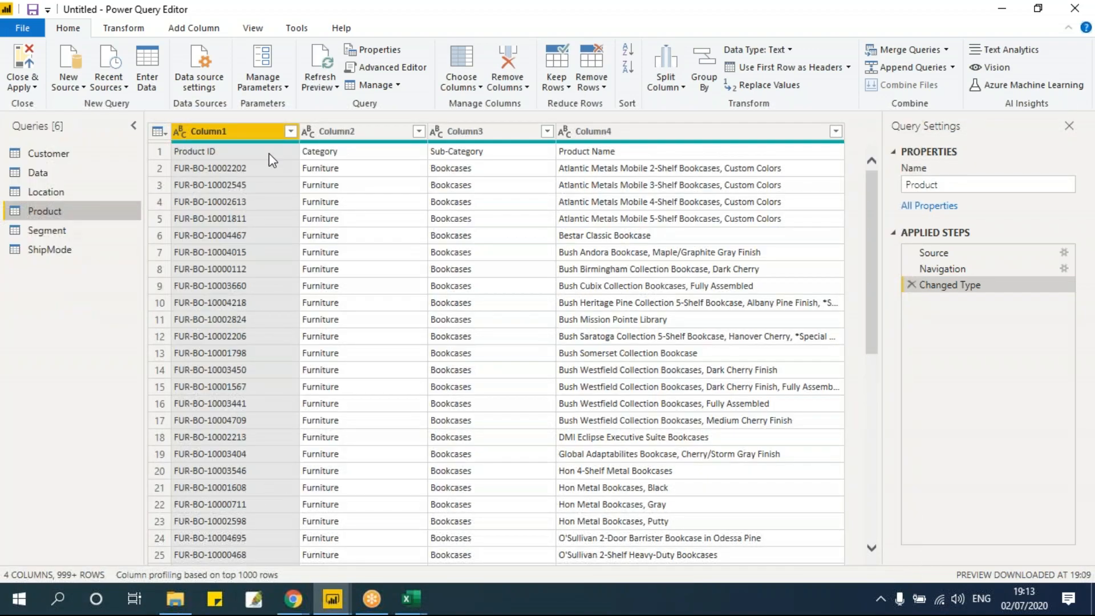
left_click(782, 67)
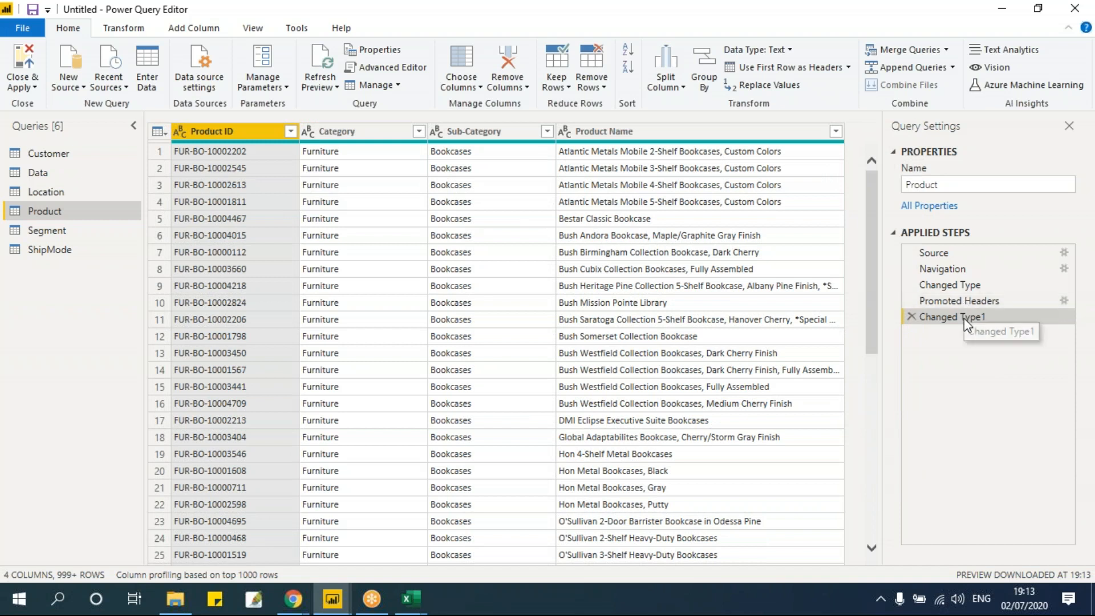
- Promote the first row to column headers in both the Segment and ShipMode queries
left_click(67, 231)
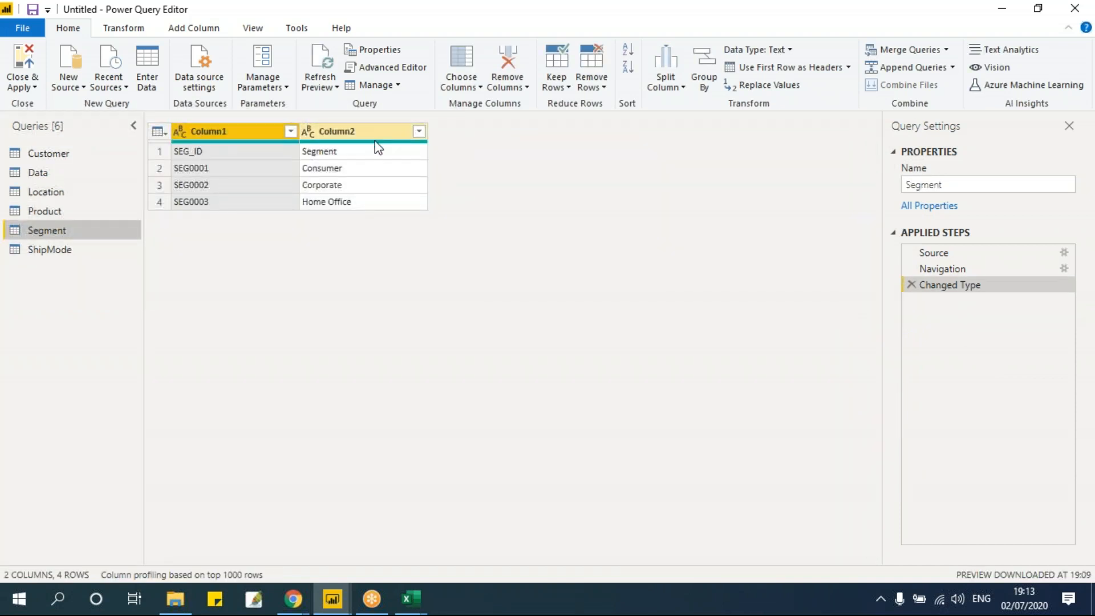
left_click(780, 68)
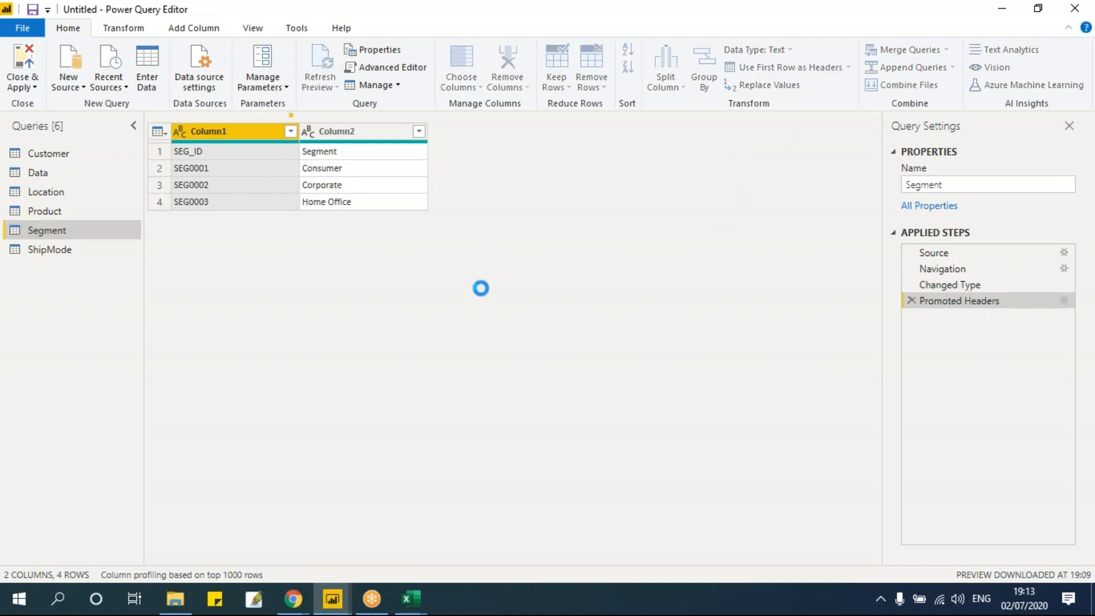
left_click(61, 250)
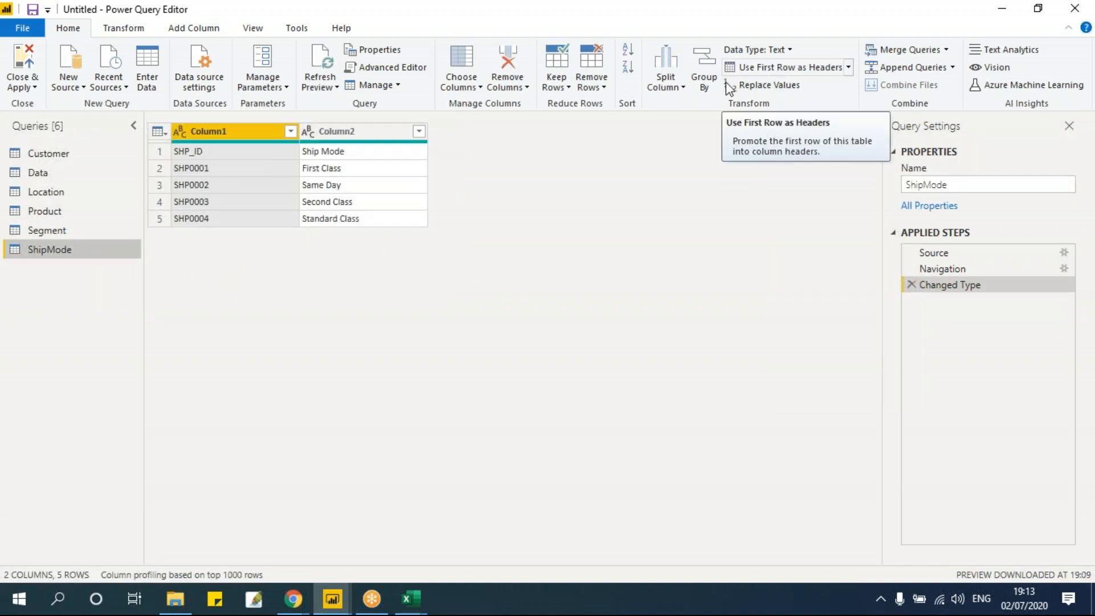
left_click(759, 69)
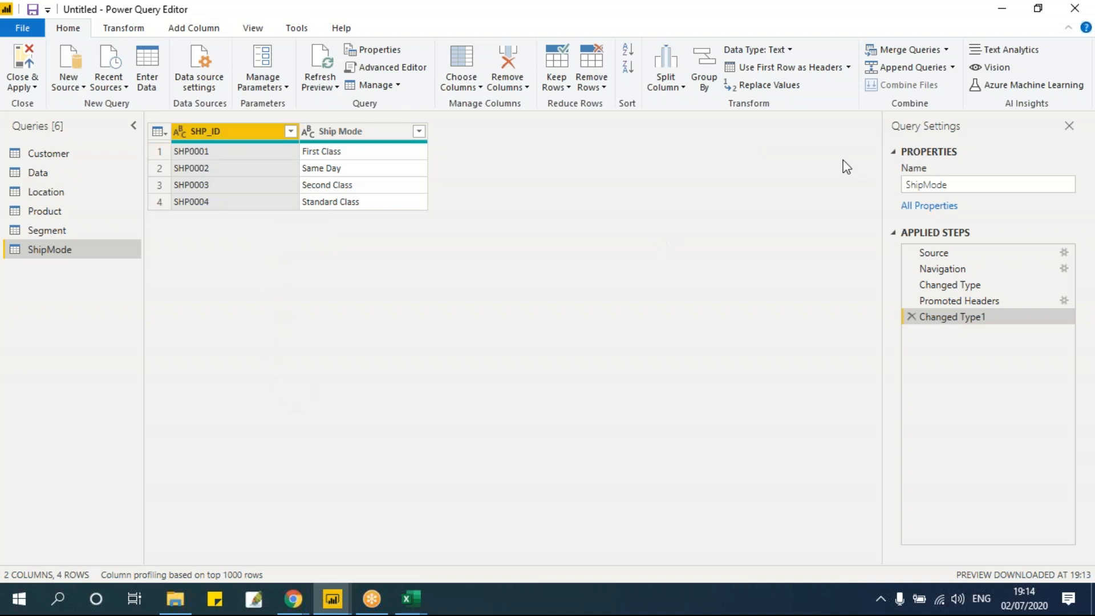
- Promote ShipMode's first row to headers a second time and delete the extra Changed Type2 and Promoted Headers1 steps
left_click(768, 68)
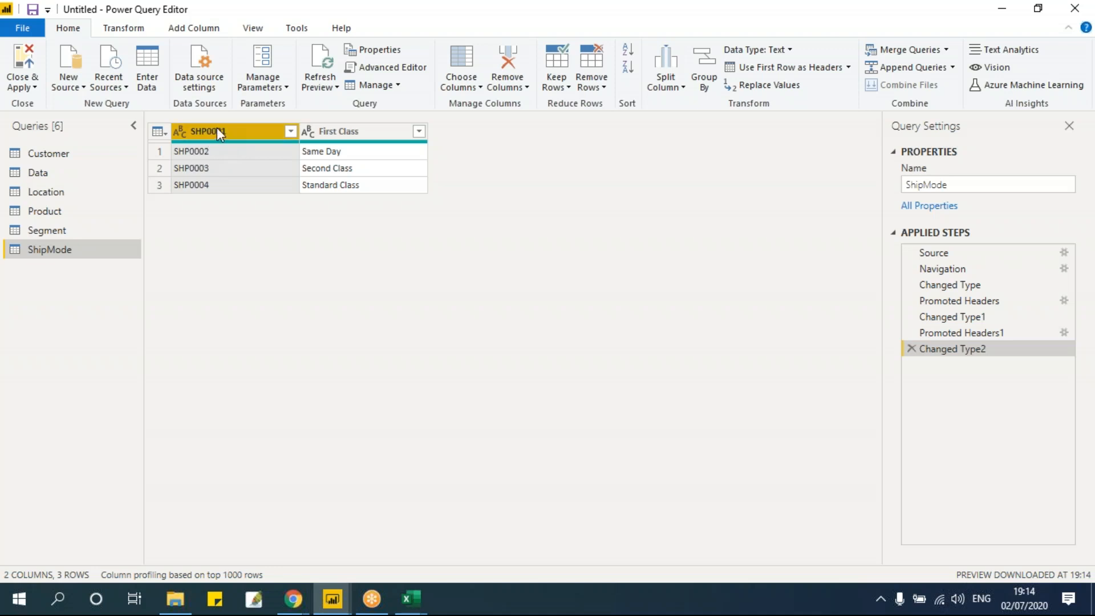
left_click(911, 349)
left_click(911, 333)
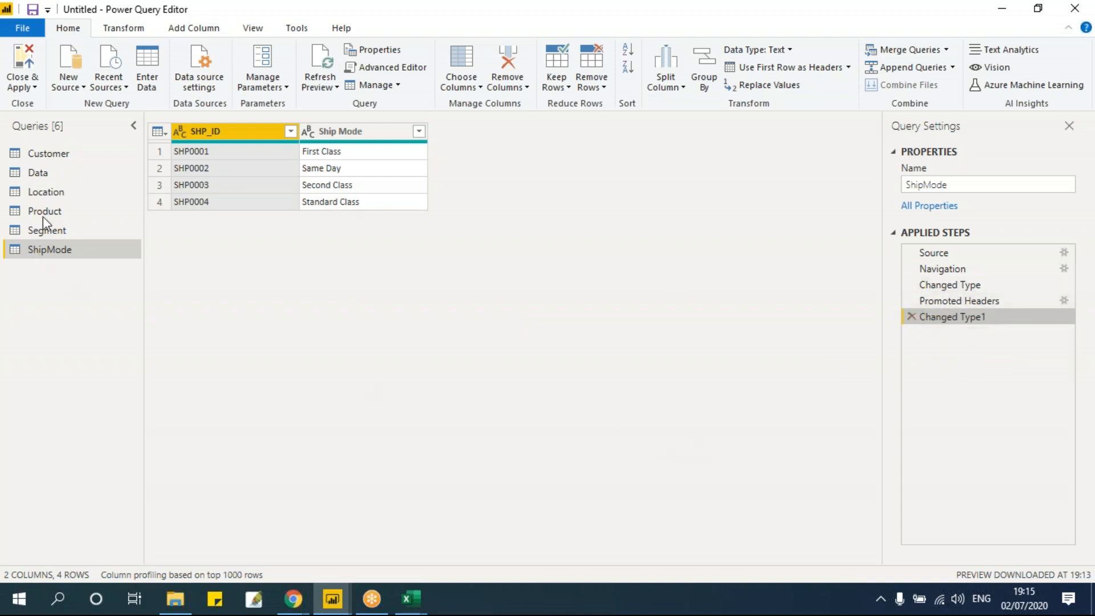
- Review the Customer, Data, Location and Product queries and apply the query changes while keeping the editor open
left_click(54, 154)
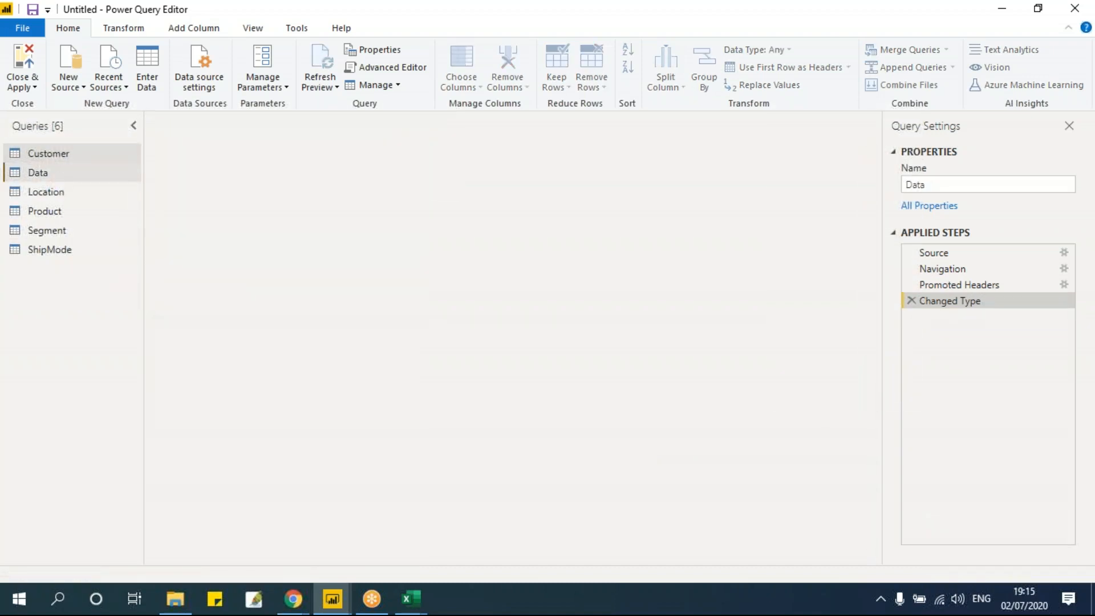
left_click(46, 191)
left_click(46, 211)
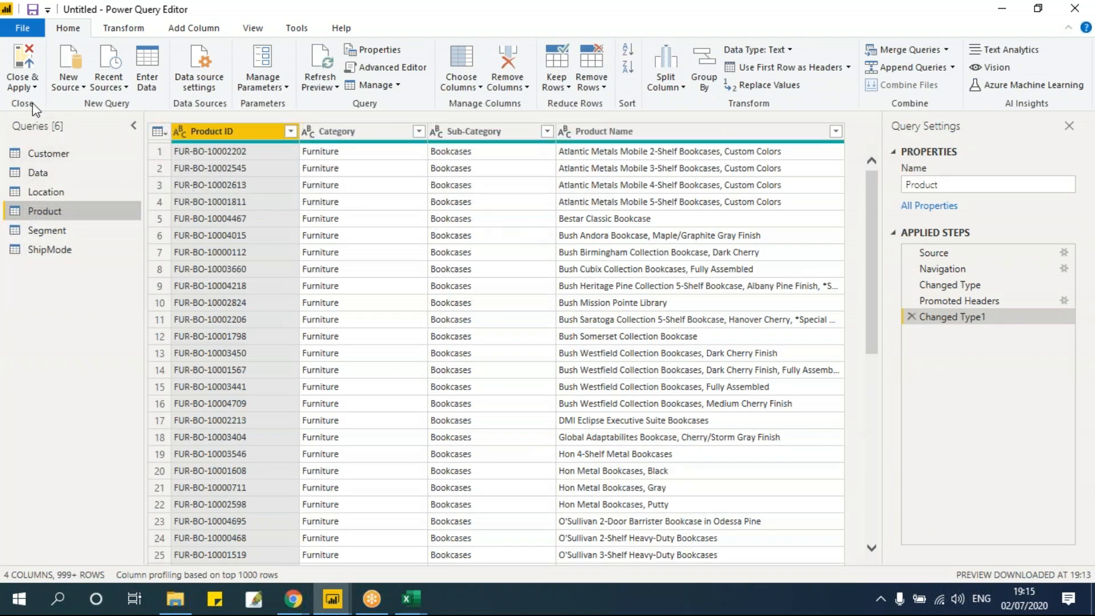
left_click(31, 89)
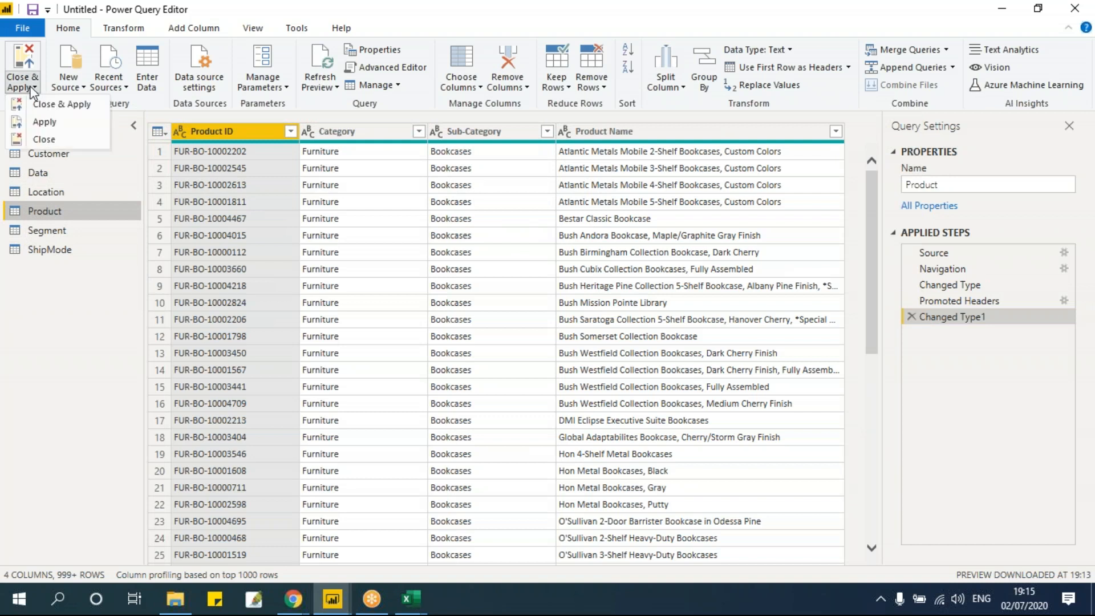
left_click(50, 123)
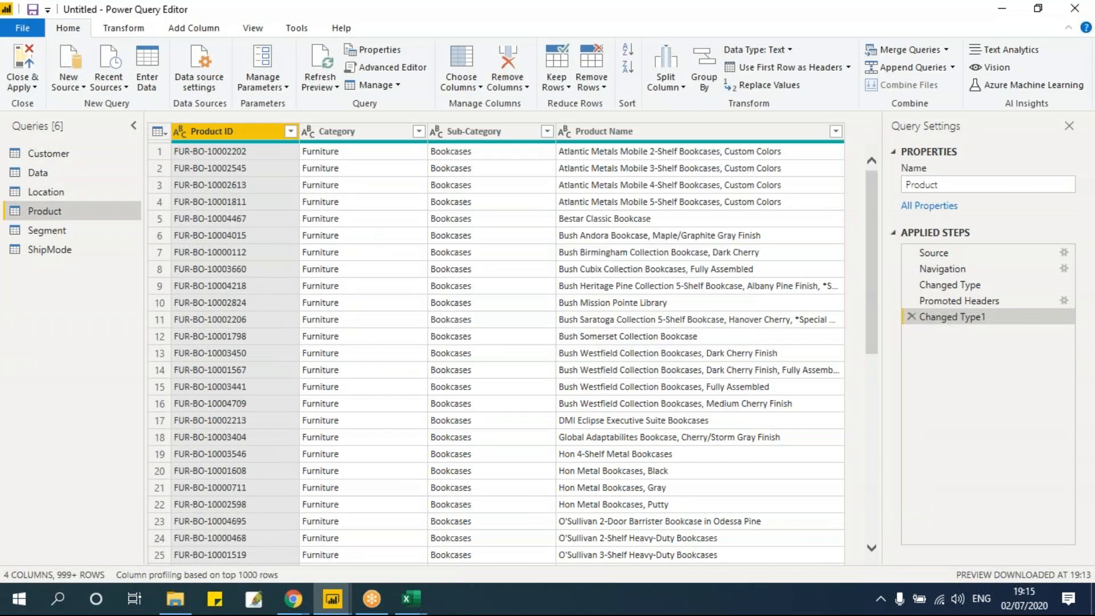
- Switch back to the main Power BI Desktop window and show the model diagram
left_click(338, 606)
left_click(283, 536)
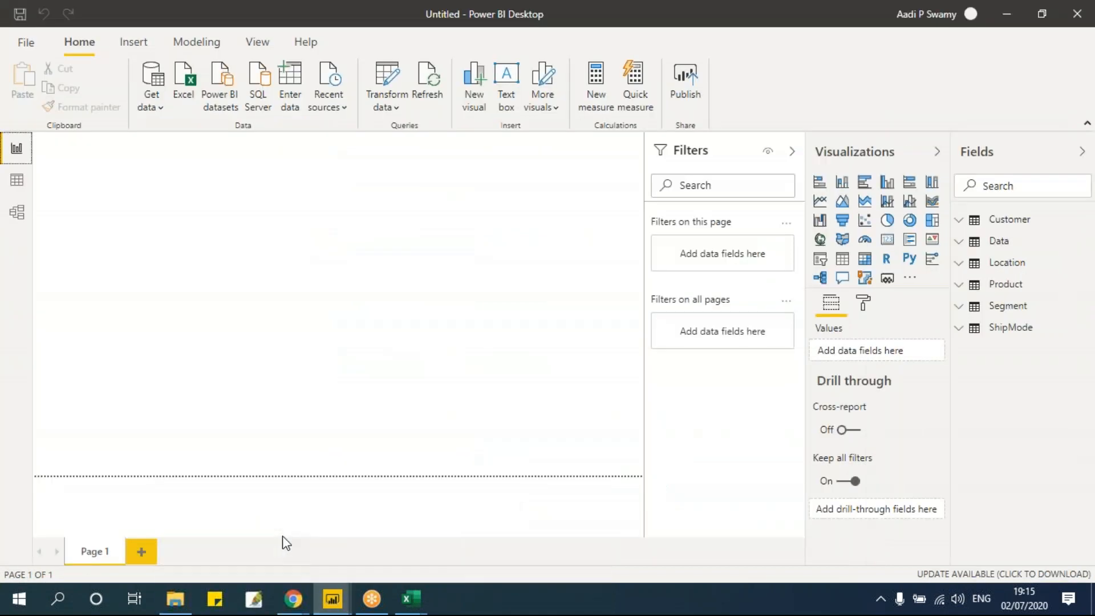
left_click(17, 213)
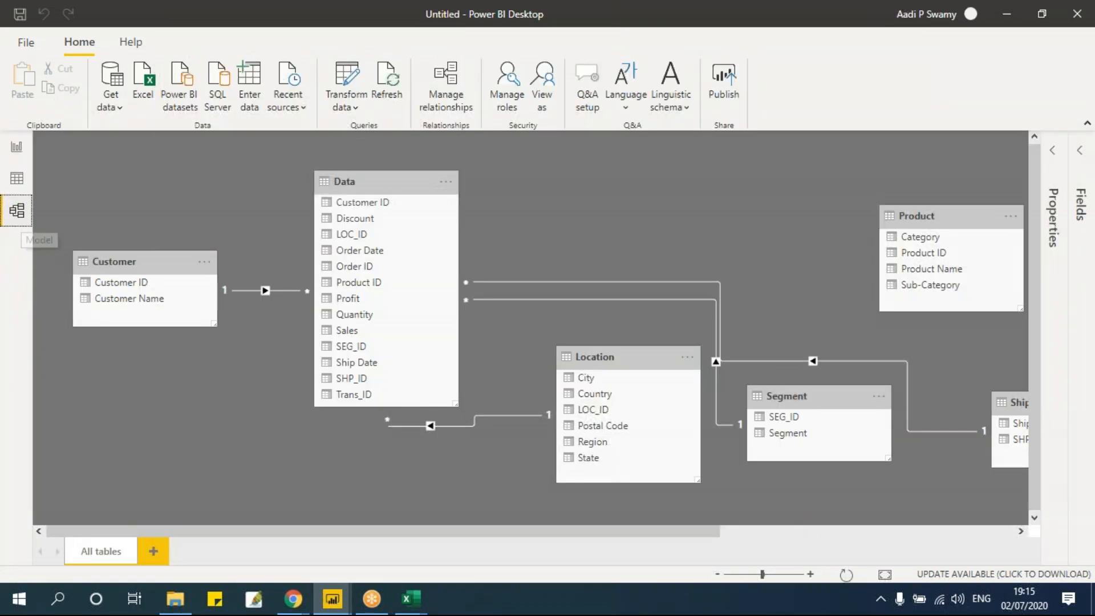
- Rearrange the diagram, placing Location below Data, ShipMode beside Data, and Product farther out level with ShipMode
left_click_drag(429, 181, 411, 181)
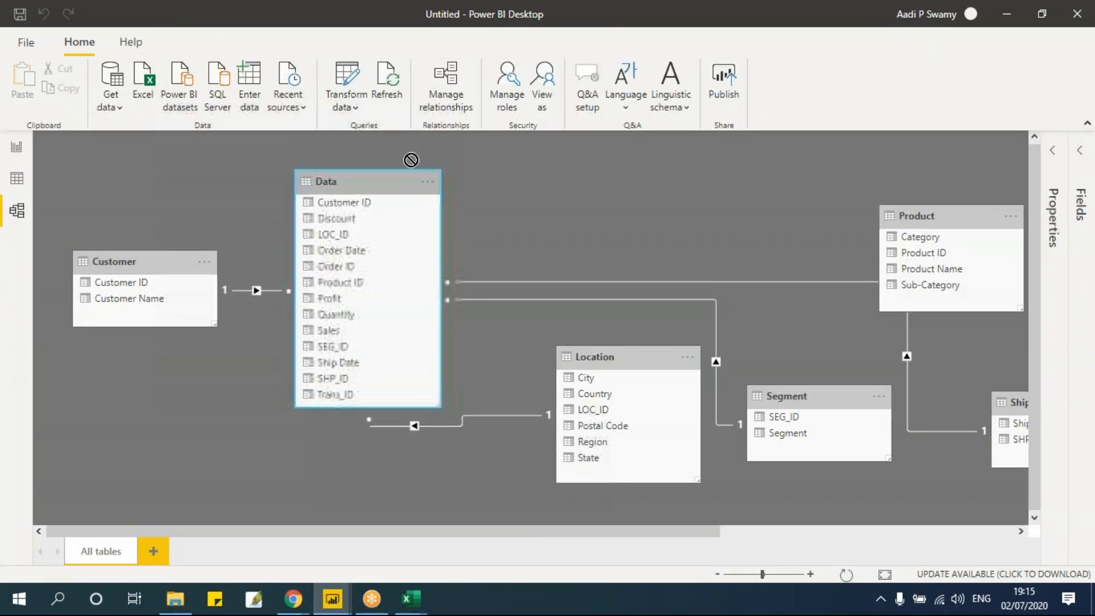
left_click(628, 357)
left_click_drag(627, 357, 489, 410)
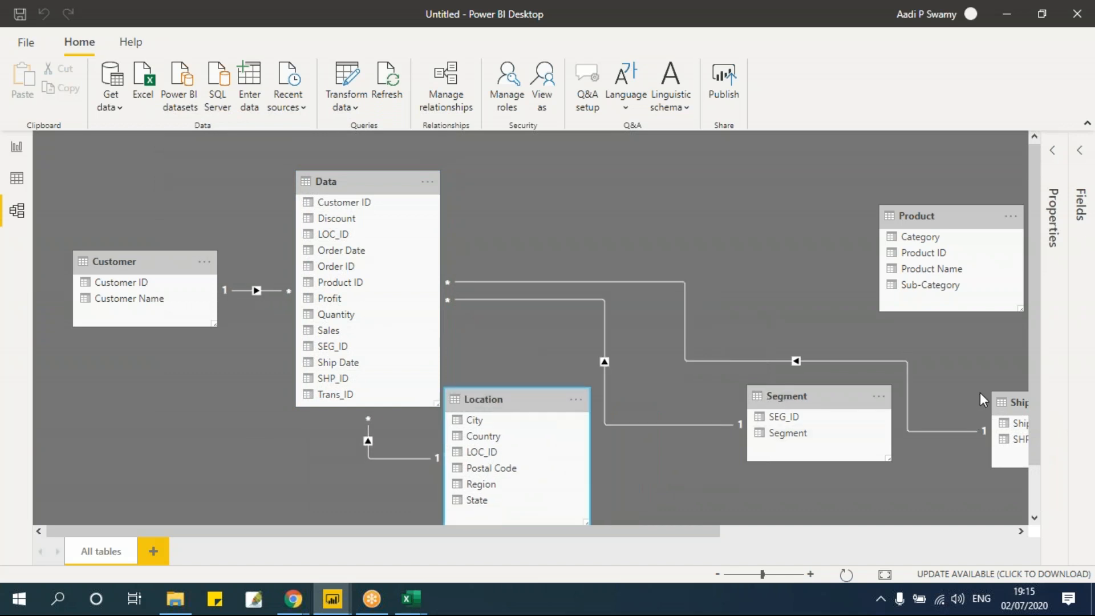
left_click_drag(1011, 402, 549, 181)
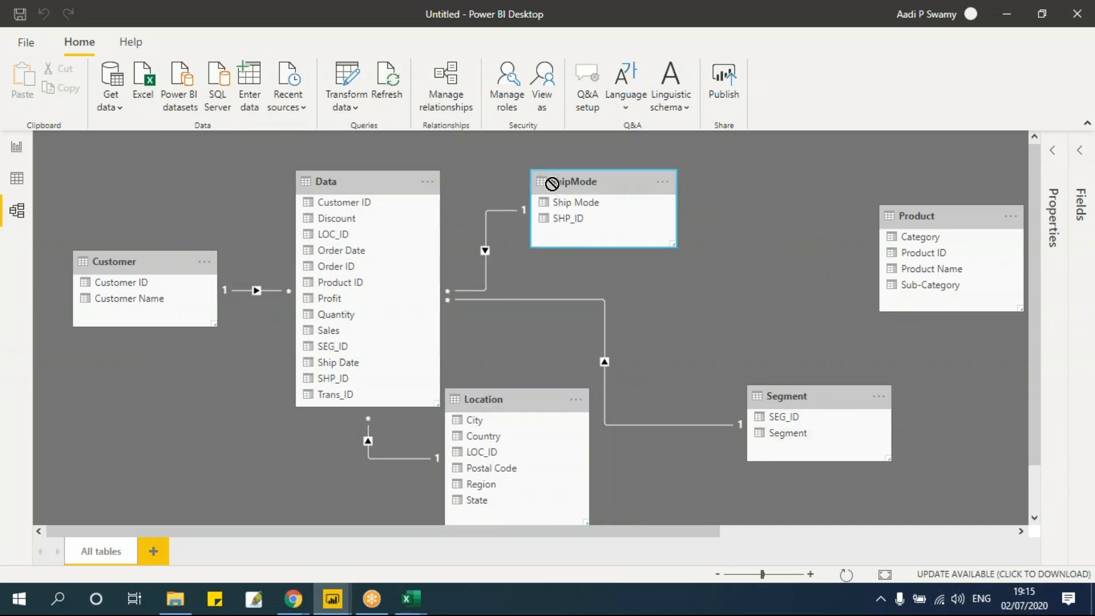
left_click_drag(950, 213, 819, 181)
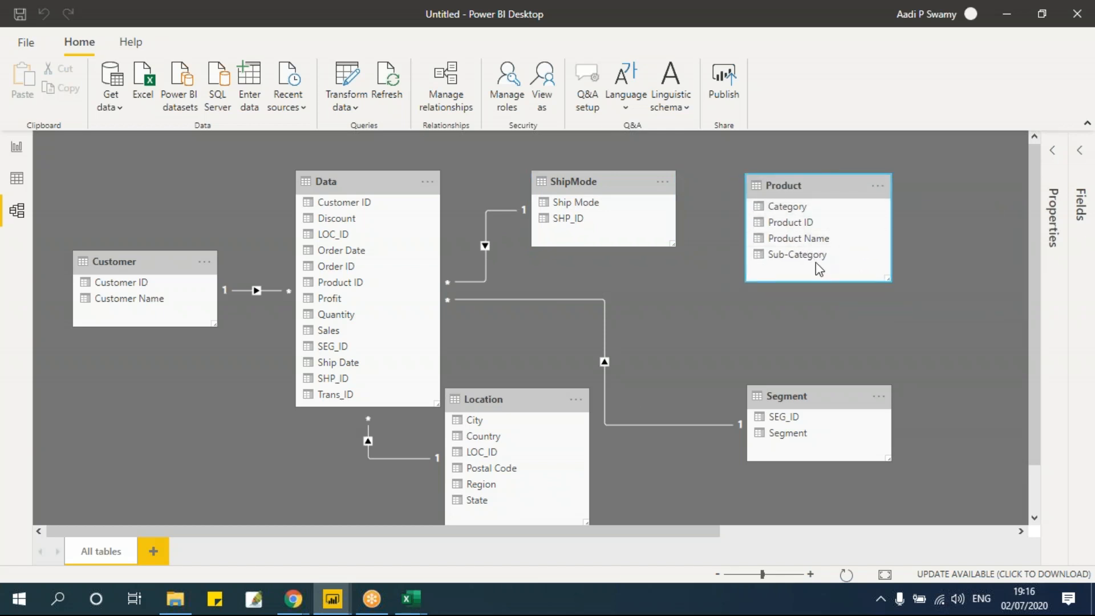
left_click_drag(813, 183, 909, 180)
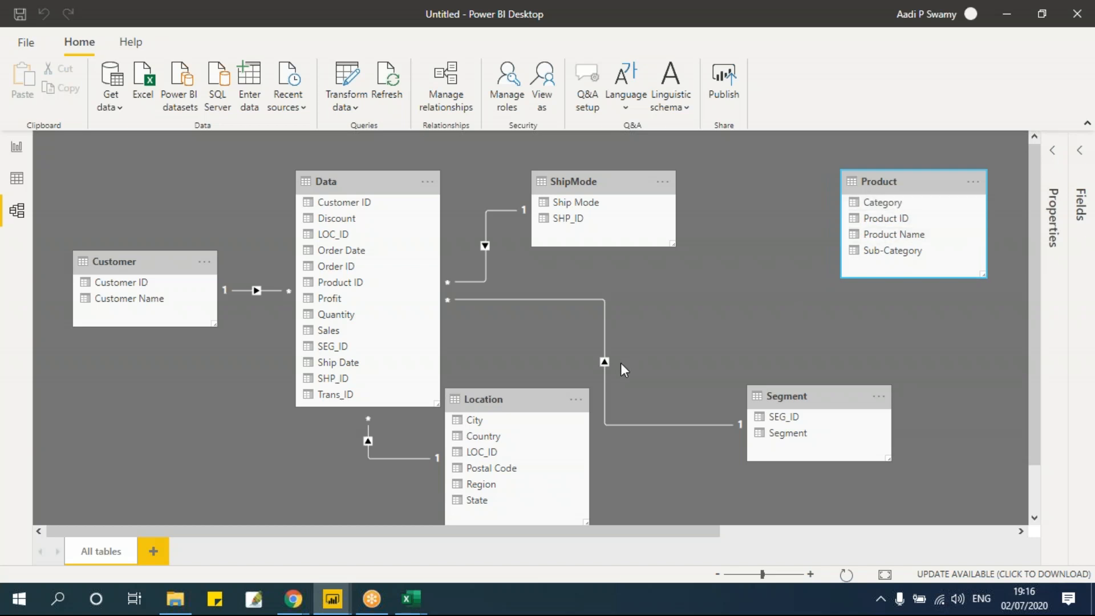
- Review the Segment, Data and Product tables in data view and return to the report page
left_click(150, 260)
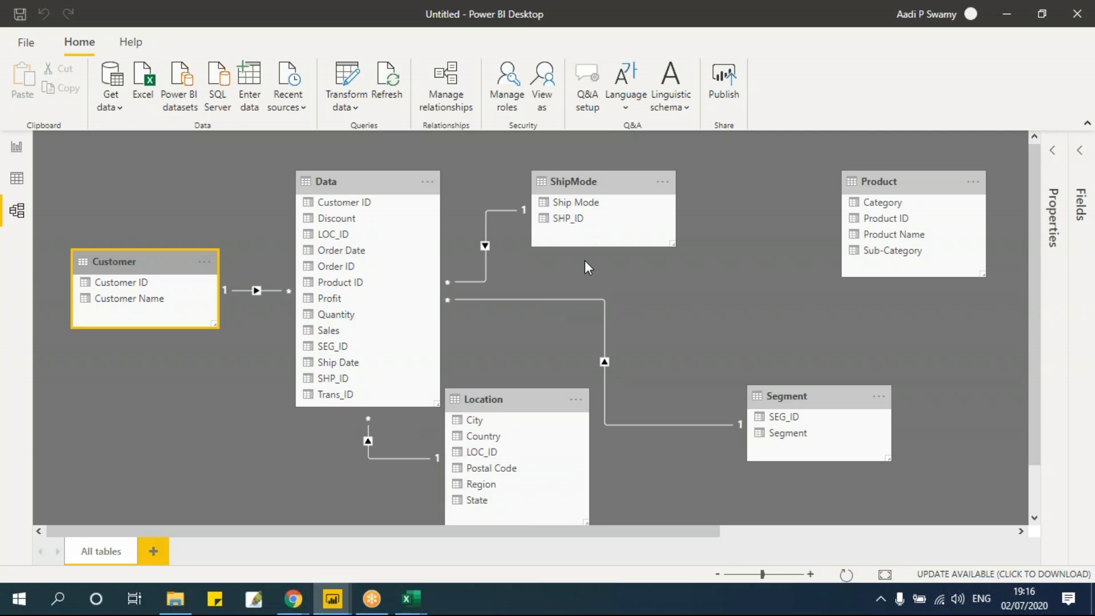
left_click(16, 177)
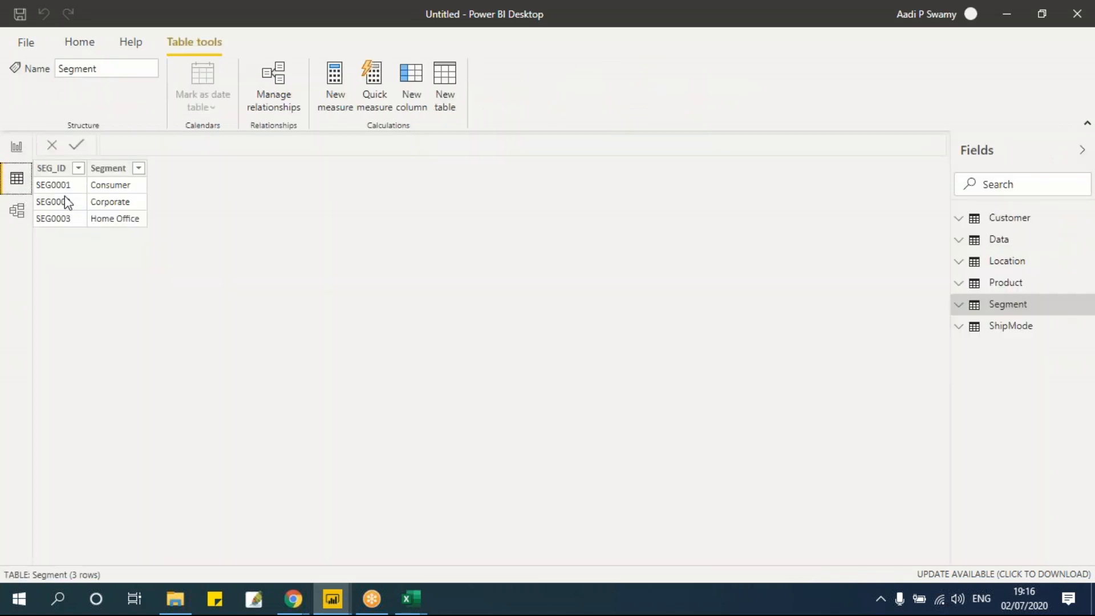
left_click(976, 244)
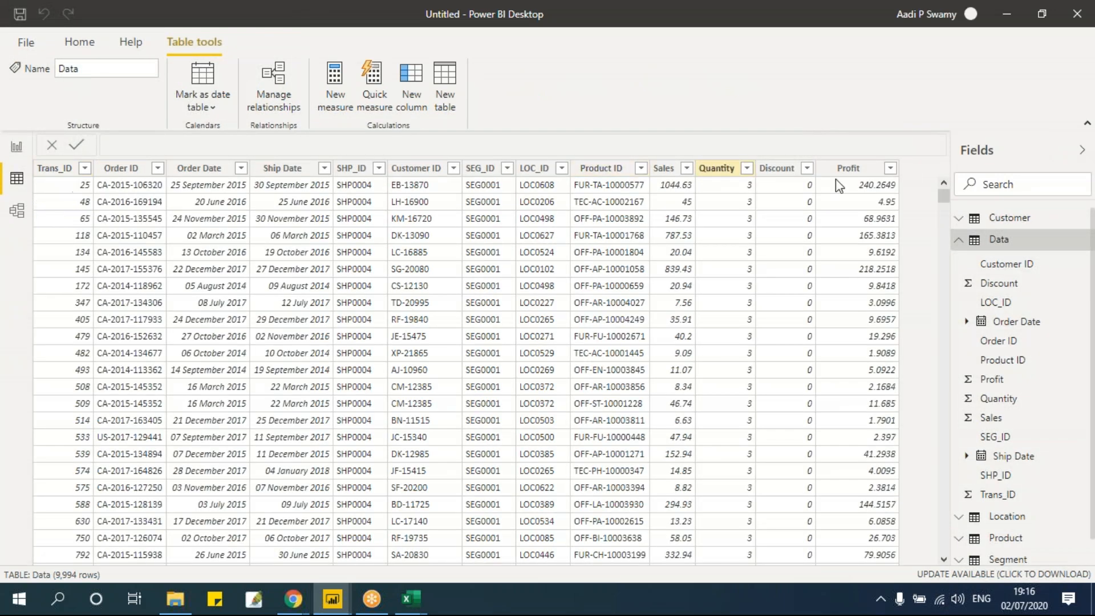
left_click(978, 240)
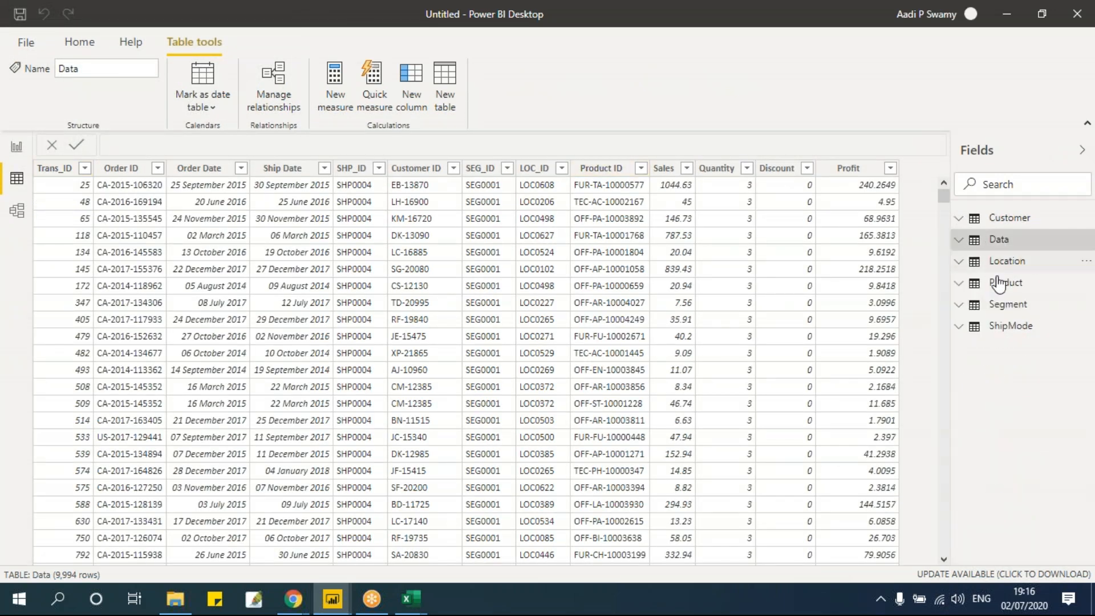
left_click(976, 283)
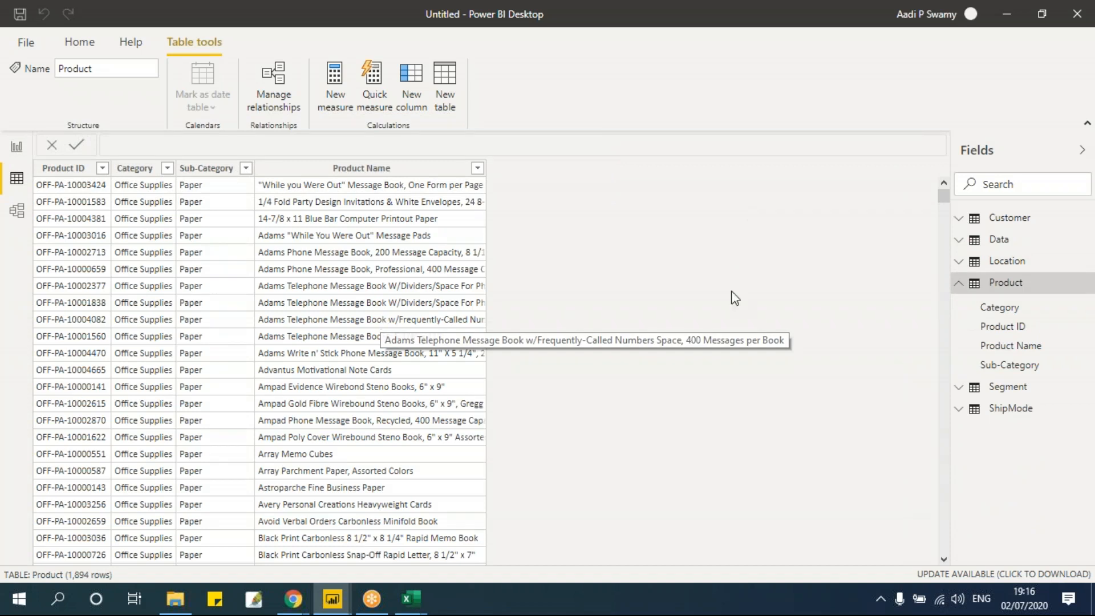
left_click(958, 284)
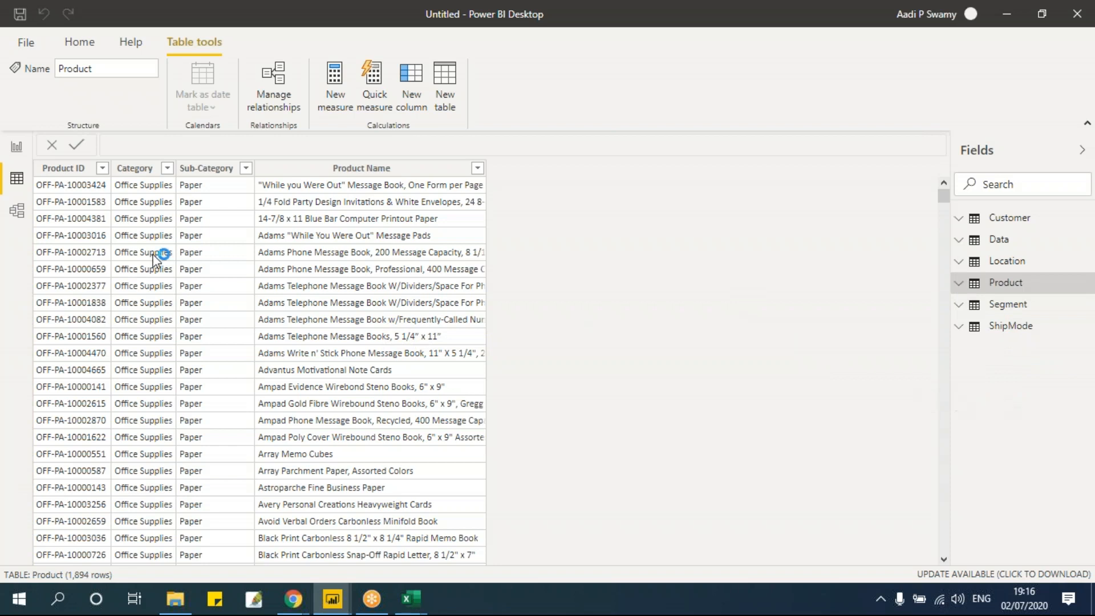
left_click(16, 147)
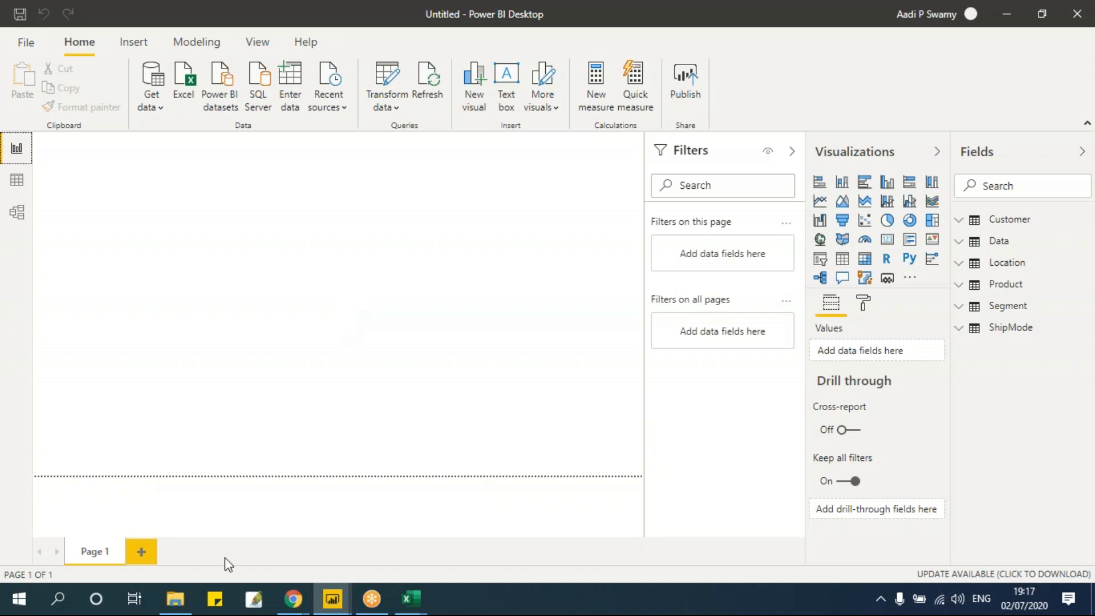
- Switch to File Explorer, open Raw Data Treatment from the Text Files folder in a maximized Notepad window and skim its records
left_click(175, 598)
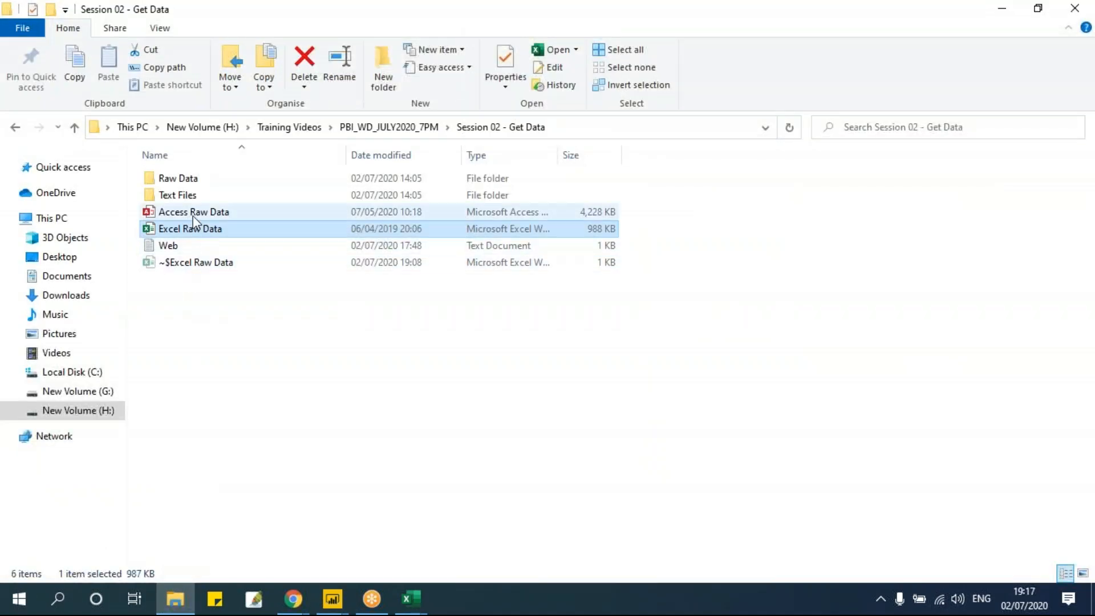
double_click(191, 196)
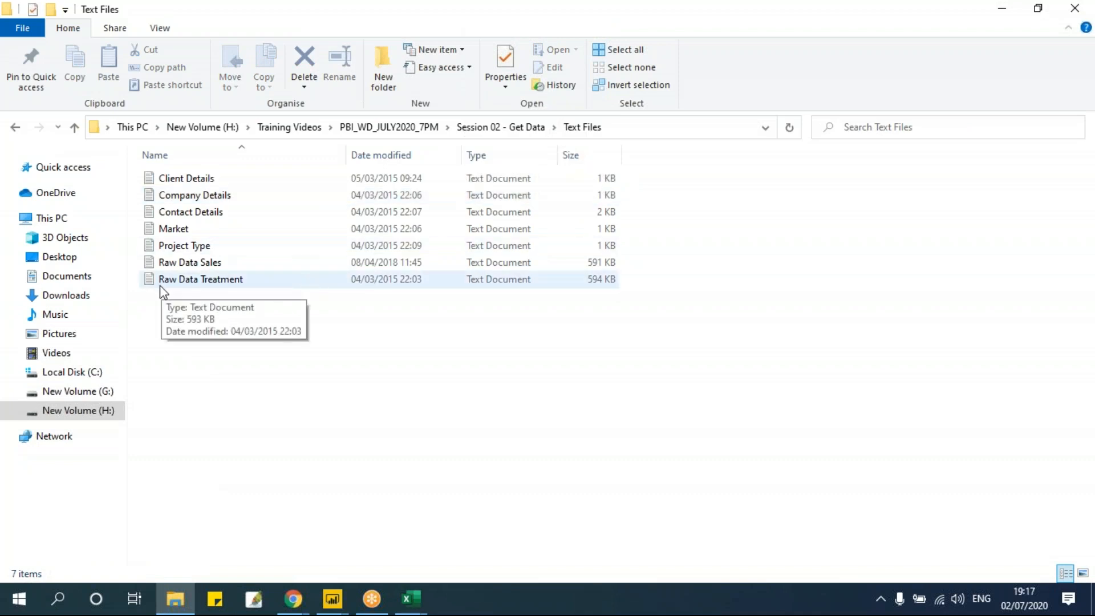
double_click(217, 285)
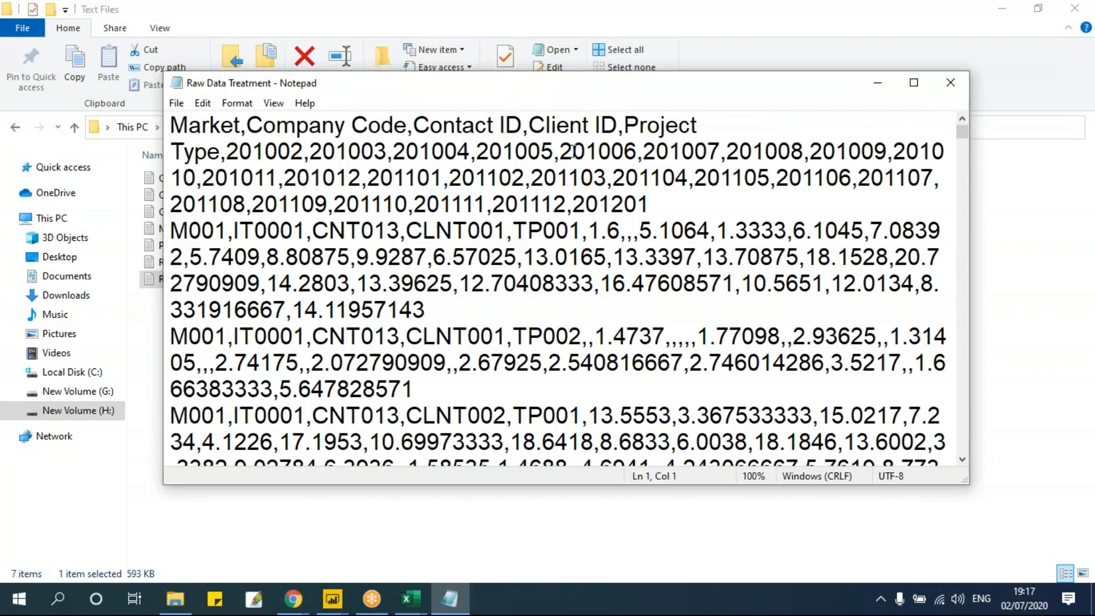
double_click(594, 90)
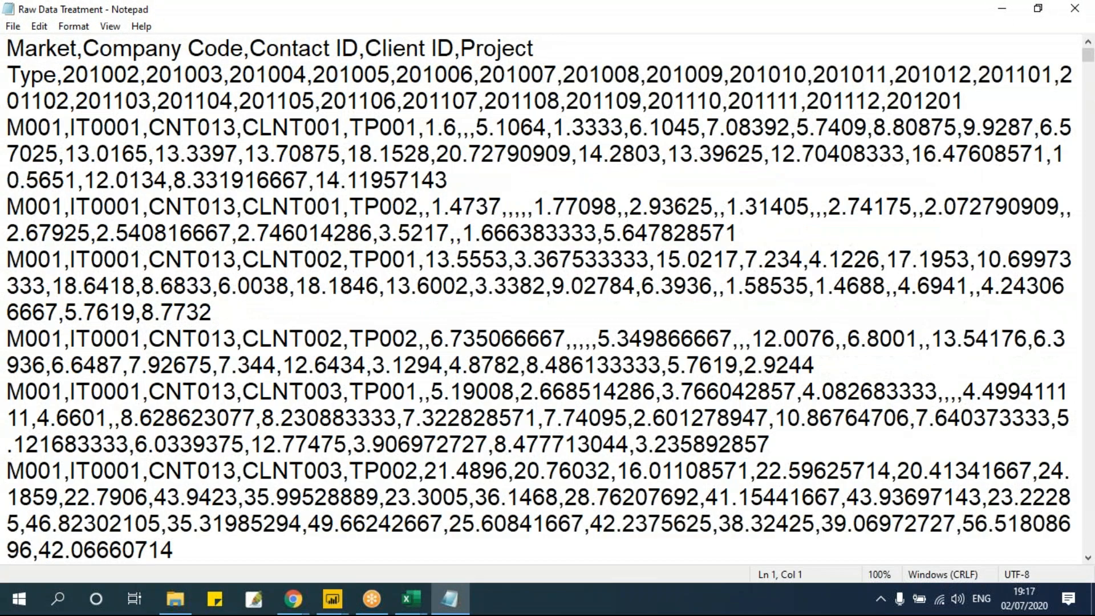
left_click(434, 231)
scroll(467, 311, "down", 5)
scroll(468, 311, "down", 6)
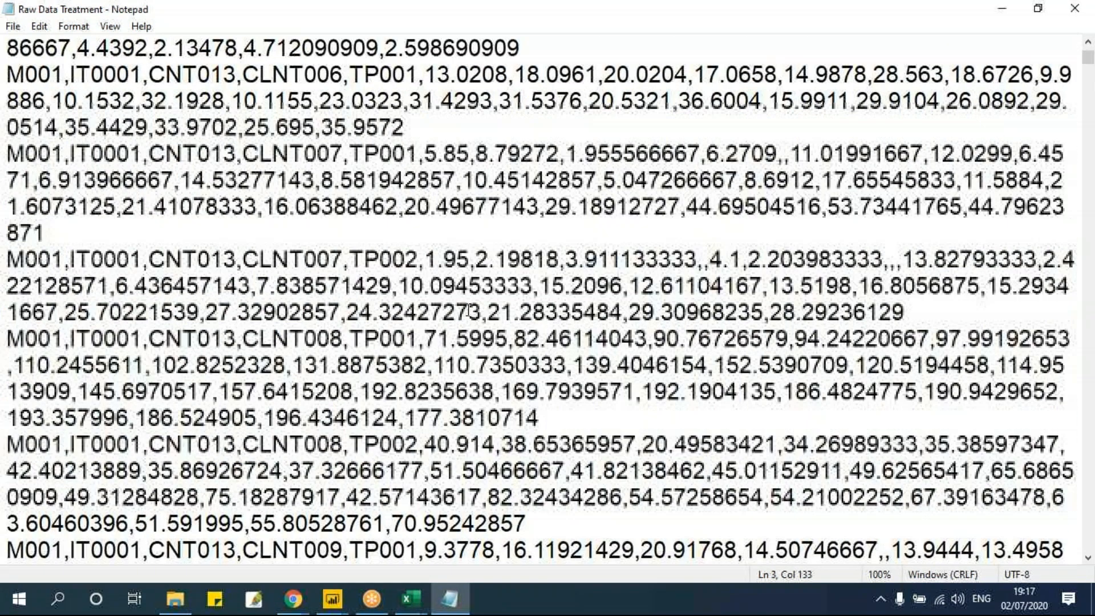
scroll(468, 311, "up", 11)
left_click(307, 231)
left_click(256, 177)
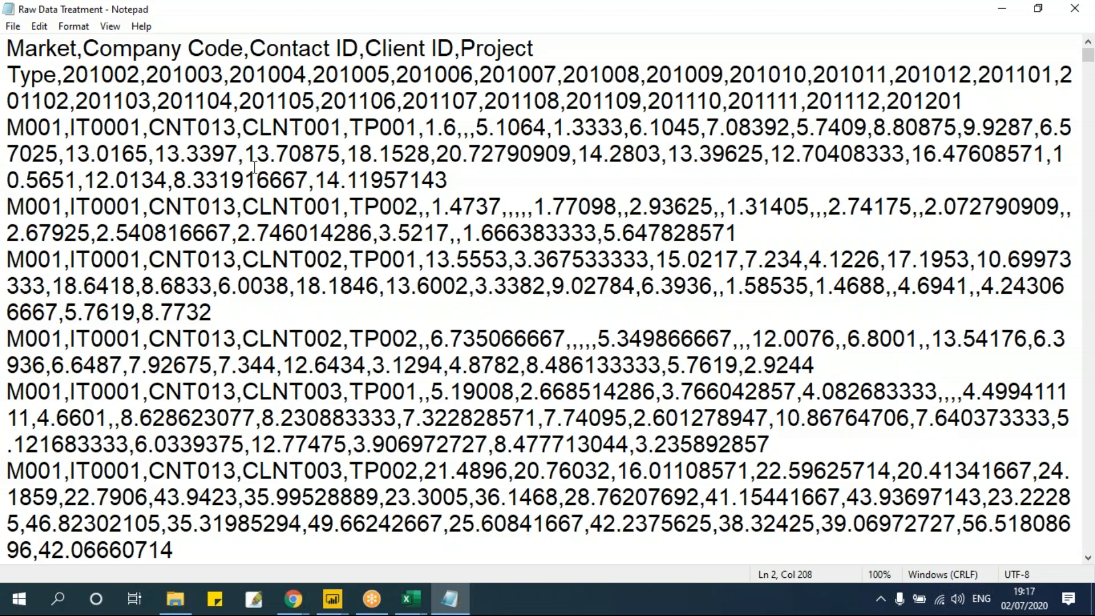
- Examine how commas separate the header names, such as Market, Company Code and Contact ID, and the records below them
left_click_drag(11, 52, 461, 418)
left_click(424, 244)
left_click(292, 180)
left_click_drag(10, 48, 541, 50)
left_click(498, 101)
double_click(80, 50)
double_click(250, 50)
left_click(245, 232)
left_click(212, 154)
left_click(243, 259)
left_click_drag(6, 49, 285, 365)
left_click(269, 233)
left_click(290, 206)
double_click(80, 50)
left_click(248, 50)
left_click(358, 50)
left_click(79, 50)
double_click(79, 50)
left_click(97, 94)
double_click(79, 53)
double_click(246, 51)
left_click(162, 74)
left_click(183, 134)
- Switch to Power BI Desktop and open Raw Data Treatment from the Text Files folder as a Text/CSV data source
left_click(332, 599)
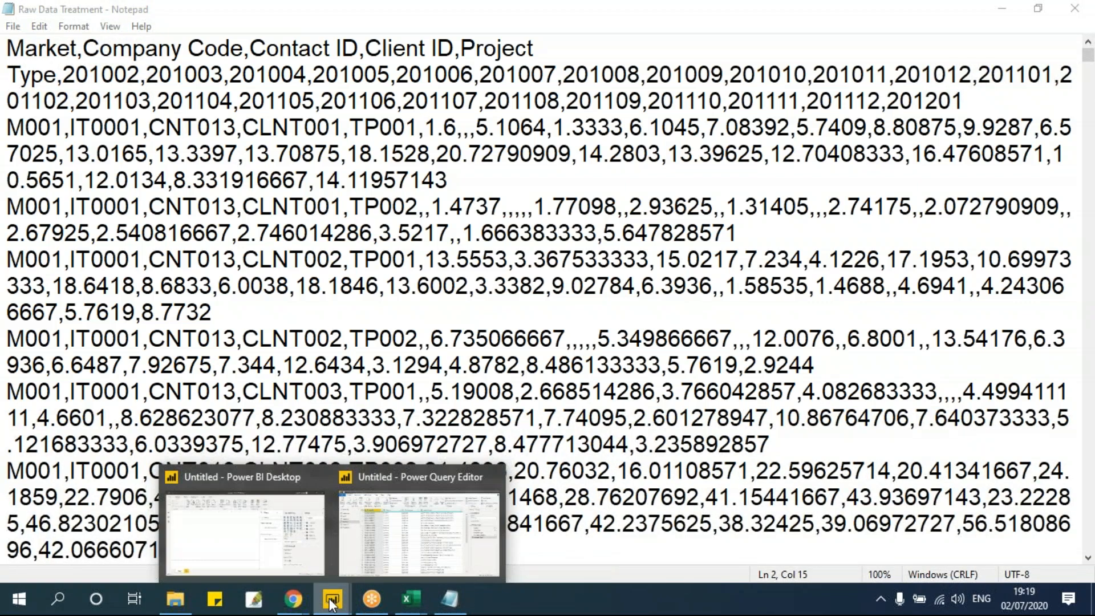
left_click(275, 560)
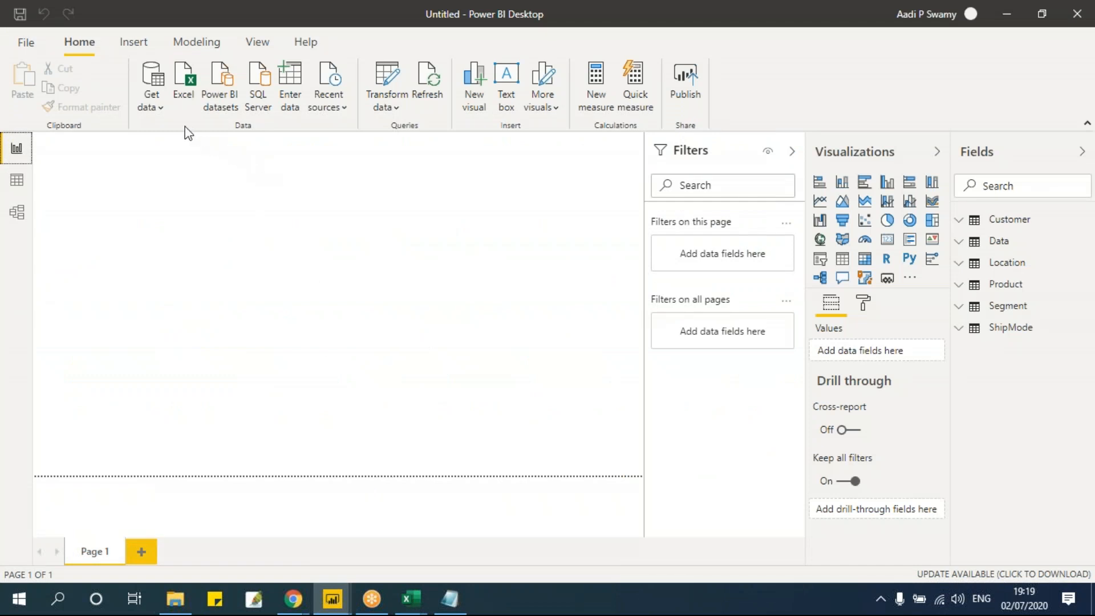
left_click(161, 109)
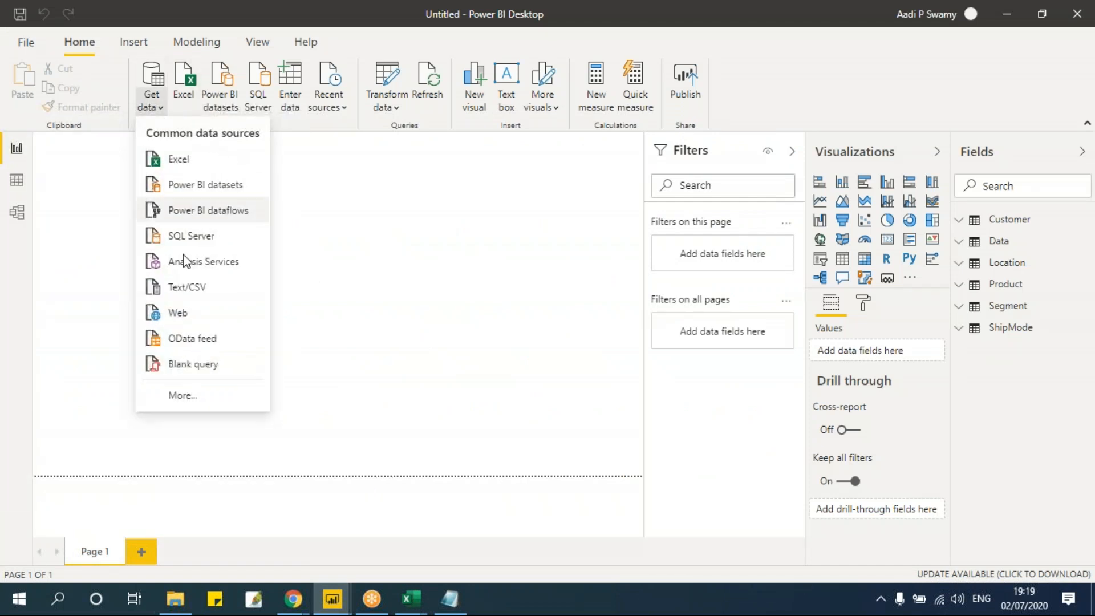
left_click(197, 285)
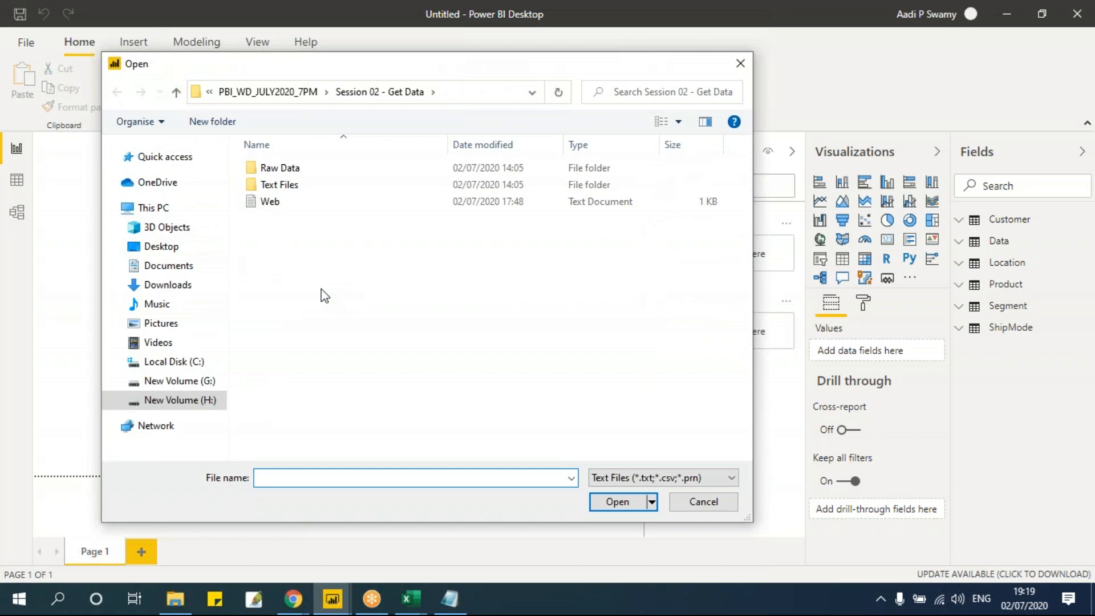
double_click(294, 184)
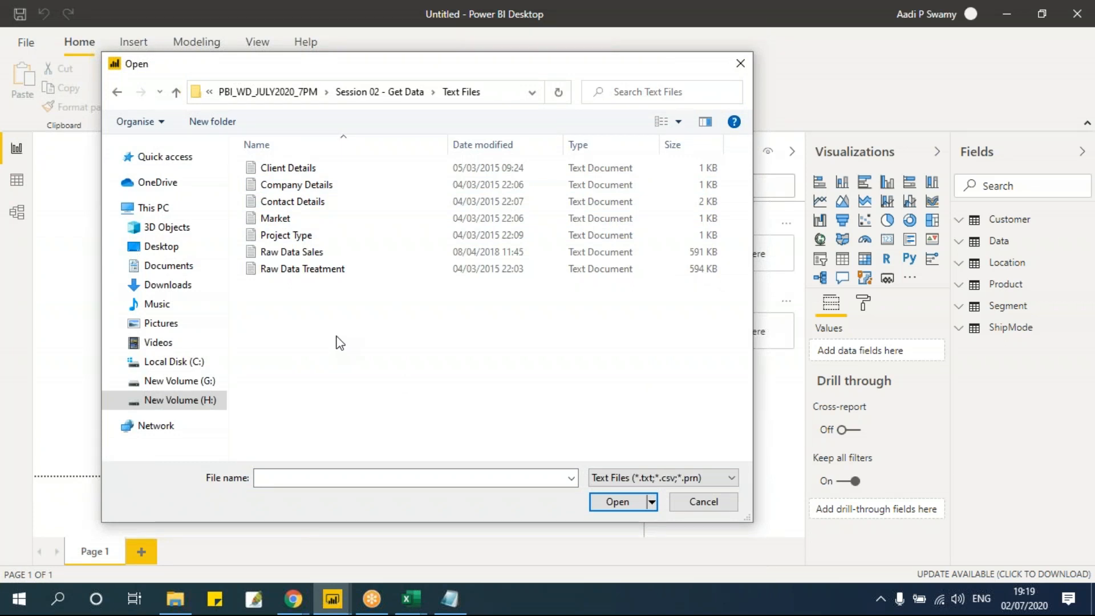
left_click(296, 271)
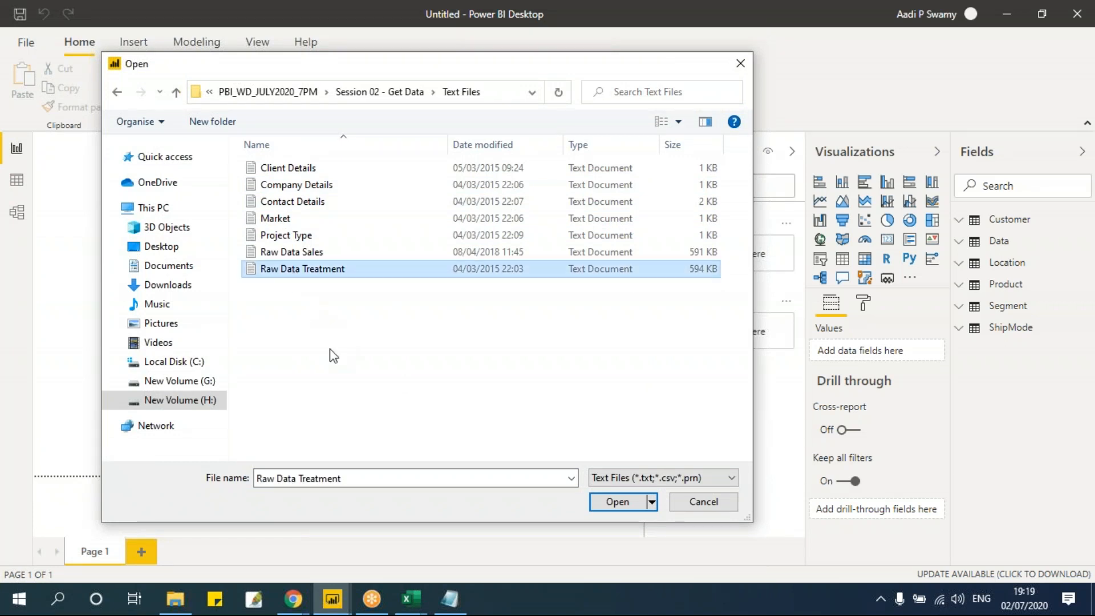
left_click(607, 503)
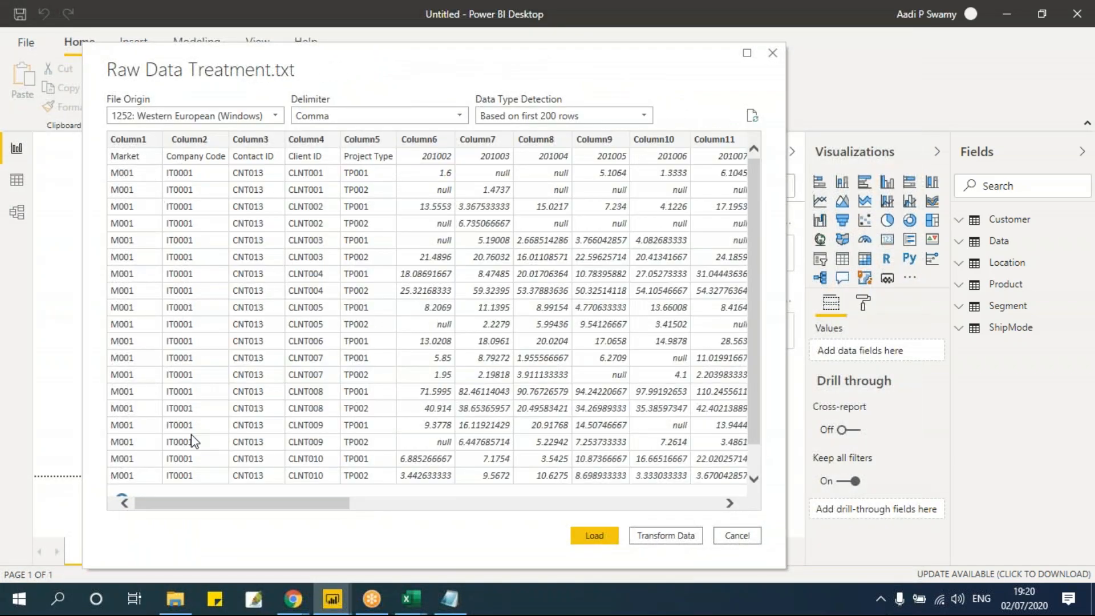
- Compare the Company Code and Contact ID headers in the Notepad file with the import preview columns, and minimize Notepad
left_click_drag(216, 504, 267, 504)
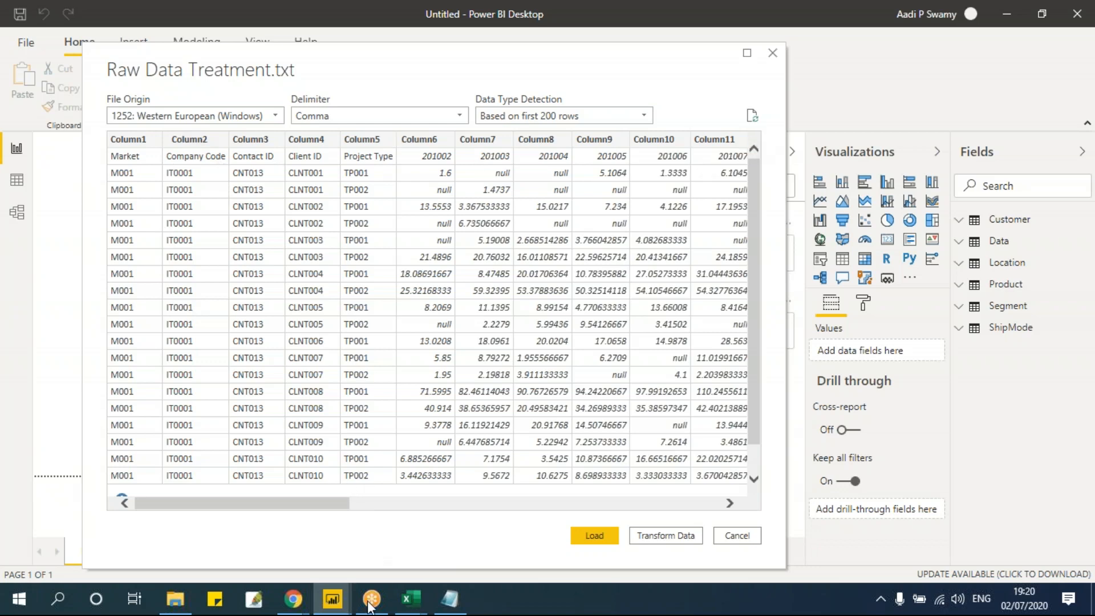
left_click(450, 598)
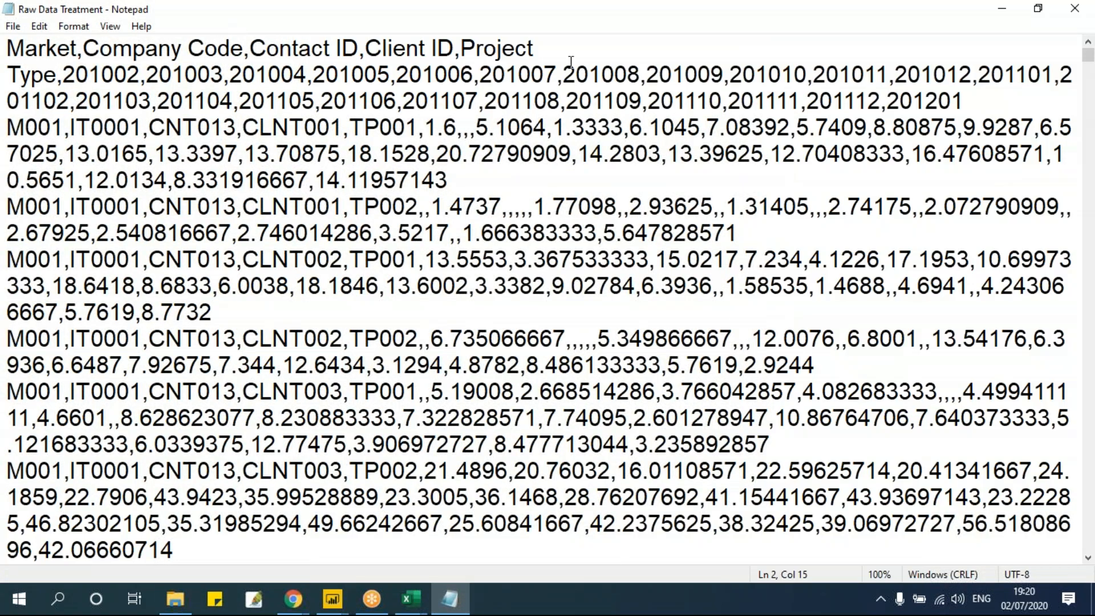
double_click(277, 20)
left_click_drag(391, 83, 513, 121)
left_click(330, 189)
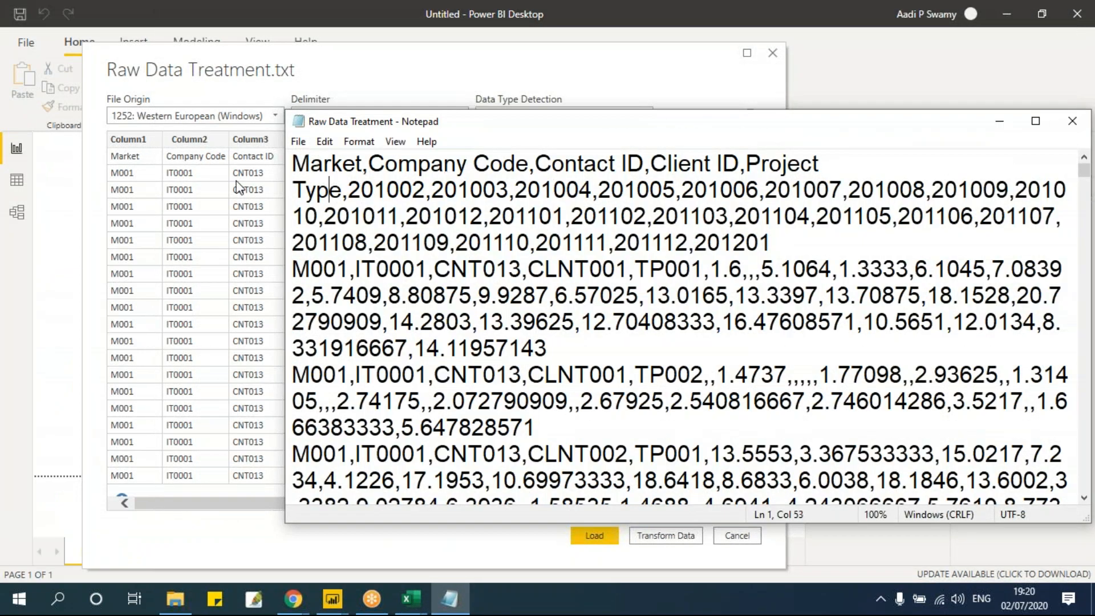
left_click_drag(529, 171, 373, 171)
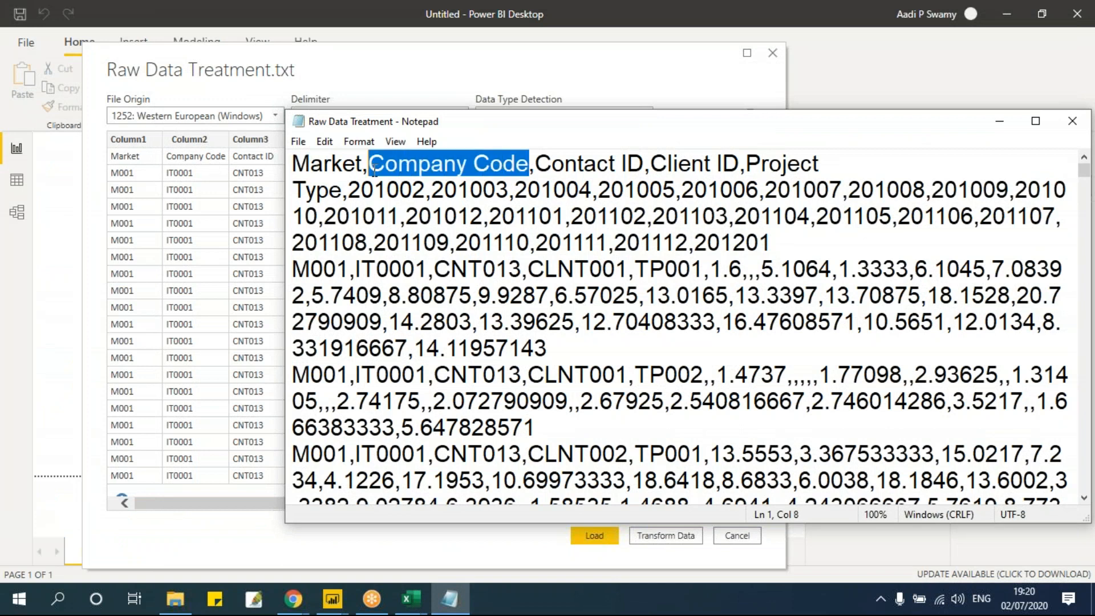
left_click_drag(536, 164, 645, 164)
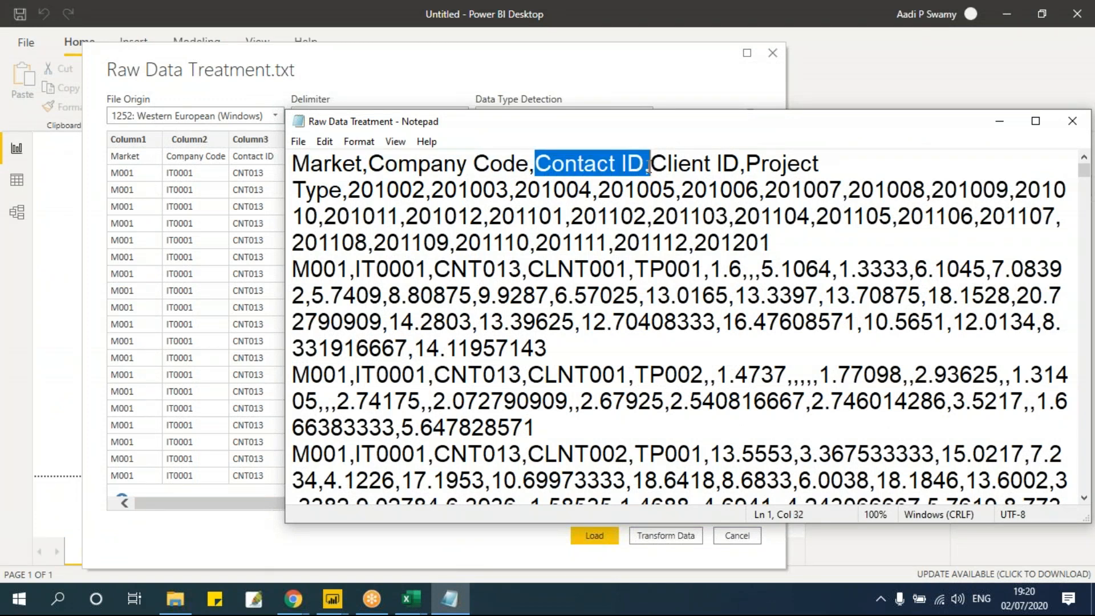
left_click_drag(642, 125, 561, 173)
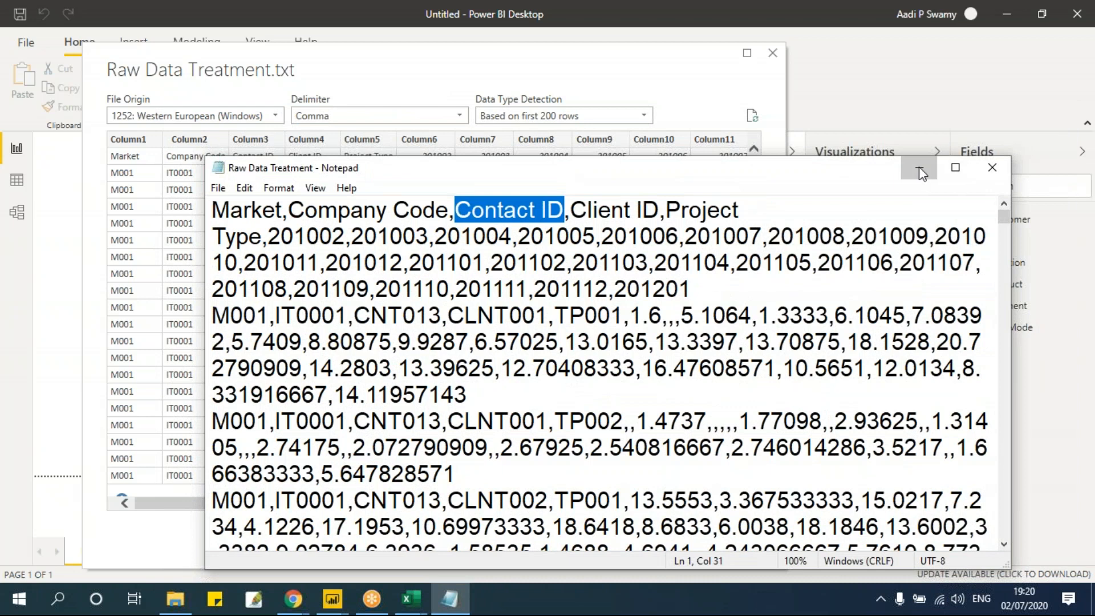
left_click(919, 167)
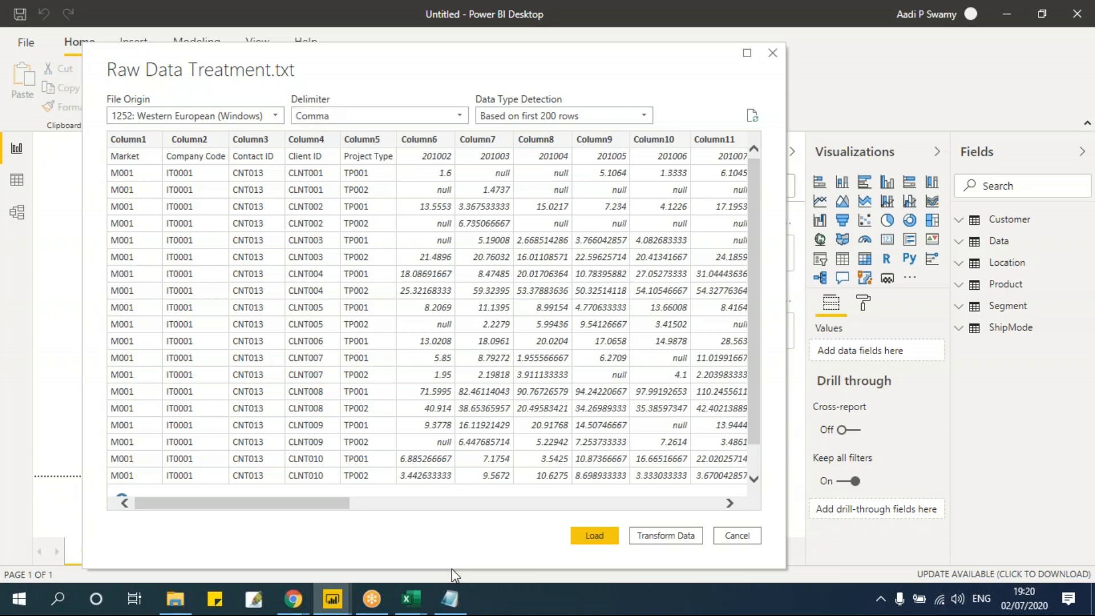
- Check the commas after Market and 201012 in the Notepad file against the column splits in the import preview
left_click(450, 598)
left_click_drag(281, 219, 289, 219)
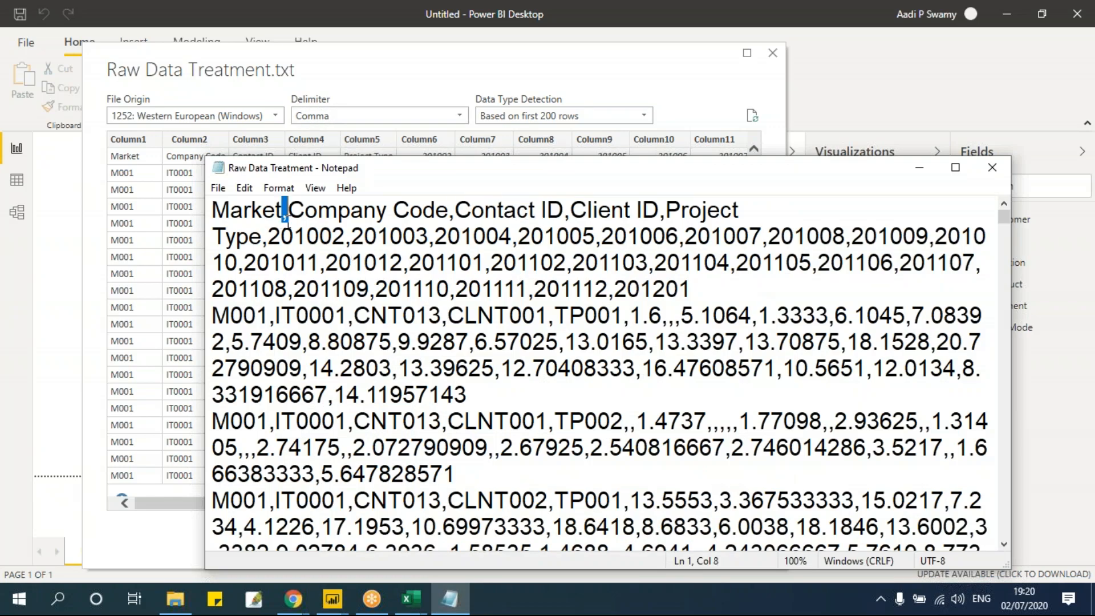
left_click(167, 217)
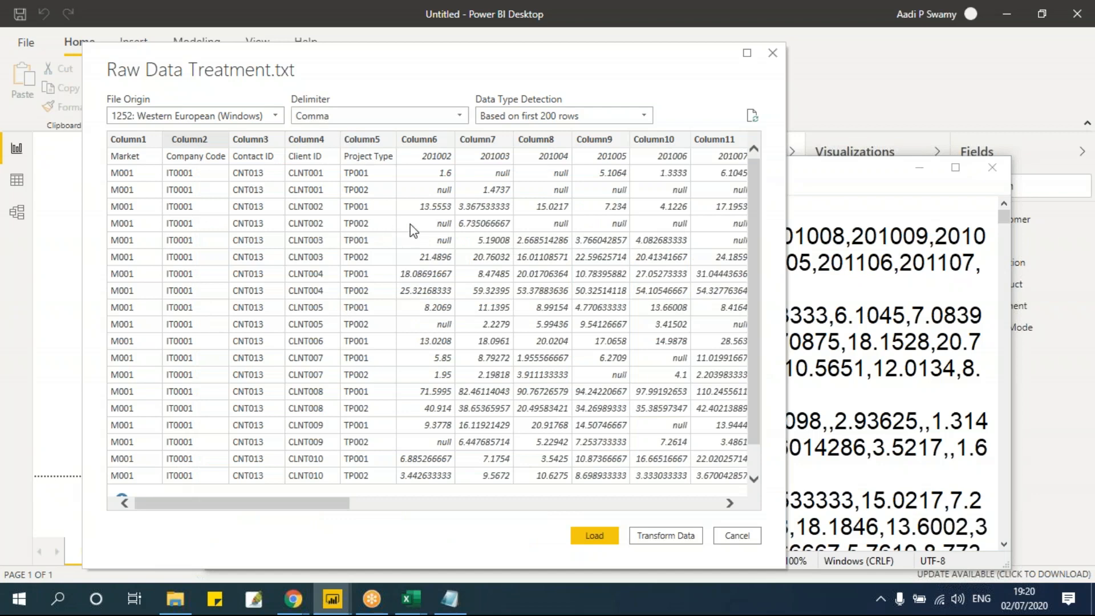
left_click(449, 596)
left_click_drag(401, 263, 408, 263)
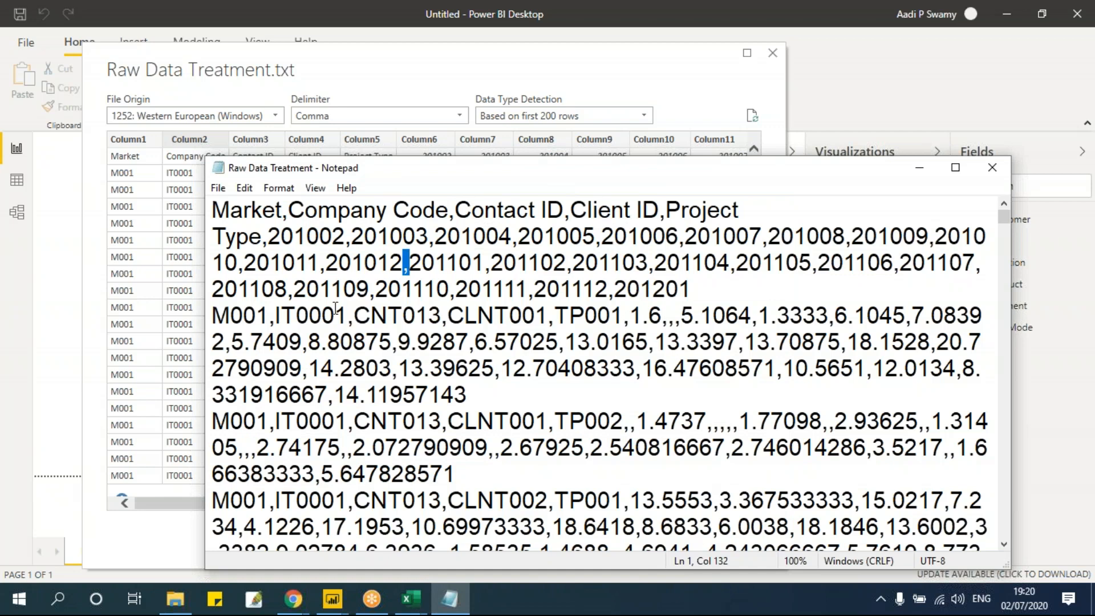
left_click(335, 146)
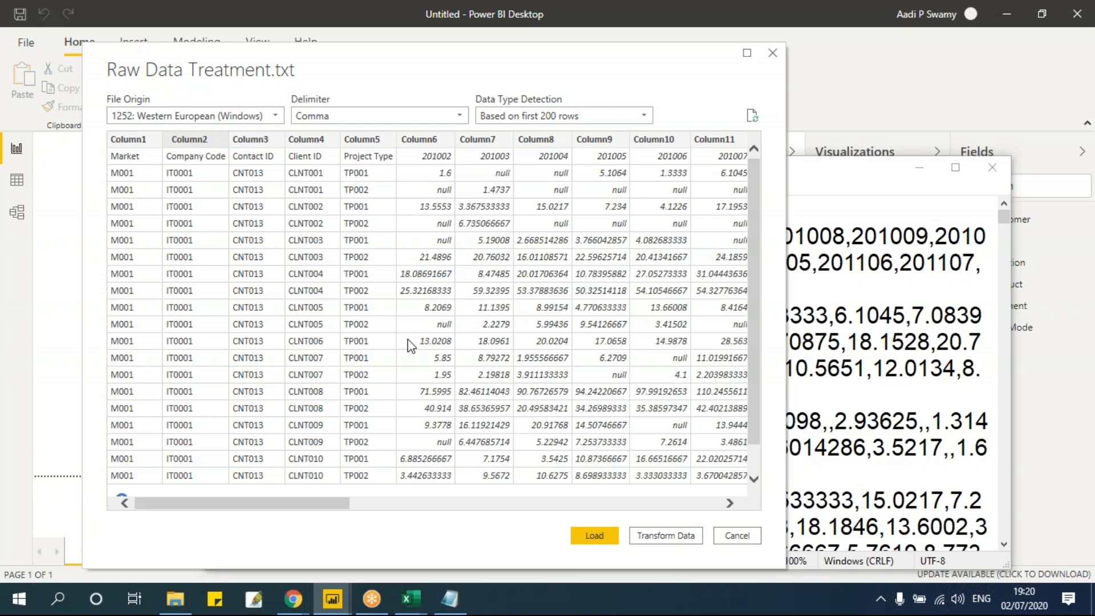
- Try Colon as the delimiter for the Raw Data Treatment preview and set it back to Comma
left_click(354, 118)
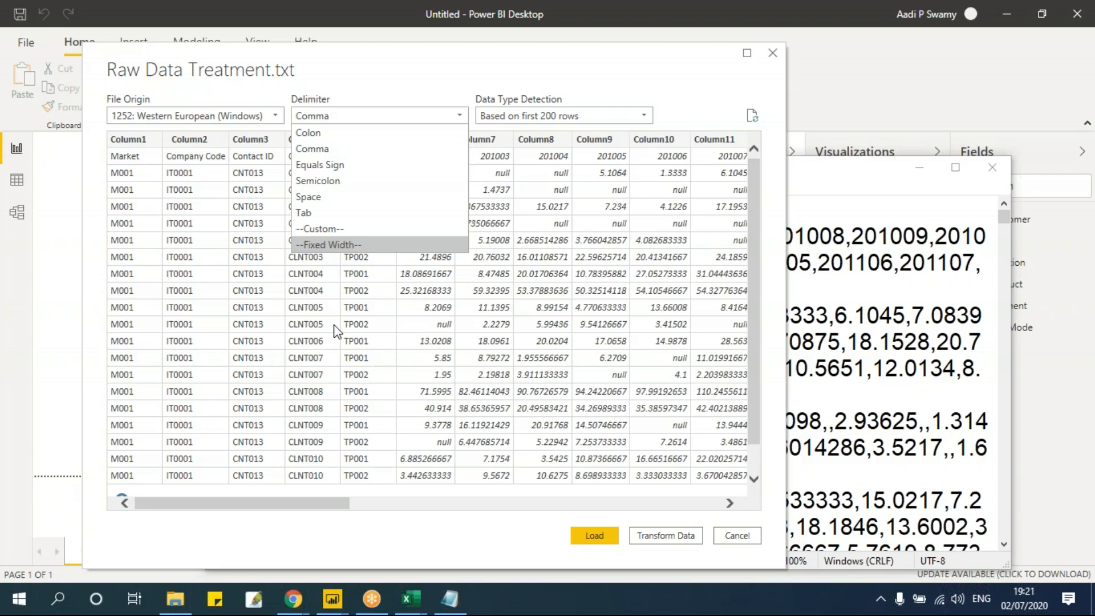
left_click(321, 135)
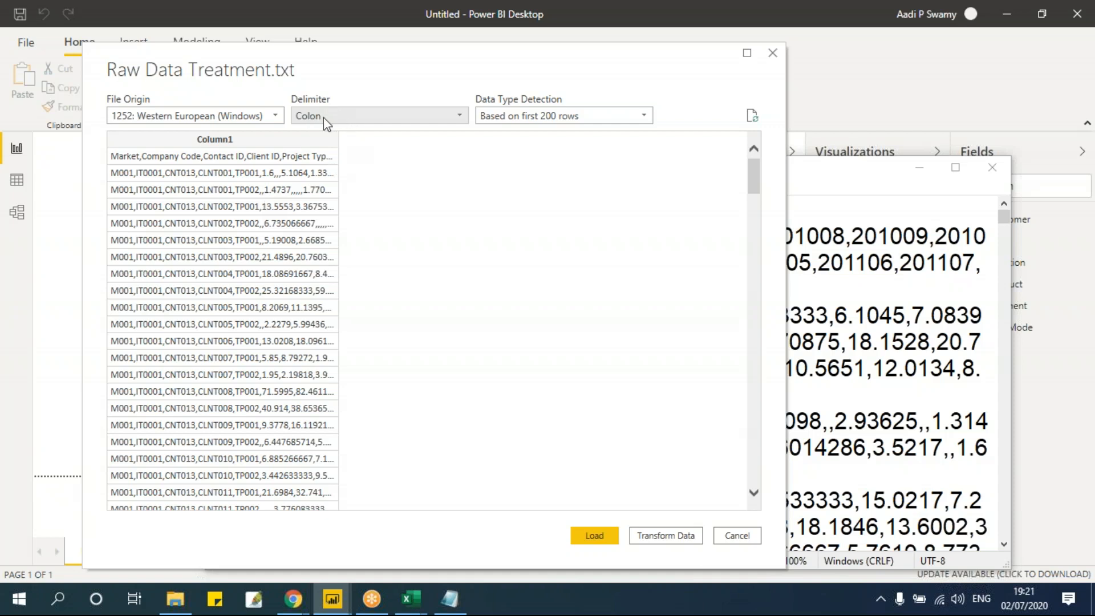
left_click(357, 112)
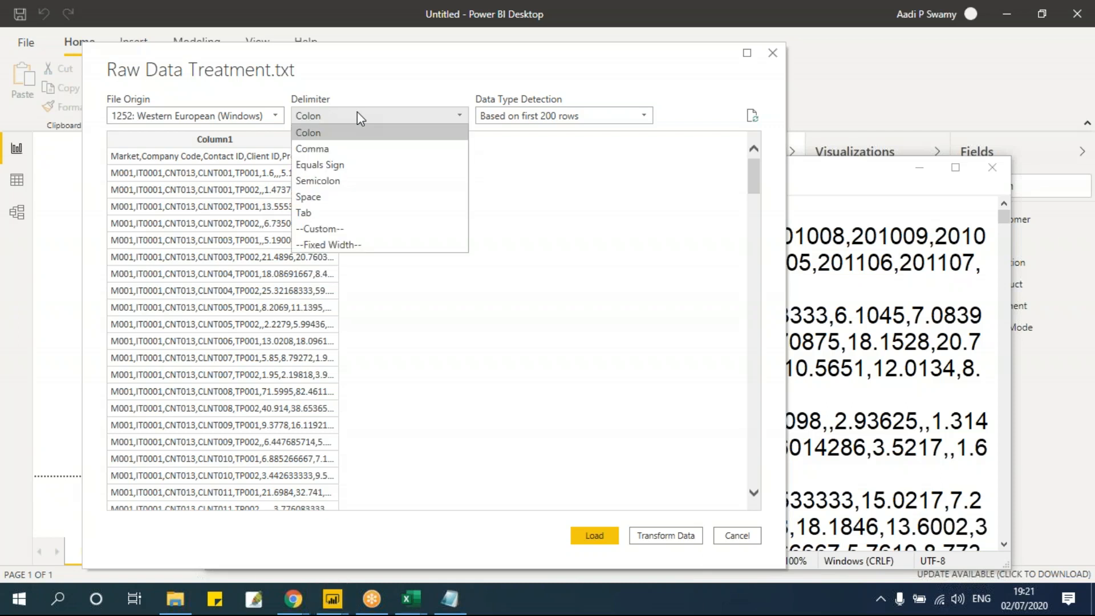
left_click(358, 150)
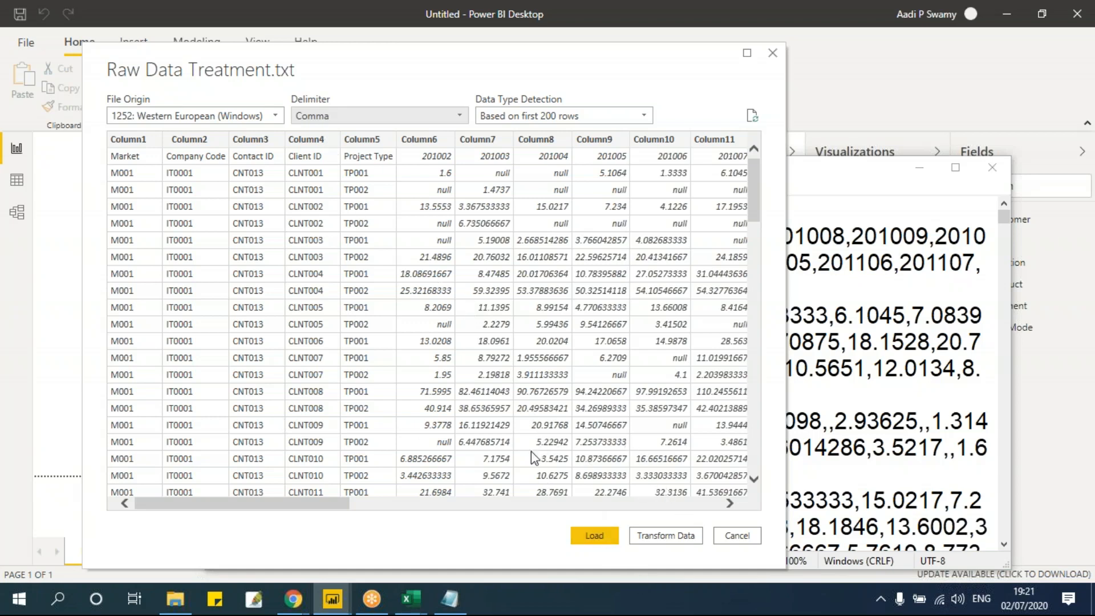
- Bring the Raw Data Treatment file into Power Query Editor for transformation and use its first row as headers
left_click(672, 539)
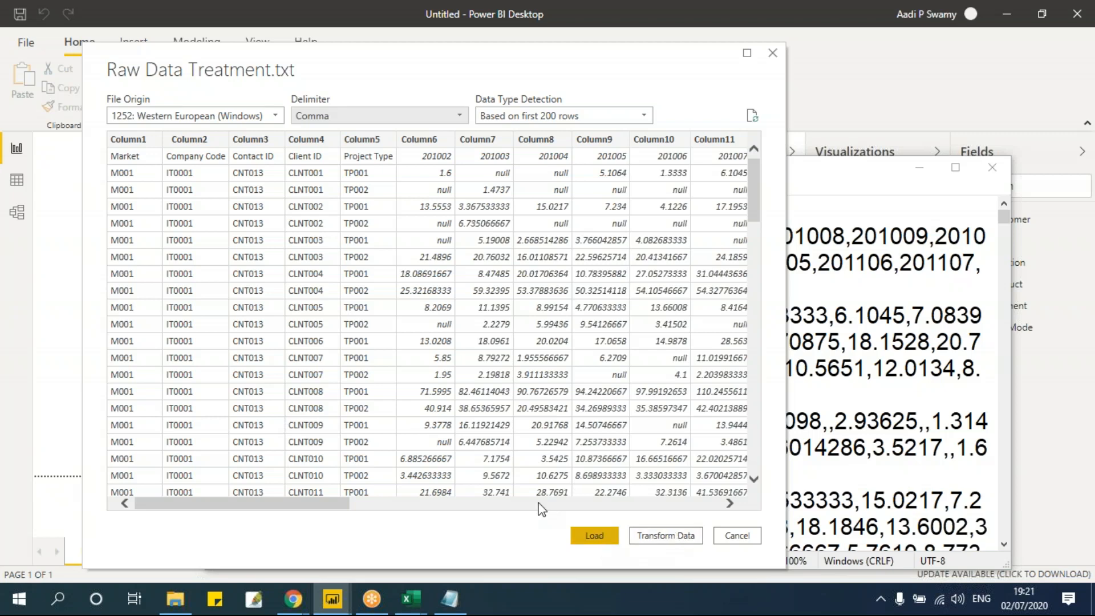
left_click(661, 537)
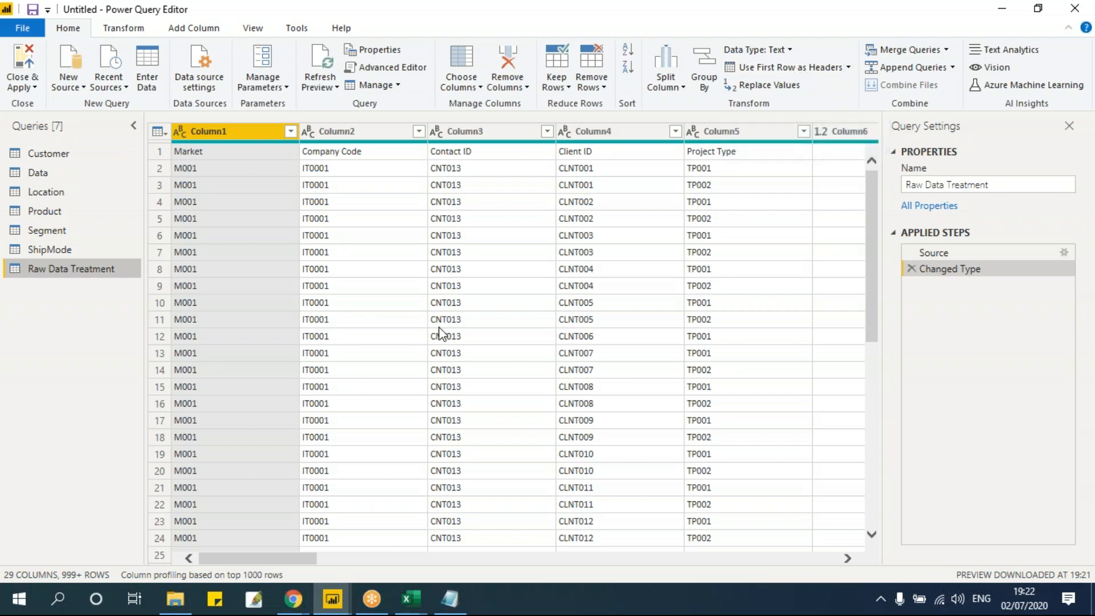
left_click(767, 71)
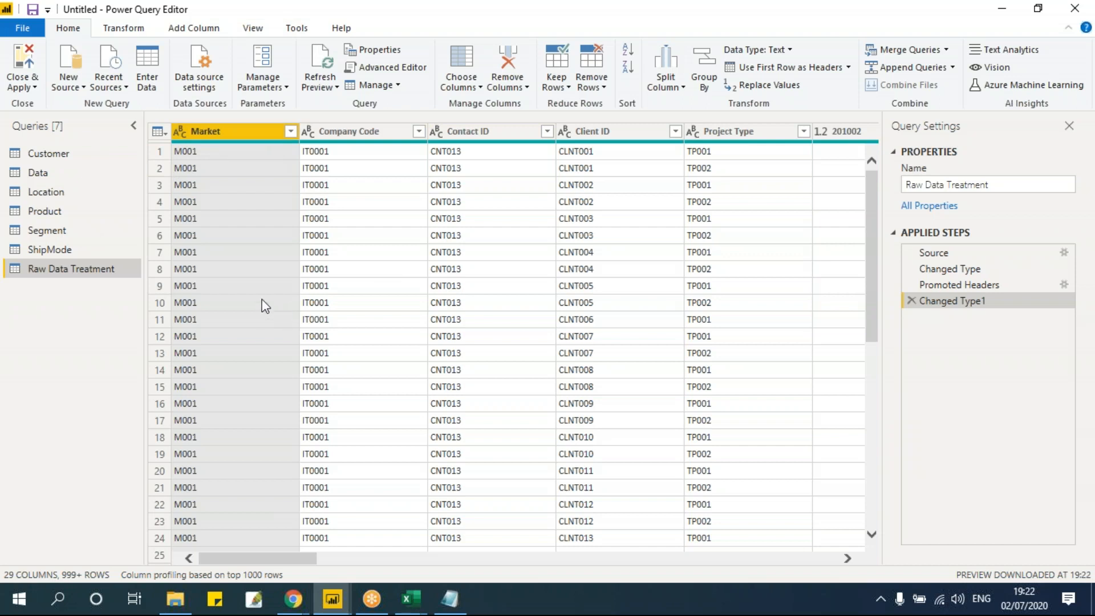
- Apply the pending query changes while keeping Power Query Editor open, and switch to the Power BI Desktop report window
left_click(26, 86)
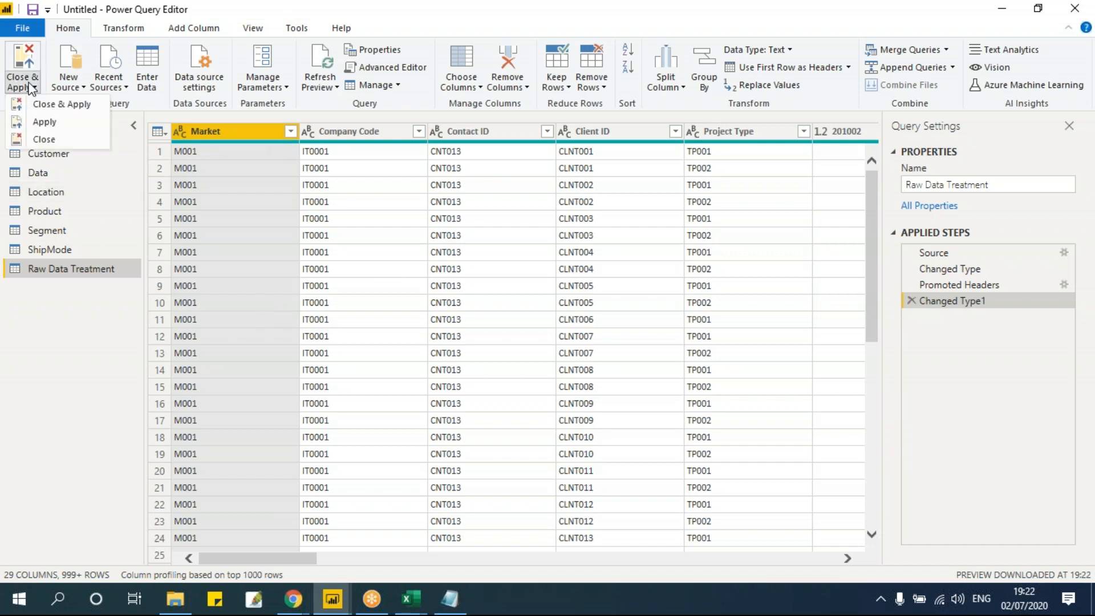
left_click(41, 122)
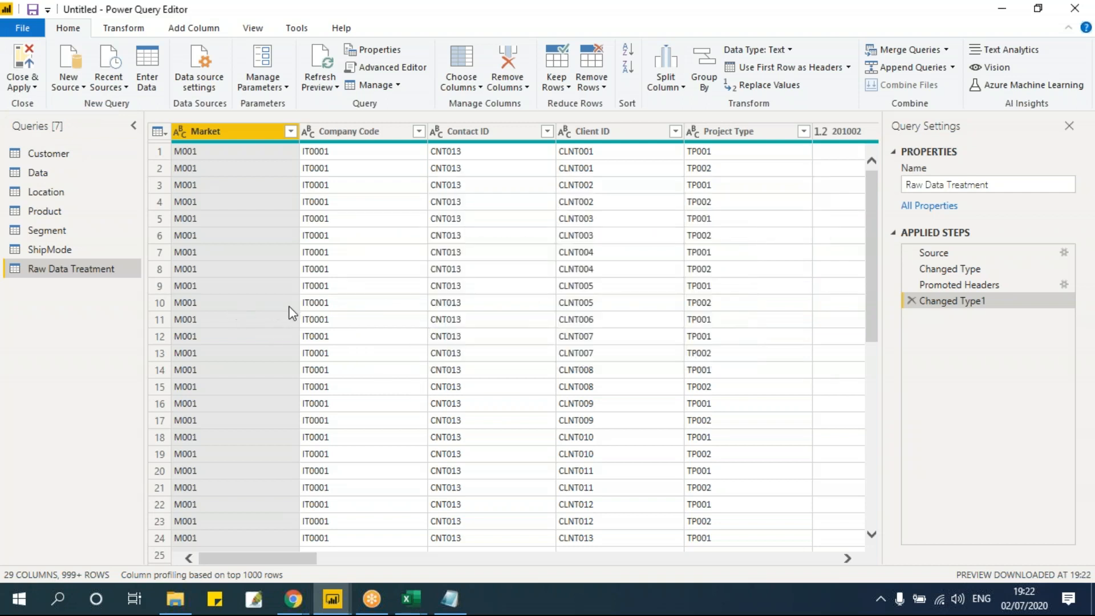
left_click(332, 599)
left_click(256, 526)
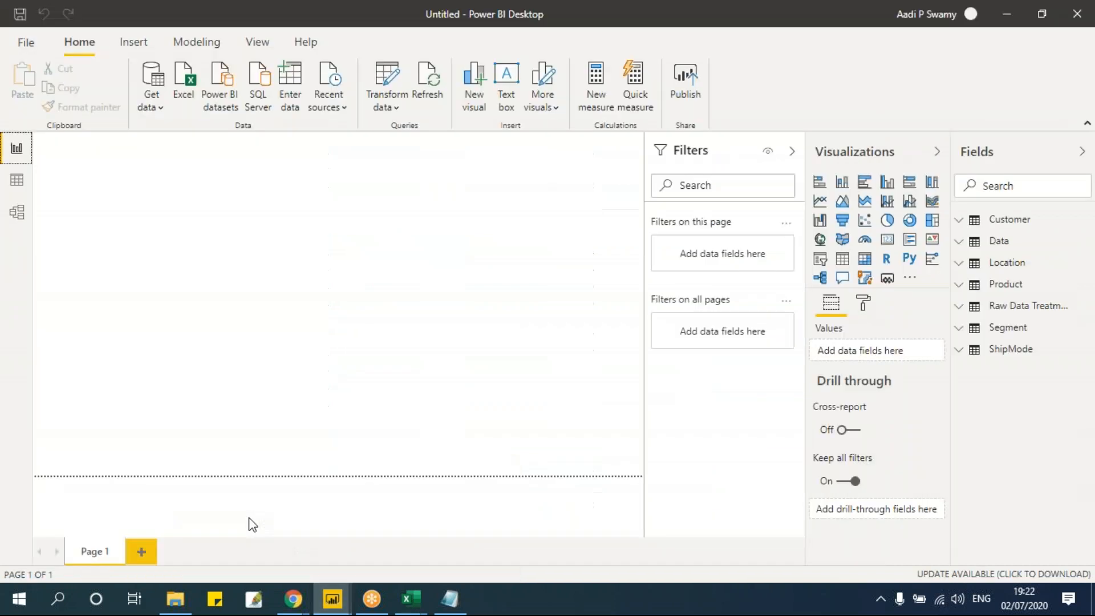
- Display the Raw Data Treatment table in Data view and examine its rows and the 201009 to 201201 columns
left_click(1015, 308)
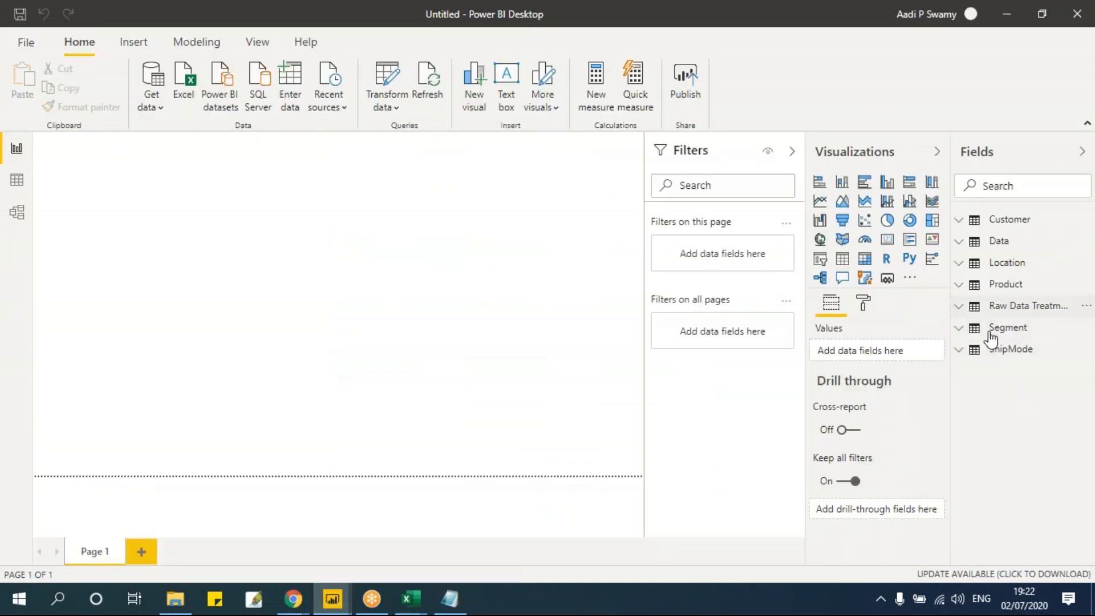
left_click(17, 191)
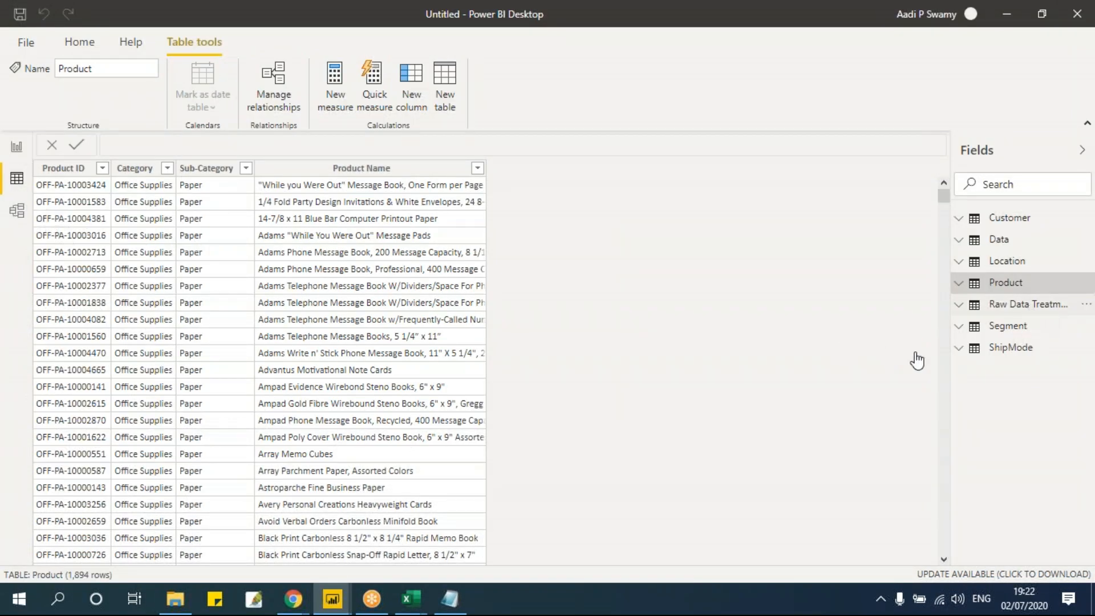
left_click(1006, 304)
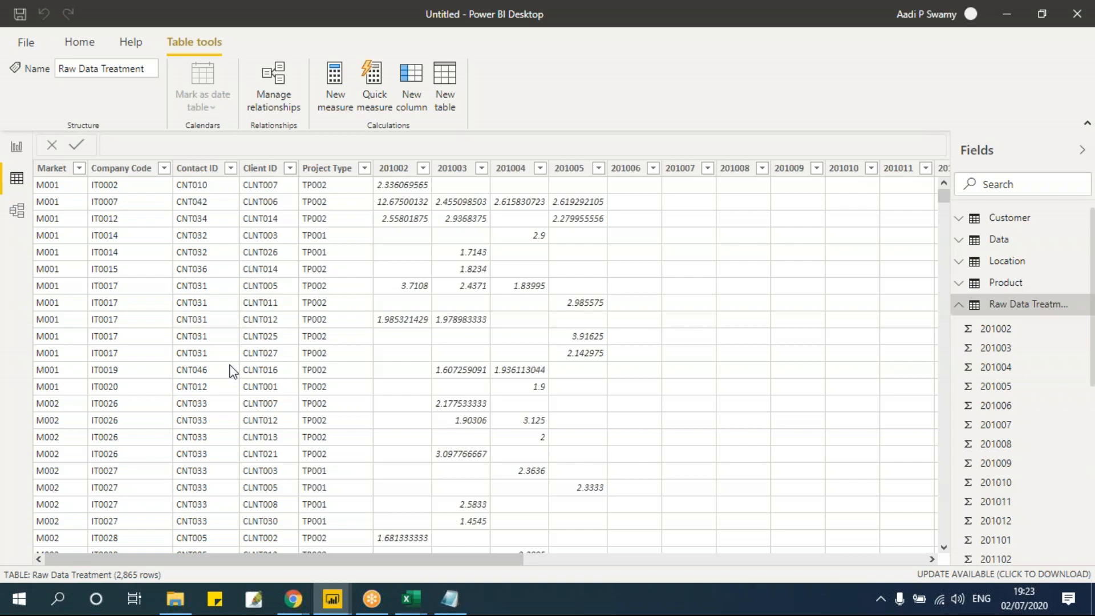
scroll(233, 372, "down", 10)
scroll(233, 371, "down", 20)
scroll(233, 371, "down", 20)
left_click_drag(526, 550, 887, 552)
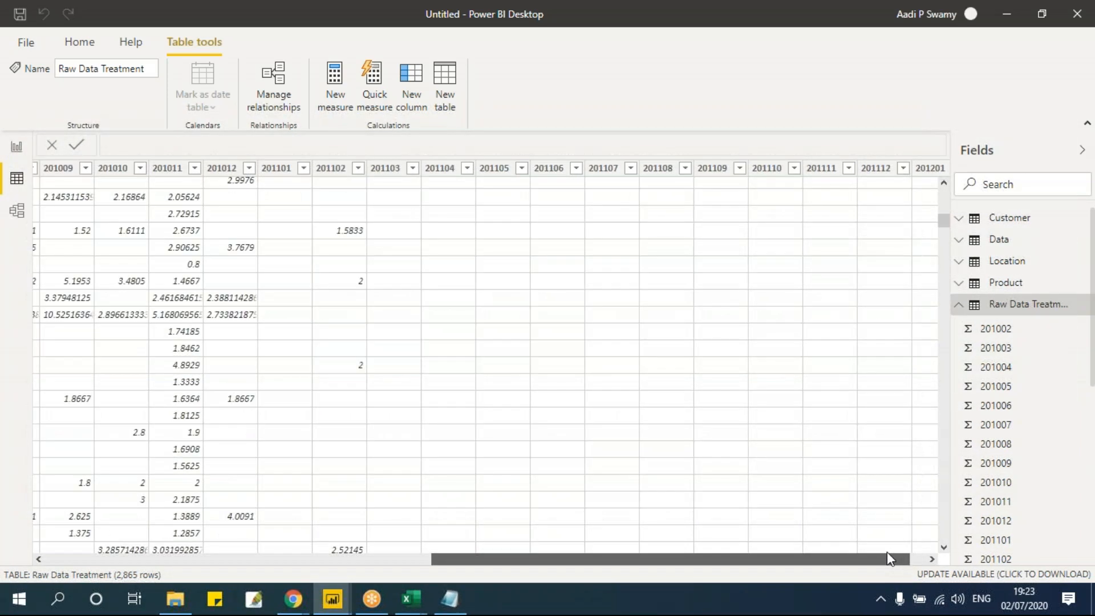
scroll(535, 476, "down", 20)
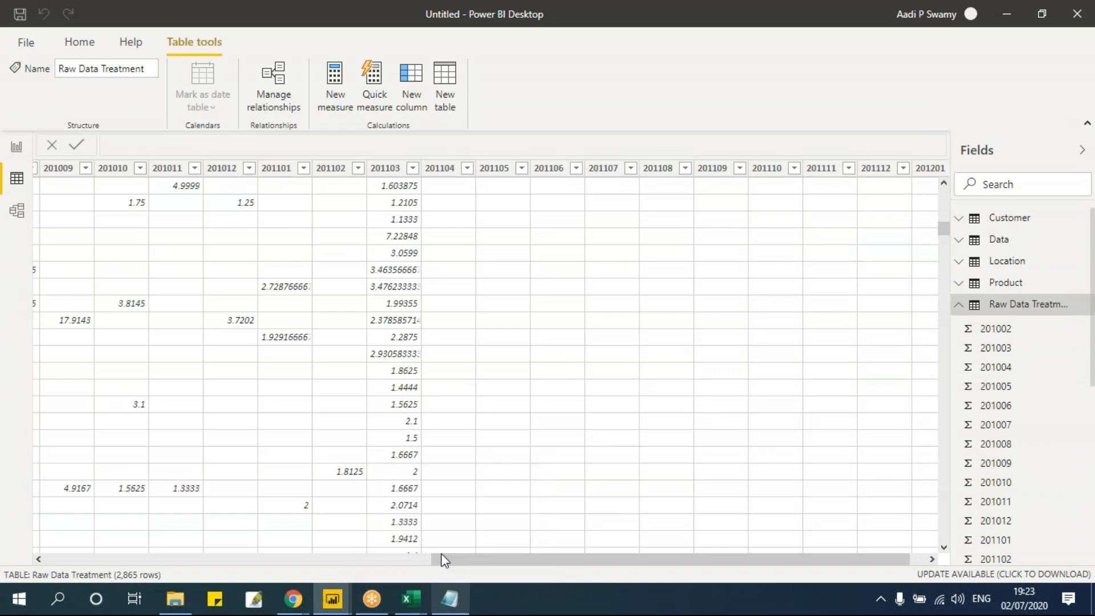
- Check the consecutive commas in the Notepad file against the blank cells of the Raw Data Treatment table in Power BI Desktop
left_click(450, 598)
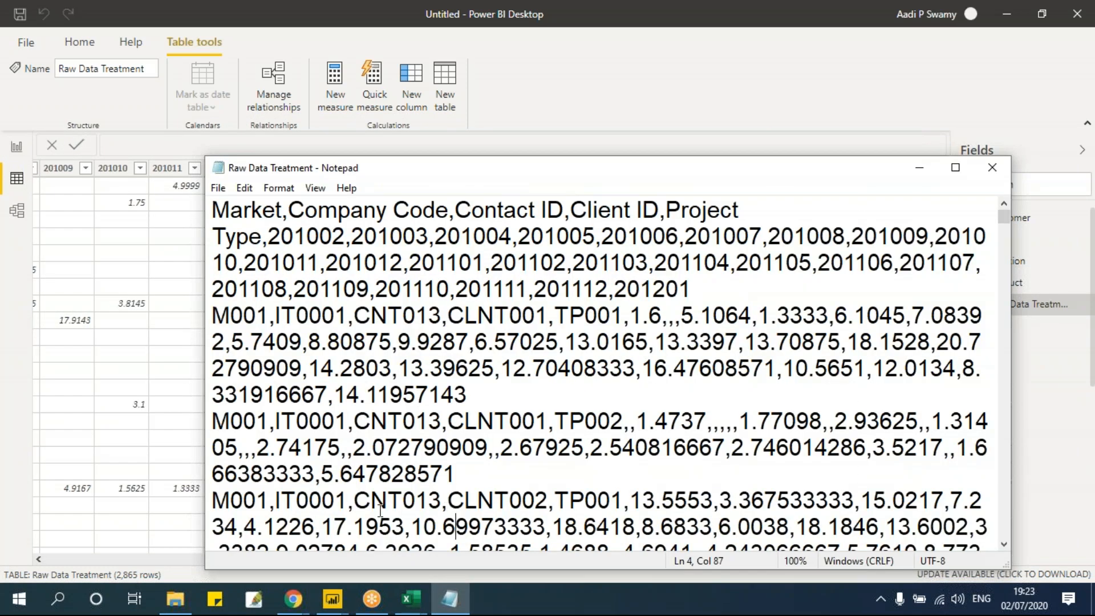
left_click_drag(707, 429, 735, 431)
left_click(717, 428)
left_click(730, 429)
left_click(132, 313)
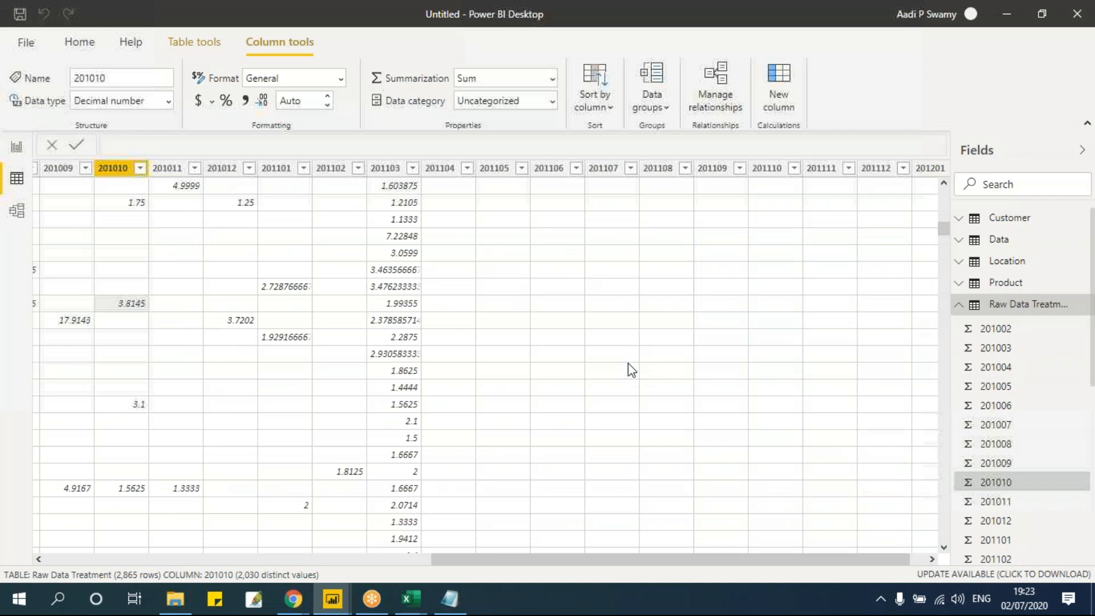
- Look further down the Raw Data Treatment table and return to its first row and Market column
left_click_drag(943, 228, 944, 239)
left_click_drag(935, 412, 940, 196)
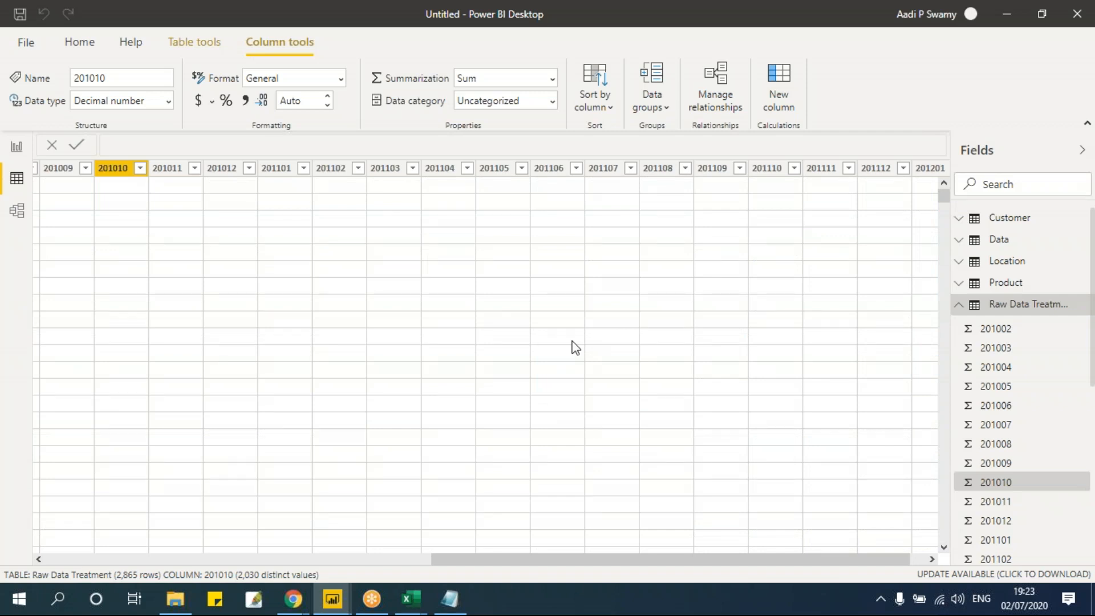
left_click_drag(497, 558, 40, 557)
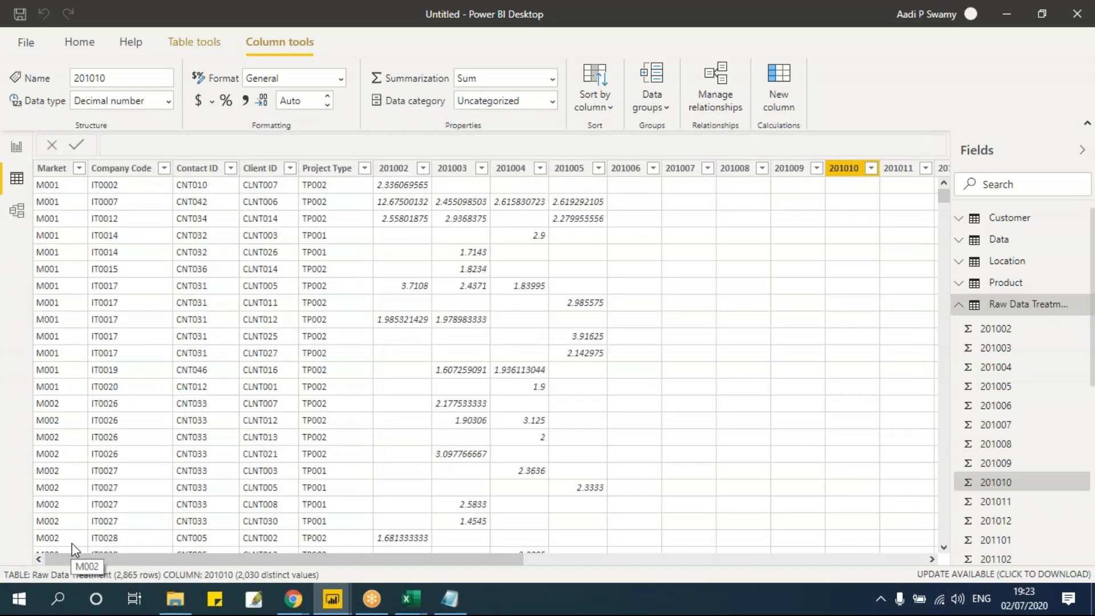
- Switch to File Explorer, go to the Session 02 - Get Data folder and select the Access Raw Data file
mouse_move(178, 610)
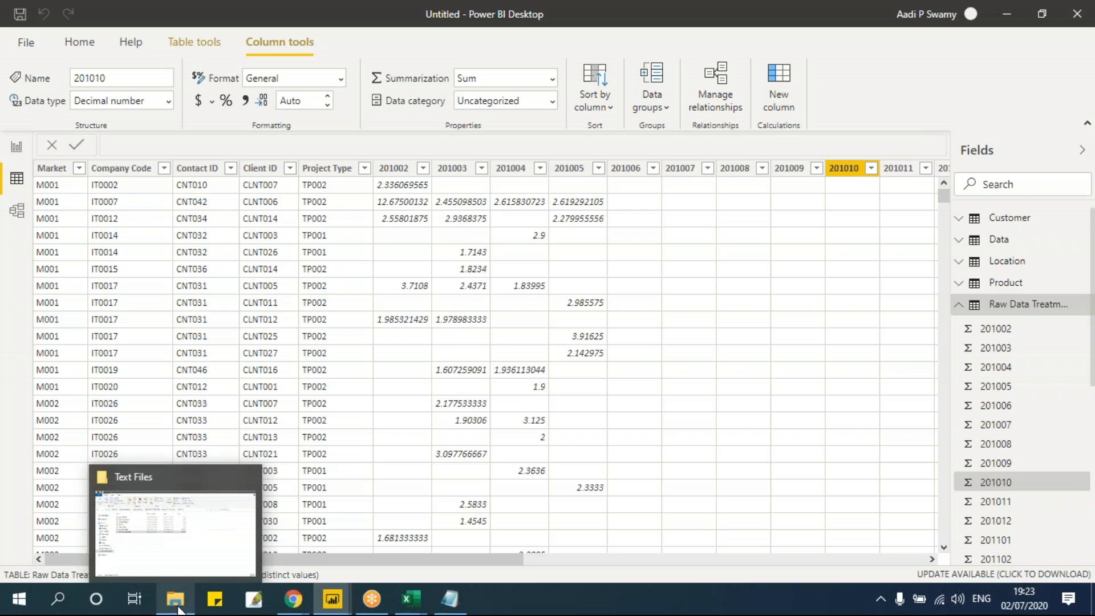
left_click(184, 605)
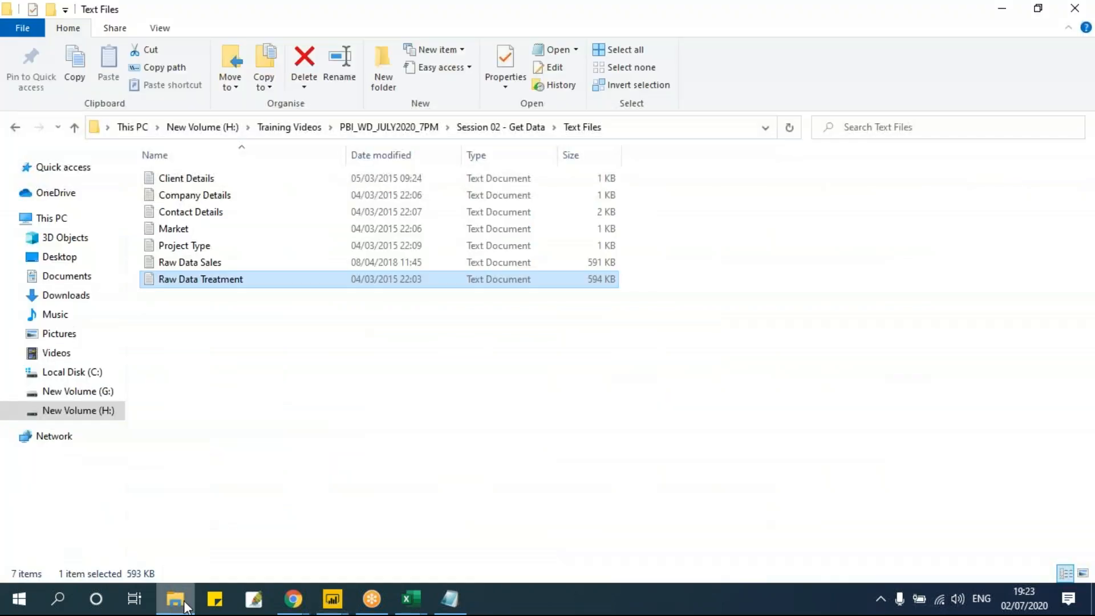
left_click(477, 129)
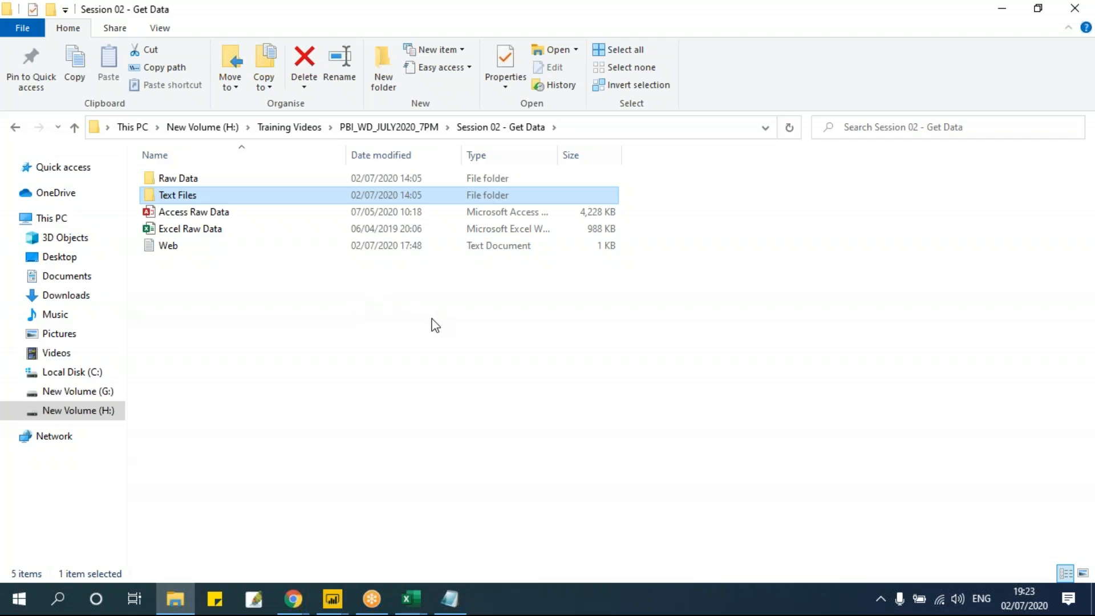
left_click(228, 216)
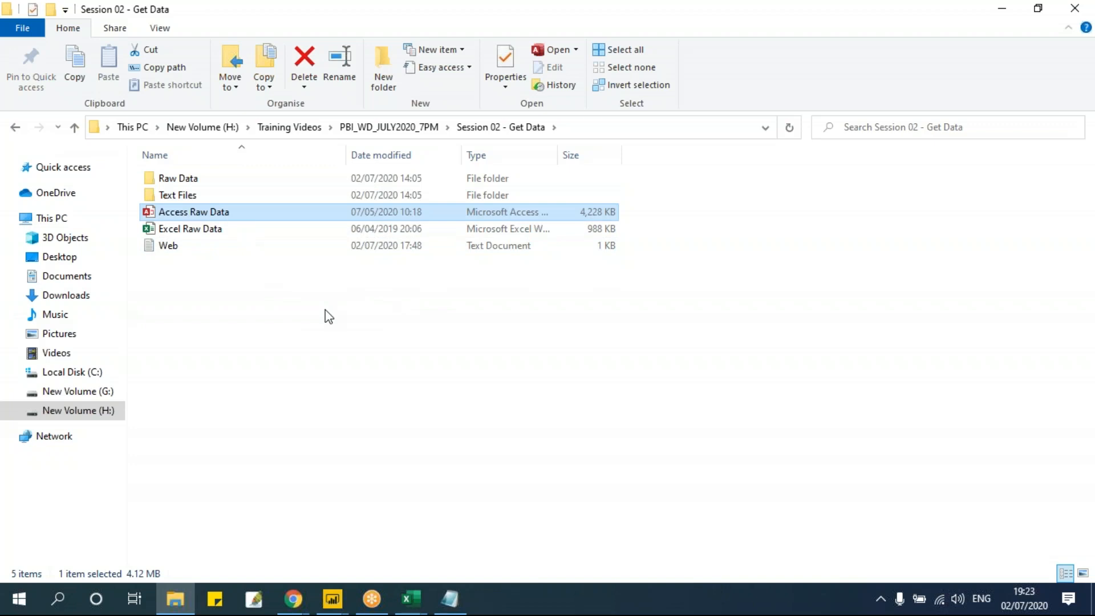
left_click(226, 231)
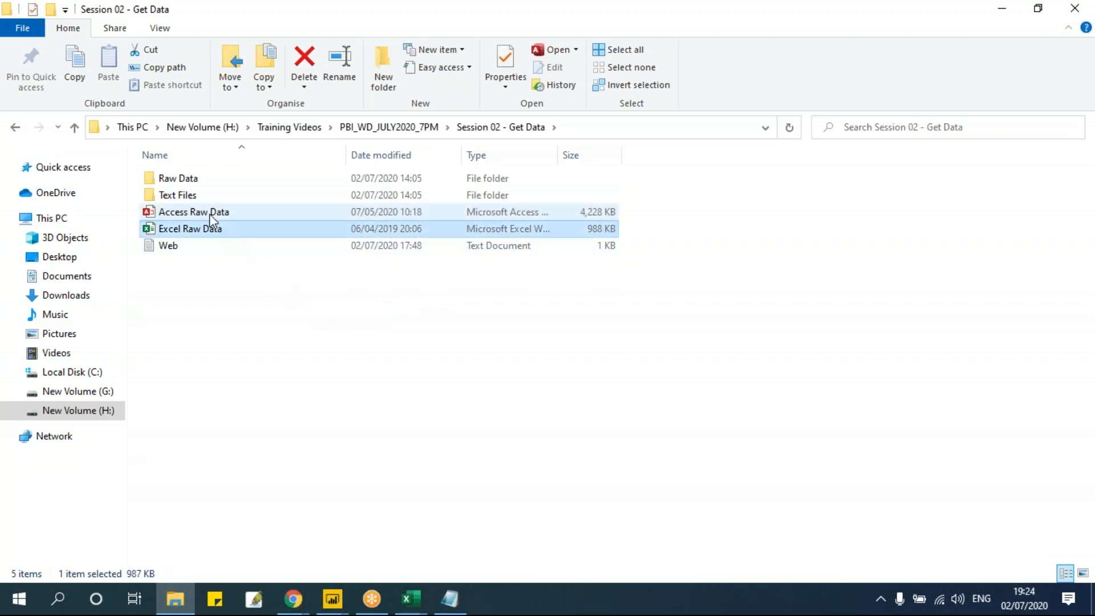
left_click(212, 213)
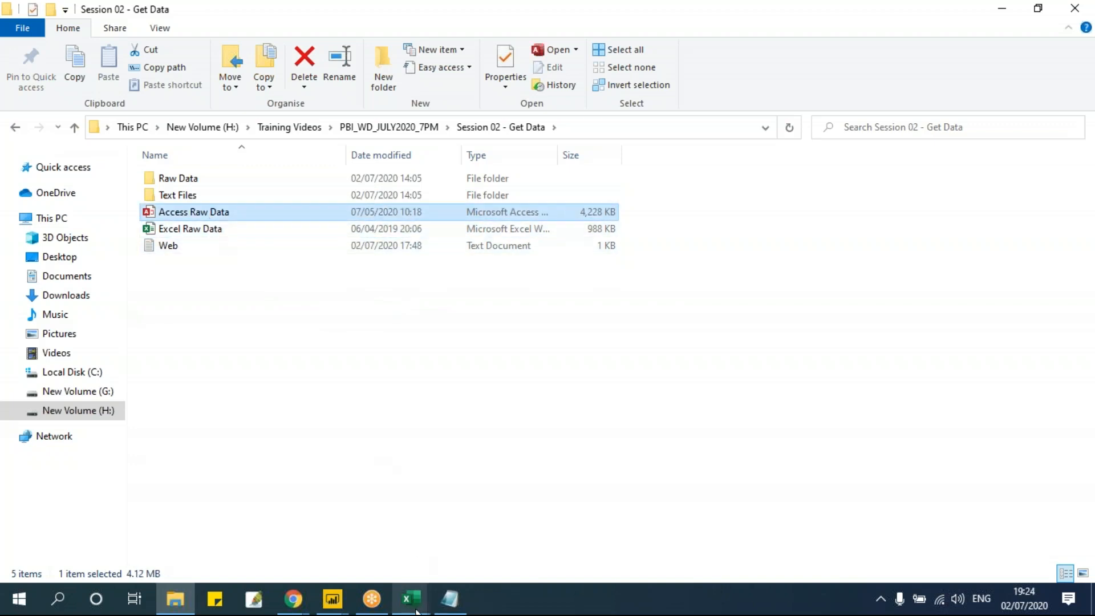
- Switch to the Power Query Editor window and close it
mouse_move(416, 611)
mouse_move(333, 600)
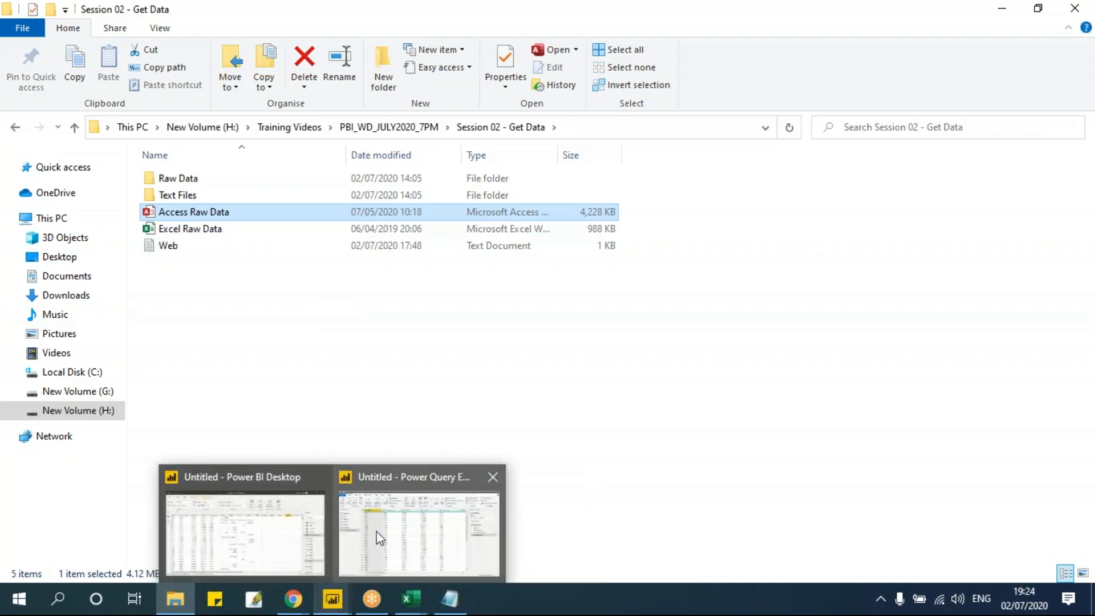
mouse_move(355, 537)
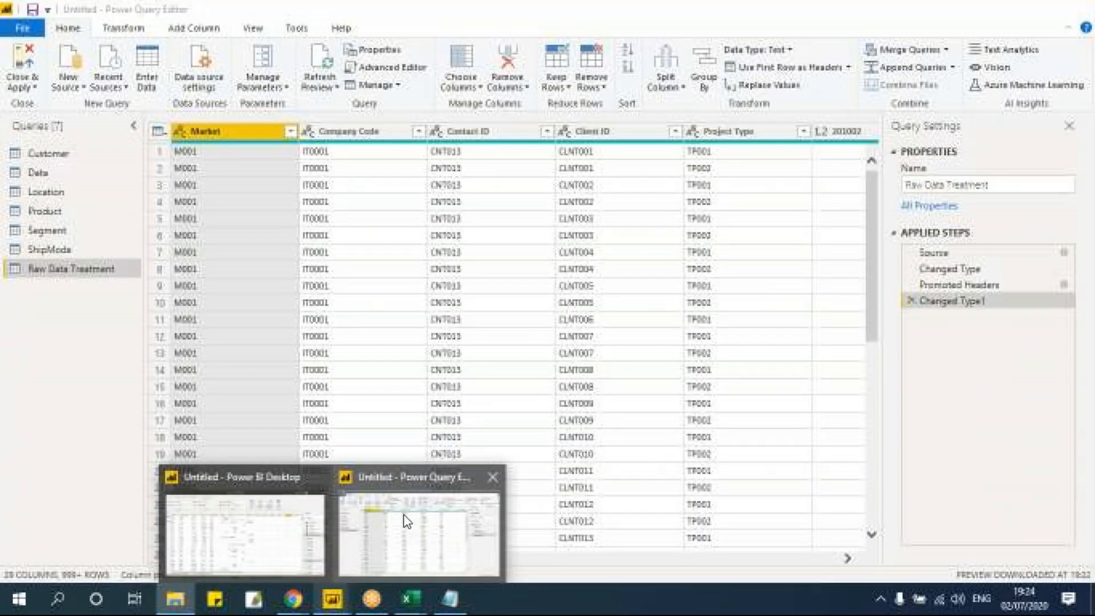
left_click(402, 520)
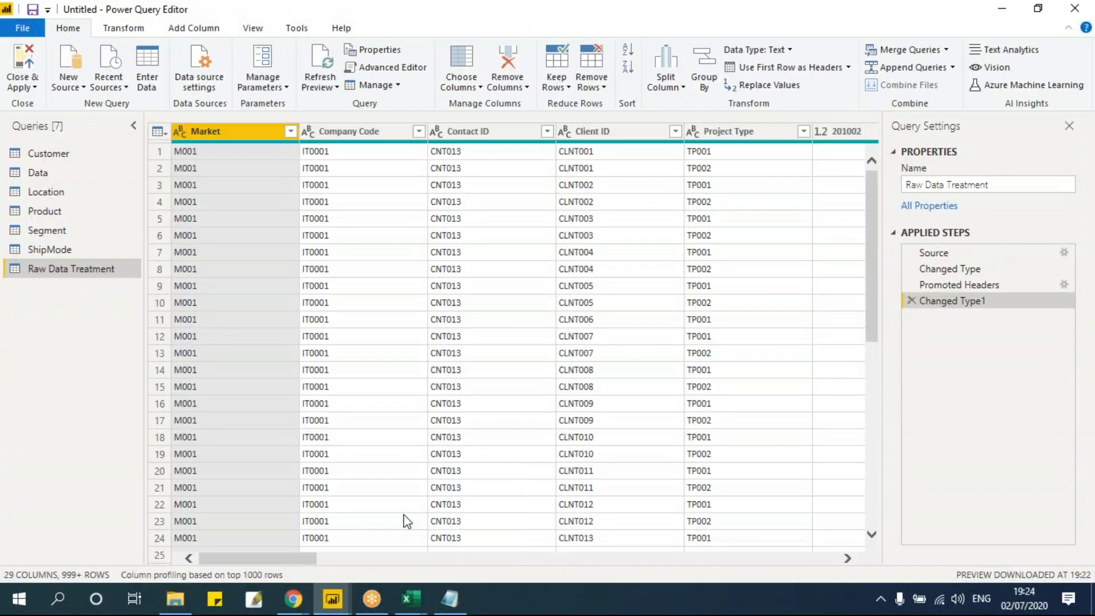
left_click(26, 85)
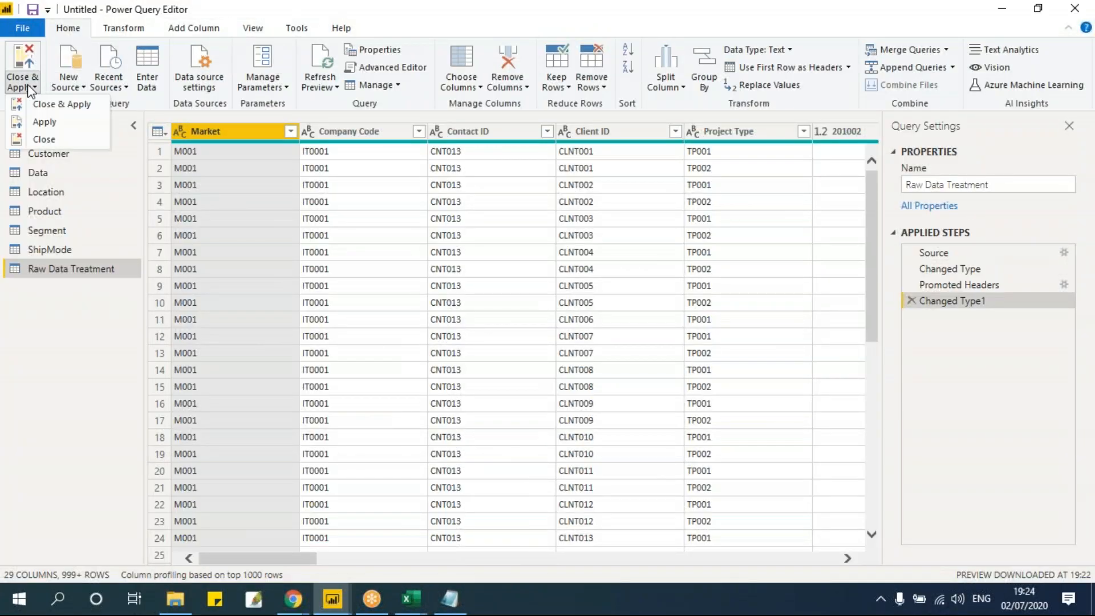
left_click(47, 139)
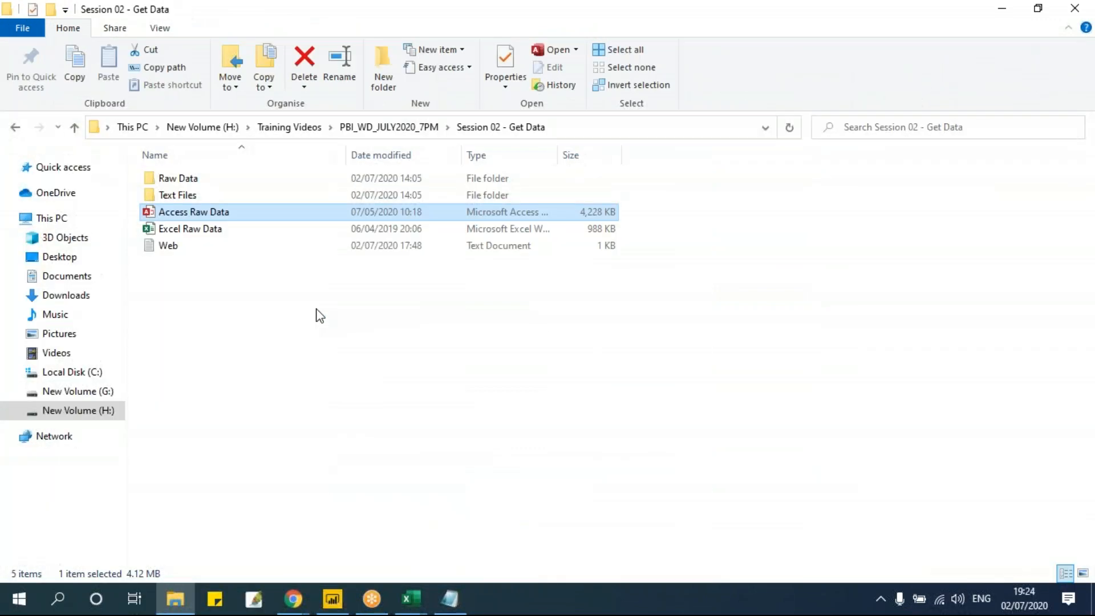
- Switch to Power BI Desktop and create a new report
left_click(332, 600)
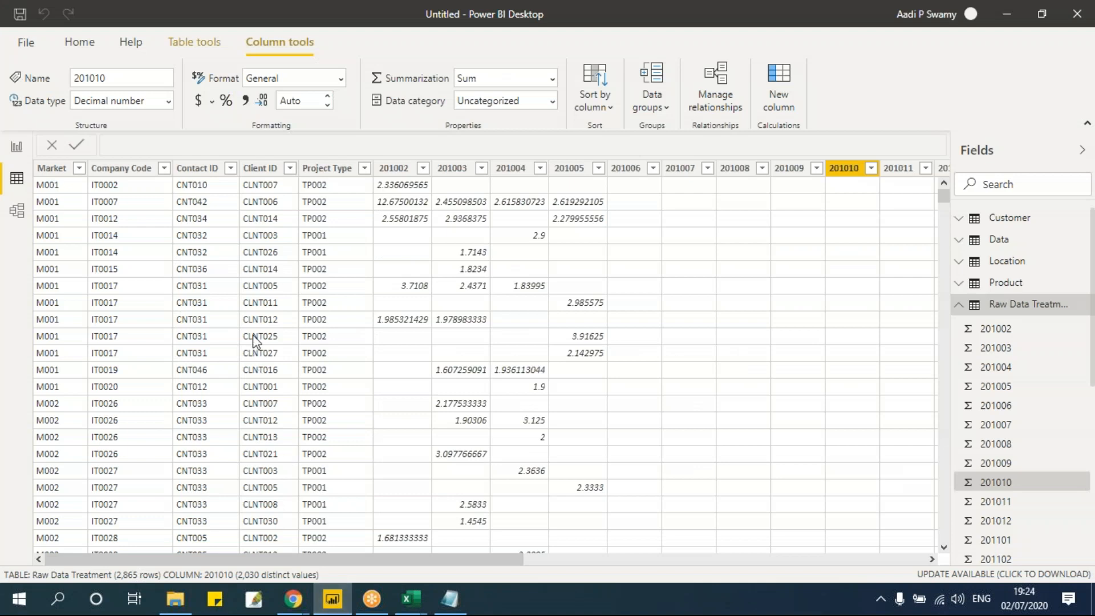
left_click(28, 43)
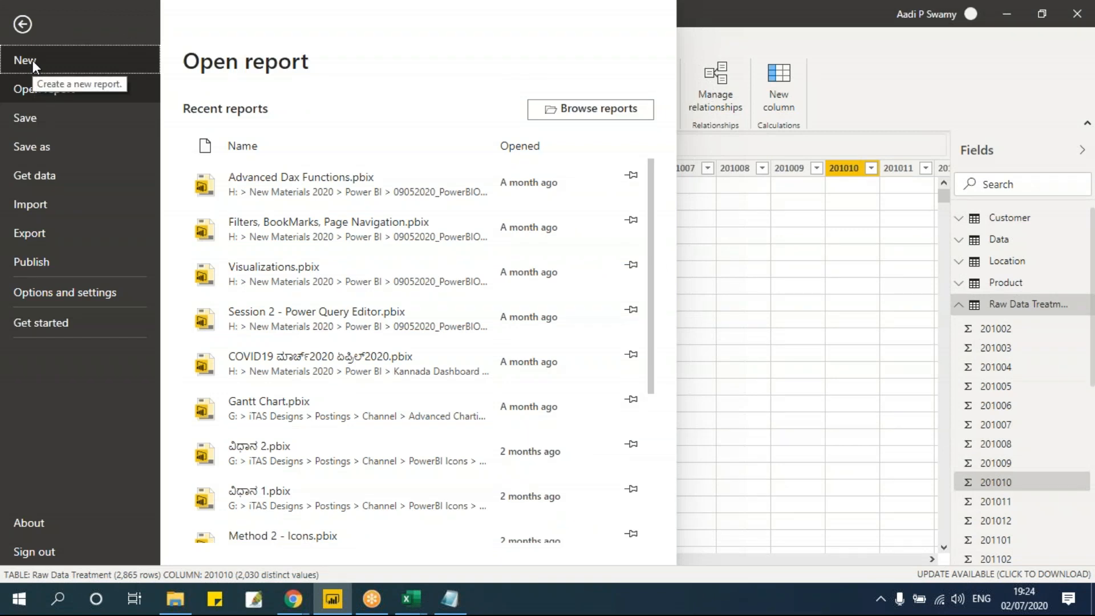
left_click(32, 64)
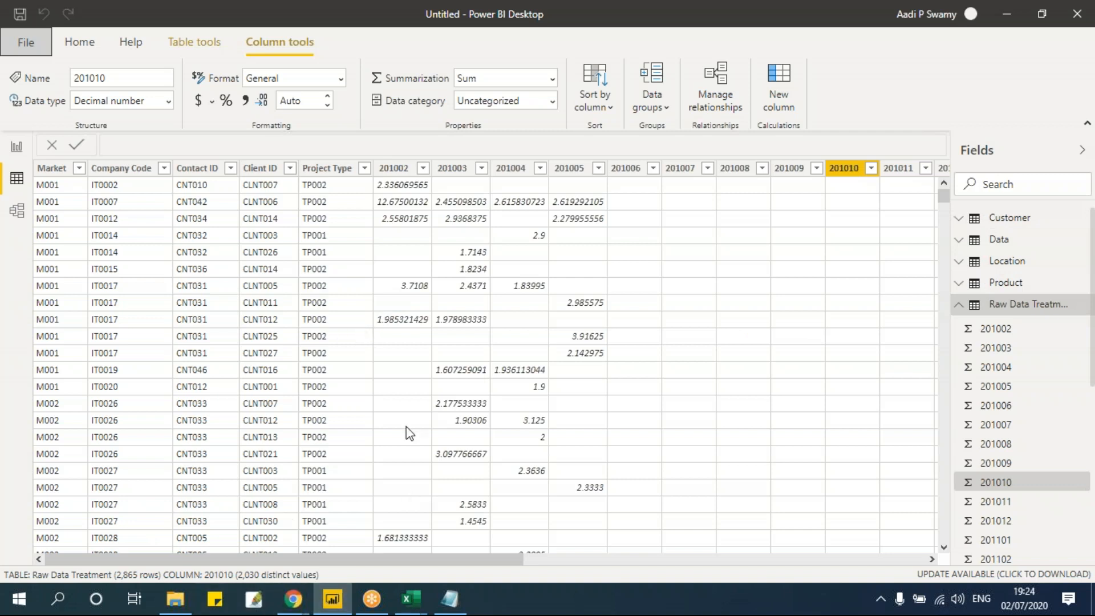
- Open the Access Raw Data database from the Session 02 - Get Data folder in Access
left_click(175, 598)
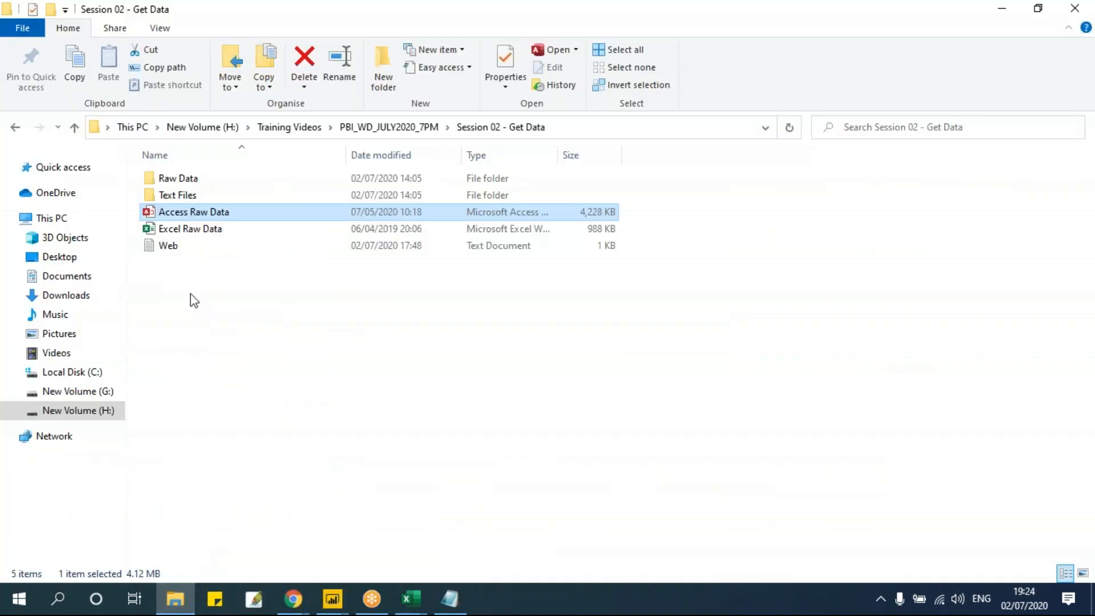
double_click(196, 215)
mouse_move(335, 608)
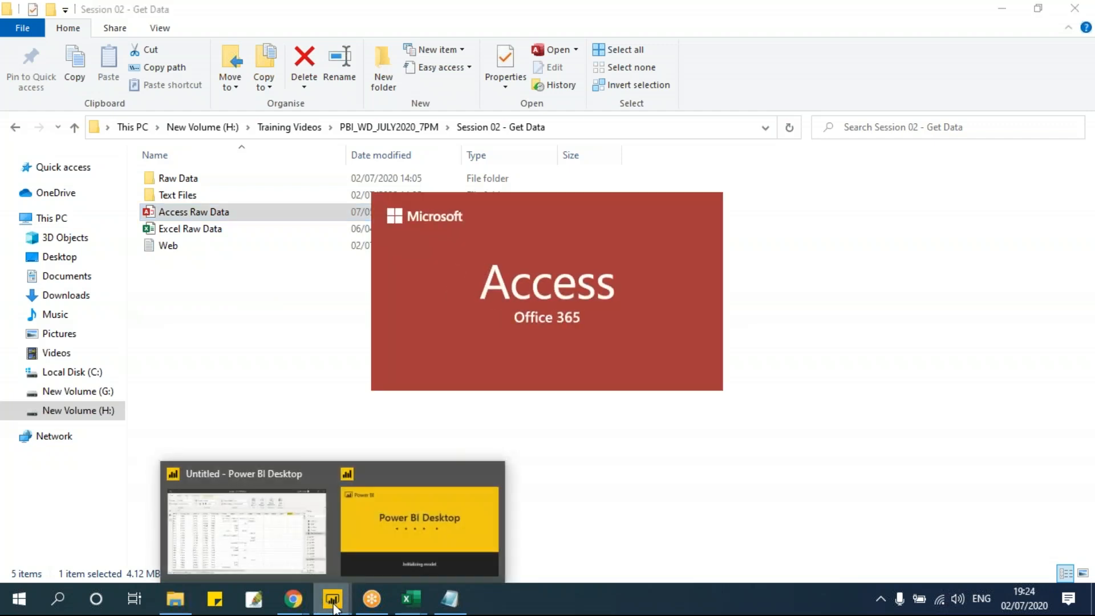
left_click(395, 529)
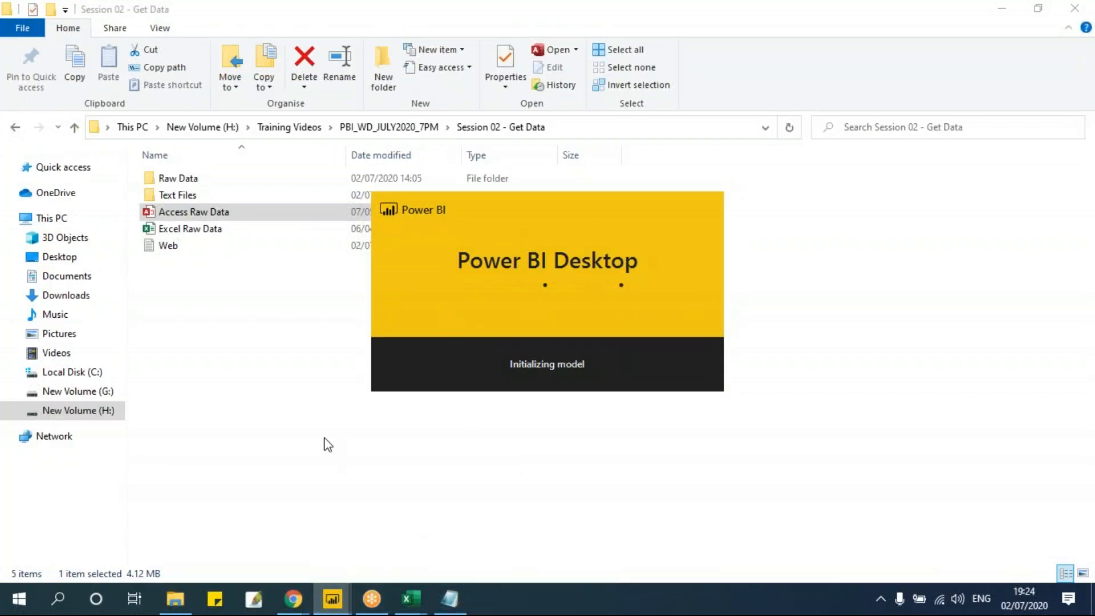
left_click(349, 424)
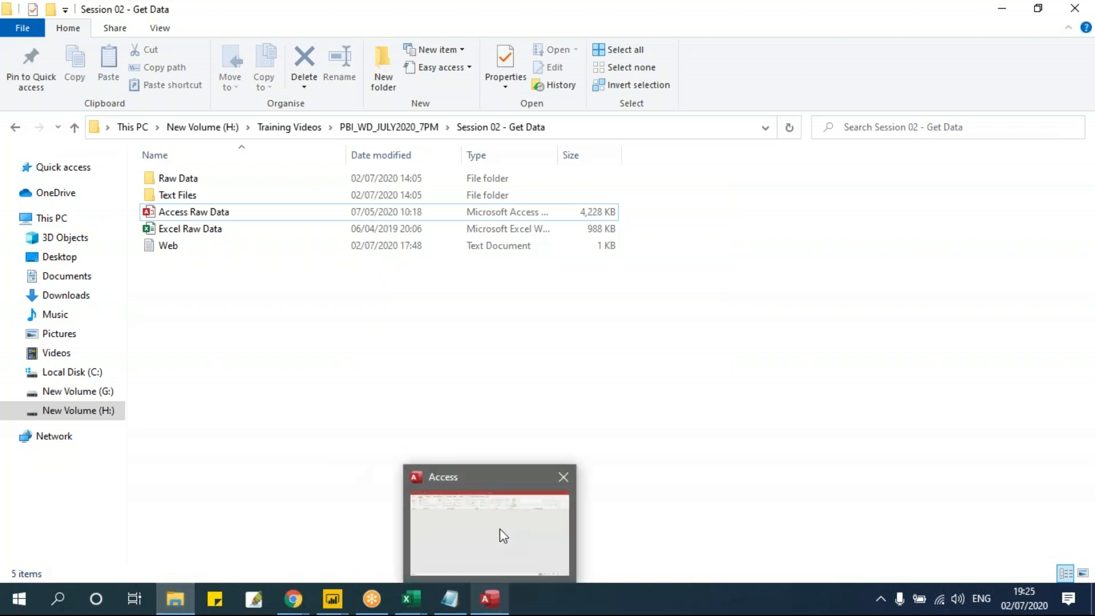
left_click(500, 528)
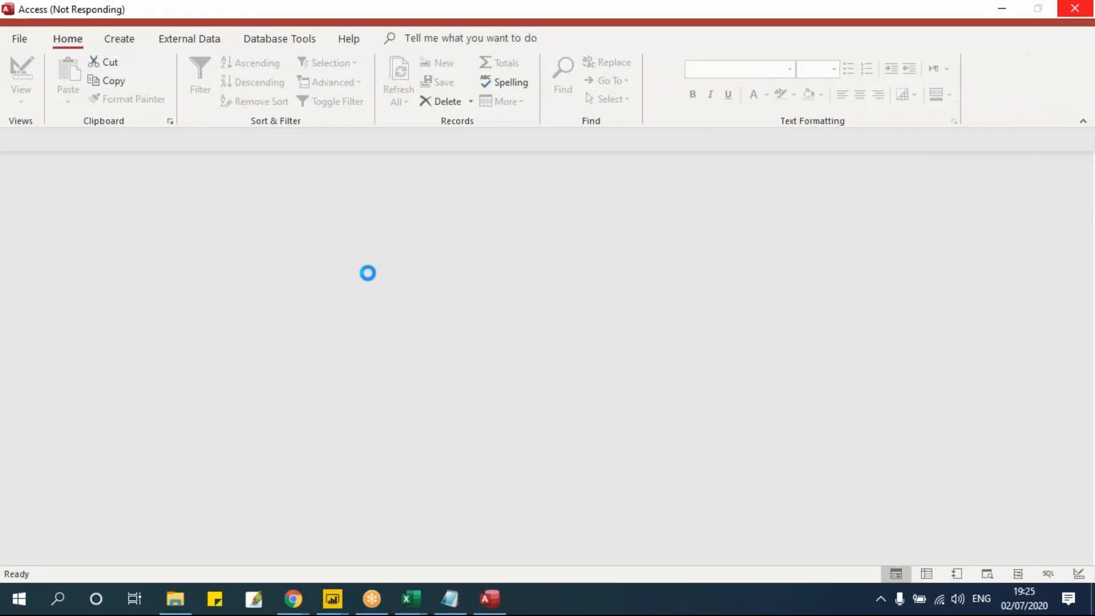
left_click(468, 144)
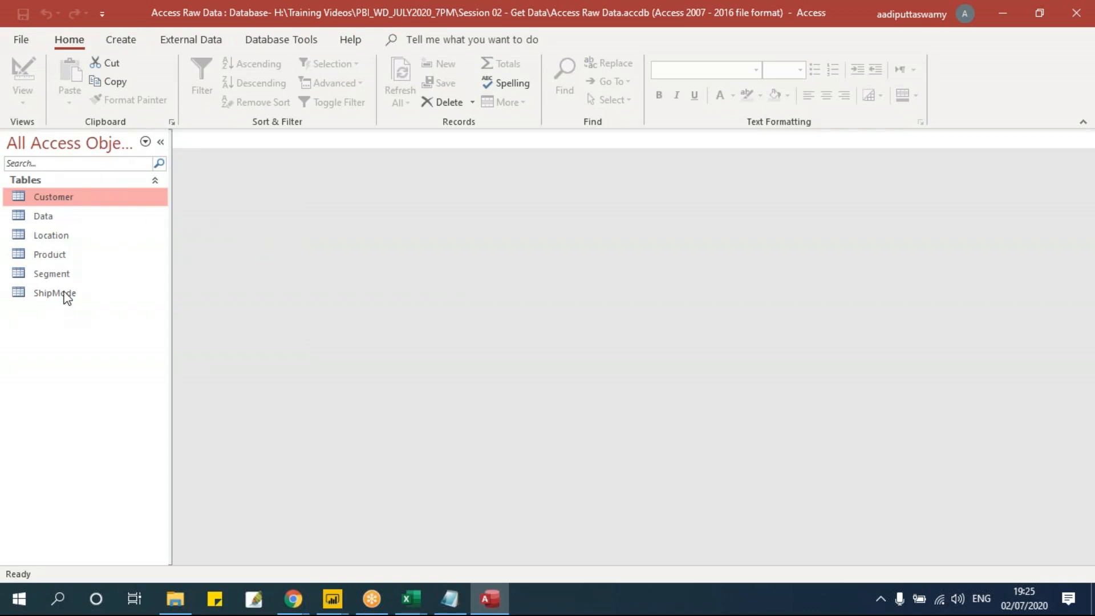
- Open the Customer, Data, Location, Product, Segment and ShipMode tables to examine the contents of the Access database
double_click(75, 204)
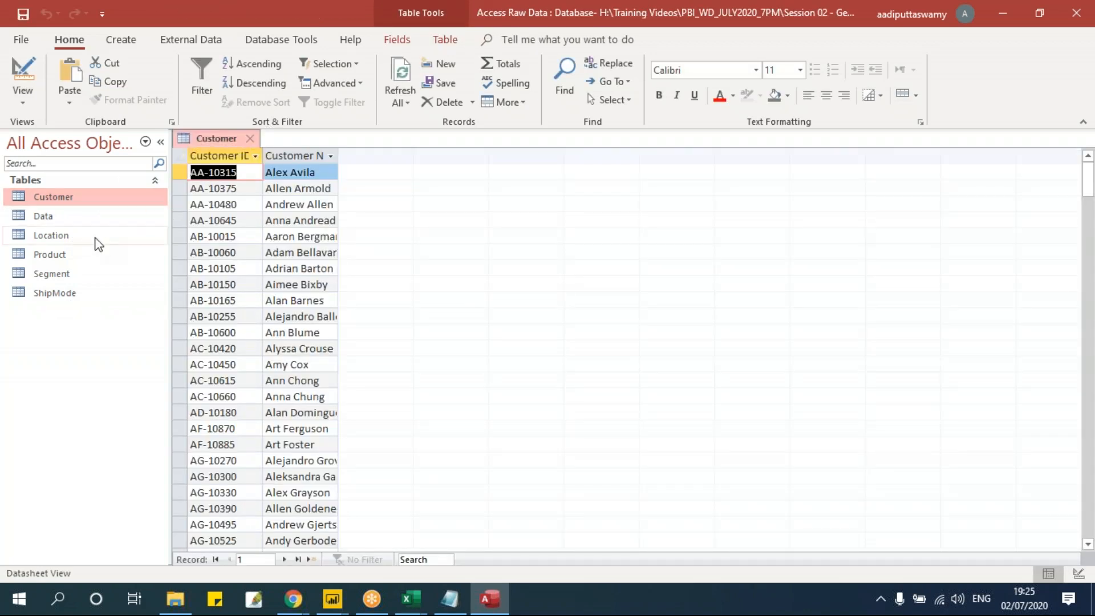
double_click(81, 214)
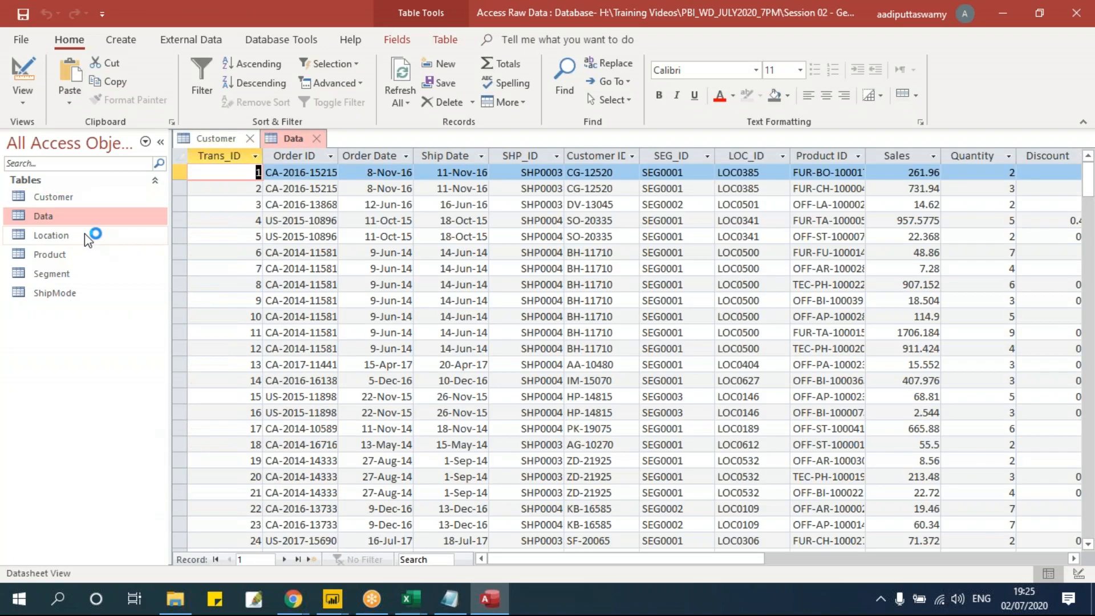
double_click(86, 235)
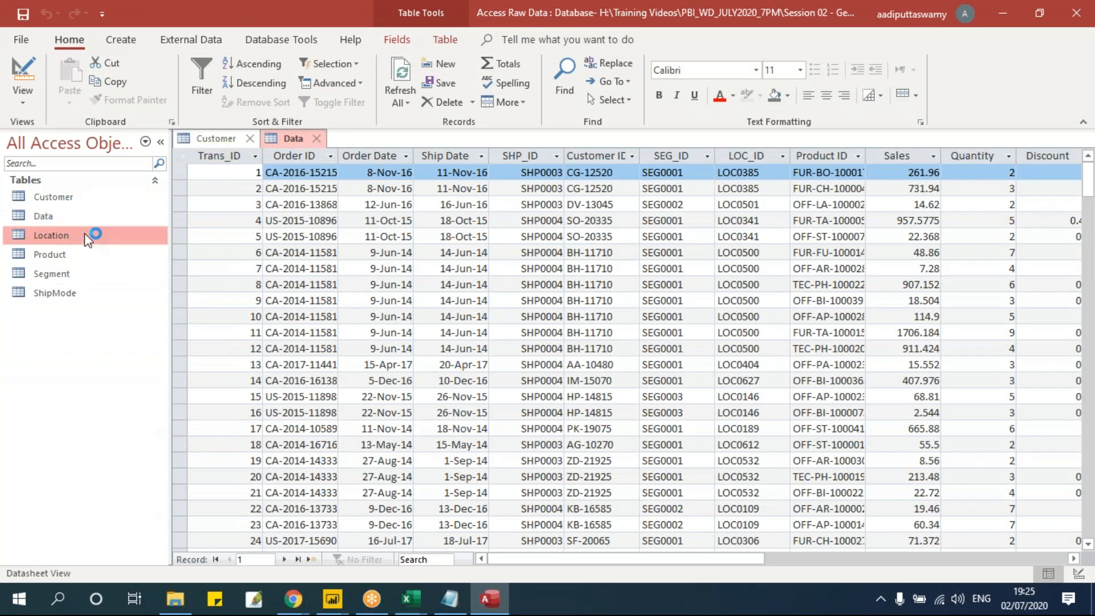
double_click(87, 254)
double_click(88, 278)
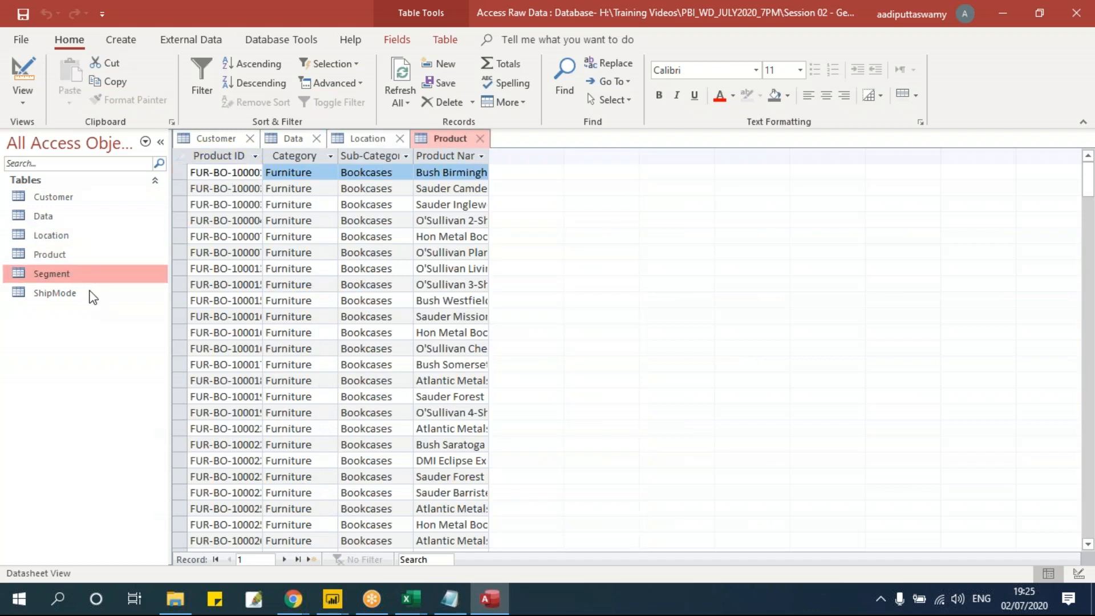
double_click(87, 293)
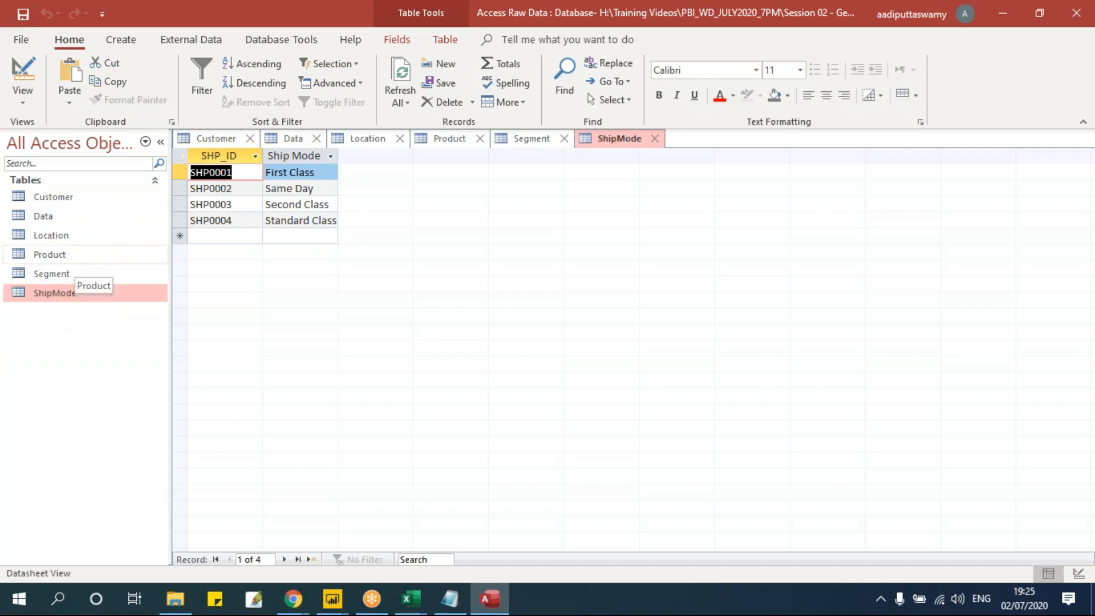
left_click(336, 600)
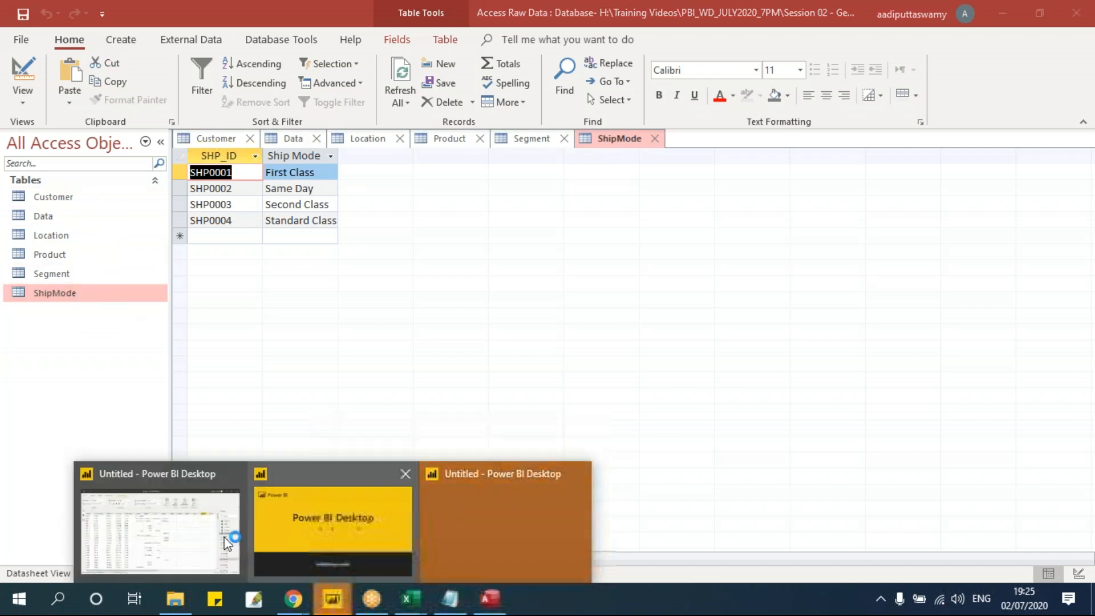
left_click(227, 543)
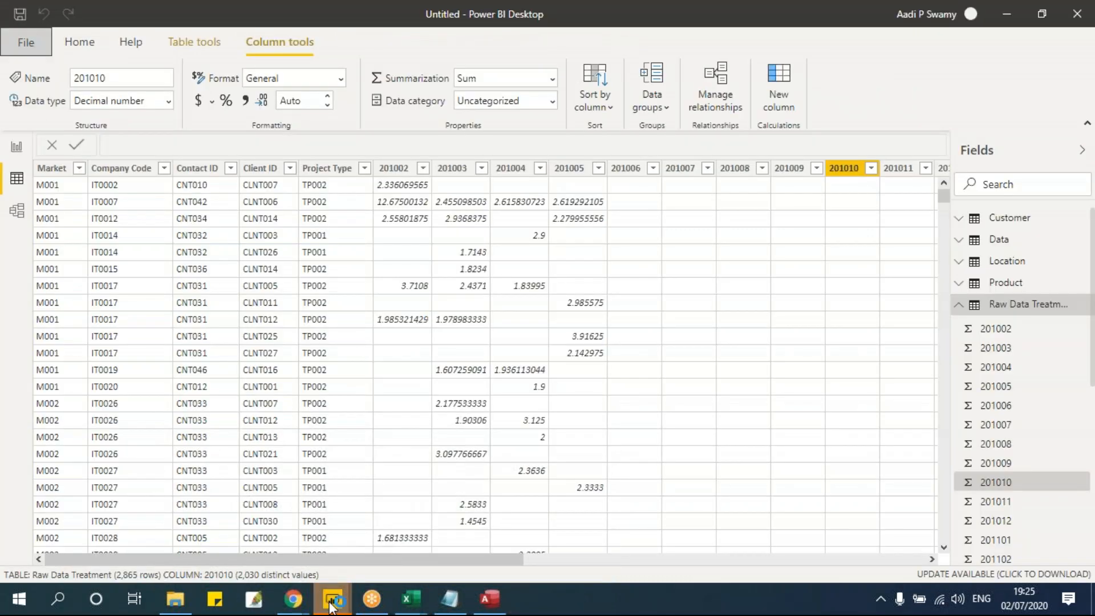
mouse_move(331, 598)
left_click(332, 535)
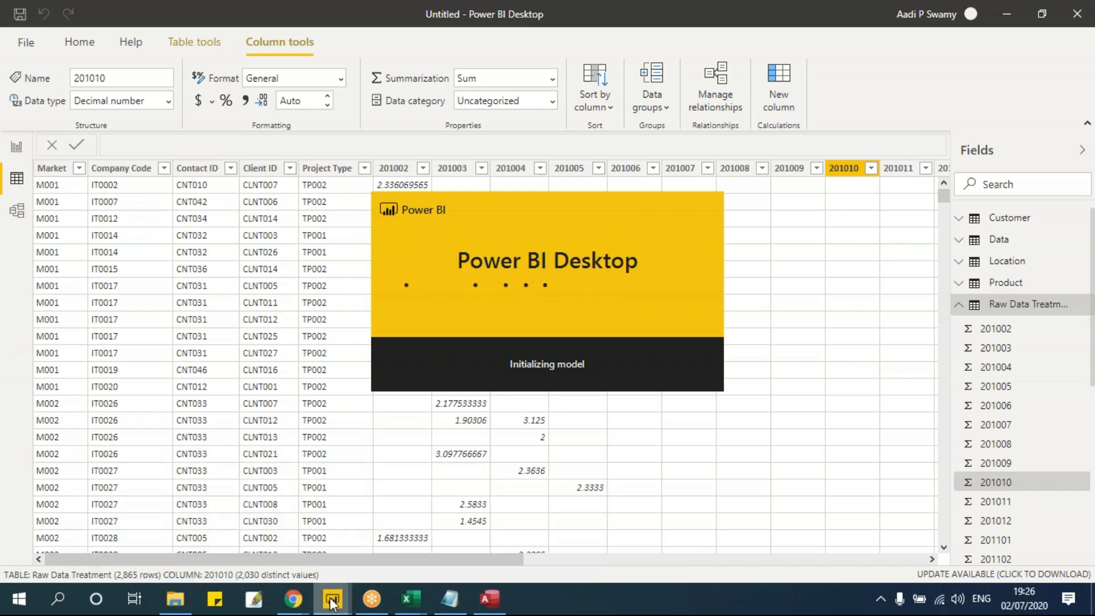
- Switch back to Access and review the records of the Customer and Data tables
left_click(489, 599)
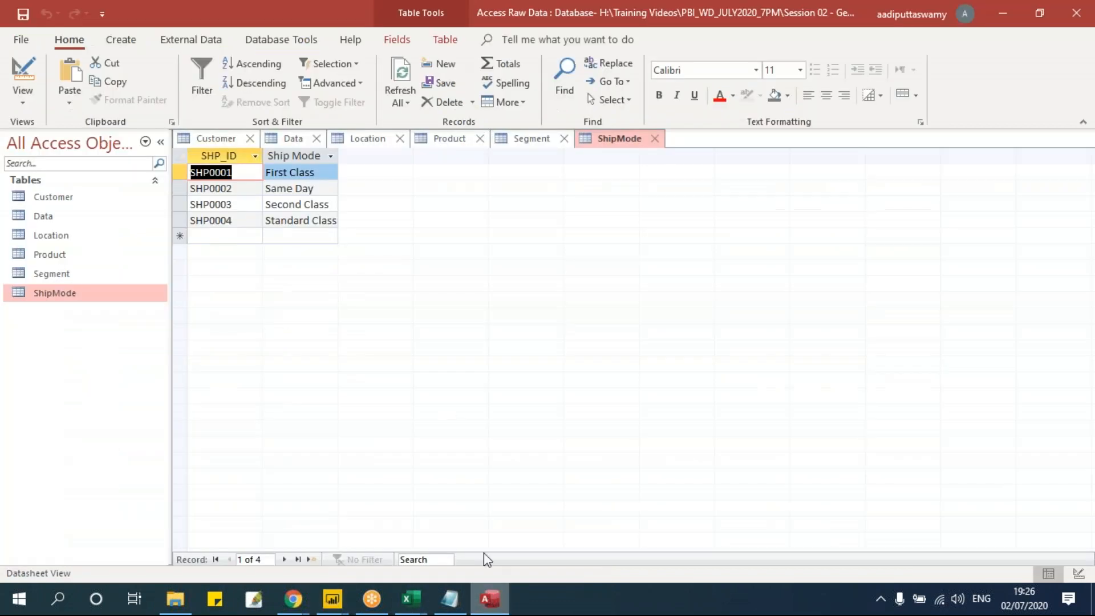
double_click(85, 198)
left_click(90, 219)
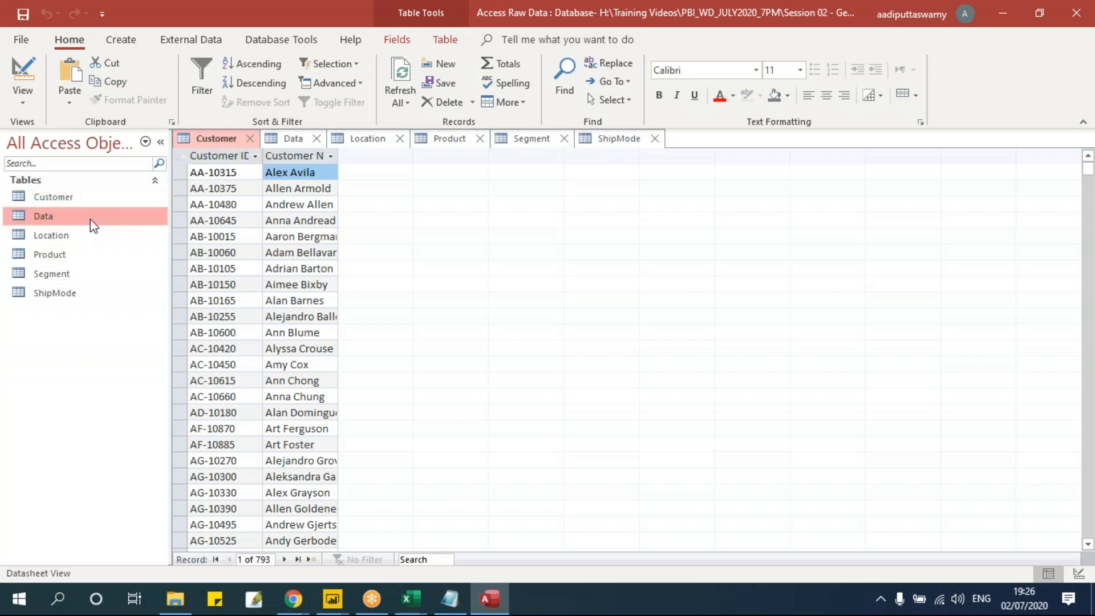
double_click(90, 217)
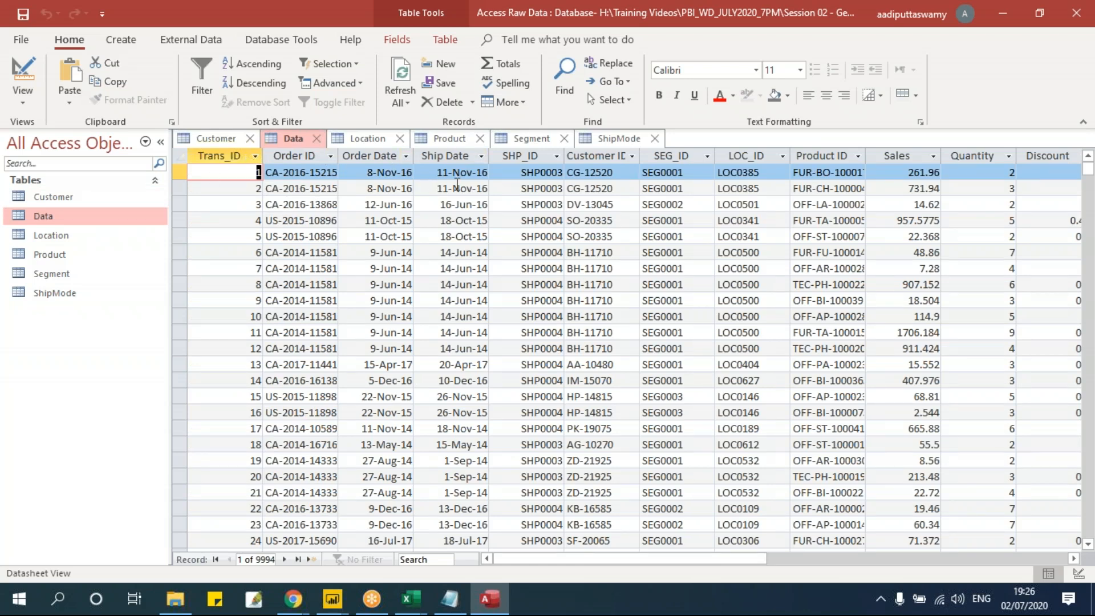
mouse_move(337, 603)
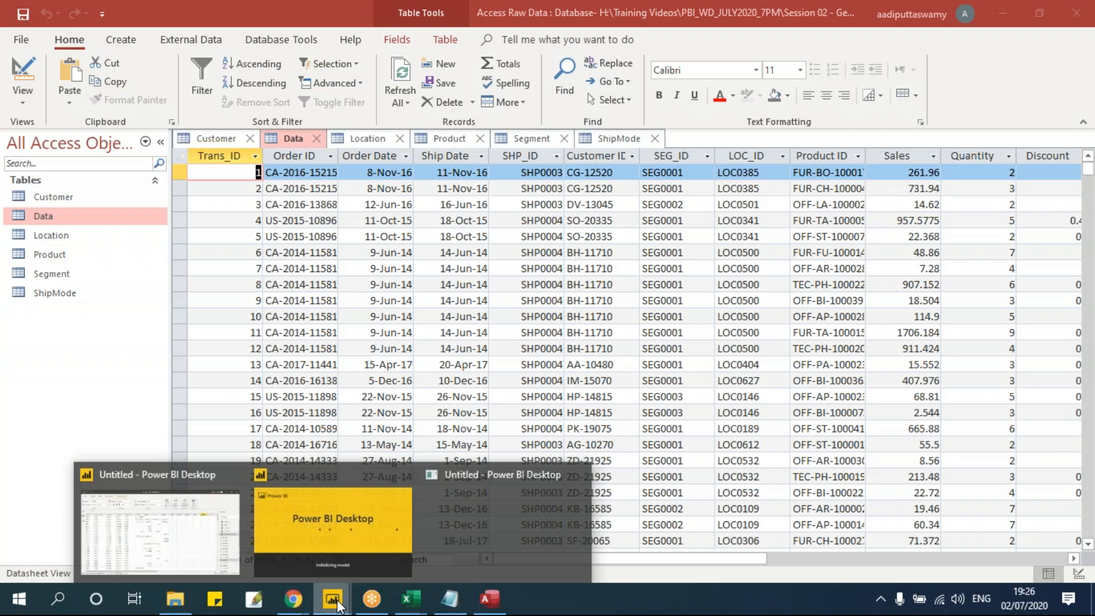
mouse_move(331, 538)
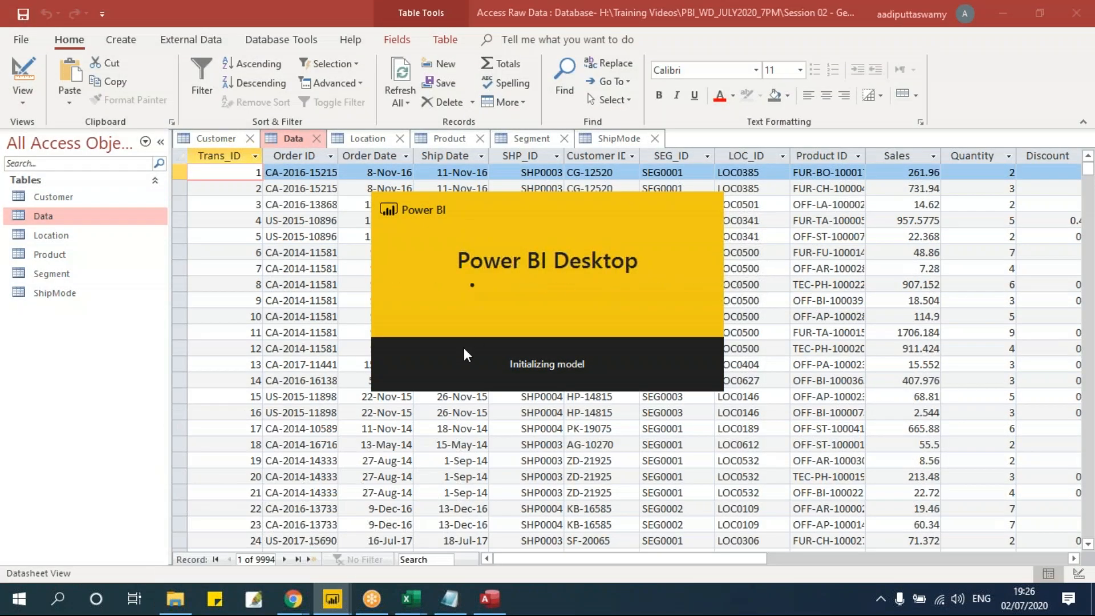
left_click(214, 520)
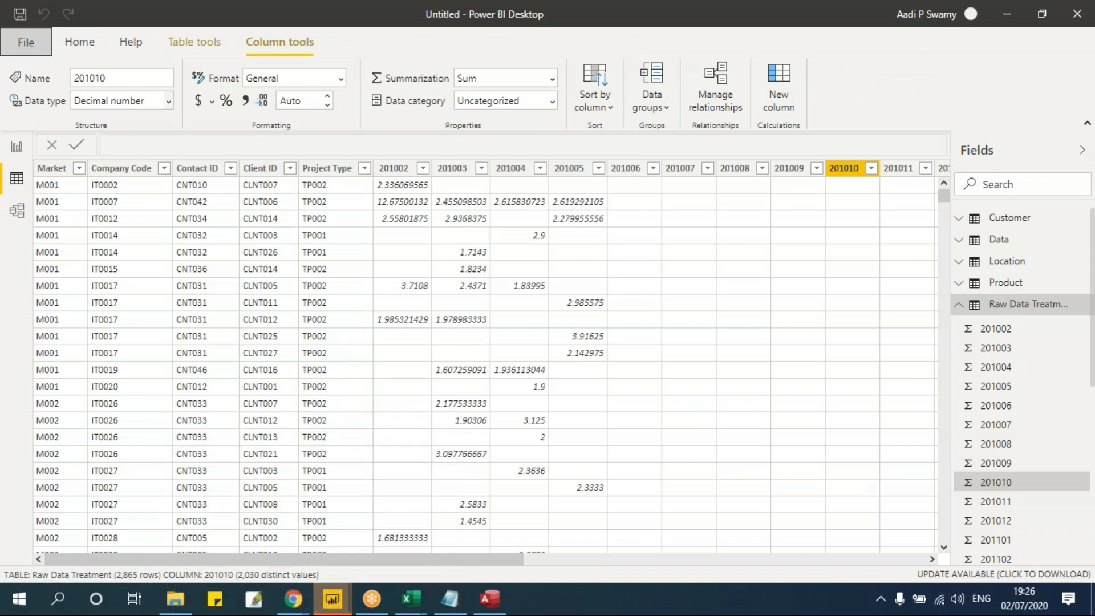
left_click(57, 52)
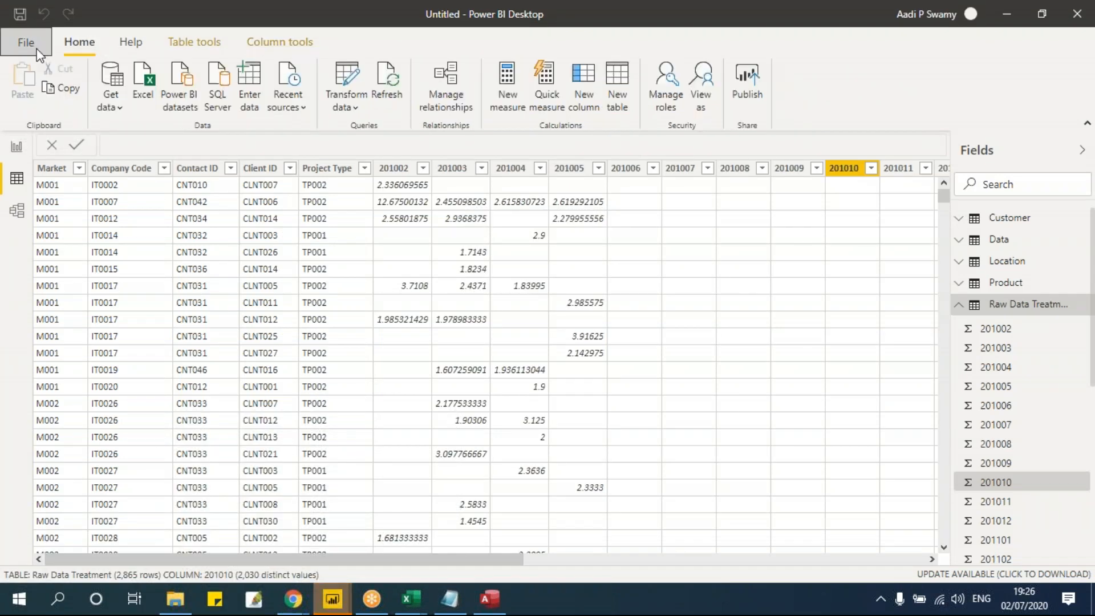
left_click(37, 49)
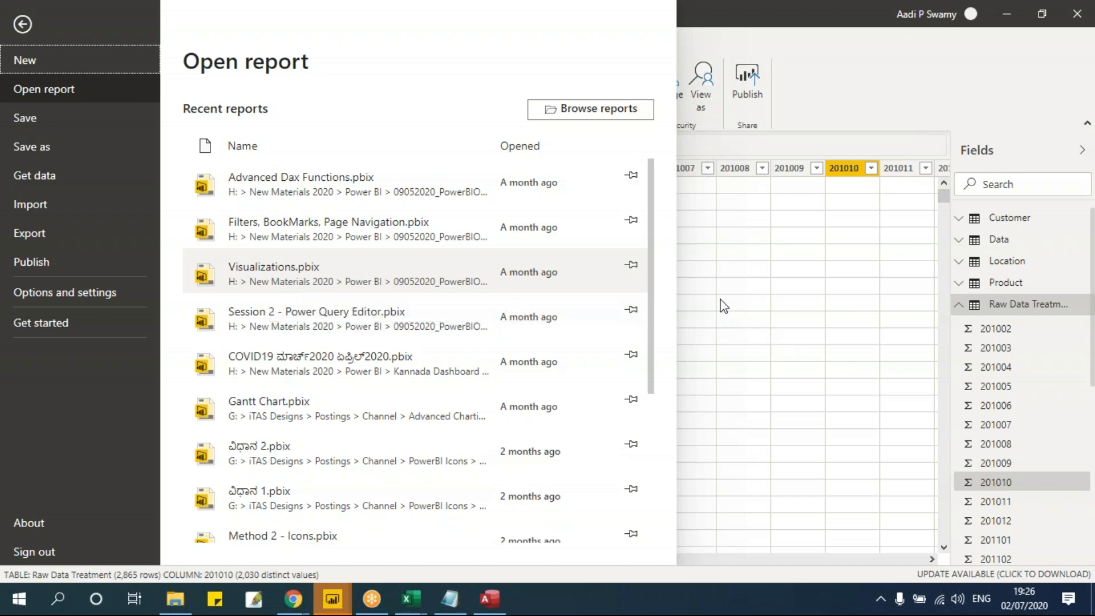
left_click(751, 403)
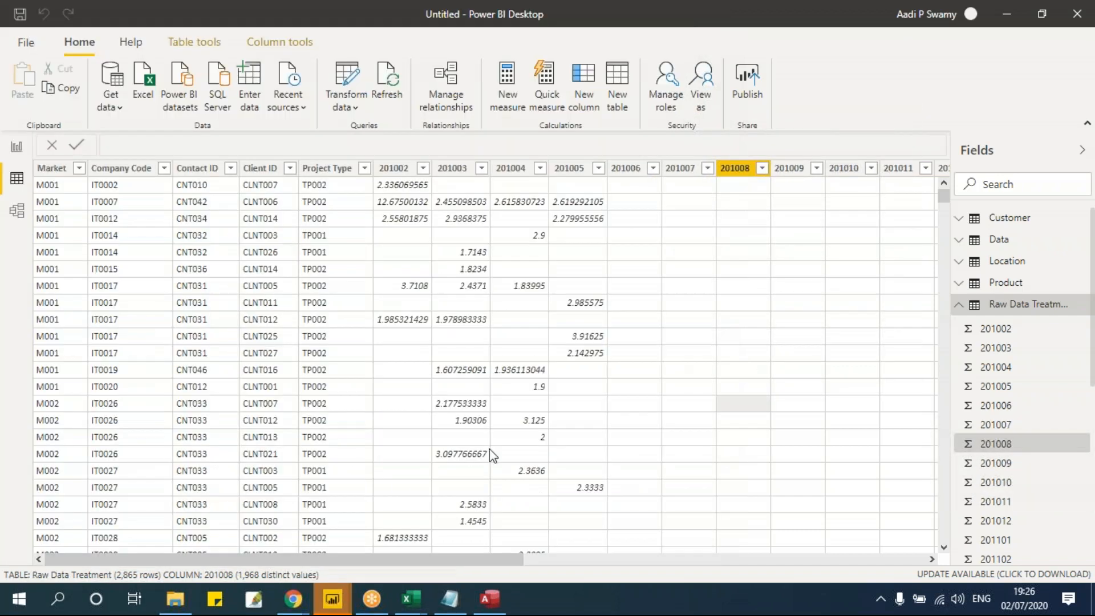
- Switch to the newly created Power BI Desktop report window and bring up its start screen
mouse_move(332, 600)
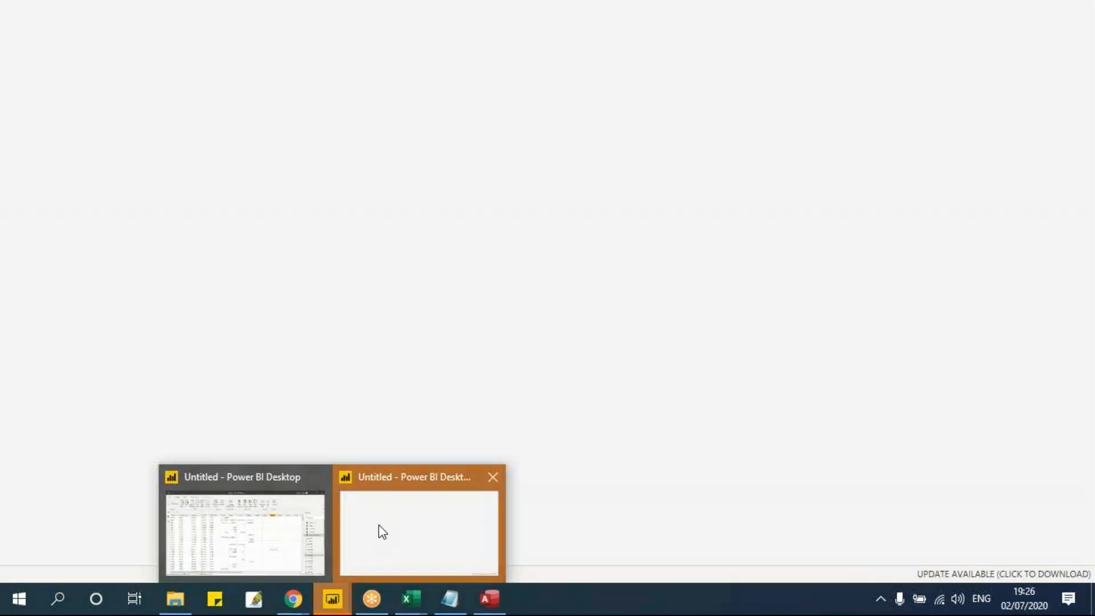
left_click(379, 526)
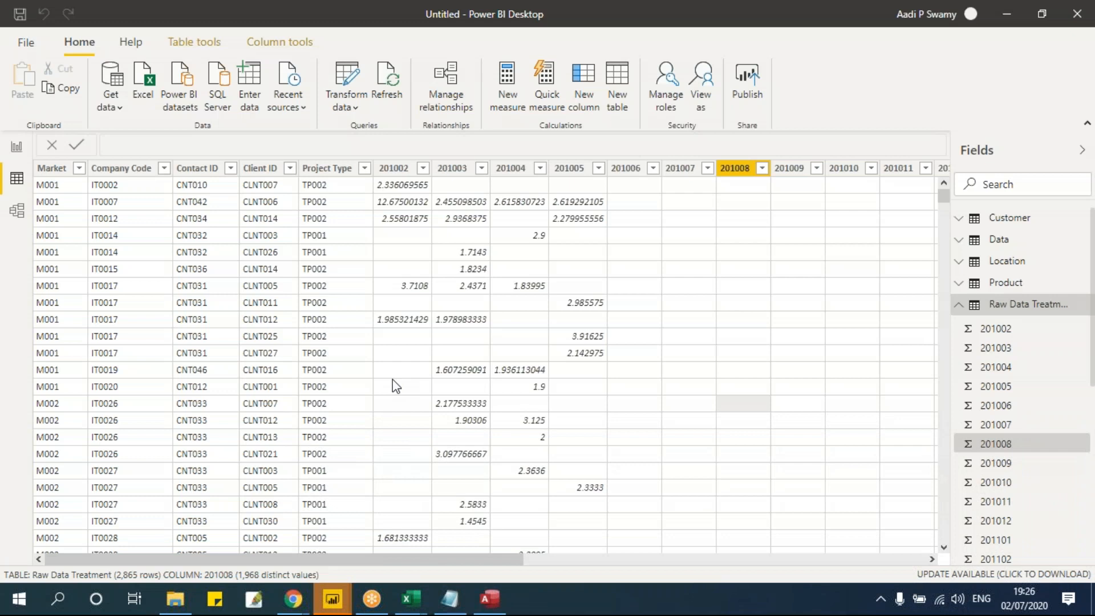
mouse_move(334, 598)
left_click(392, 550)
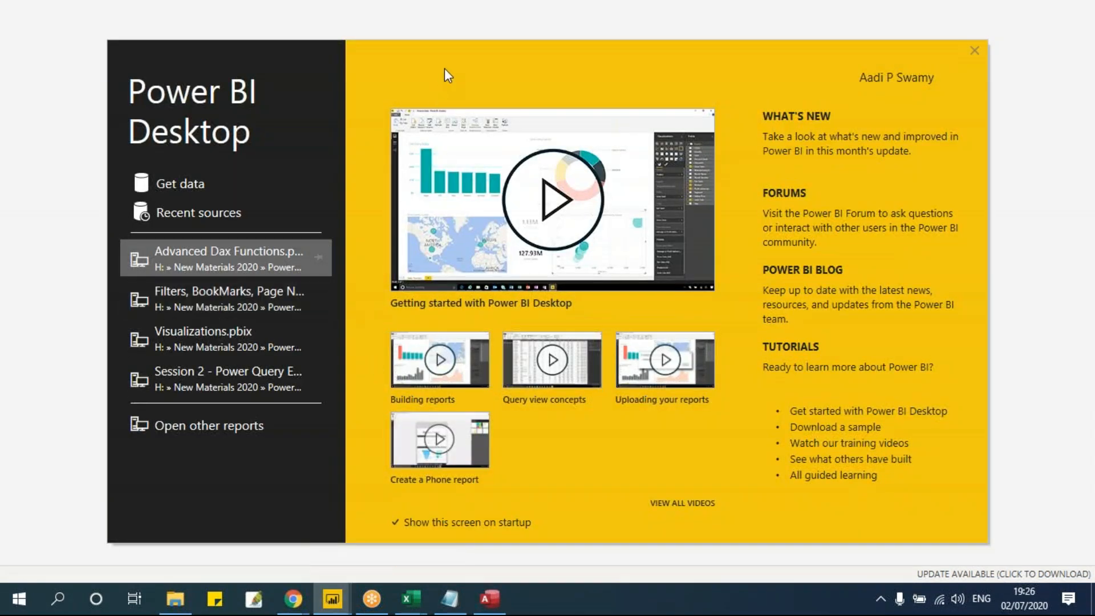
left_click_drag(474, 53, 458, 81)
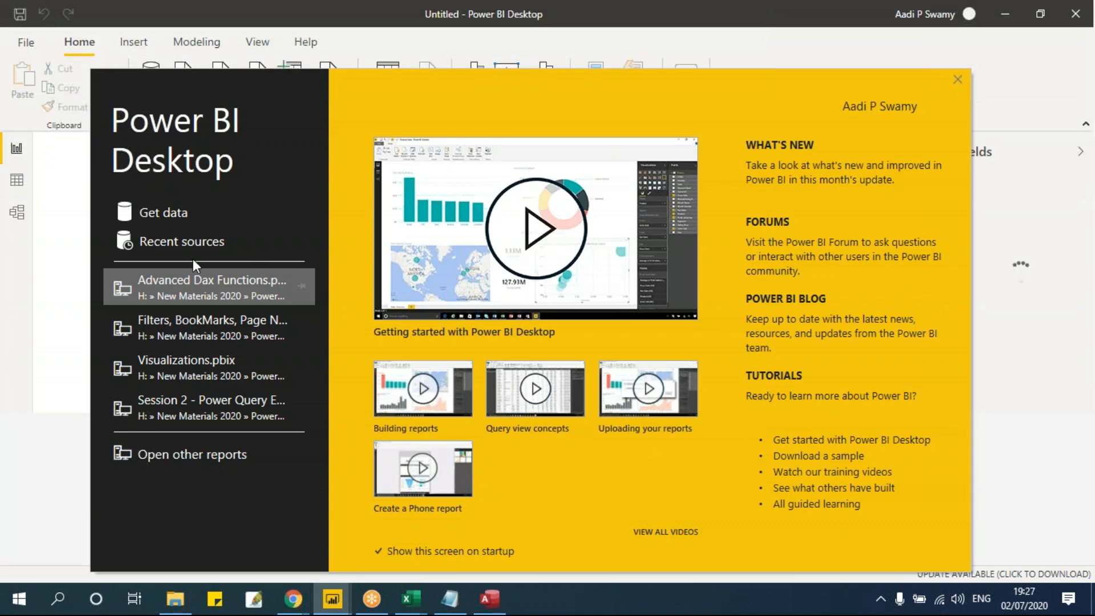
- Get data from an Access database, connecting to the Access Raw Data file in the Session 02 - Get Data folder
left_click(170, 214)
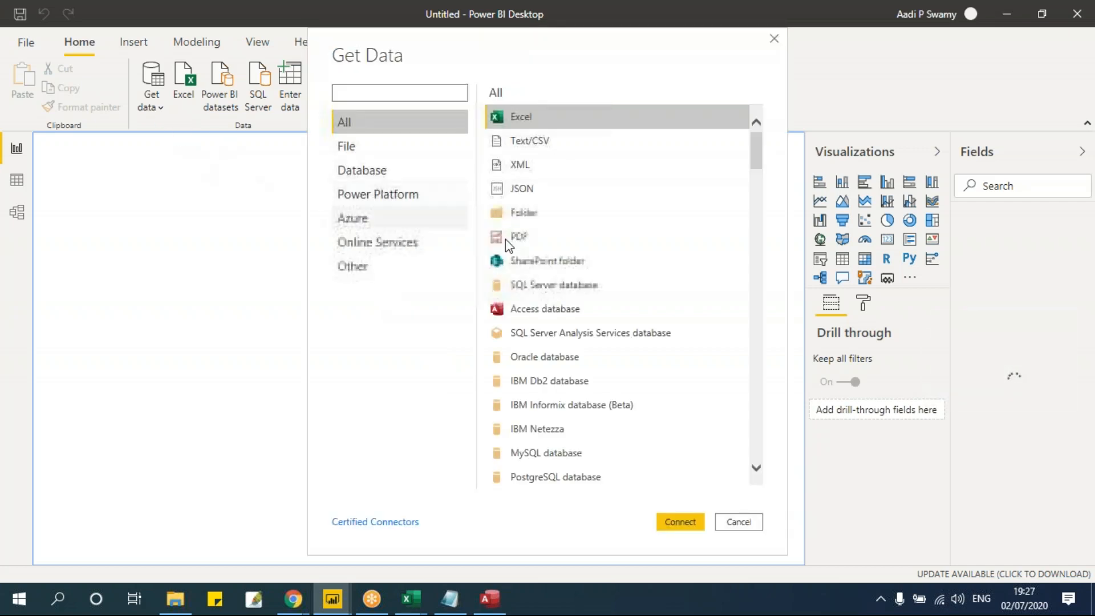
left_click(530, 311)
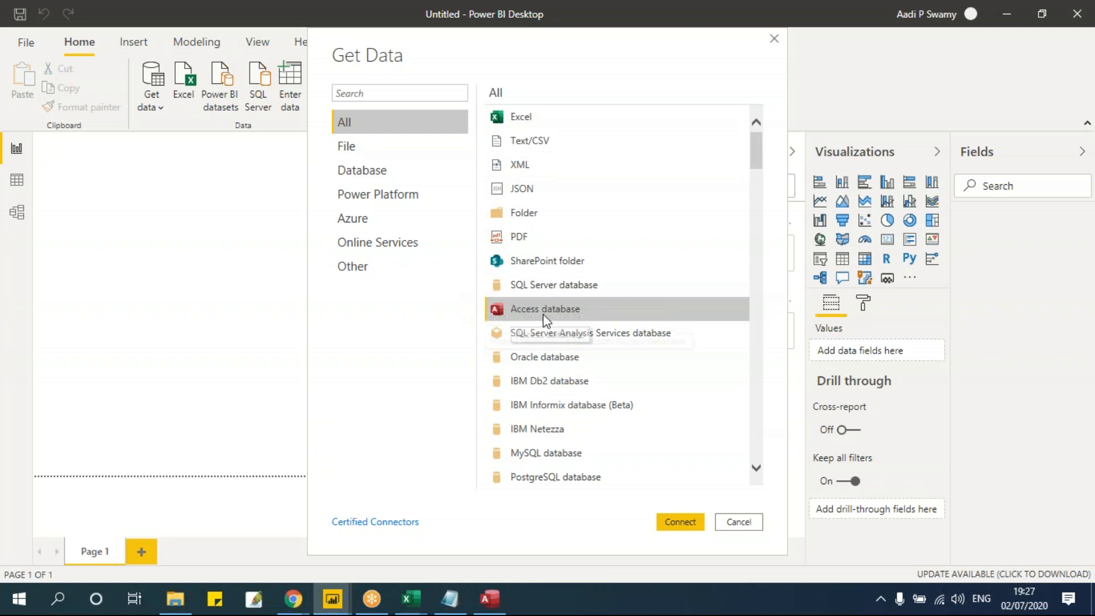
left_click(680, 522)
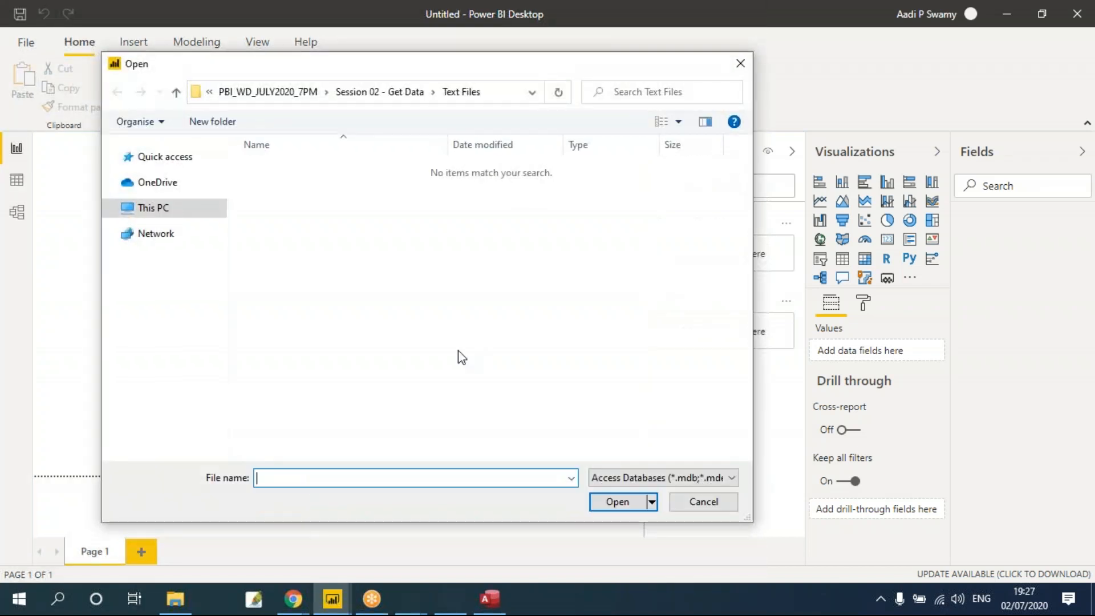
left_click(380, 92)
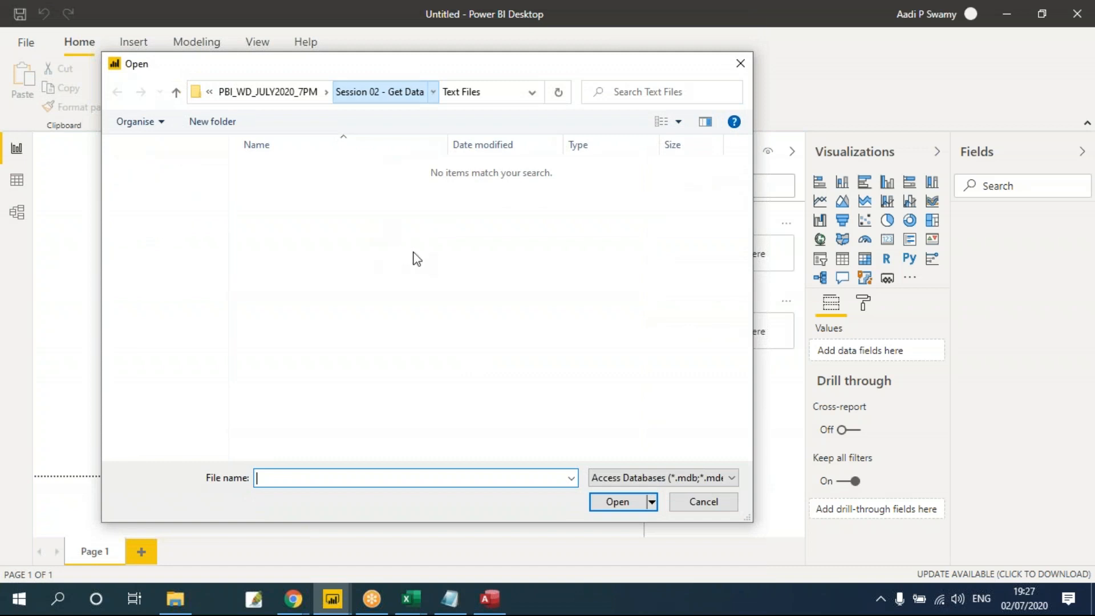
left_click(286, 203)
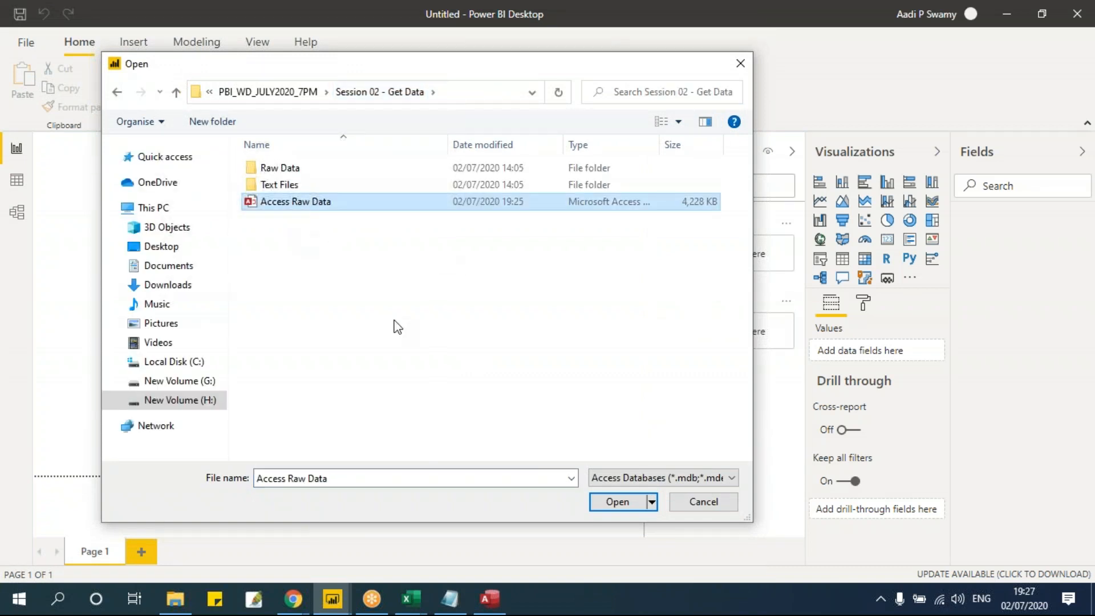
left_click(610, 503)
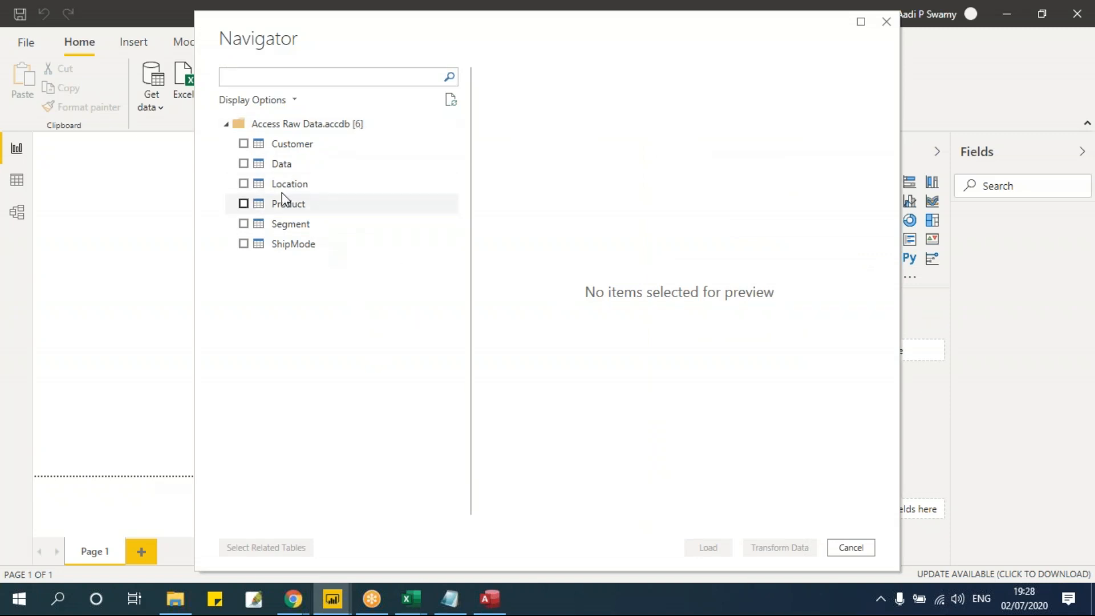
- Select the Customer, Data, Location and Segment tables of Access Raw Data.accdb for import
left_click(243, 143)
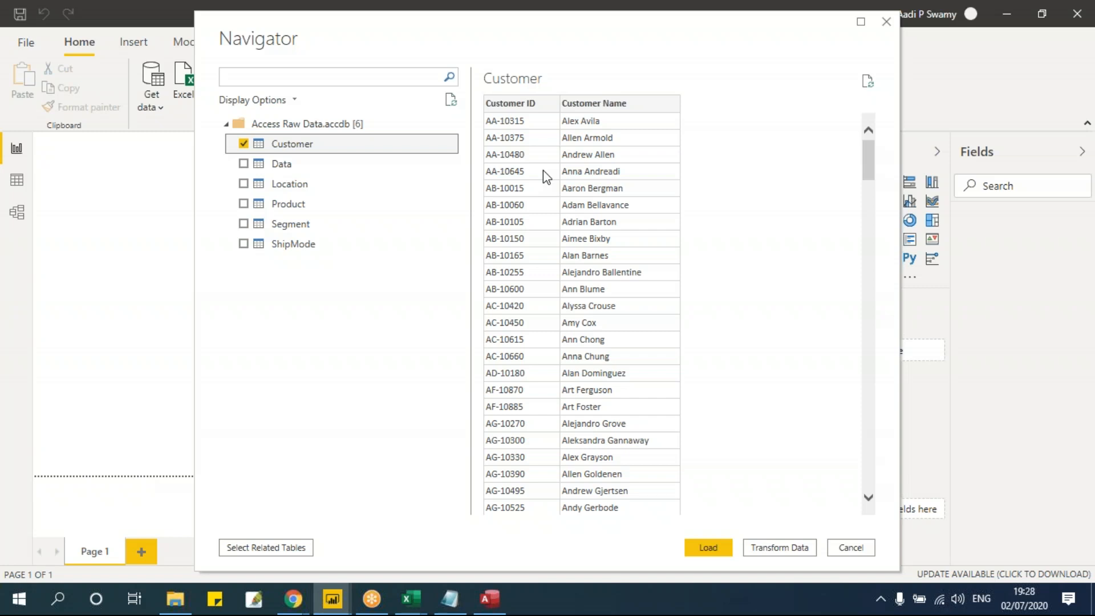
left_click(244, 165)
left_click(244, 164)
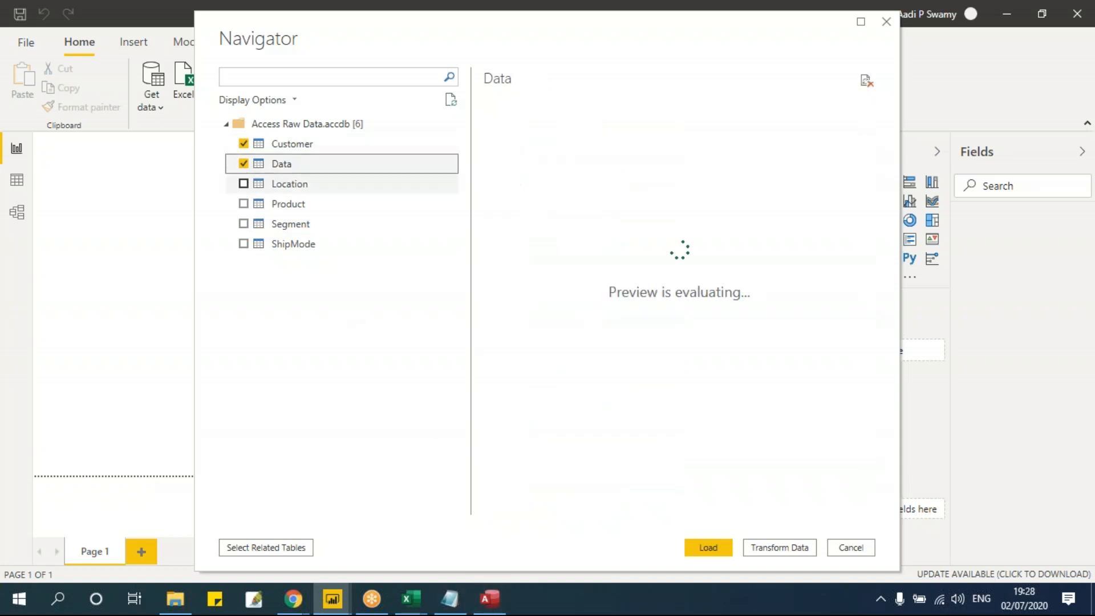
left_click(244, 184)
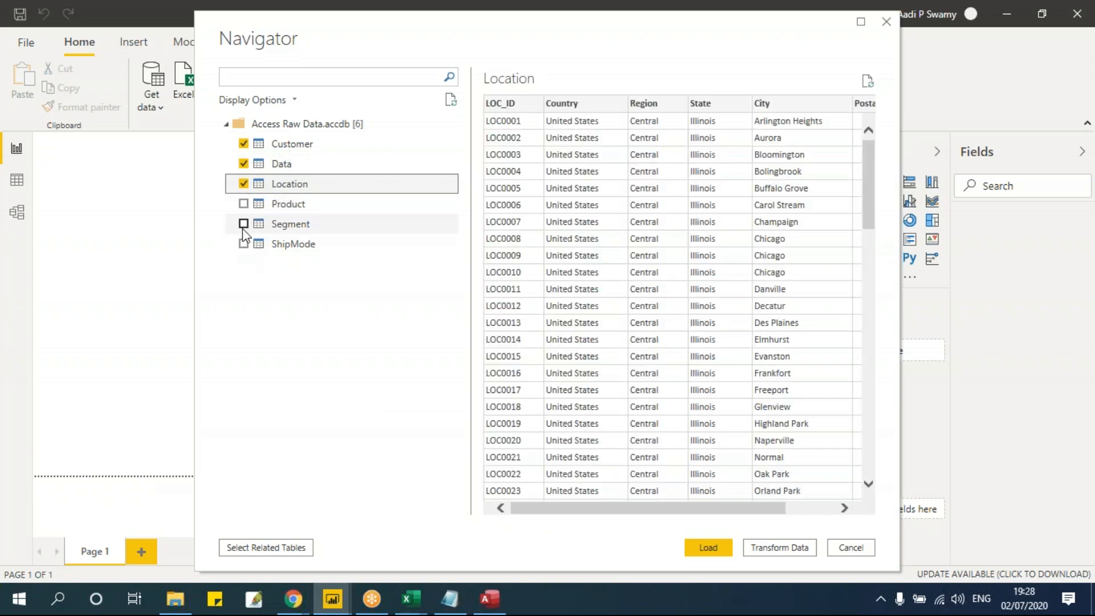
left_click(244, 224)
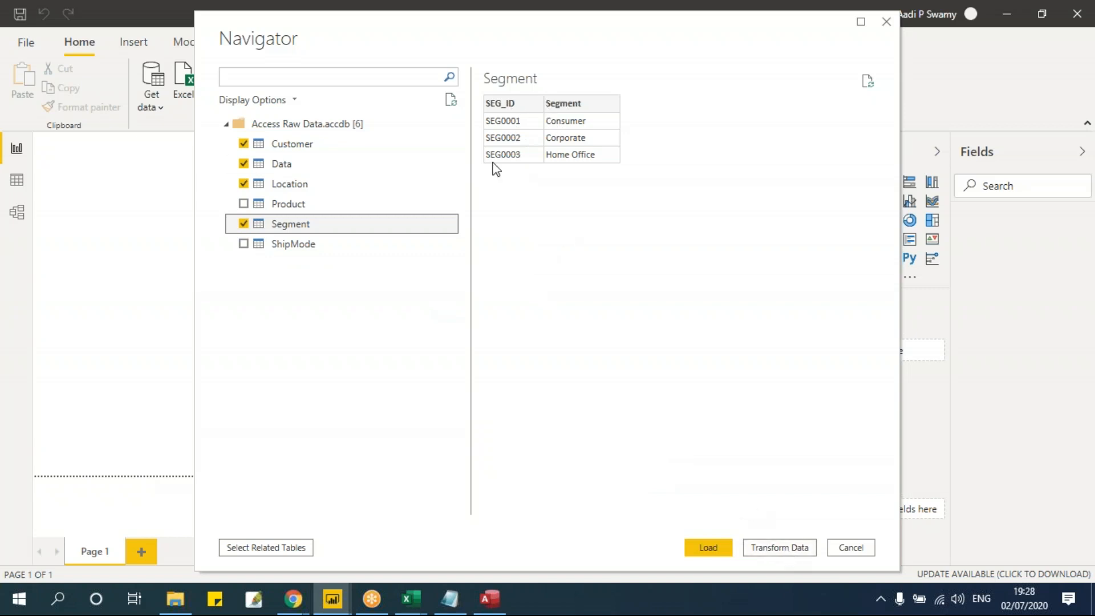
- Preview the Location, Data and Customer tables once more and load the selected tables into the report
left_click(302, 184)
left_click(300, 164)
left_click(291, 144)
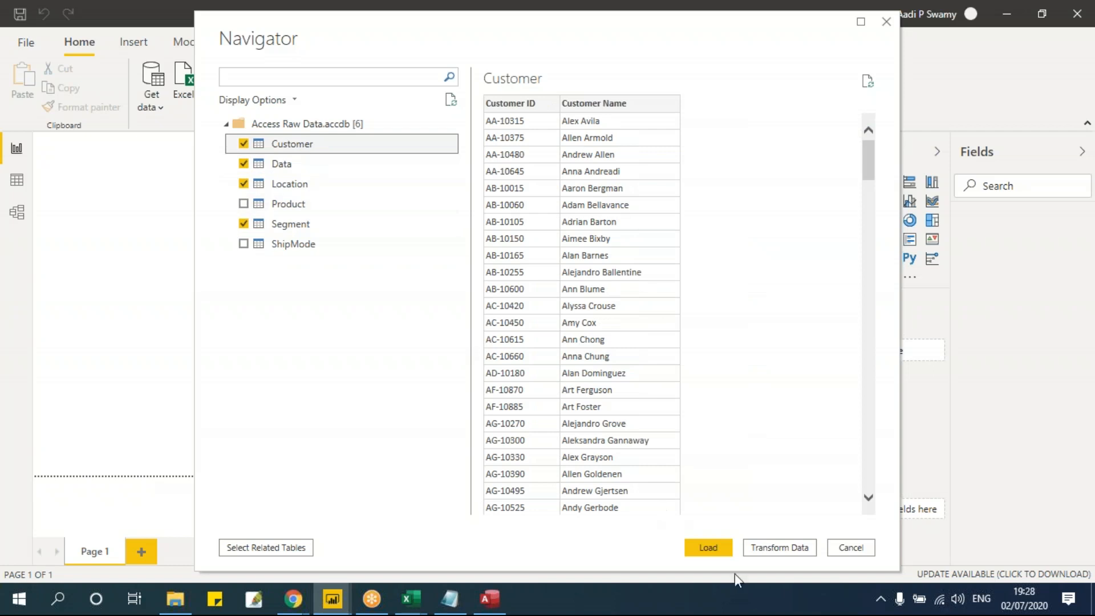
left_click(711, 548)
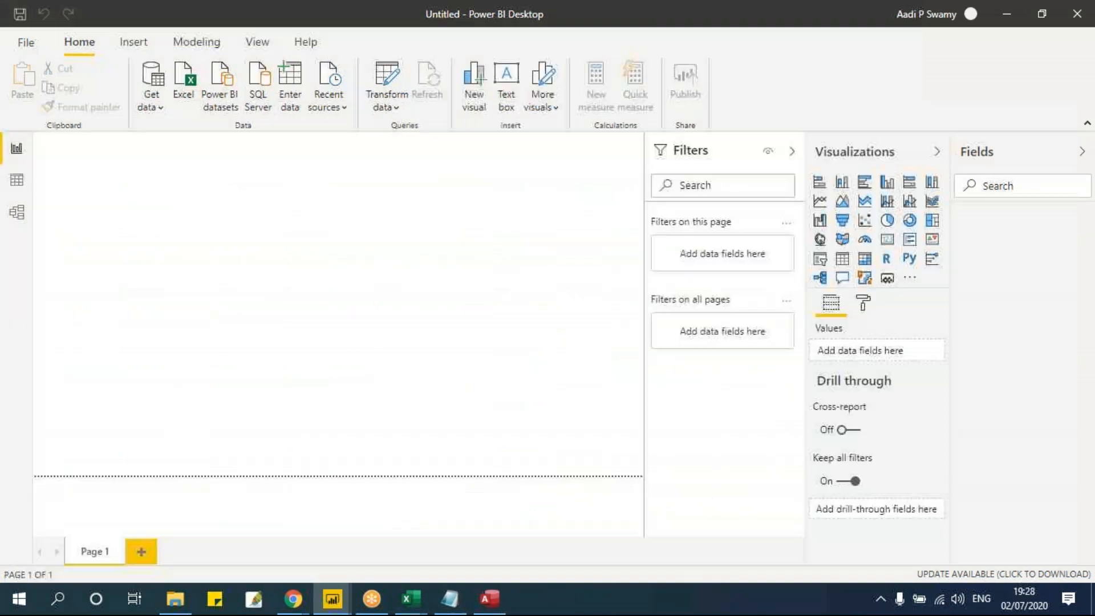
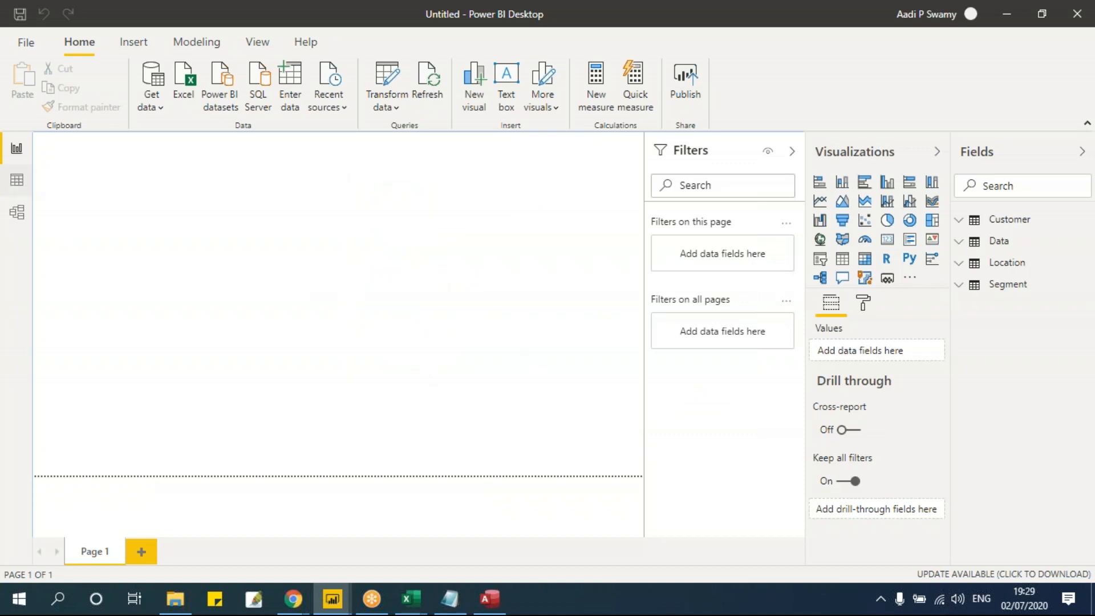
- Check the loaded Customer and Data tables in the data view and close the Access report without saving changes
left_click(17, 179)
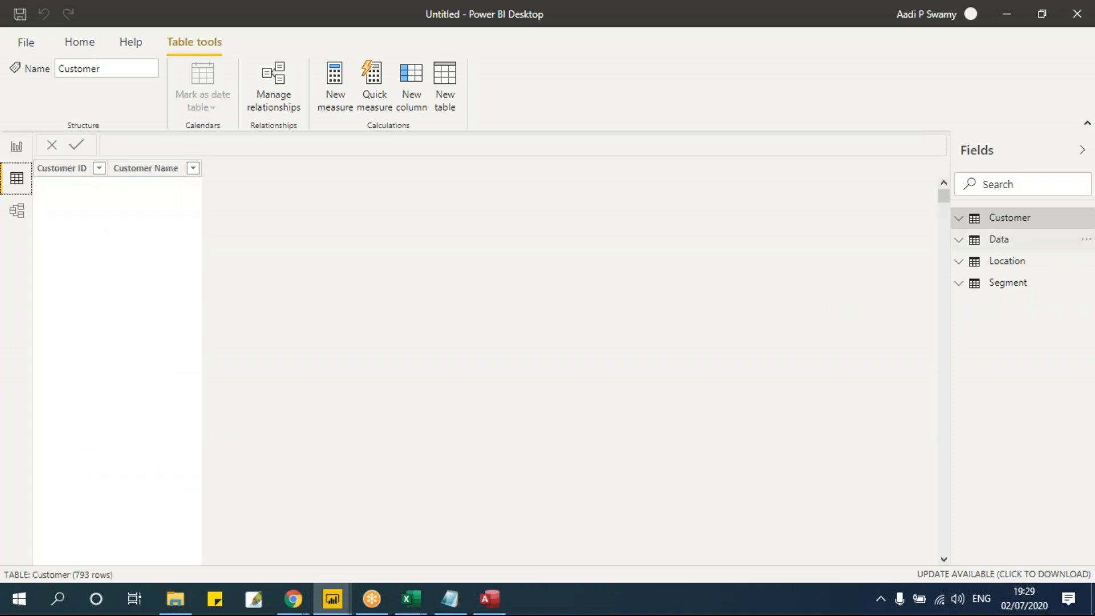
left_click(998, 238)
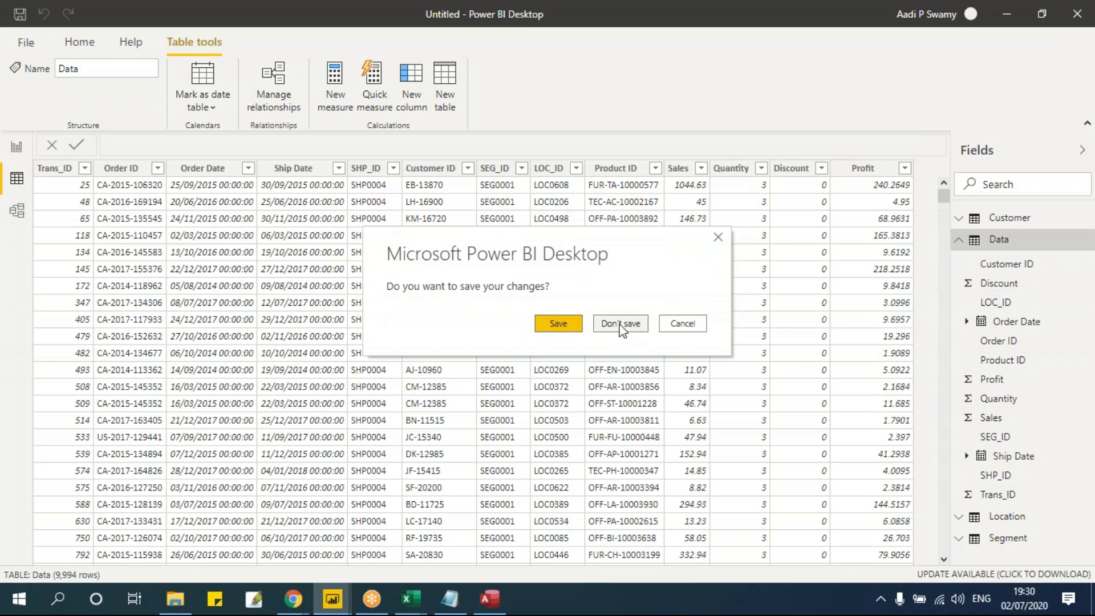
left_click(620, 324)
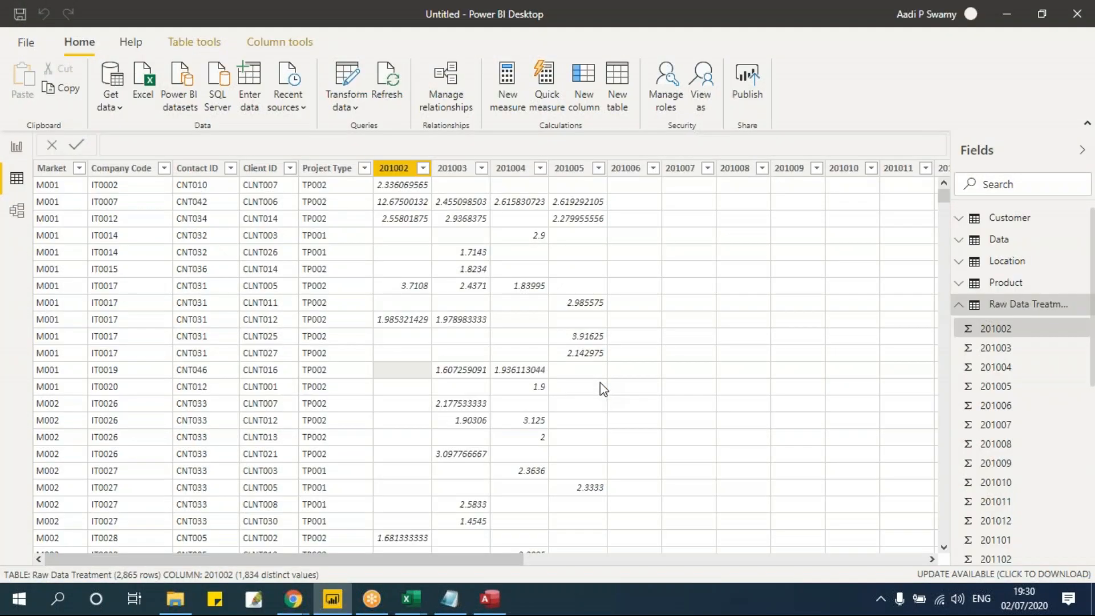
left_click(961, 308)
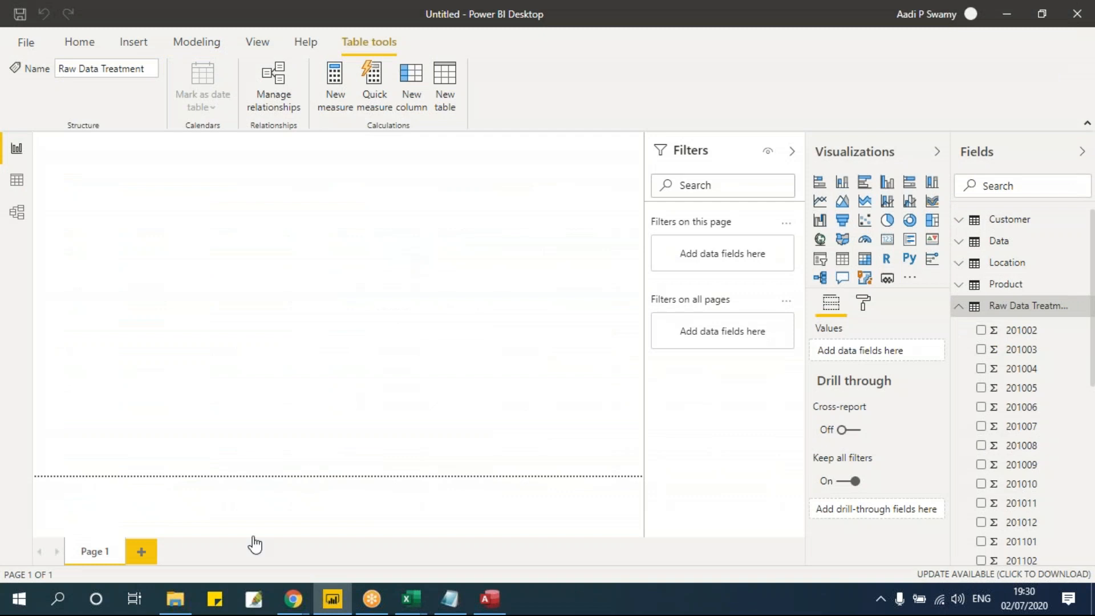
- Switch to the Raw Data folder in File Explorer, review its Karnataka workbooks and open Karnataka_Apple_Sales in Excel
left_click(175, 599)
left_click(197, 182)
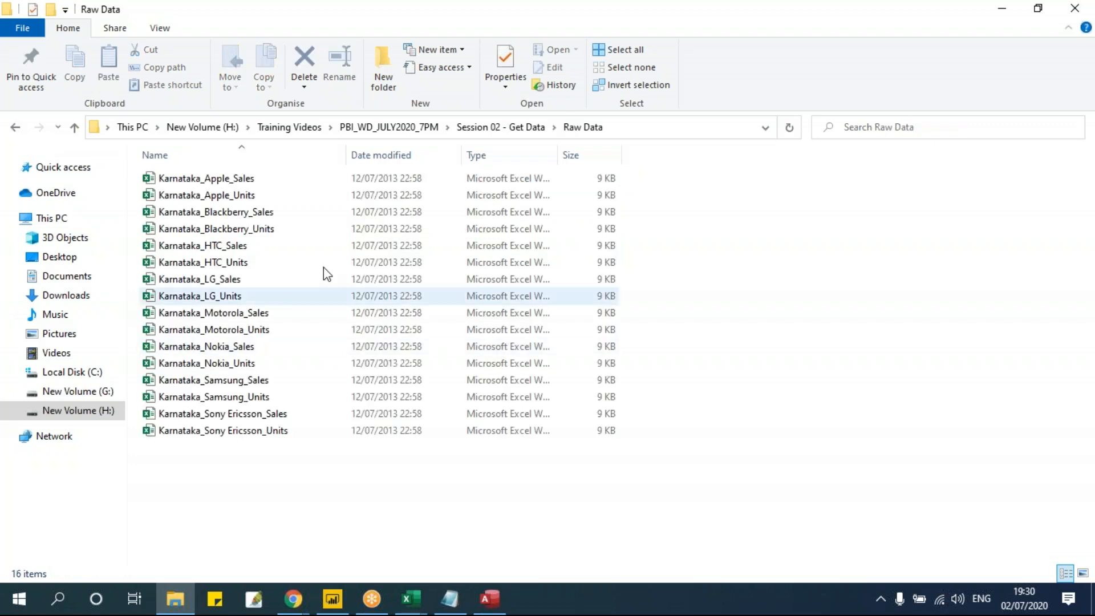
left_click_drag(480, 520, 184, 176)
left_click(309, 456)
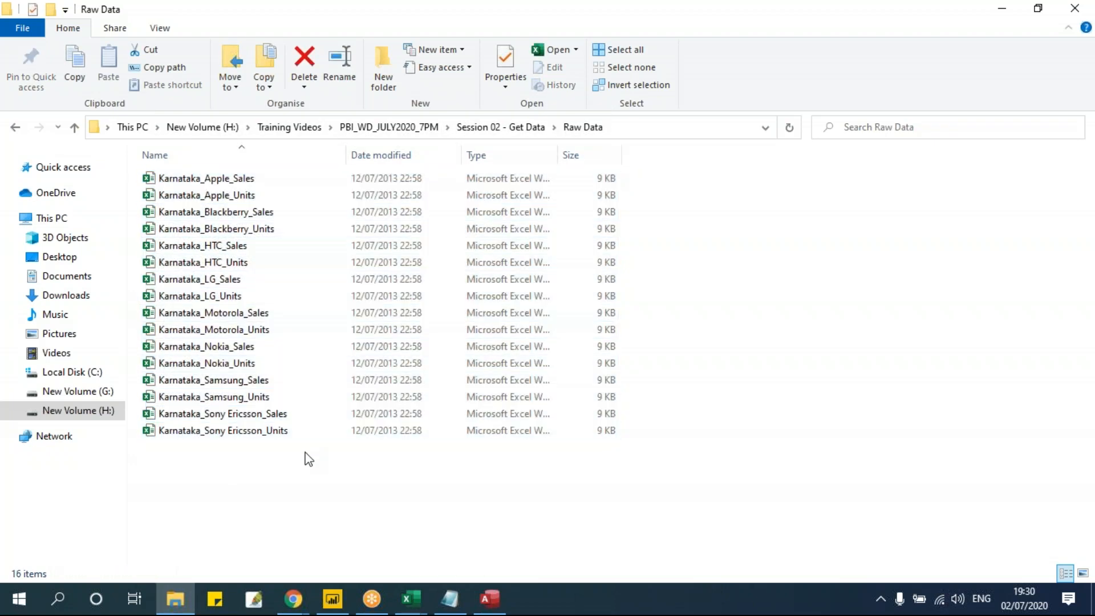
double_click(241, 179)
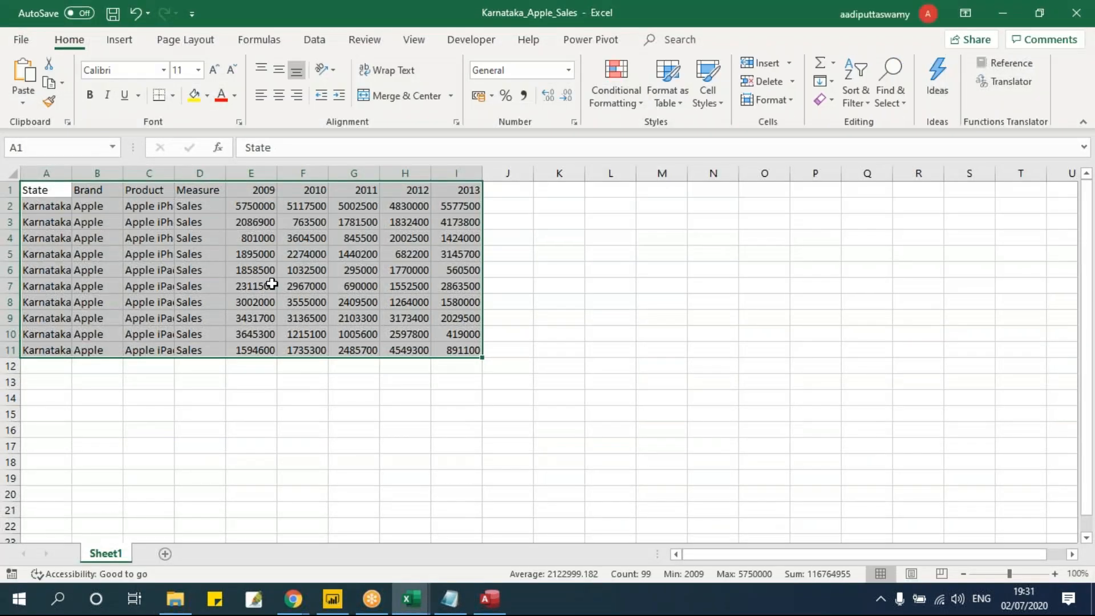
- Examine the State, Brand and Product columns and the 2009 to 2013 sales figures in Karnataka_Apple_Sales
left_click(270, 283)
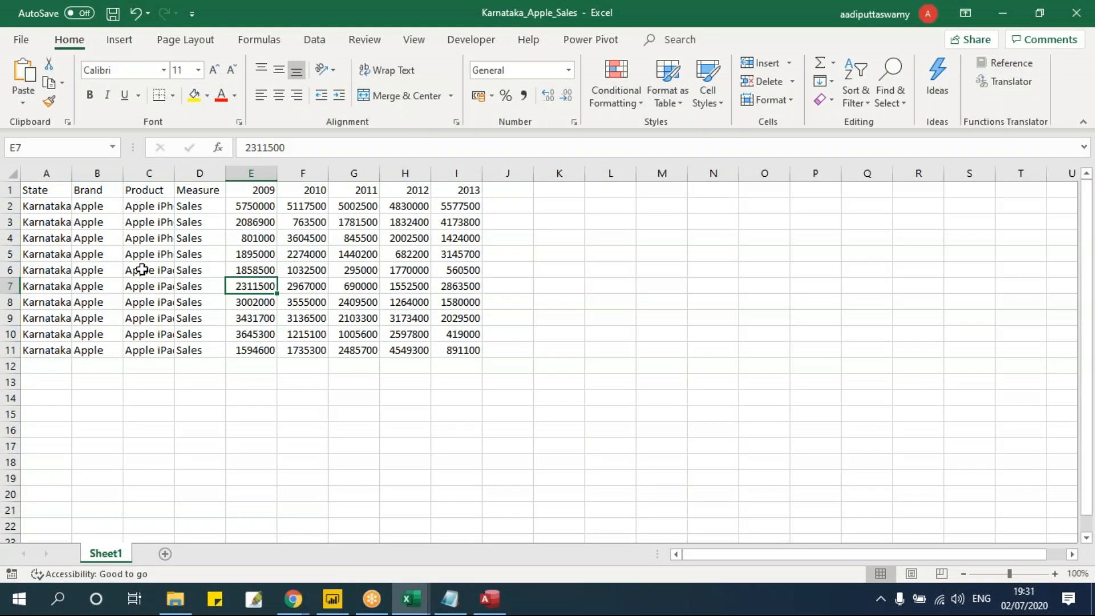
left_click_drag(51, 208, 41, 335)
left_click_drag(90, 203, 88, 350)
left_click_drag(154, 207, 154, 354)
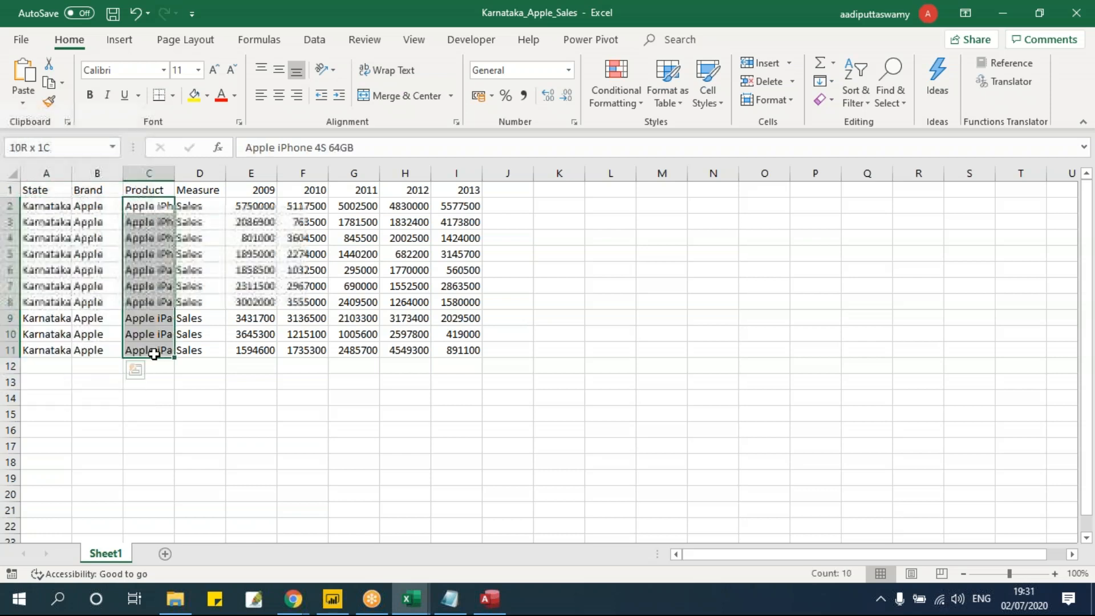
left_click(251, 207)
left_click_drag(251, 207, 466, 348)
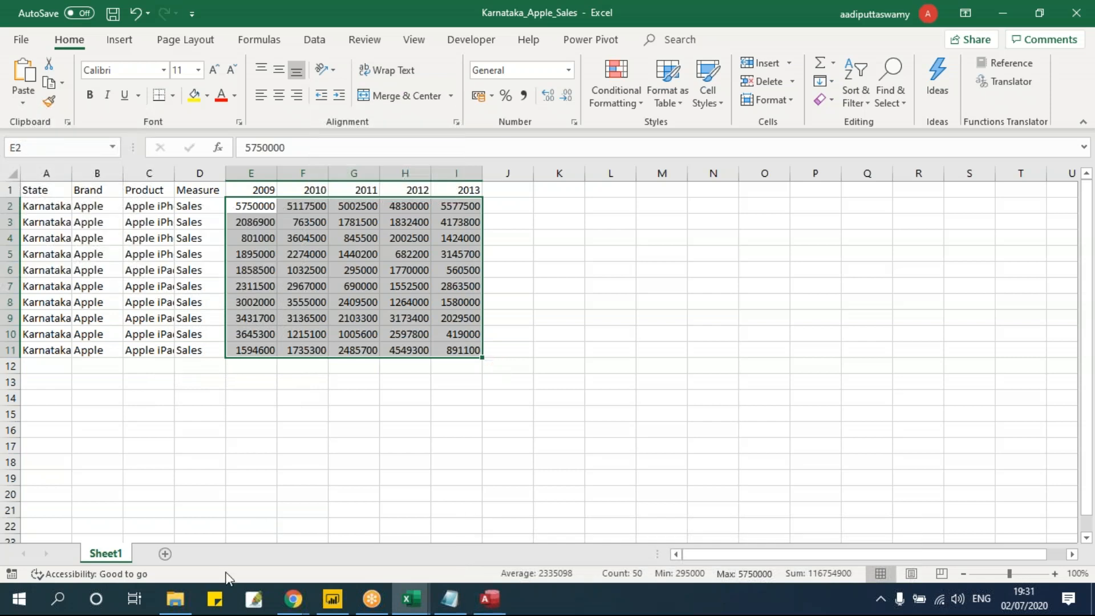
- Open Karnataka_LG_Units from the Raw Data folder and examine its State, Brand, Product, Measure and 2009 to 2013 columns
left_click(175, 598)
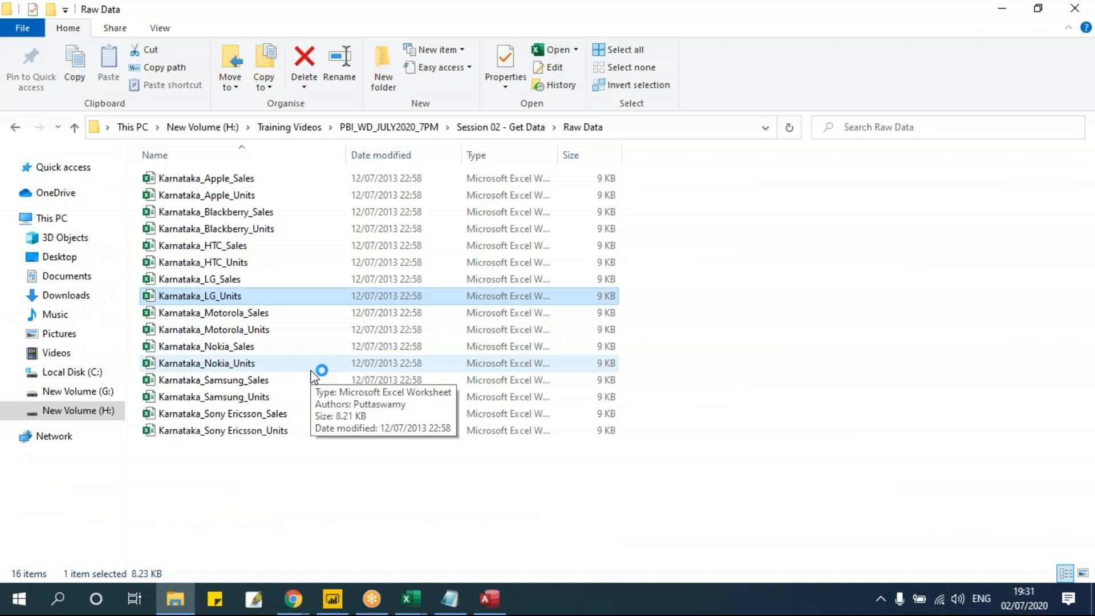
key("alt+Tab")
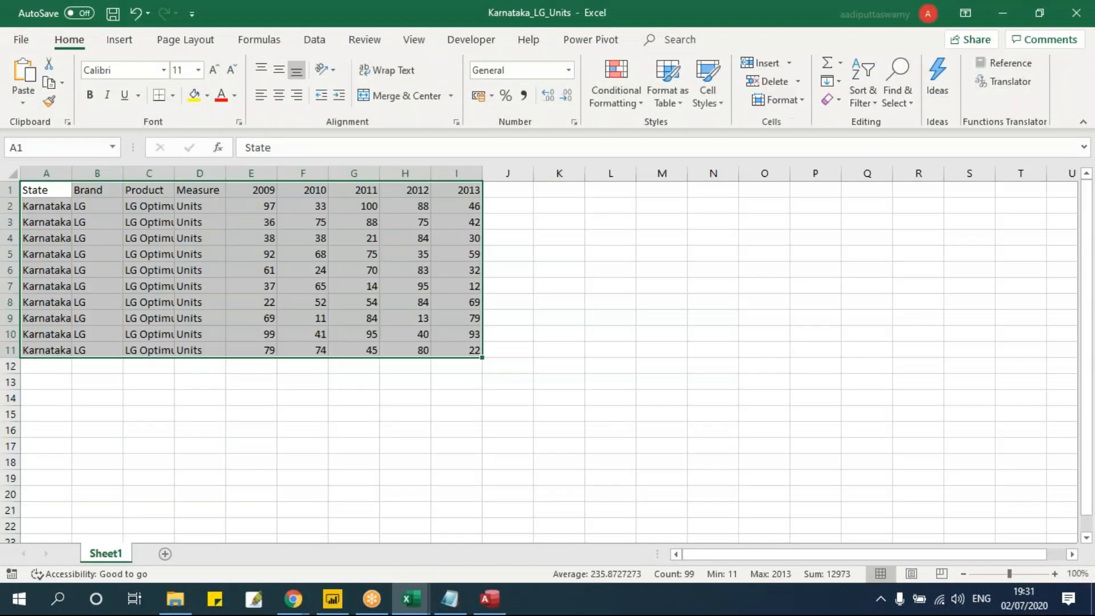
left_click(148, 302)
left_click_drag(46, 346, 47, 342)
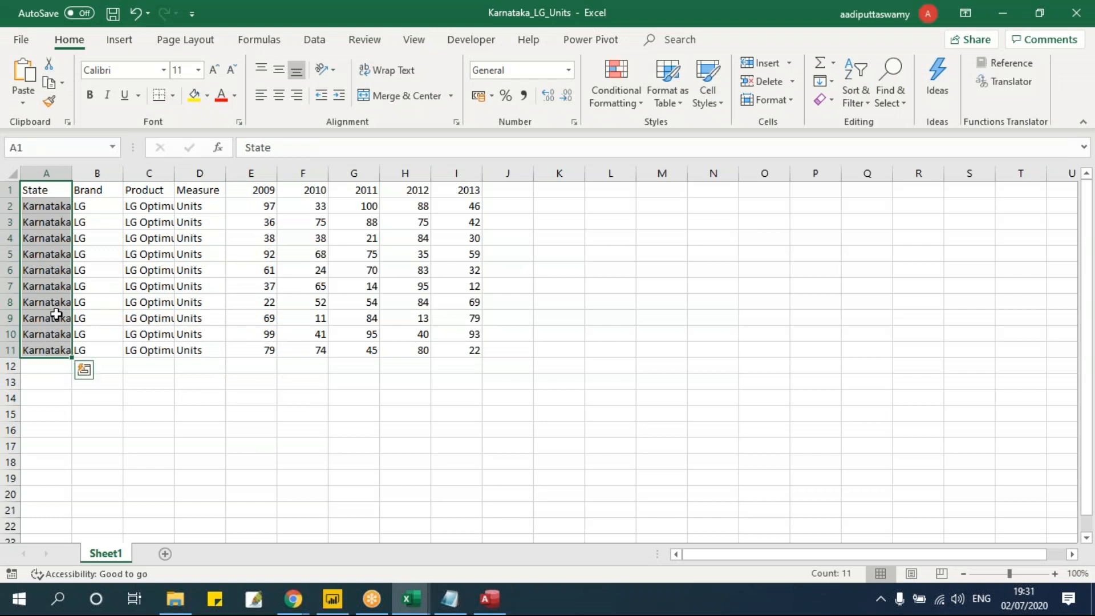
left_click_drag(90, 189, 101, 345)
left_click_drag(158, 192, 160, 302)
left_click_drag(205, 191, 200, 349)
left_click_drag(251, 190, 494, 346)
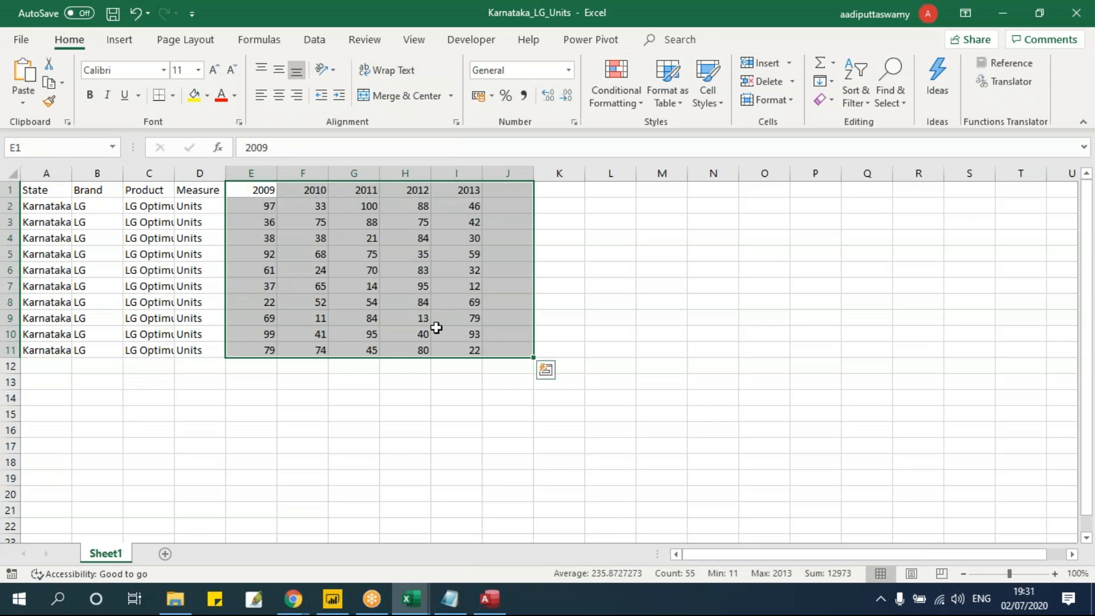
left_click(456, 334)
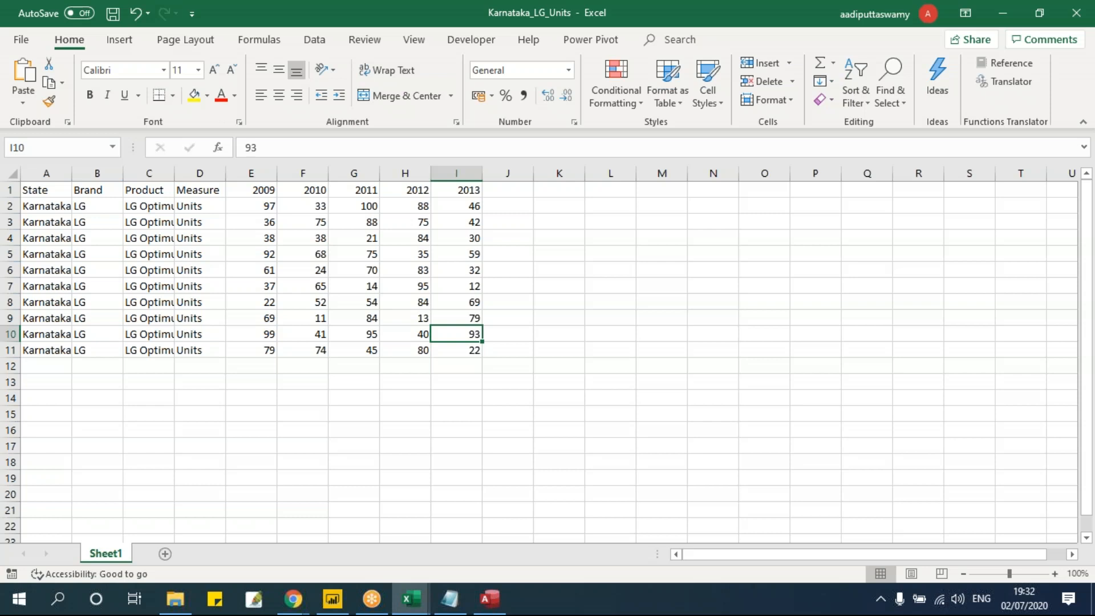
- Review the State column entries of the Karnataka_LG_Units sheet once more and leave the workbook
left_click(62, 255)
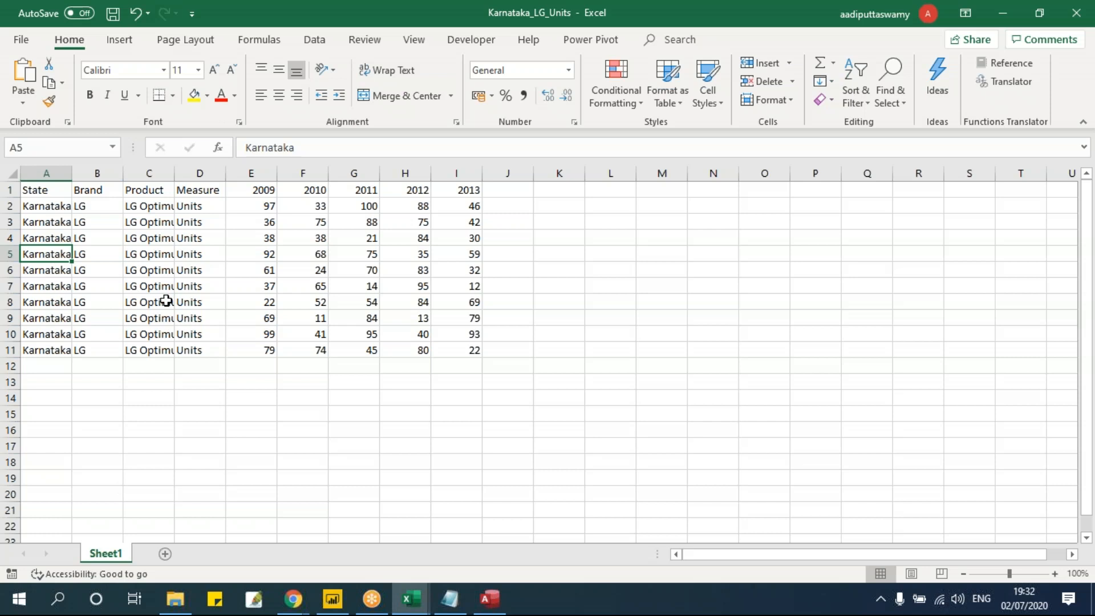
left_click(54, 193)
left_click_drag(52, 208, 46, 350)
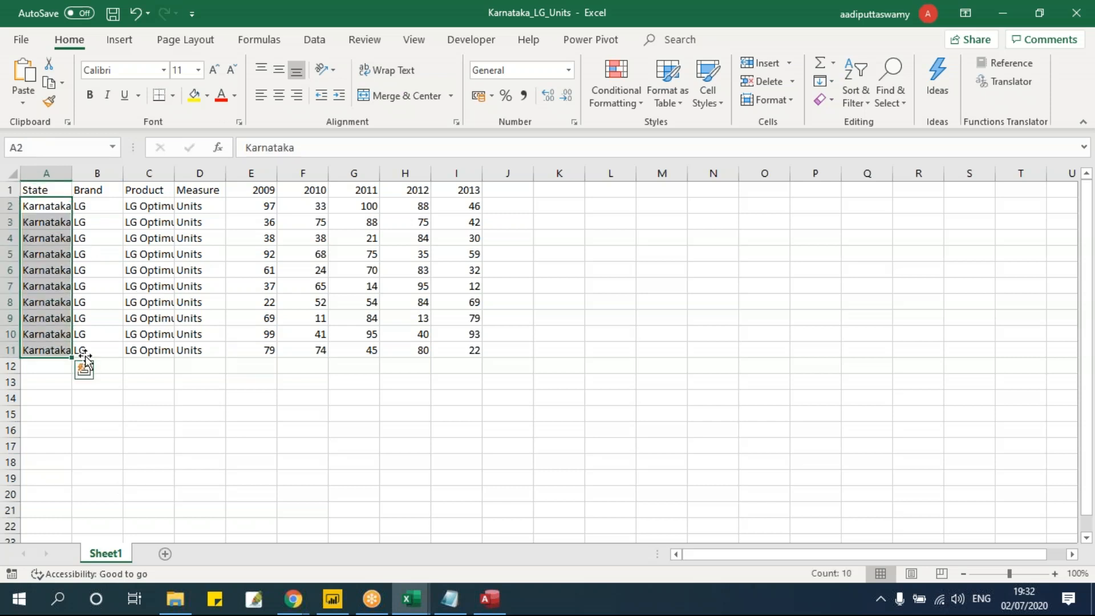
left_click(166, 380)
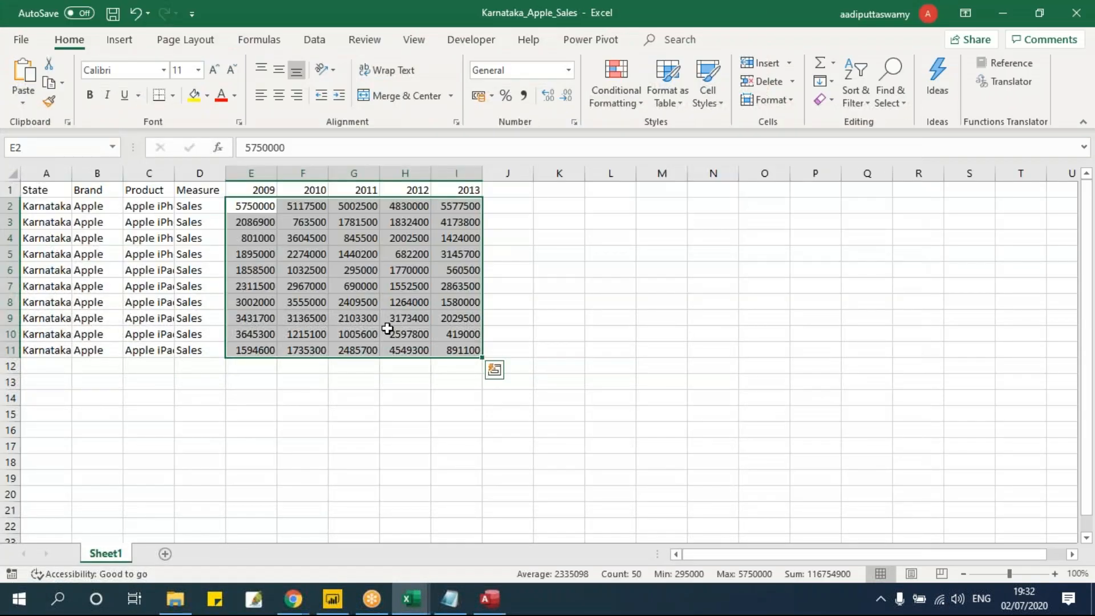
- Examine the header row from State to 2013 and the yearly values beneath it in Karnataka_Apple_Sales
left_click(388, 321)
left_click_drag(44, 190, 477, 188)
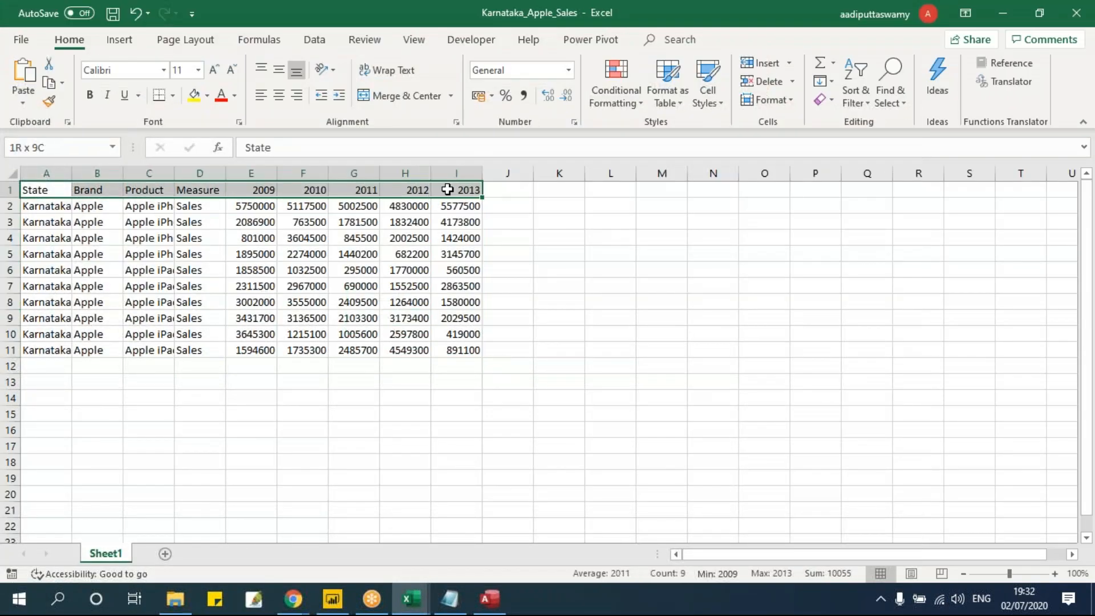
left_click(255, 208)
left_click_drag(258, 239, 457, 349)
left_click(460, 286)
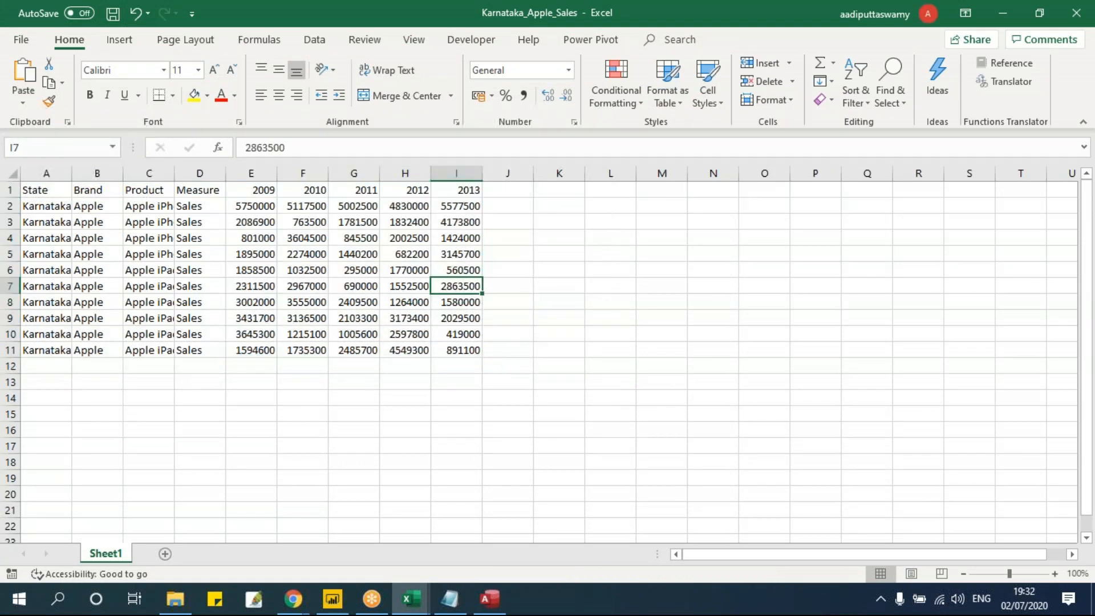
- Close the Karnataka_Apple_Sales and Excel Raw Data workbooks and add a blank sheet to the Batch Details workbook
key("alt+Tab")
key("Up")
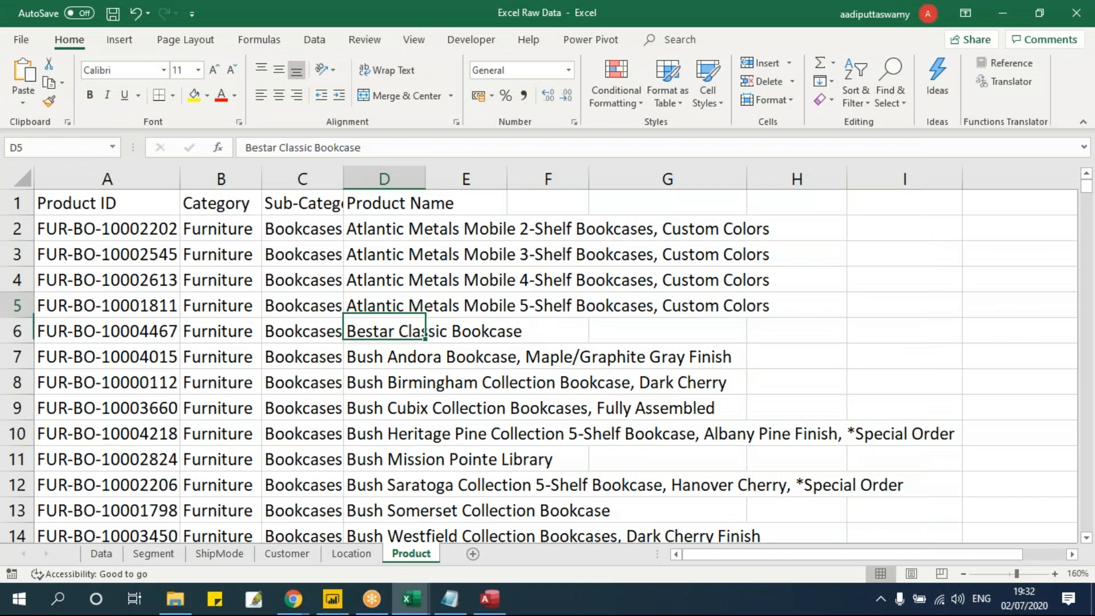
key("alt+f")
key("c")
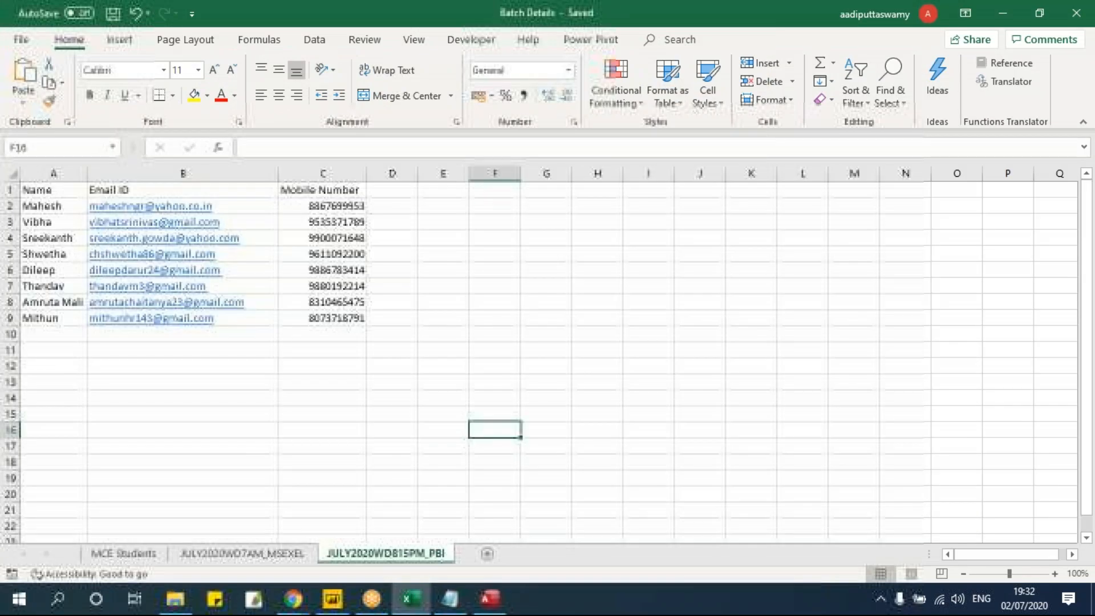
left_click(439, 345)
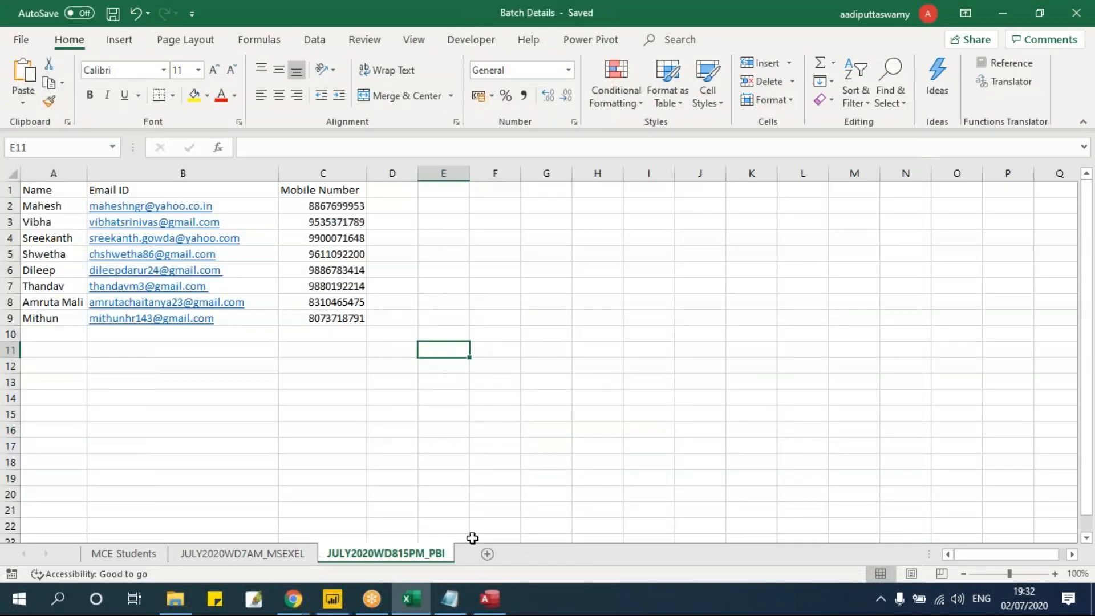
left_click(486, 554)
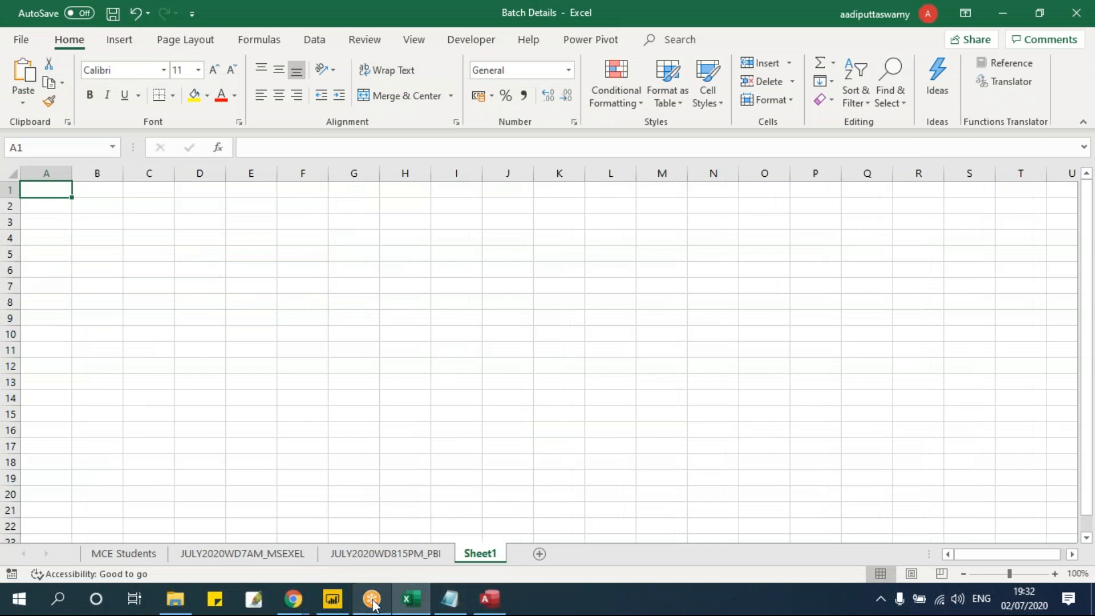
- Close the Access Raw Data database and the open text file in Notepad
left_click(487, 604)
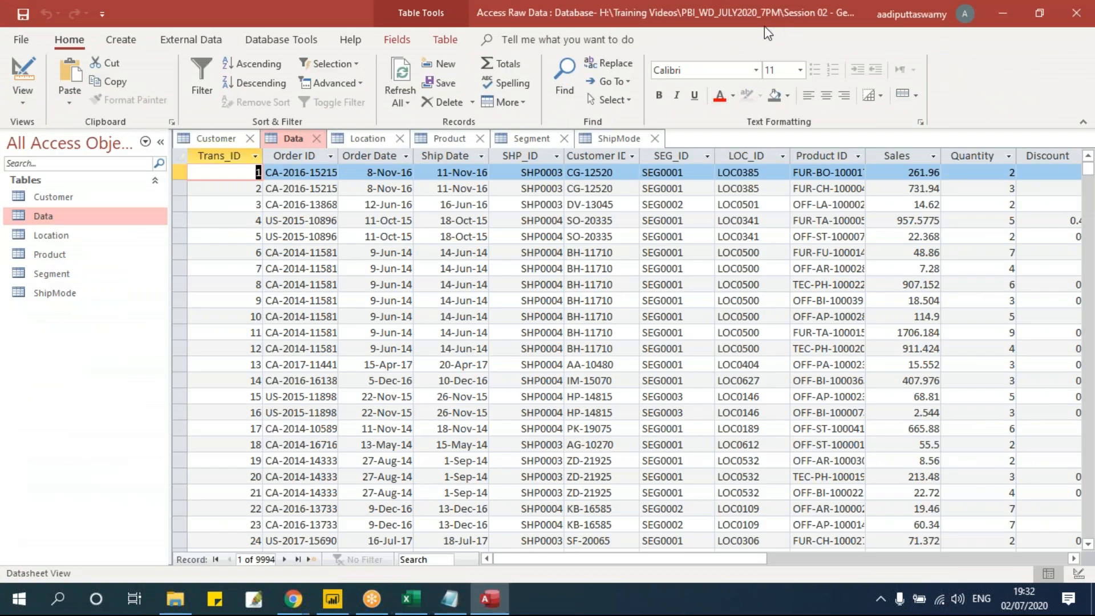
left_click(1076, 15)
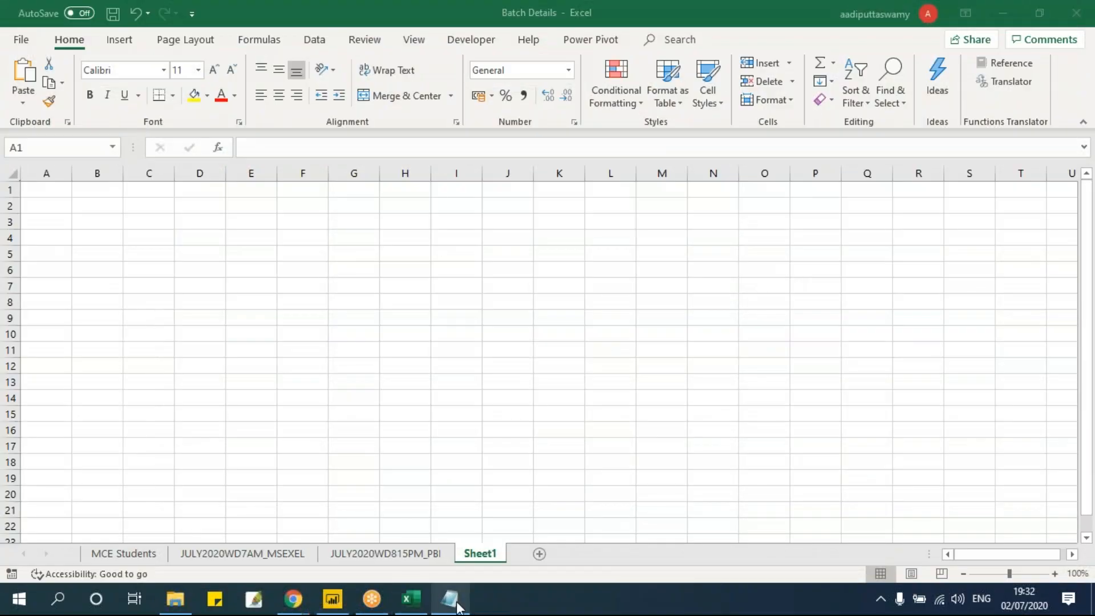
left_click(450, 598)
left_click(993, 172)
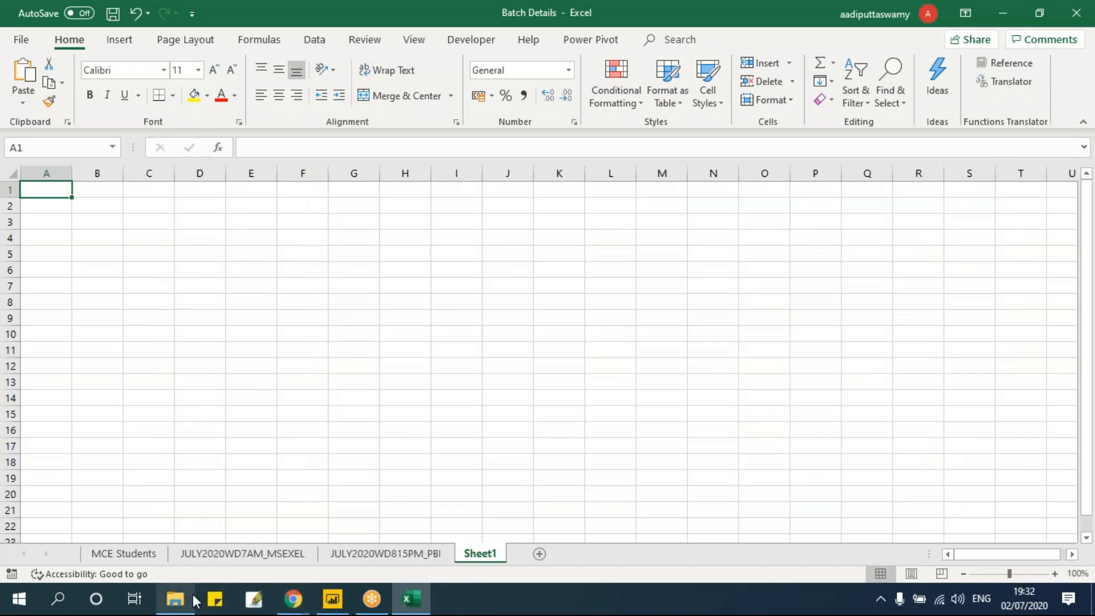
- Move the files from Karnataka_Motorola_Sales through Karnataka_Sony Ericsson_Units out of the Raw Data folder into Session 02 - Get Data
left_click(175, 599)
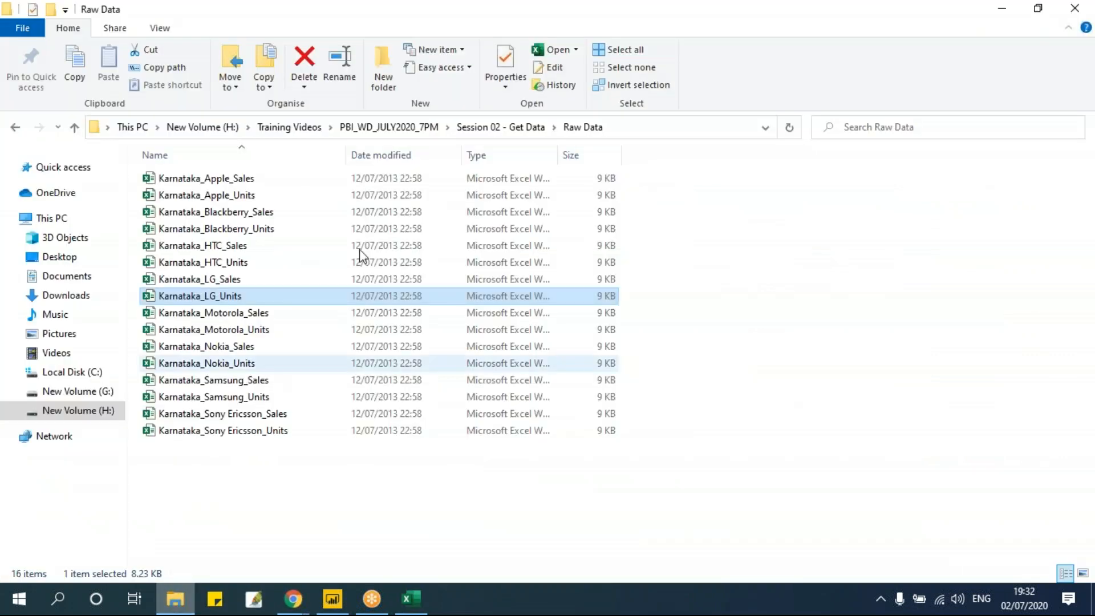
left_click(632, 128)
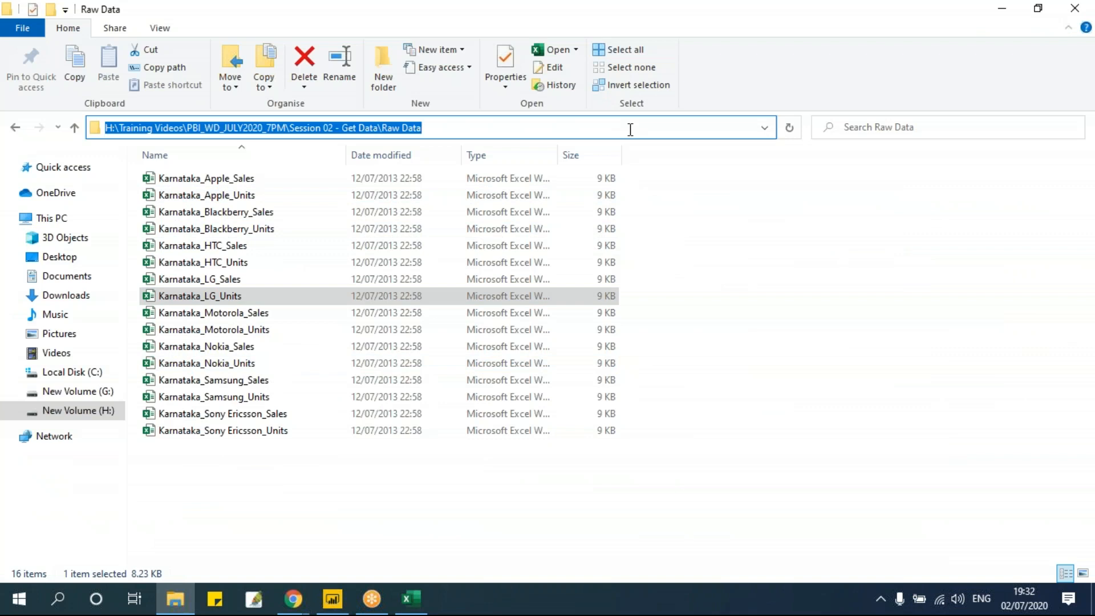
left_click(619, 520)
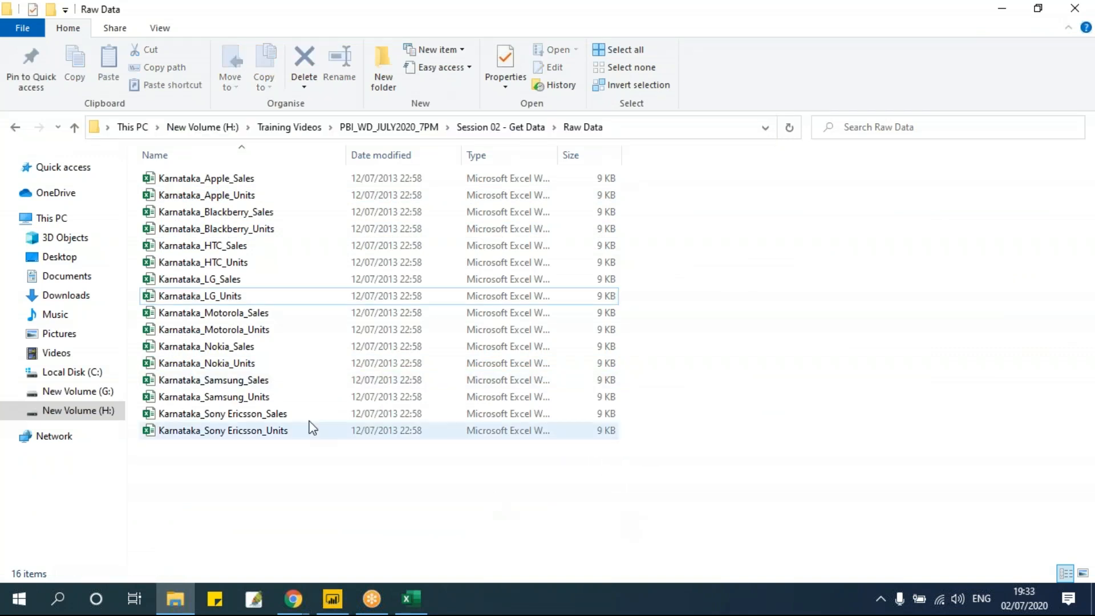
left_click(288, 314)
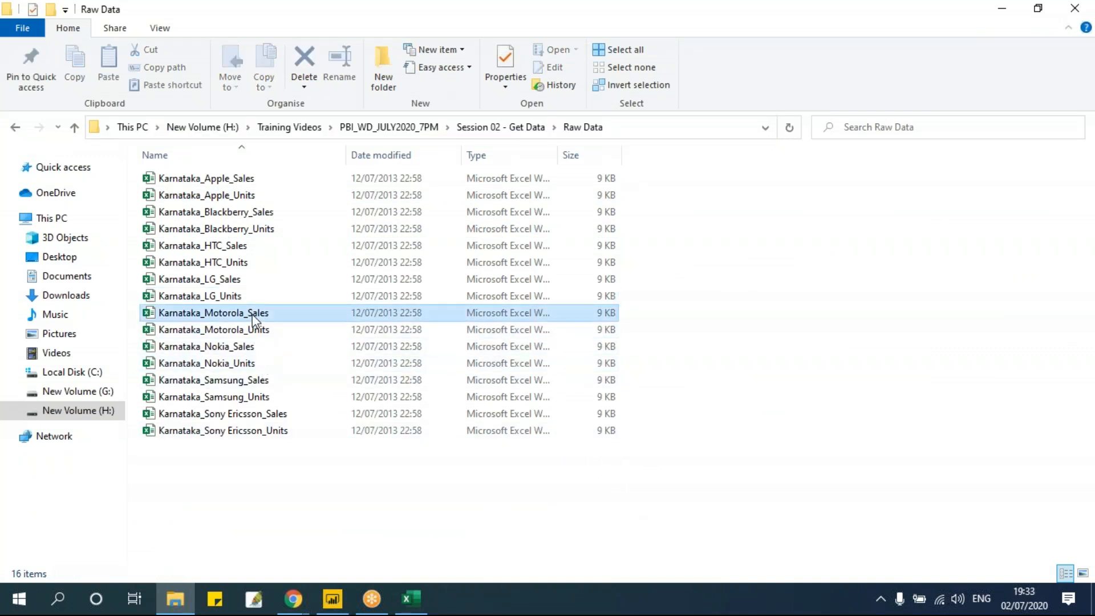
left_click(270, 432, "shift")
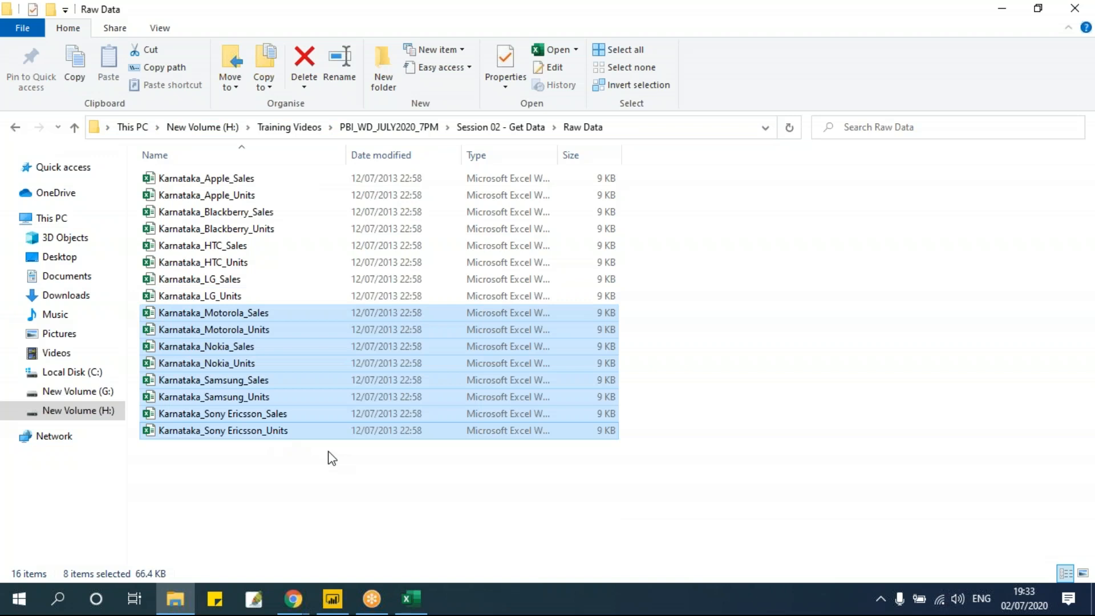
key("ctrl+x")
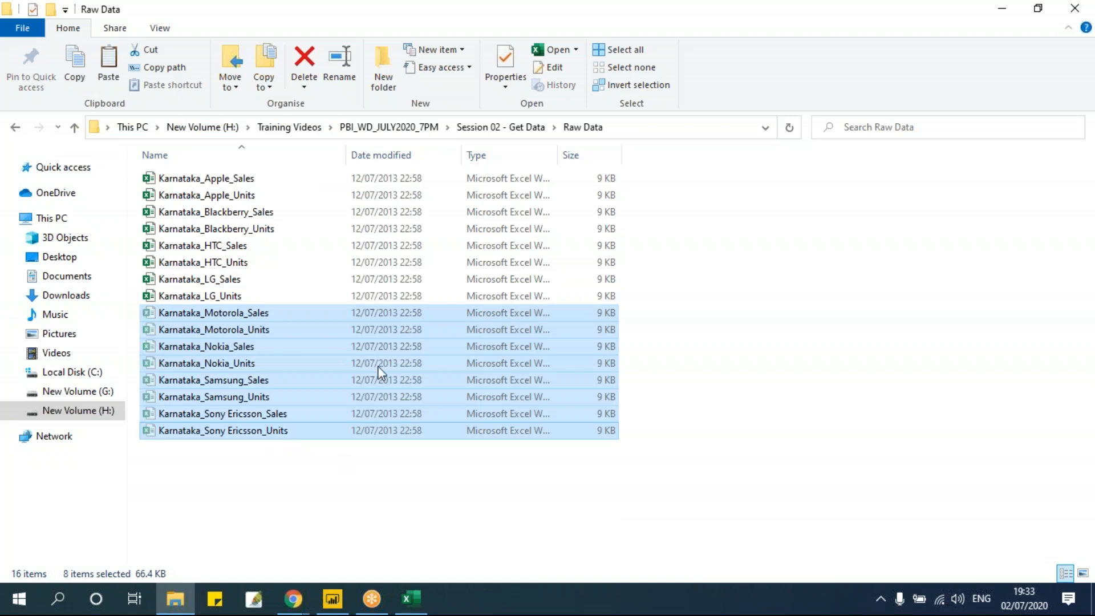
left_click(491, 128)
left_click(273, 378)
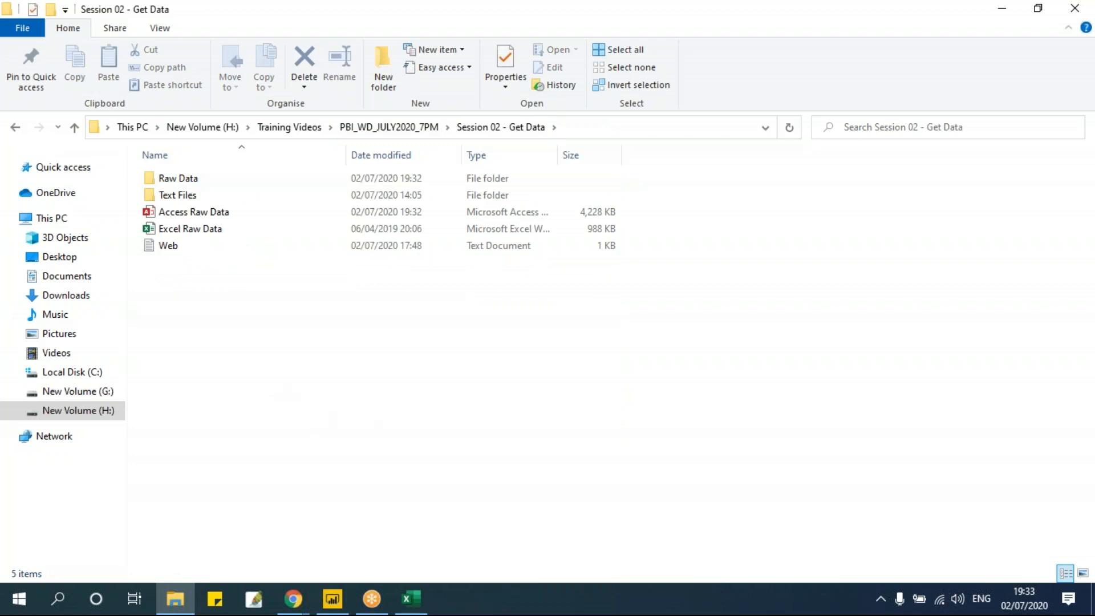
left_click(232, 428)
left_click(189, 182)
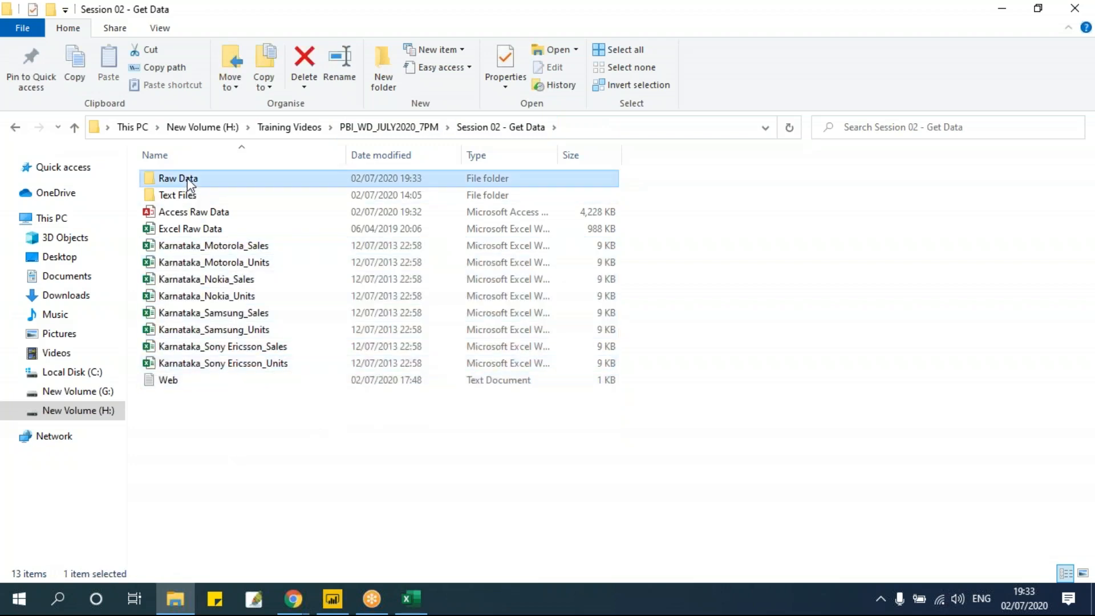
- Check the workbooks in the Raw Data folder and select that folder's full path for copying
double_click(189, 181)
left_click_drag(402, 428, 144, 165)
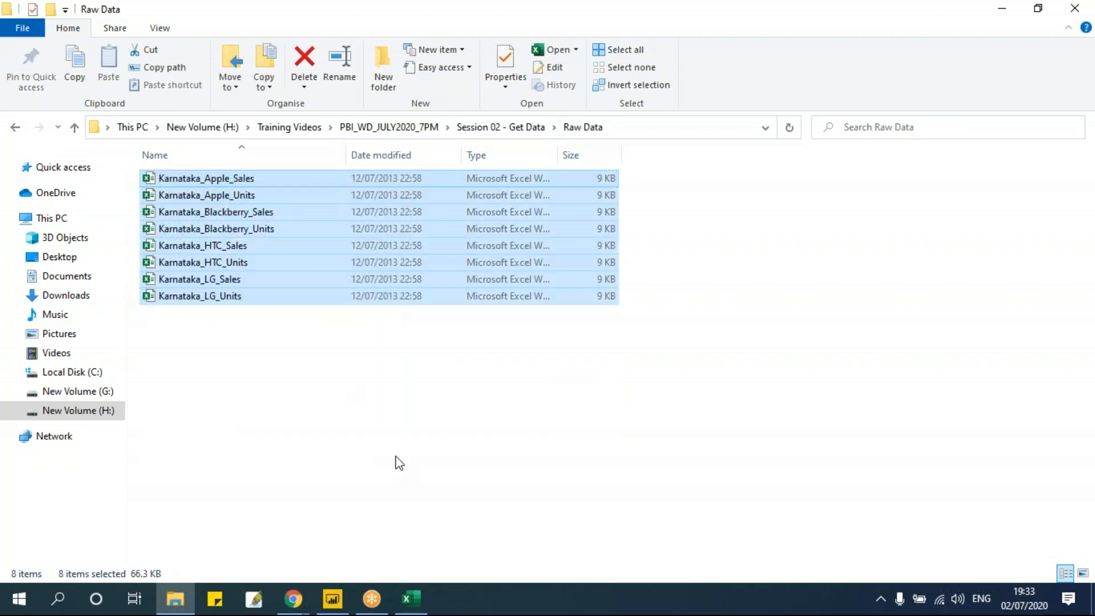
left_click(389, 441)
left_click(514, 130)
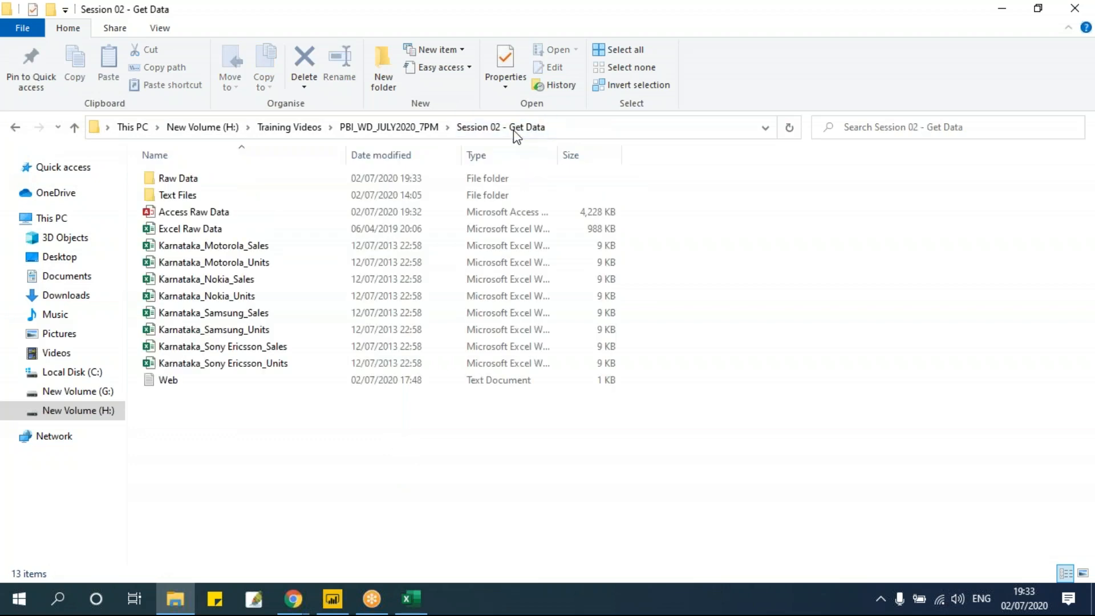
left_click(208, 183)
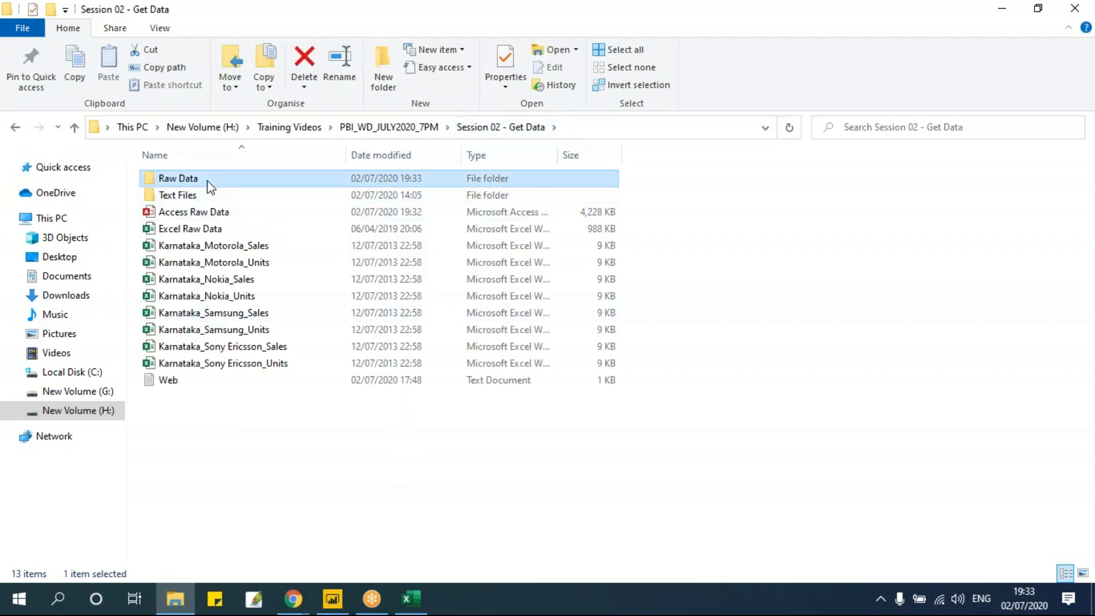
double_click(210, 184)
left_click(640, 130)
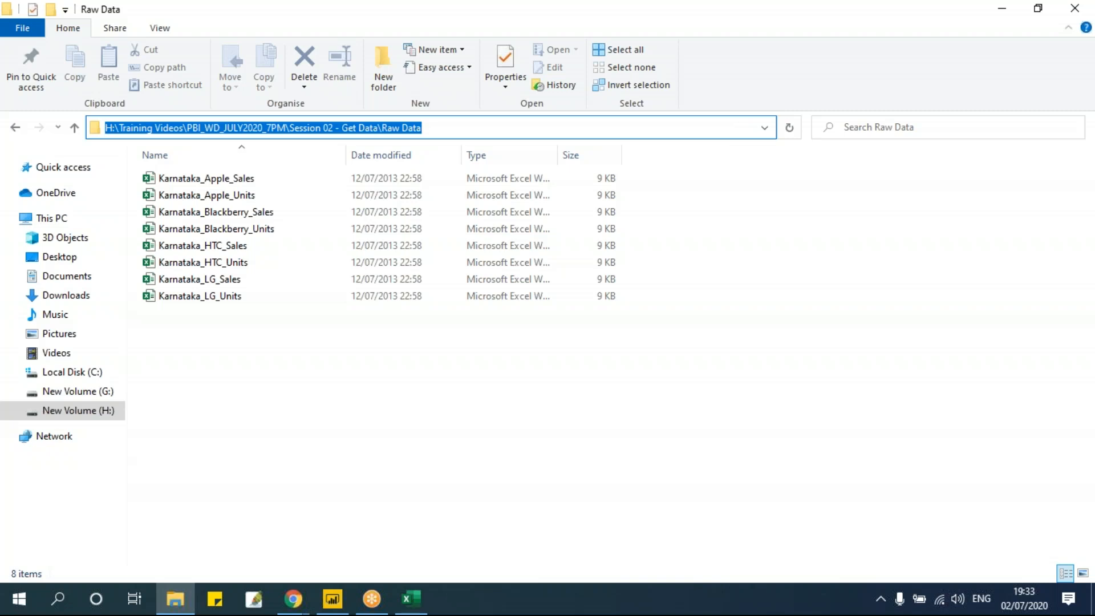
- In Power BI Desktop, start a Folder import with the path H:\Training Videos\PBI_WD_JULY2020_7PM\Session 02 - Get Data\Raw Data
left_click(332, 599)
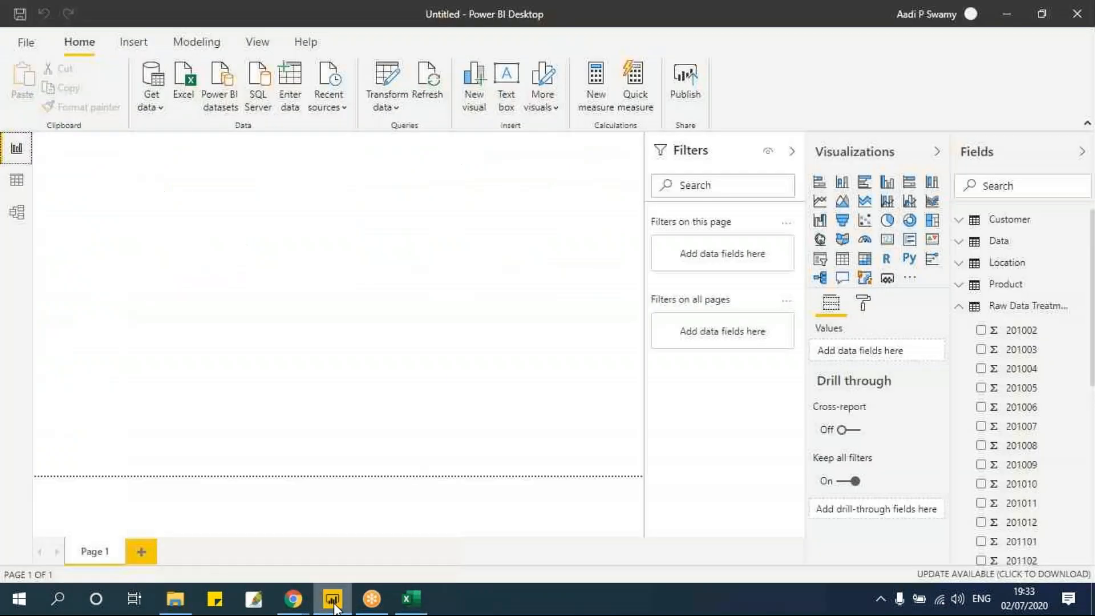
left_click(154, 108)
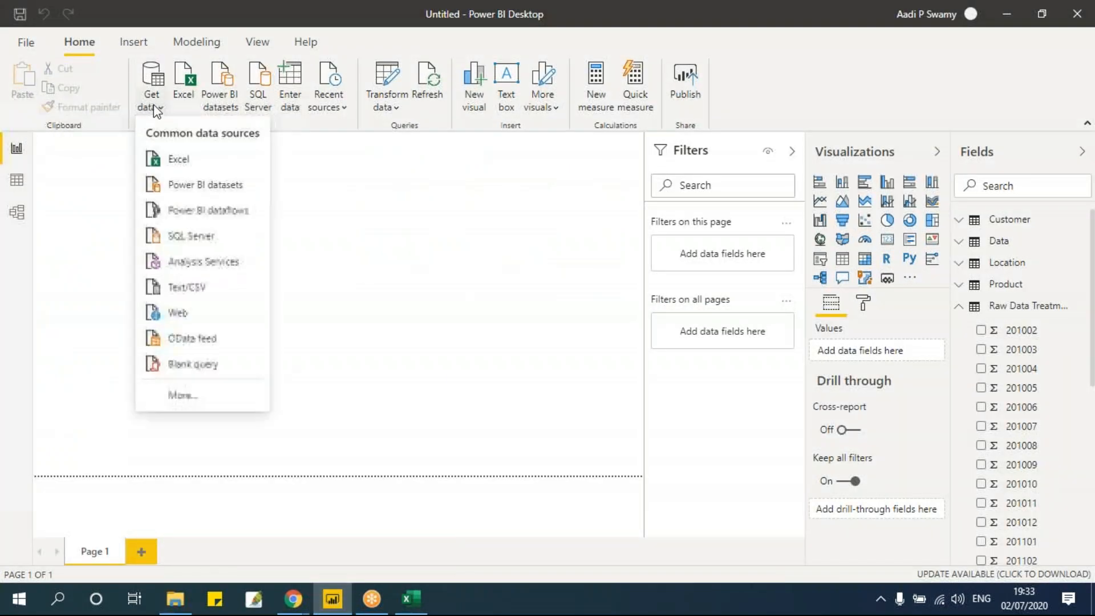
left_click(211, 405)
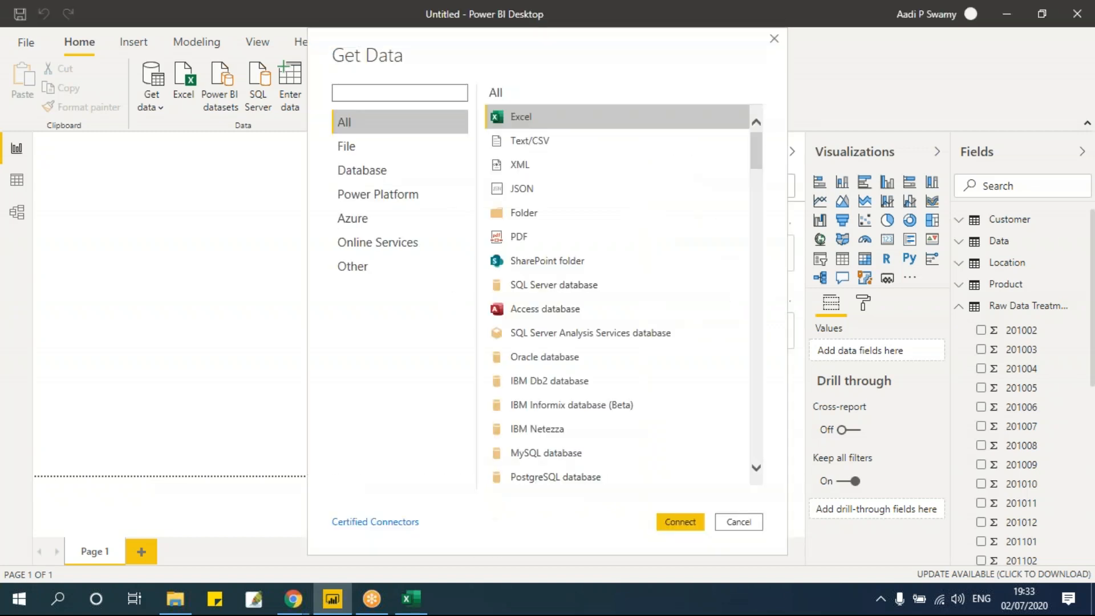
left_click(529, 211)
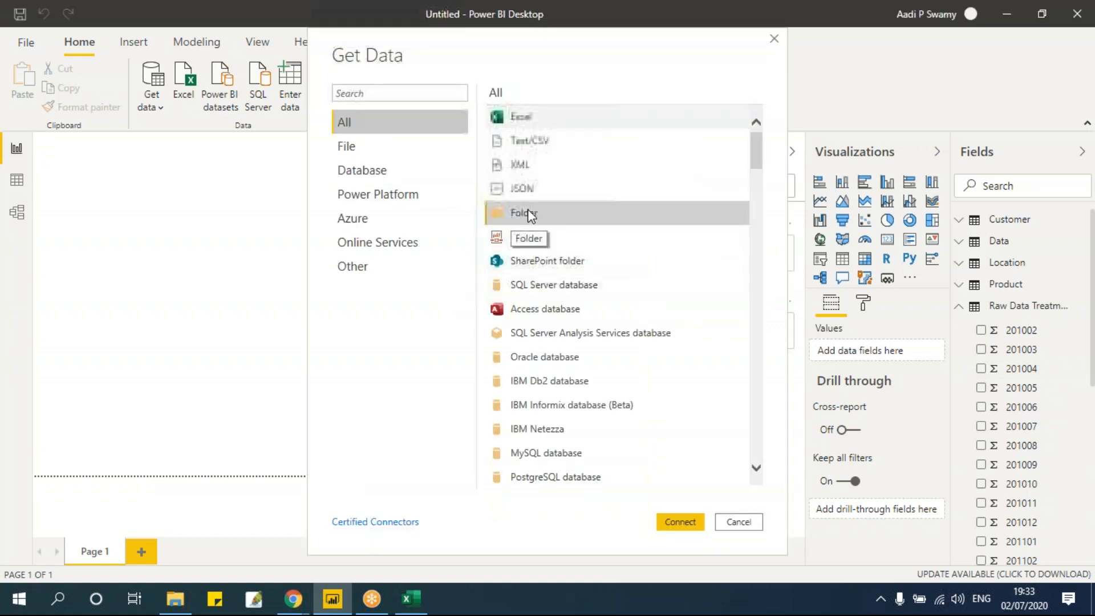
left_click(682, 522)
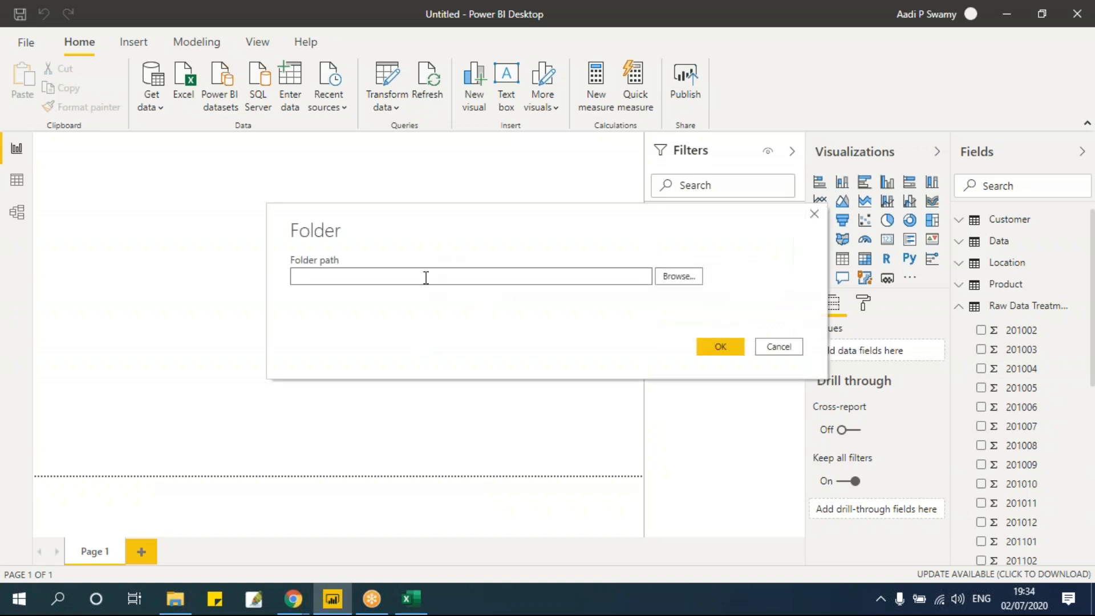
key("ctrl+v")
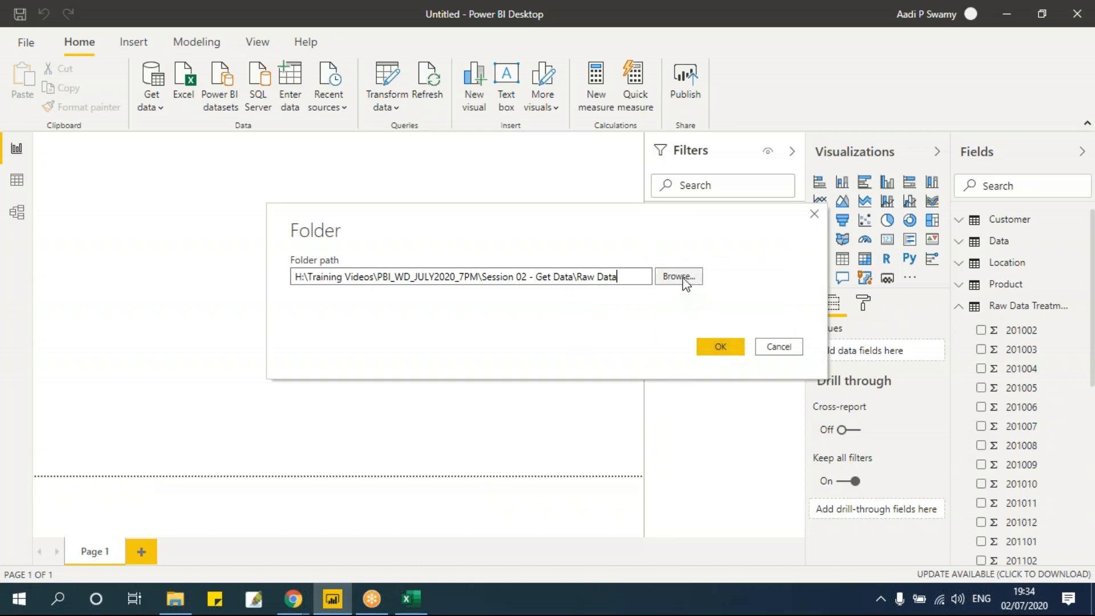
left_click_drag(641, 279, 281, 268)
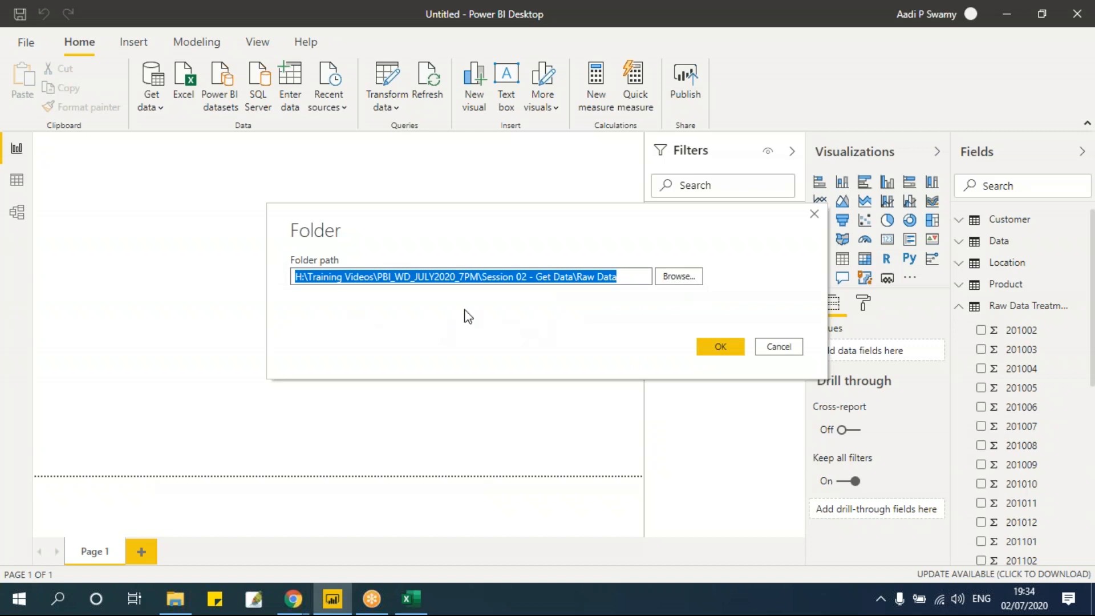
left_click(678, 279)
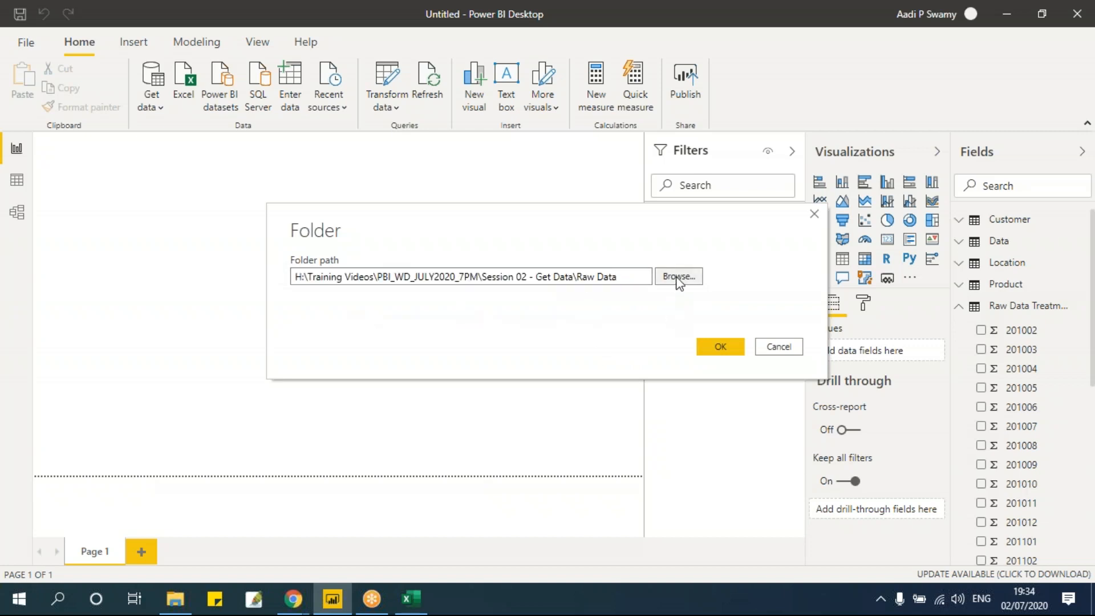
scroll(638, 286, "down", 2)
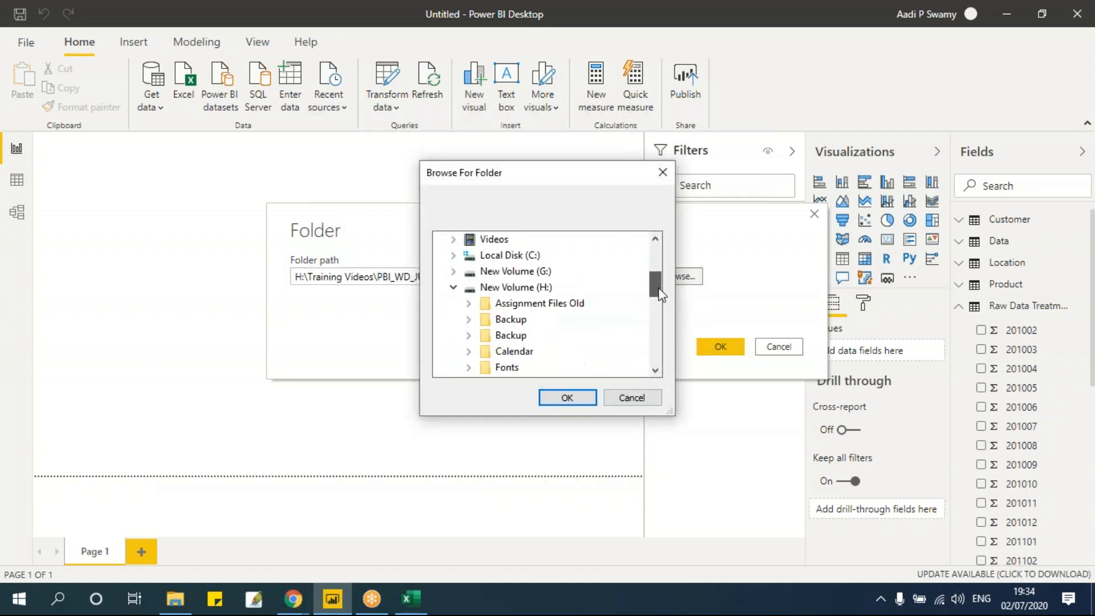
scroll(638, 286, "up", 1)
left_click(632, 398)
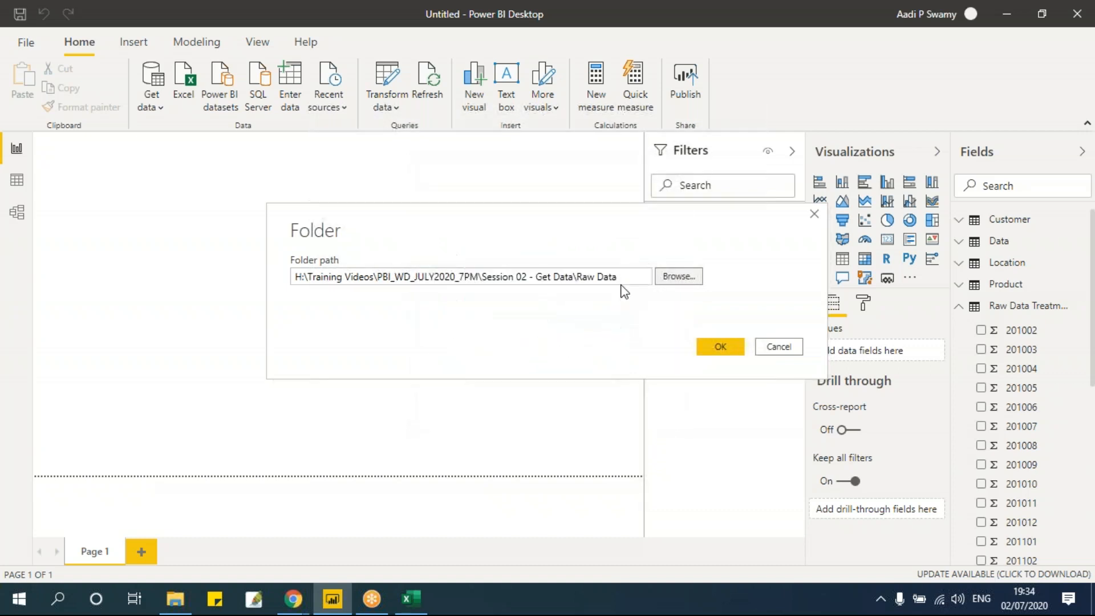
- Confirm the folder path, then combine and transform its files by extracting Sheet1 with the first file as sample
left_click_drag(617, 278, 251, 269)
left_click(720, 348)
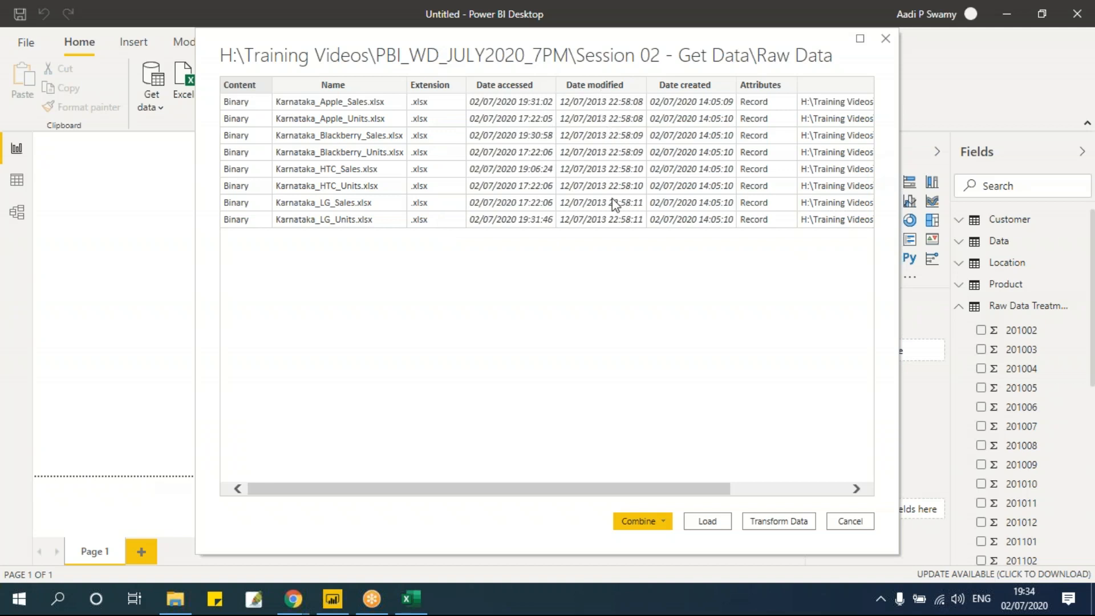
left_click_drag(643, 489, 789, 491)
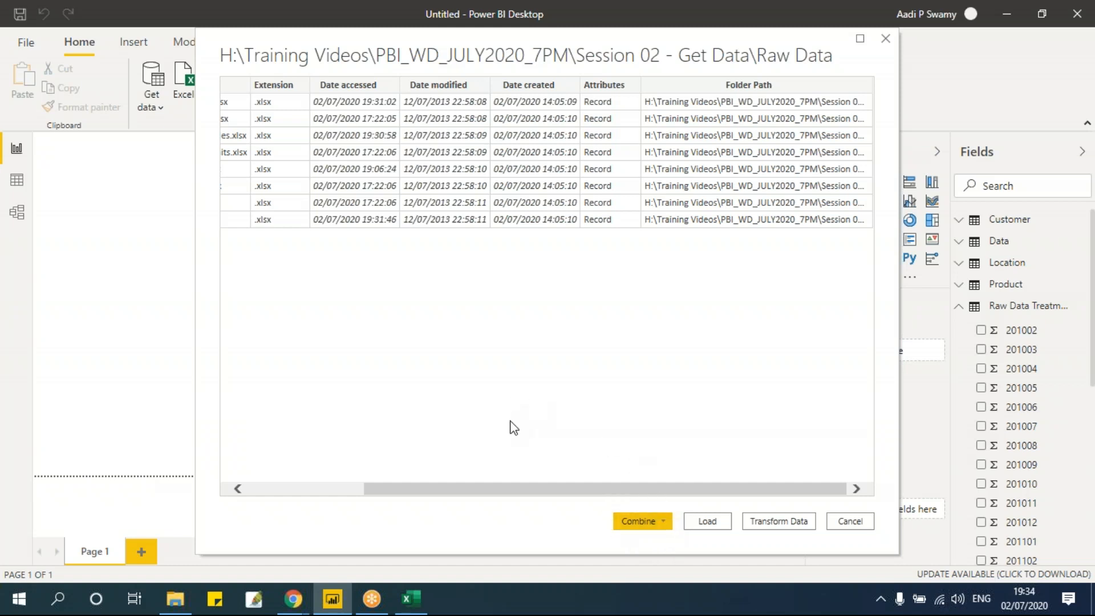
left_click(664, 523)
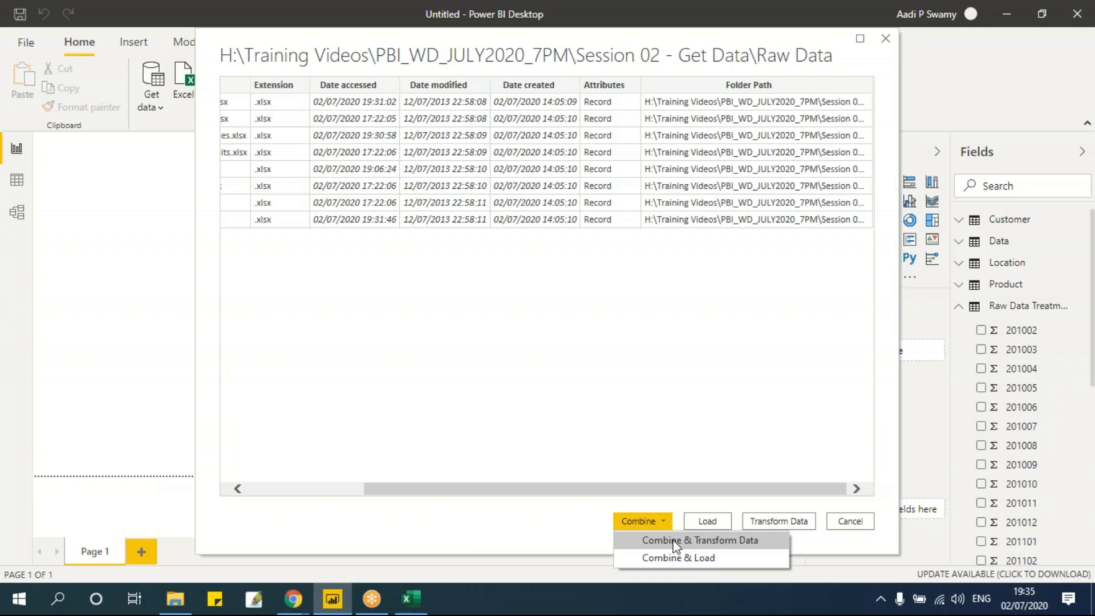
left_click(676, 542)
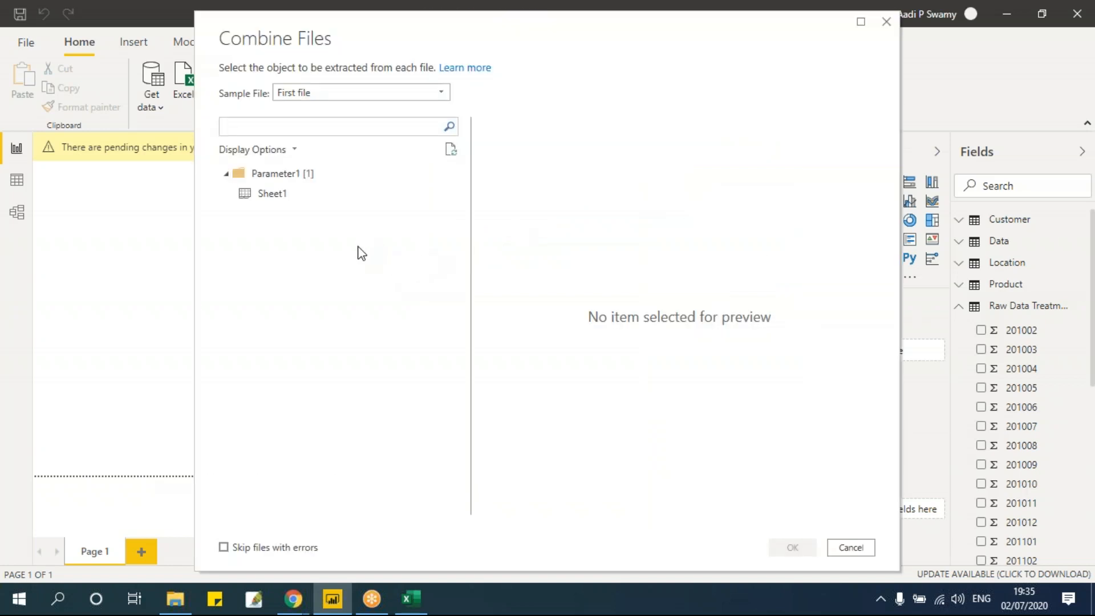
left_click(271, 195)
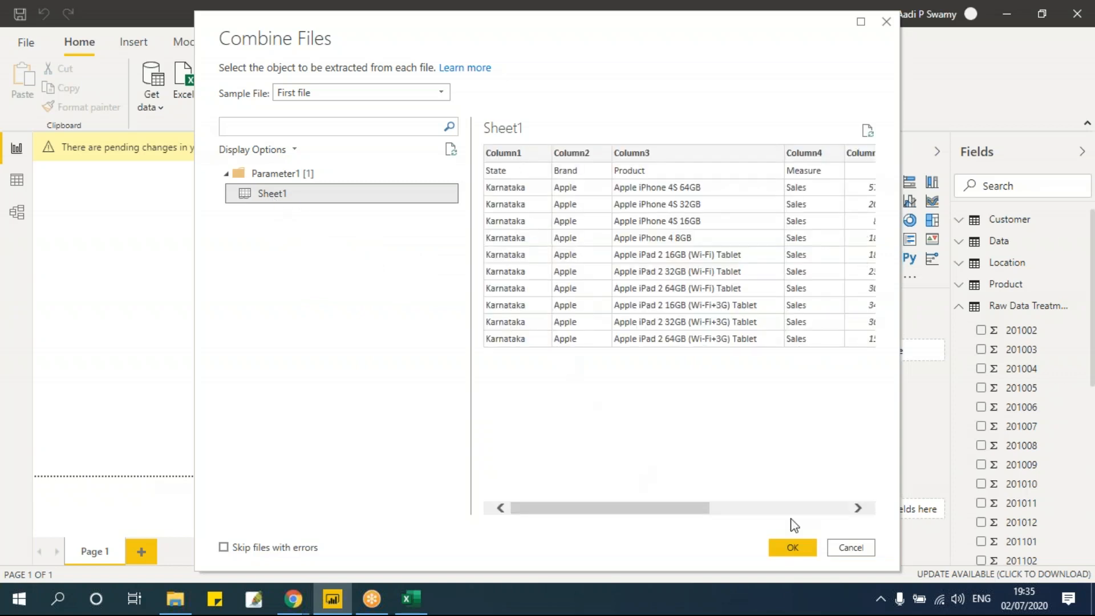
left_click(798, 547)
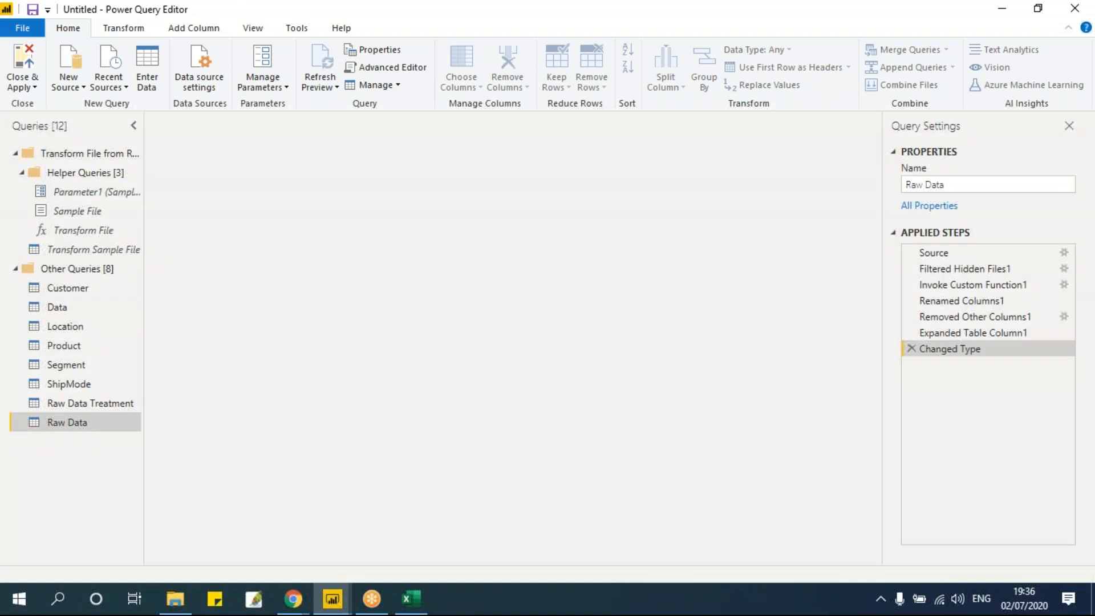
- Apply the pending query changes in Power BI Desktop and return to the Raw Data query in Power Query Editor
key("alt+Tab")
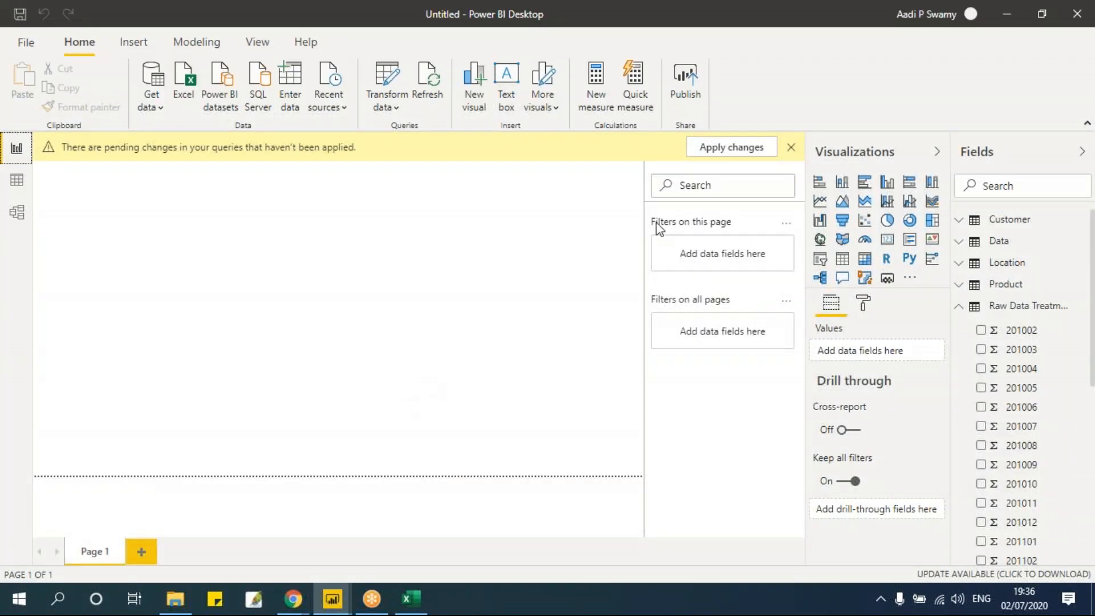
left_click(743, 148)
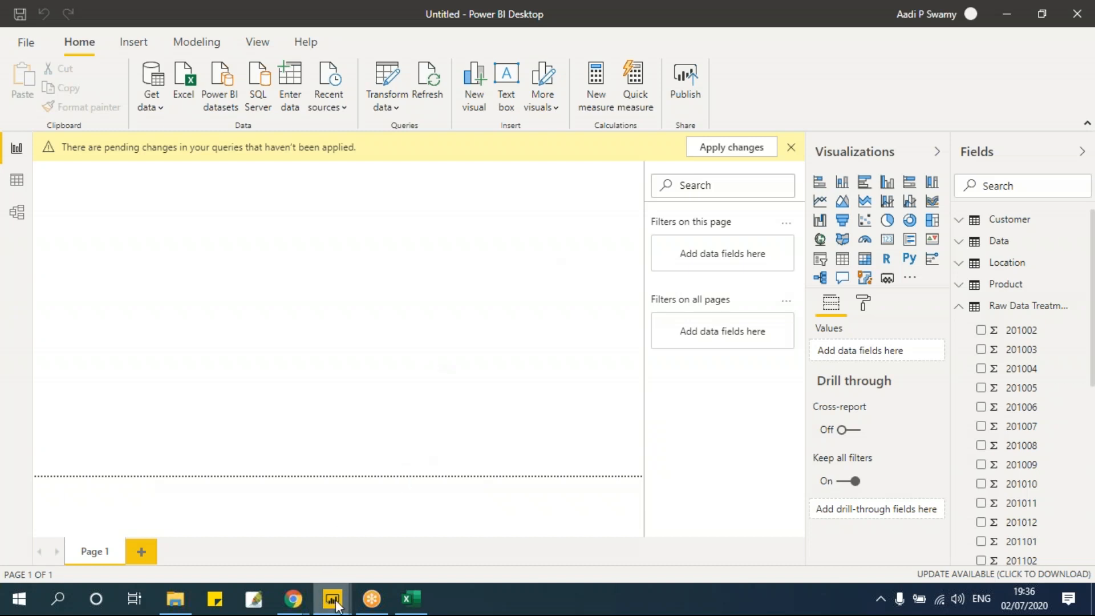
mouse_move(336, 605)
left_click(342, 548)
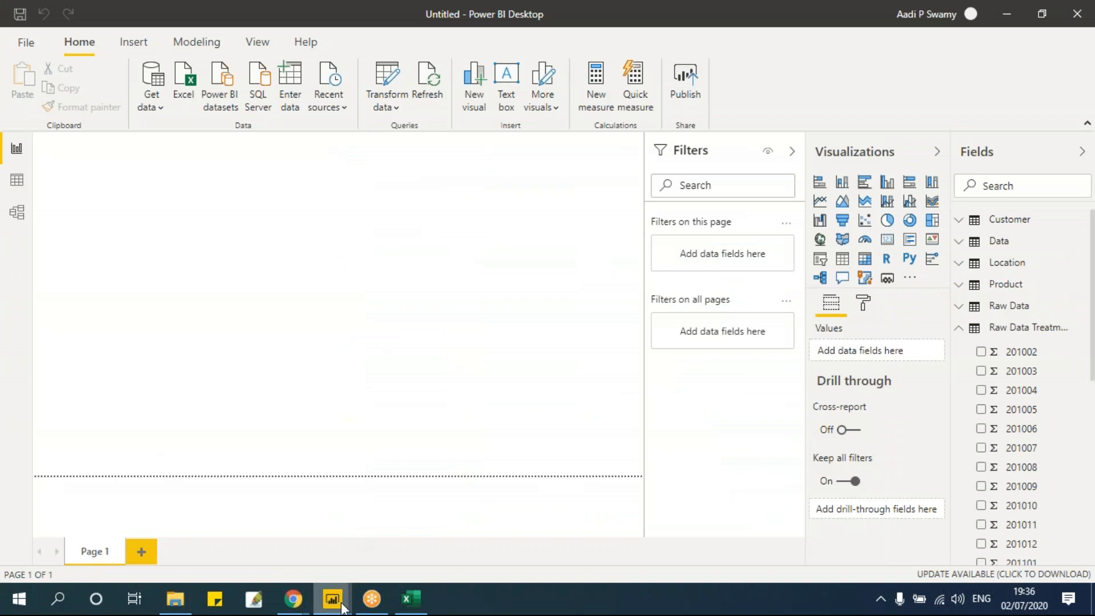
mouse_move(352, 584)
left_click(401, 555)
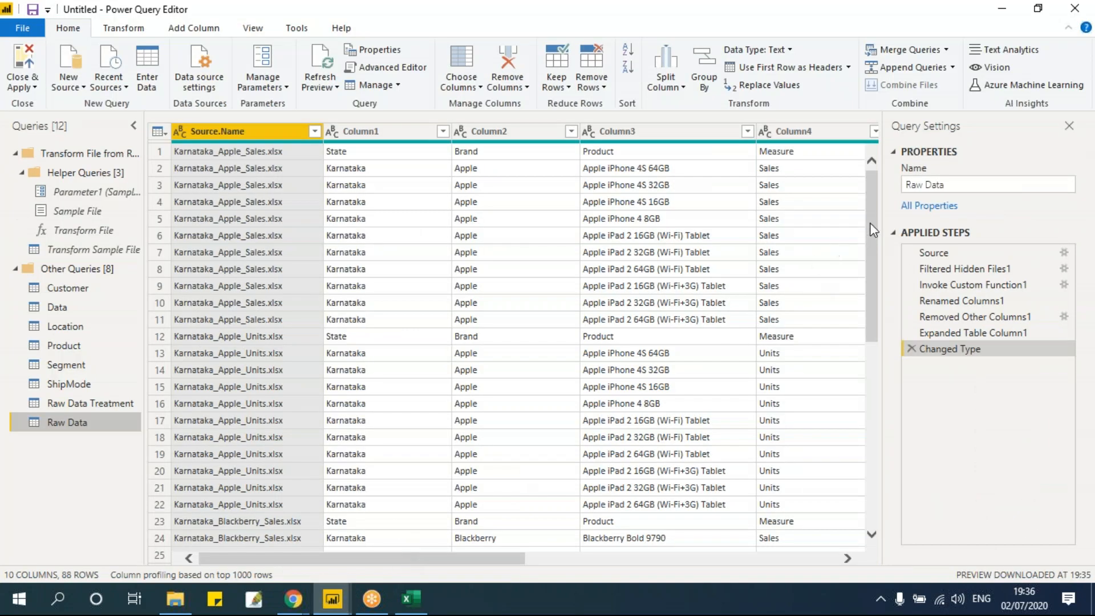
- Compare the brand values in Column2 of the combined Raw Data query with the workbooks in the Raw Data folder
mouse_move(875, 194)
left_mouse_down()
mouse_move(879, 508)
mouse_move(872, 210)
left_mouse_up()
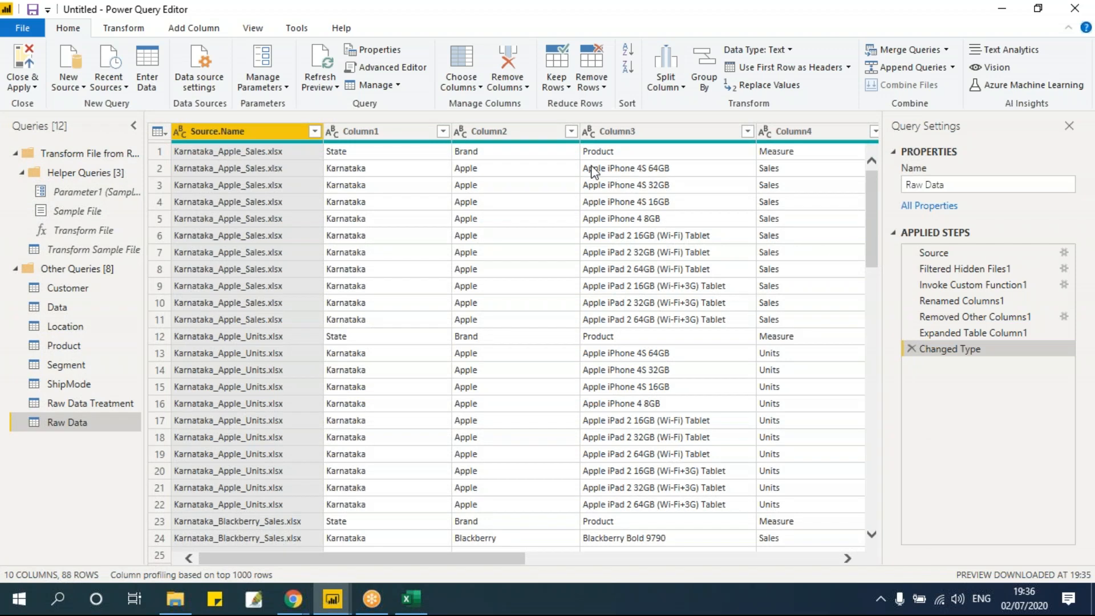
left_click(570, 131)
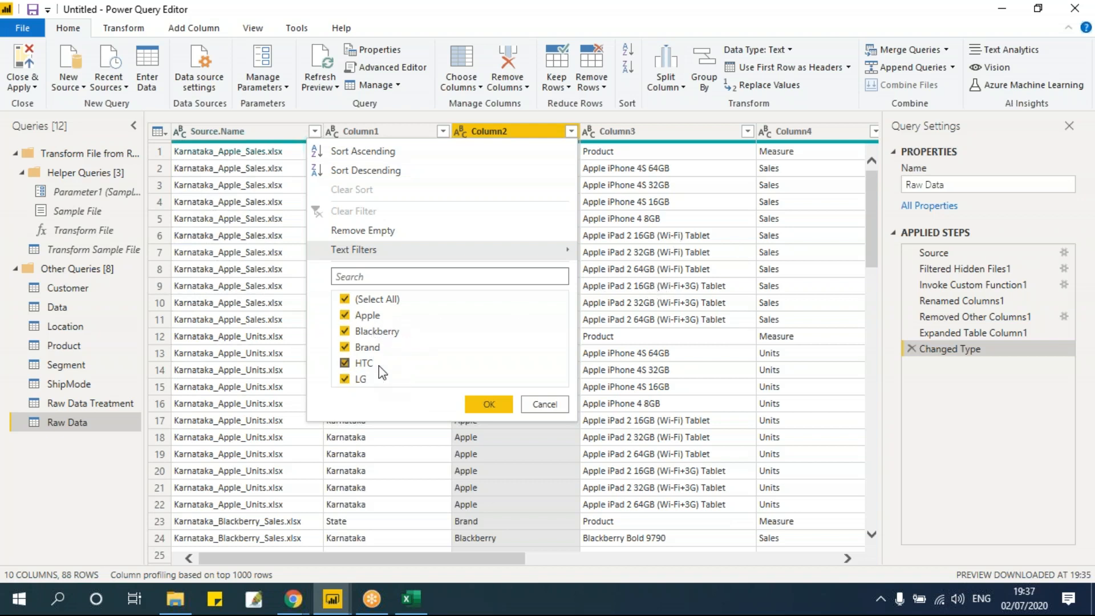
left_click(544, 405)
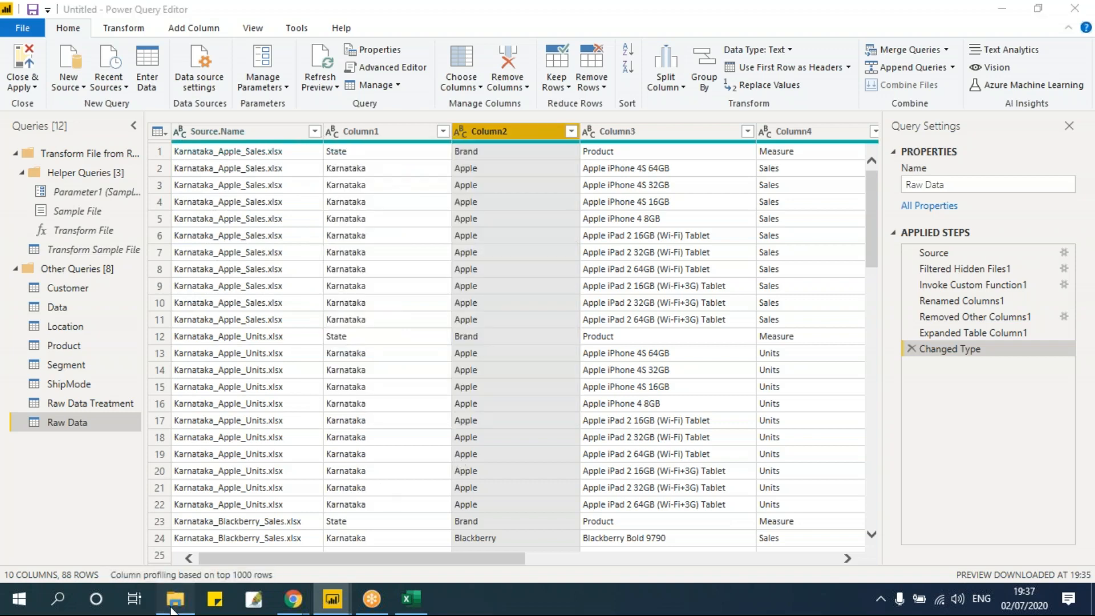
left_click(175, 599)
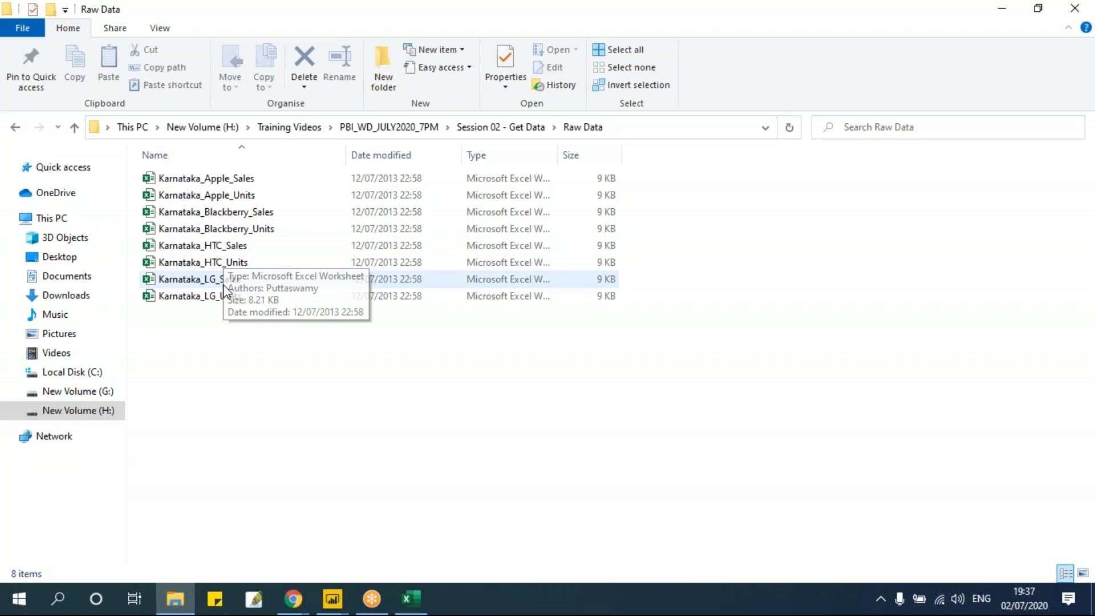
left_click(338, 610)
left_click(375, 549)
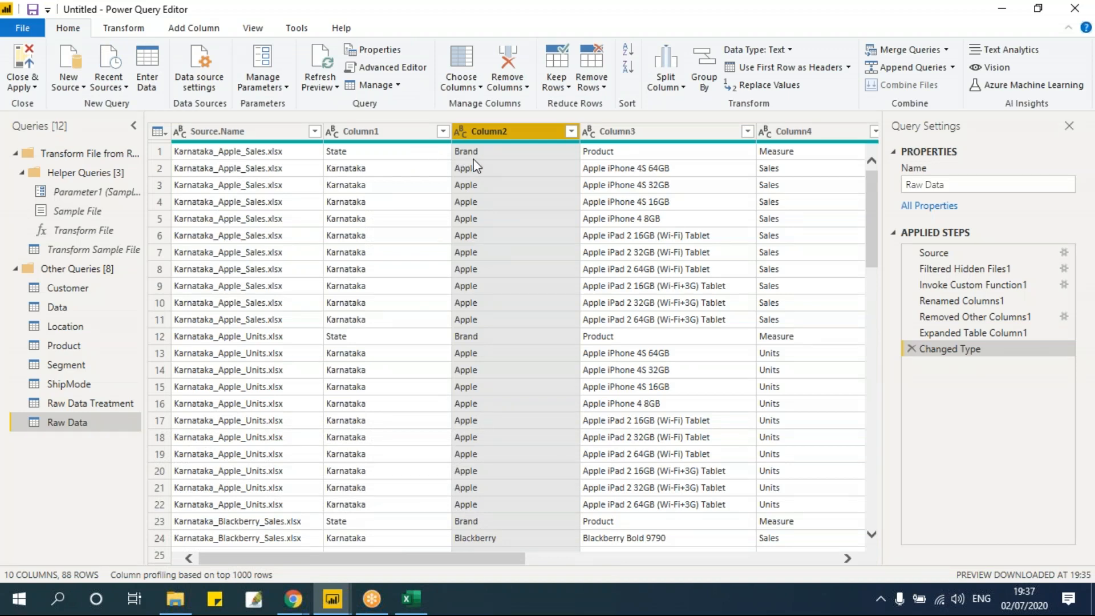
- Promote the first row of the Raw Data query to column headers
left_click(781, 68)
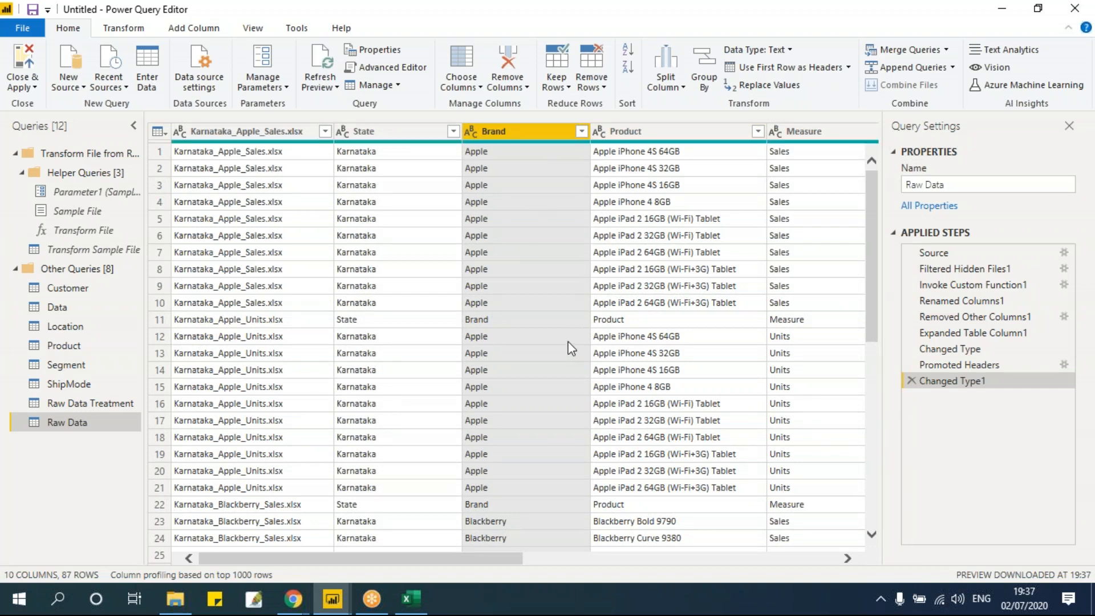
mouse_move(869, 182)
left_mouse_down()
mouse_move(863, 467)
mouse_move(856, 166)
left_mouse_up()
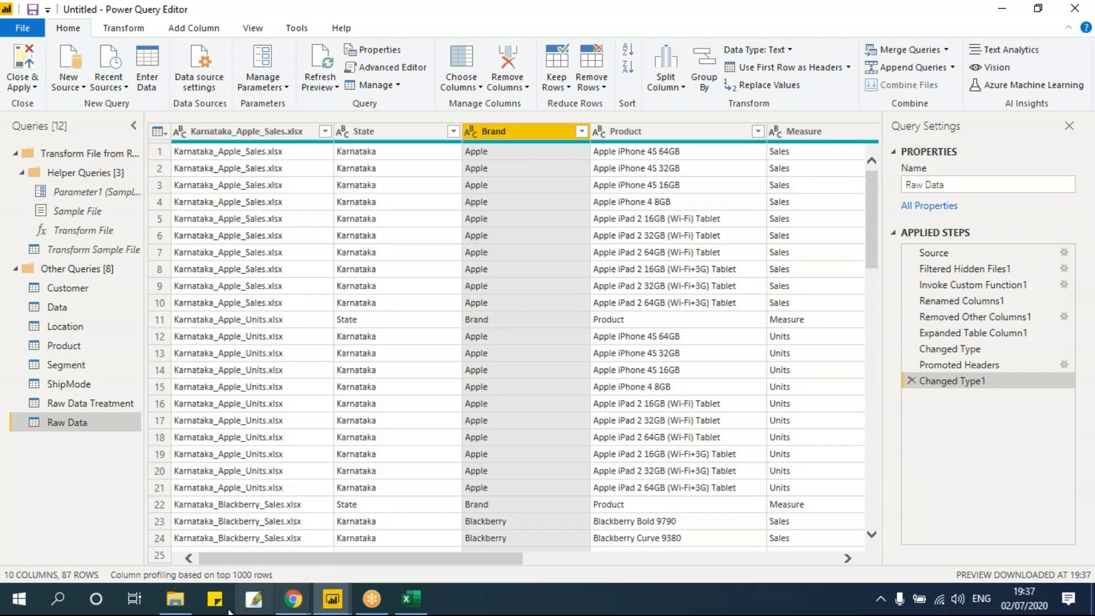
- Move the eight Karnataka Motorola, Nokia, Samsung and Sony Ericsson workbooks from the Session 02 - Get Data folder into its Raw Data subfolder
left_click(175, 599)
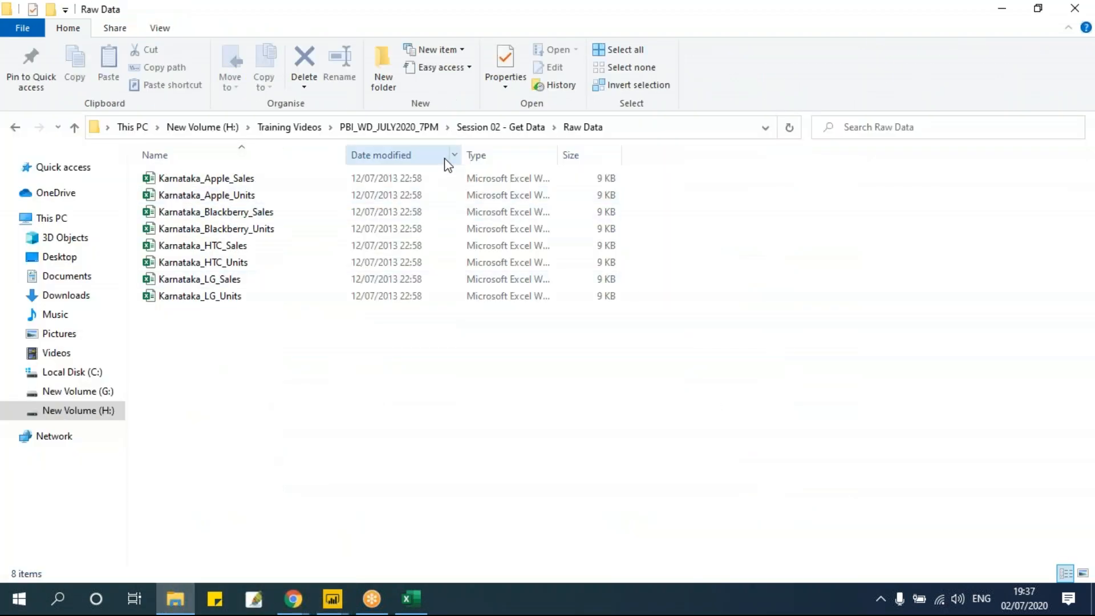
left_click(489, 128)
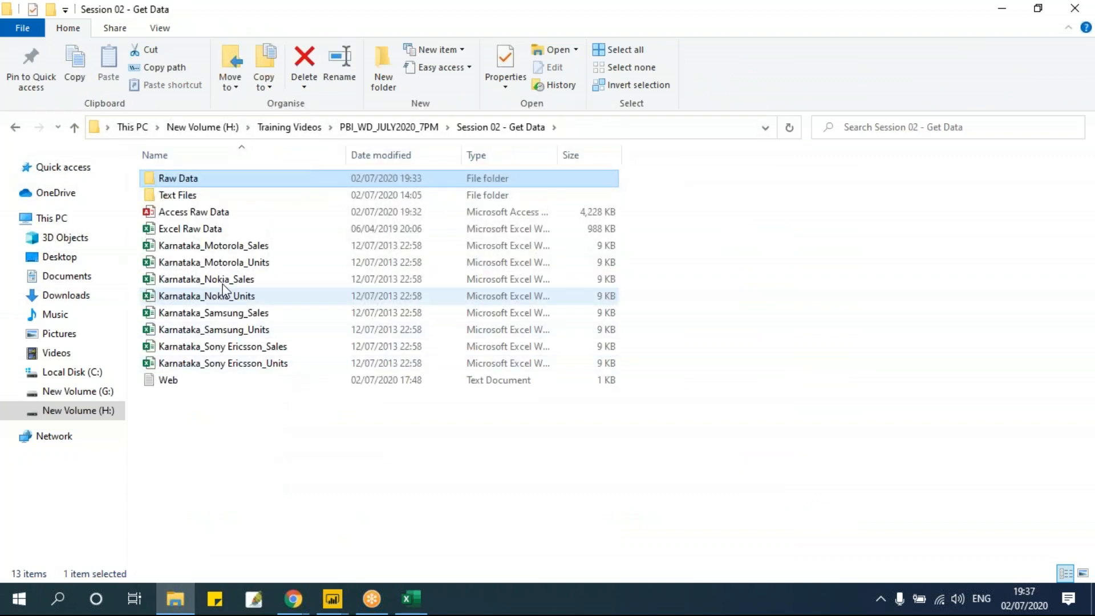
left_click(218, 246)
left_click(249, 368, "shift")
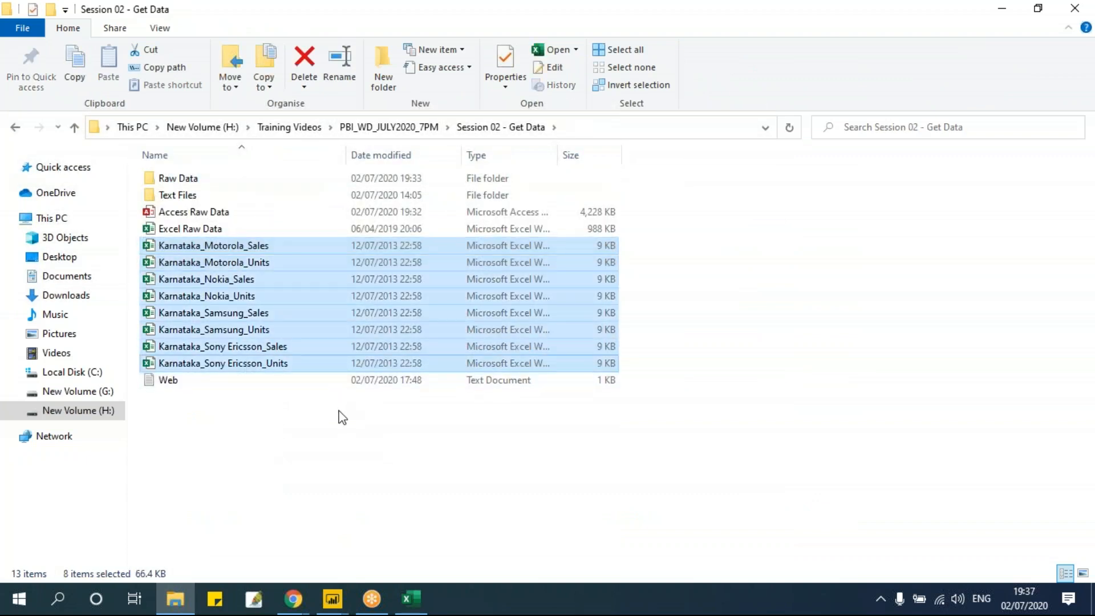
key("ctrl+x")
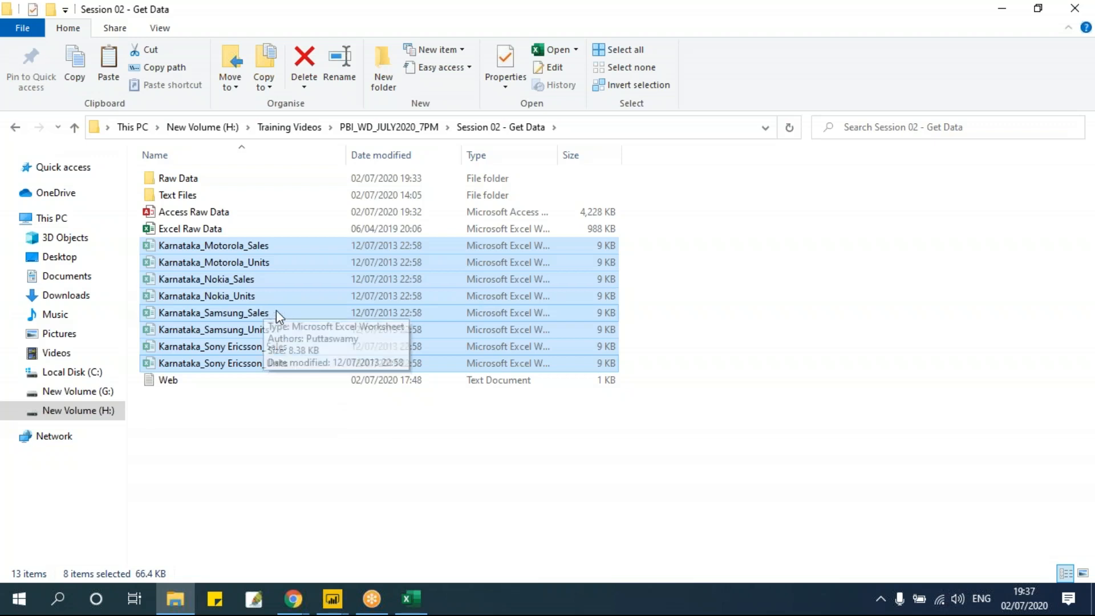
double_click(194, 179)
key("ctrl+v")
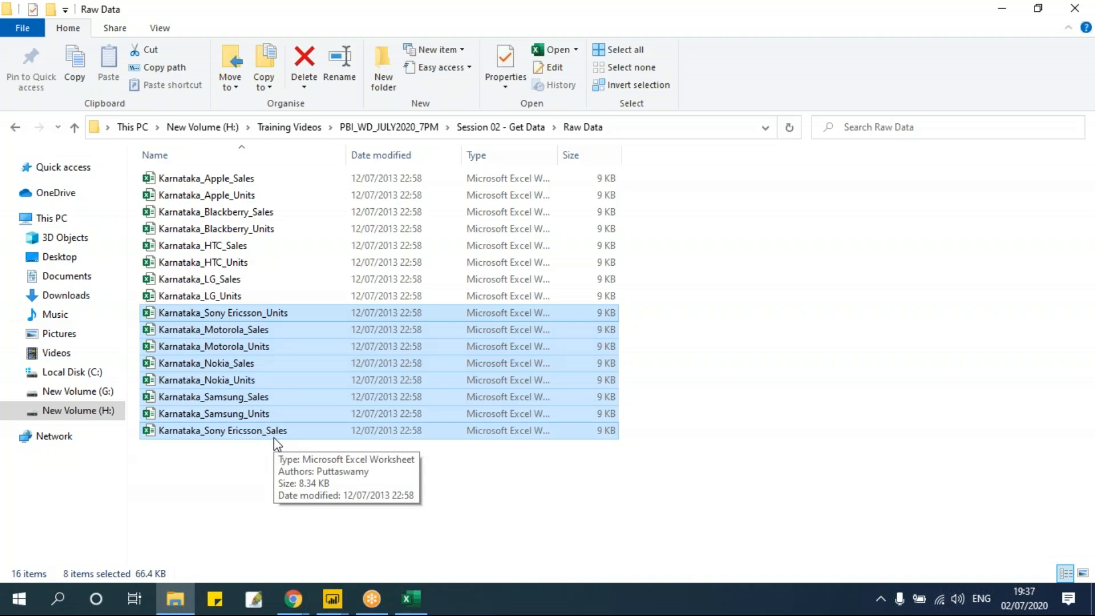
- Switch back to Power Query Editor, review the Raw Data rows and the data sources, and refresh all query previews
mouse_move(332, 598)
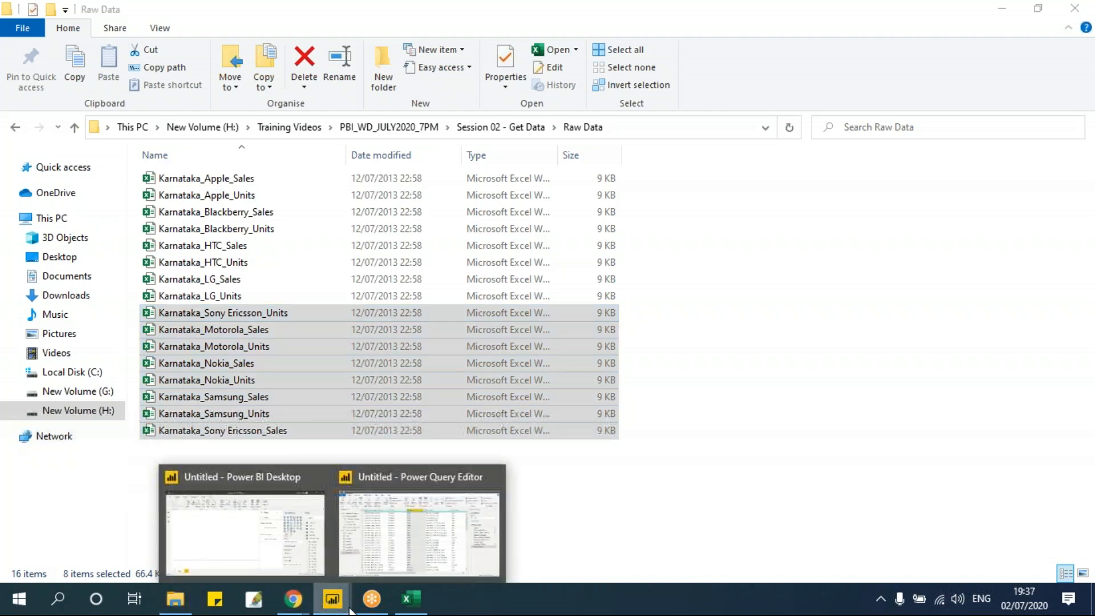
left_click(393, 571)
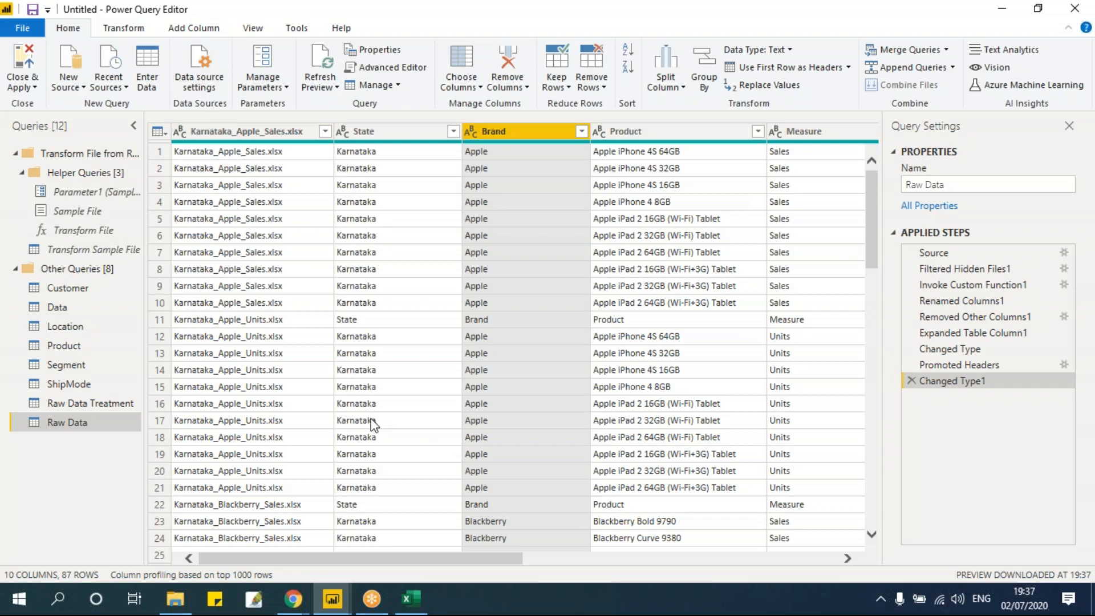
left_click_drag(870, 232, 886, 515)
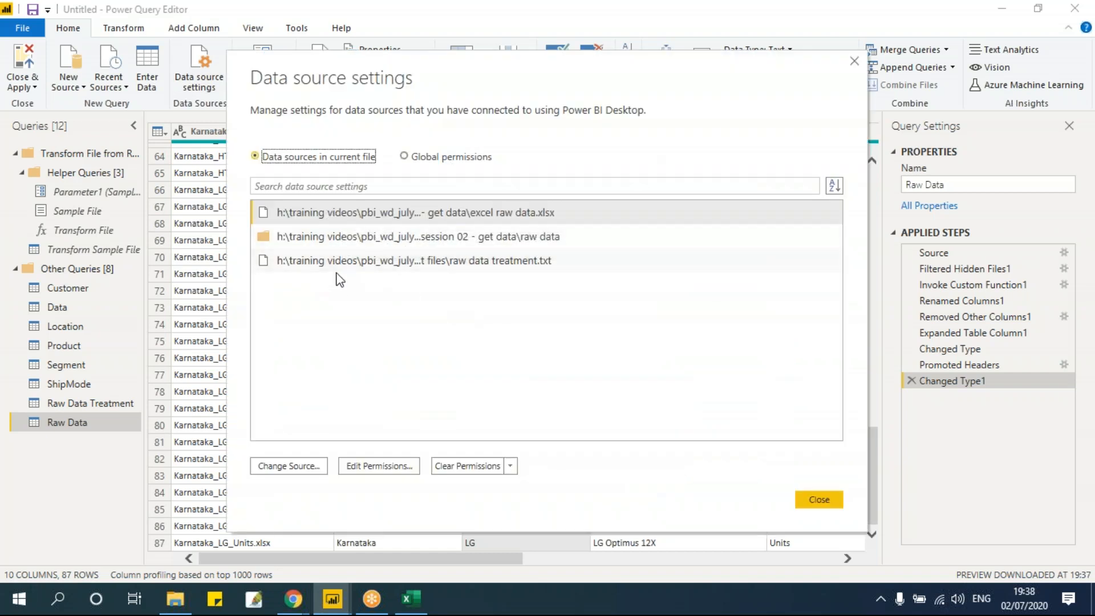
left_click(821, 502)
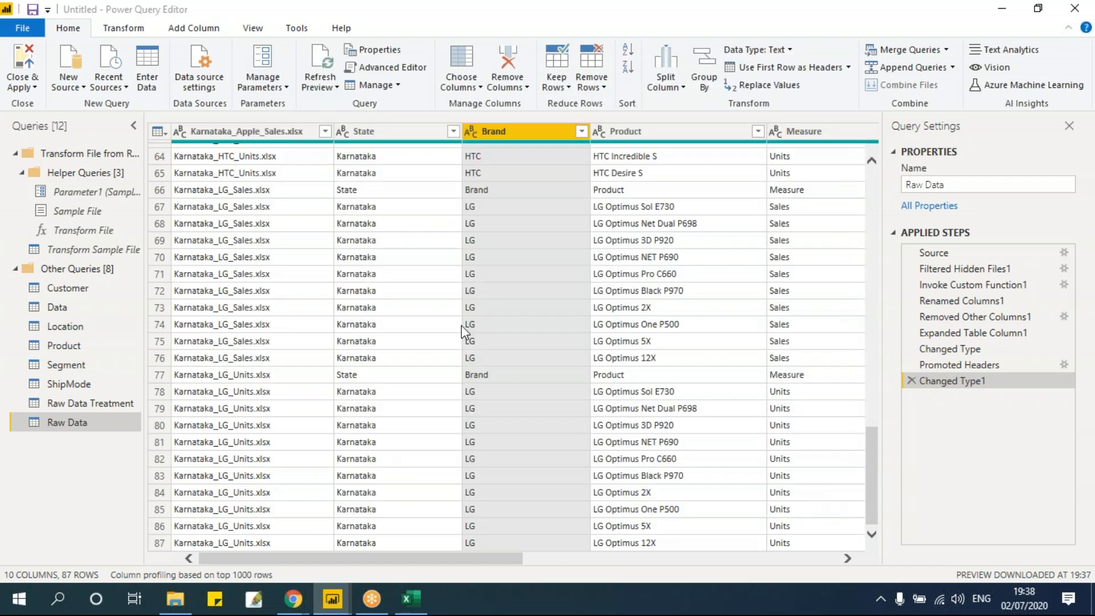
left_click(327, 88)
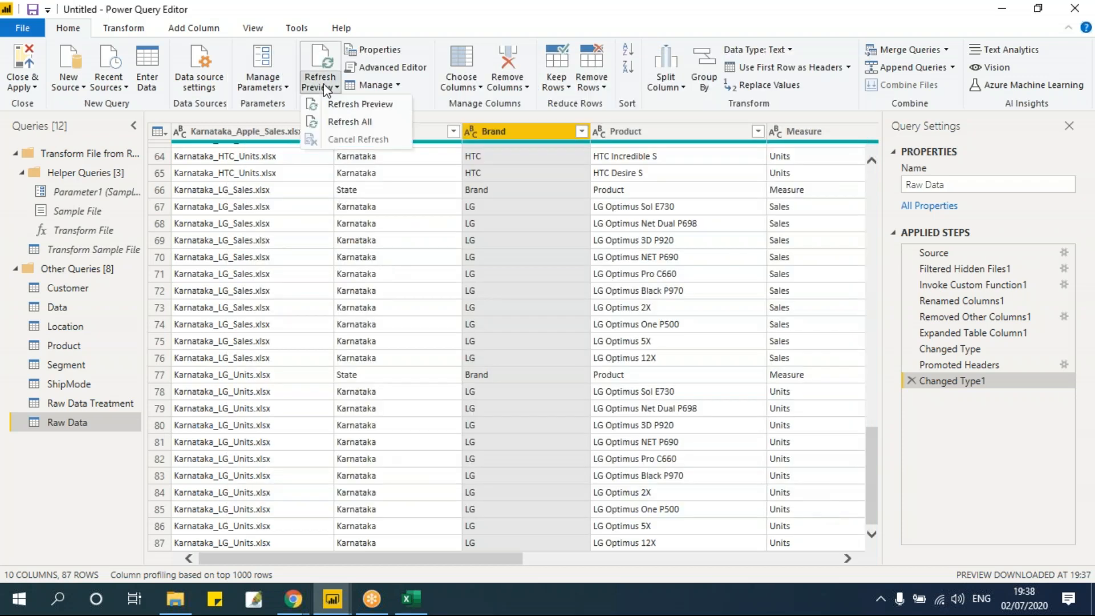
left_click(342, 123)
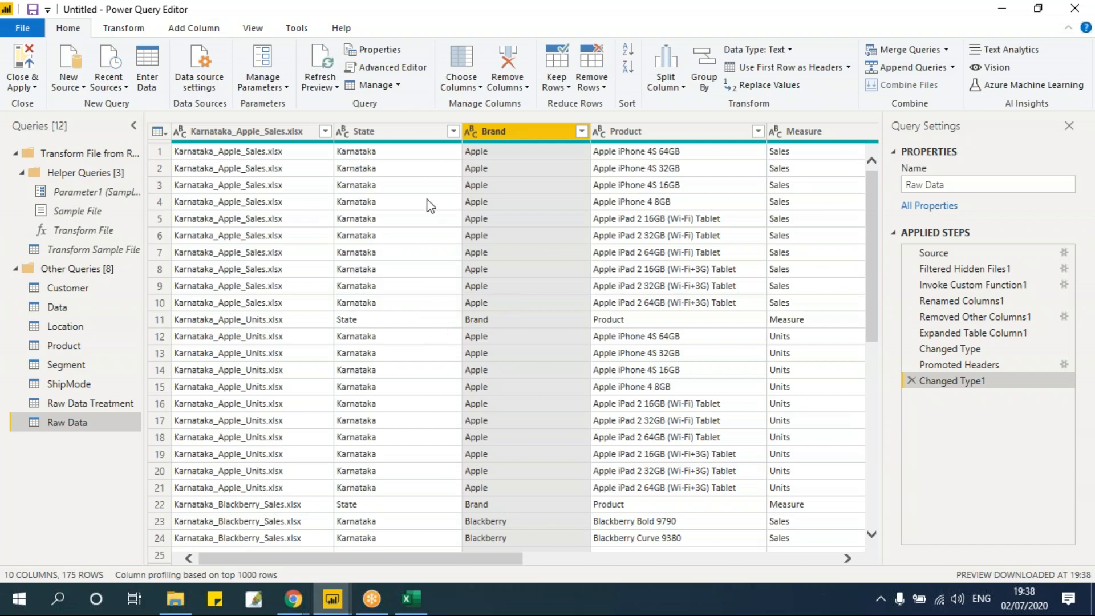
- Compare the Brand values in the refreshed Raw Data query with the workbooks in the Raw Data folder, then view the Customer query
left_click(582, 131)
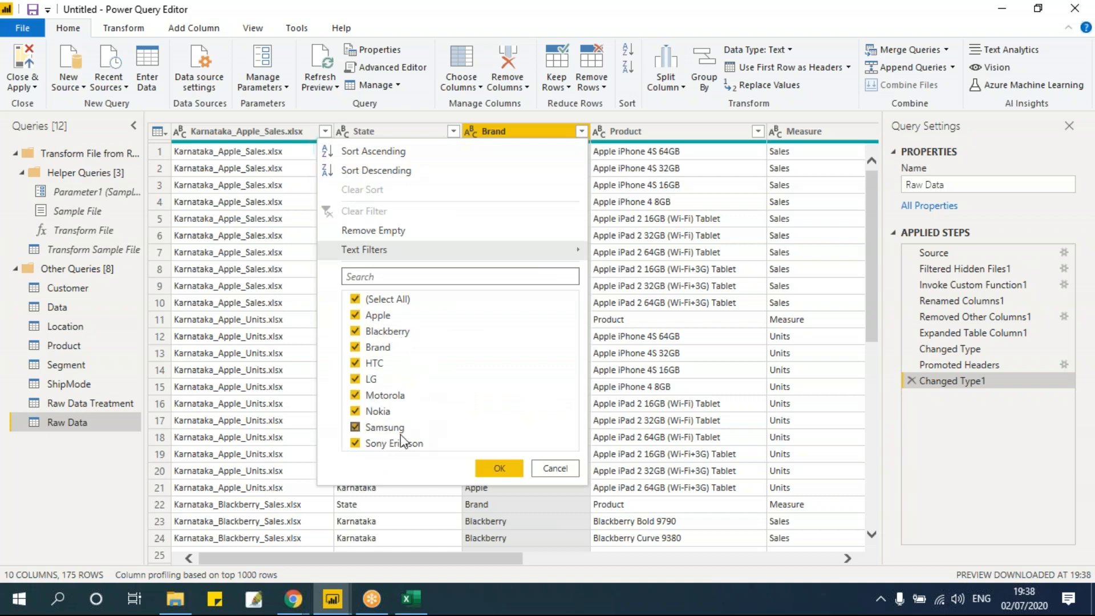
left_click(563, 468)
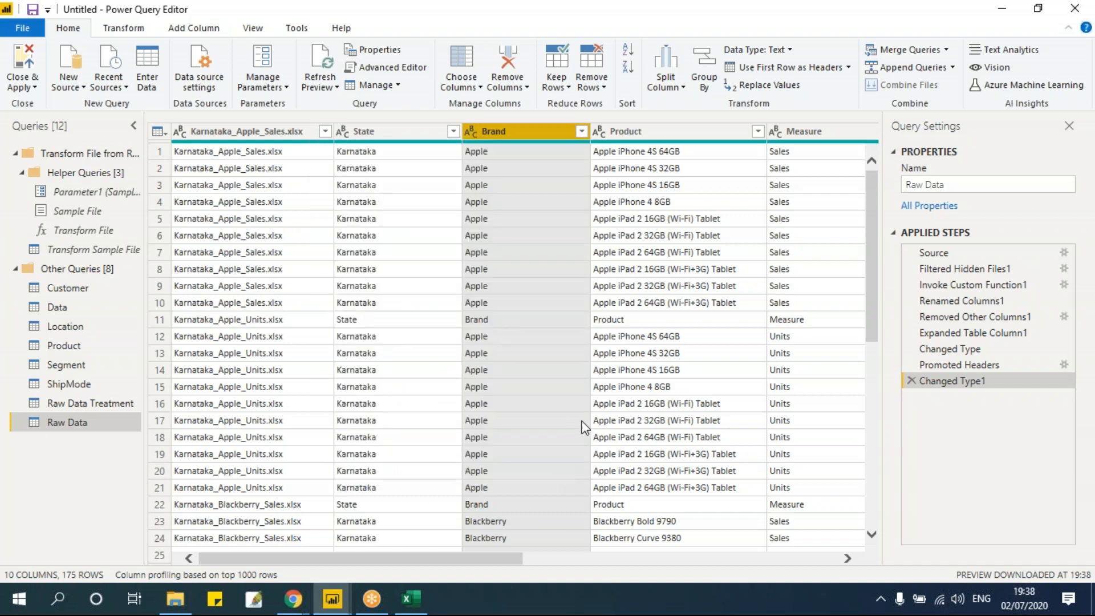
left_click(166, 606)
left_click_drag(556, 522, 211, 317)
left_click(310, 491)
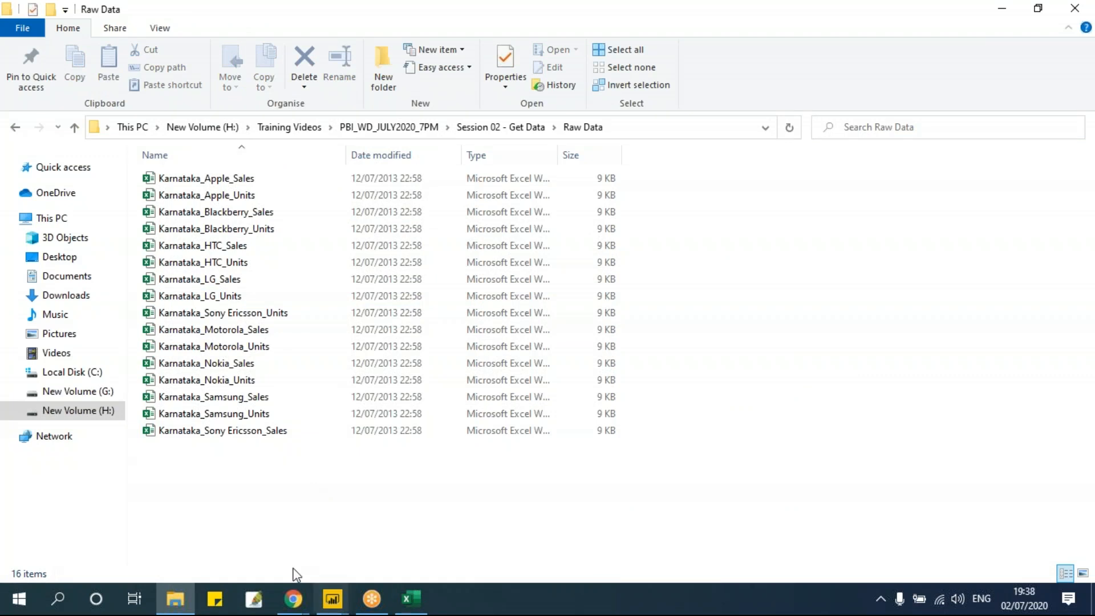
mouse_move(332, 598)
left_click(393, 559)
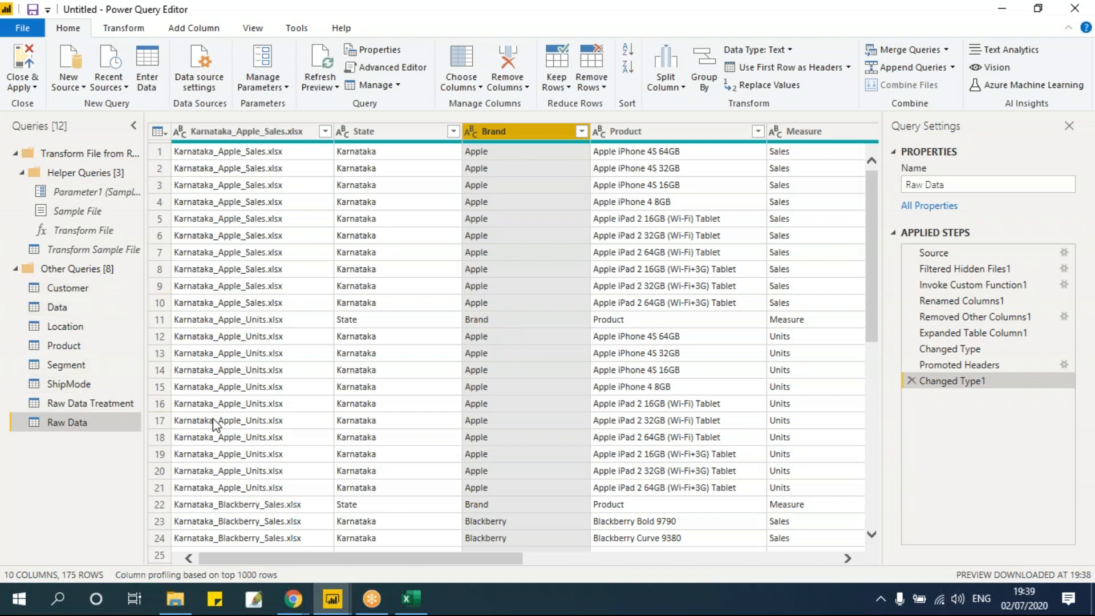
left_click(79, 290)
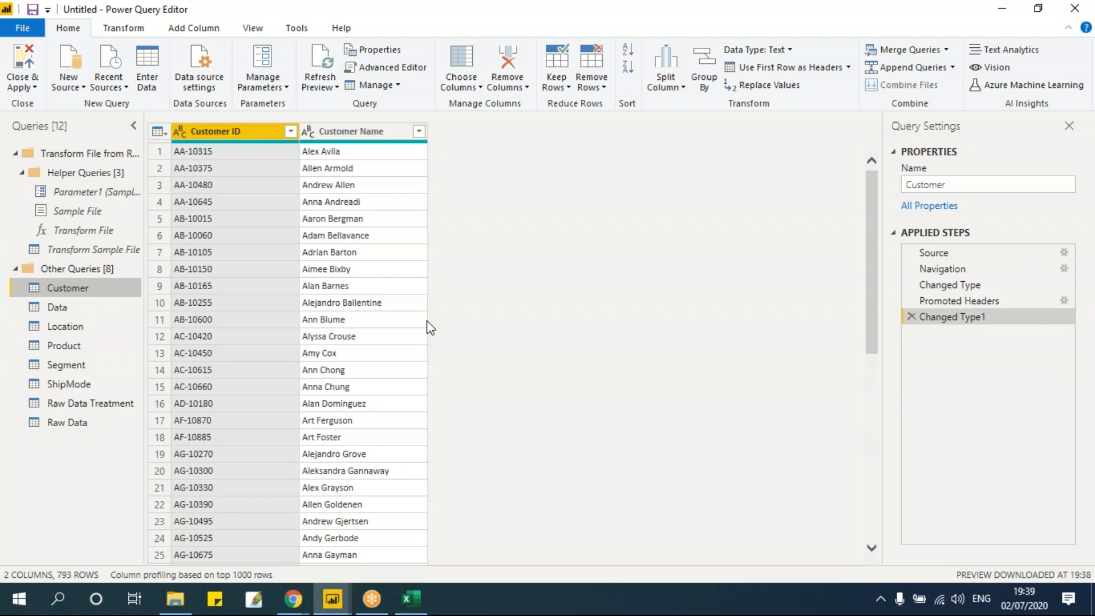
- Open the Web text file in the Session 02 - Get Data folder and copy its Wikipedia URL
left_click(175, 599)
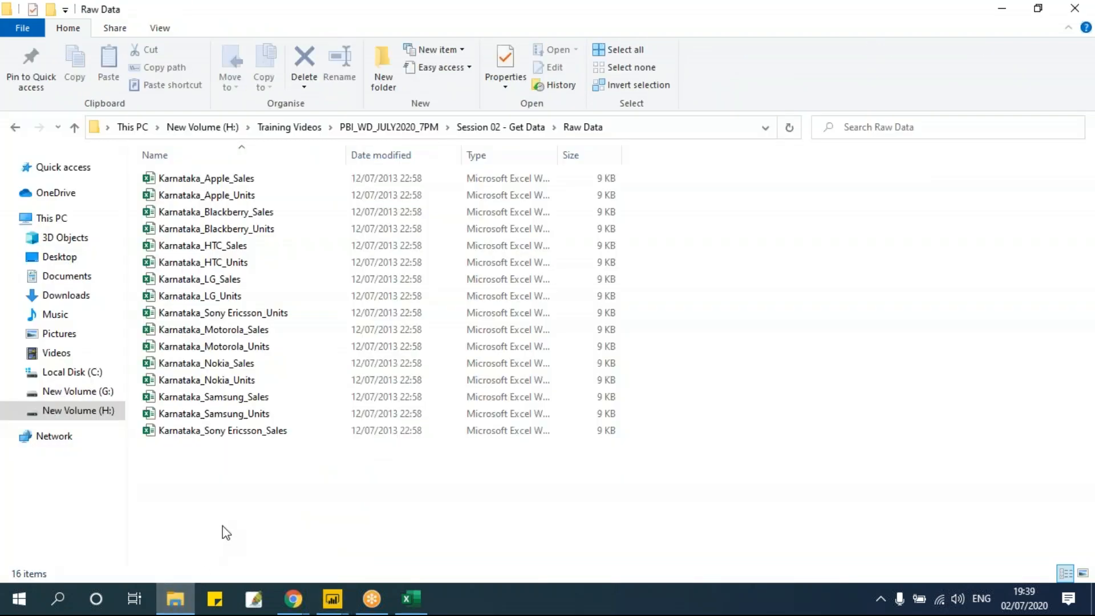
left_click(416, 131)
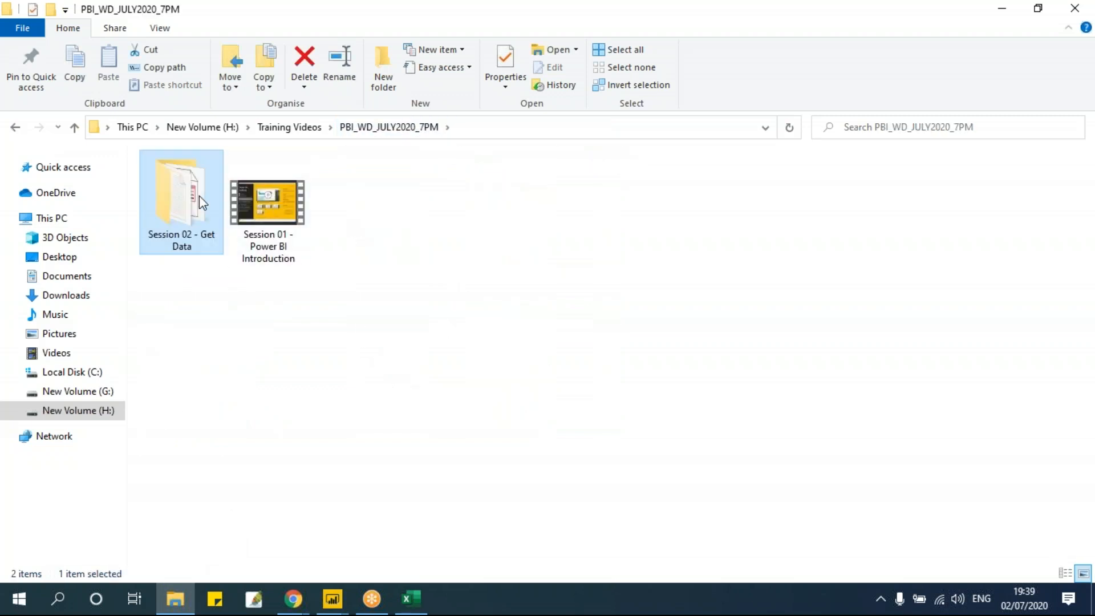
double_click(200, 197)
left_click(173, 245)
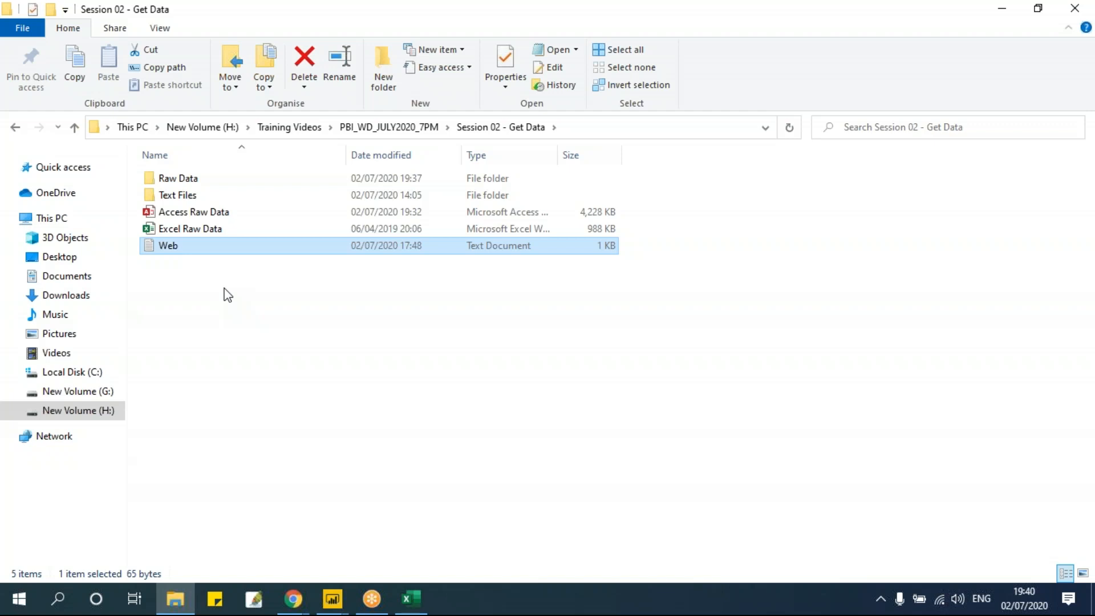
double_click(222, 241)
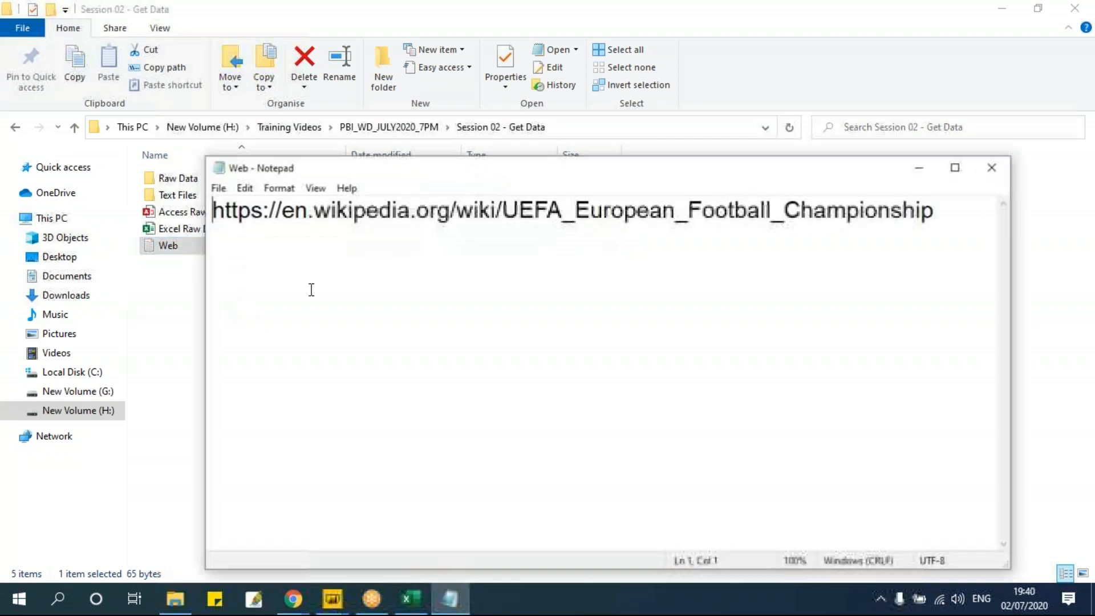
left_click_drag(949, 213, 161, 200)
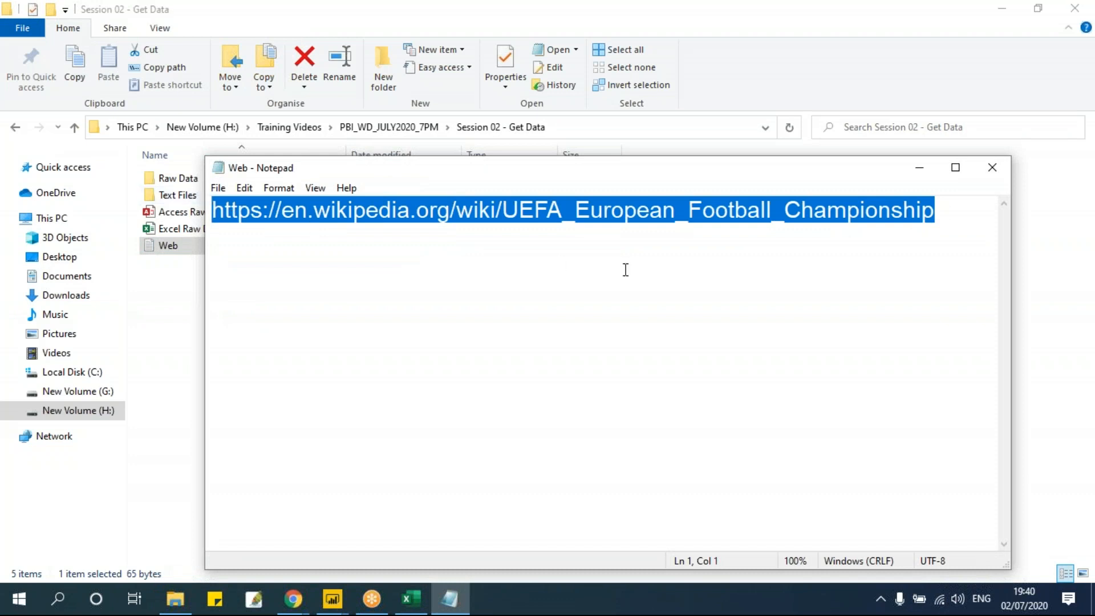
left_click_drag(950, 213, 193, 216)
key("ctrl+c")
key("alt+F4")
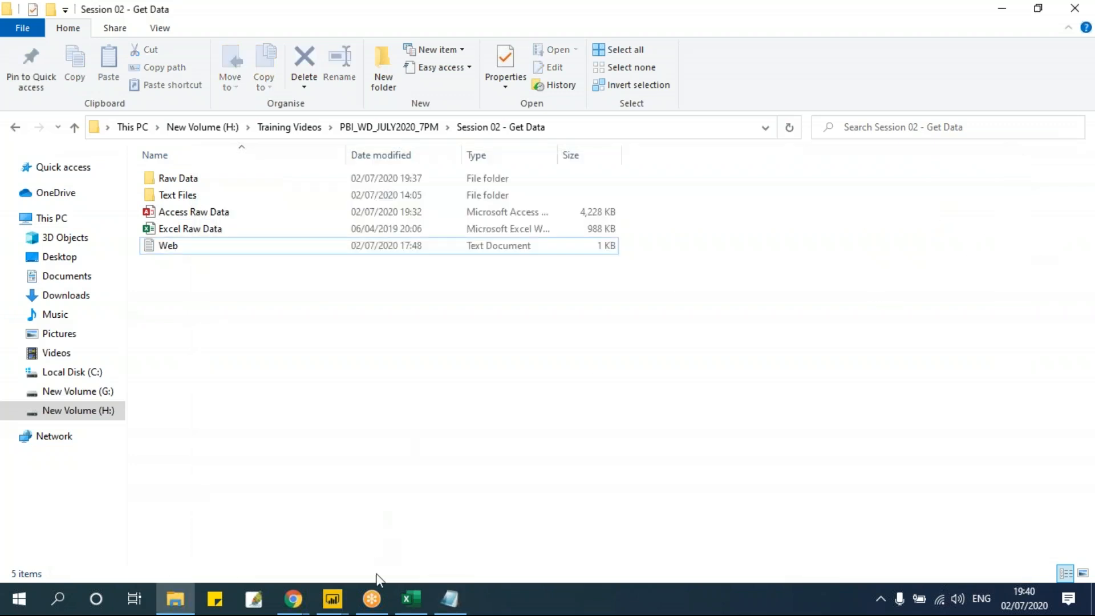
left_click(332, 598)
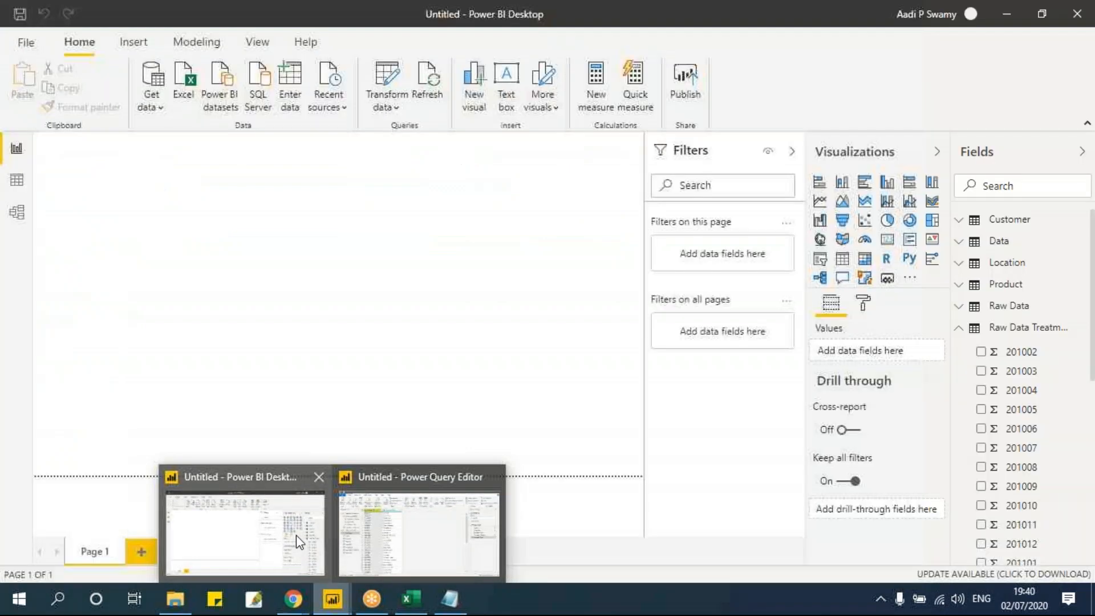
left_click(299, 539)
left_click(724, 153)
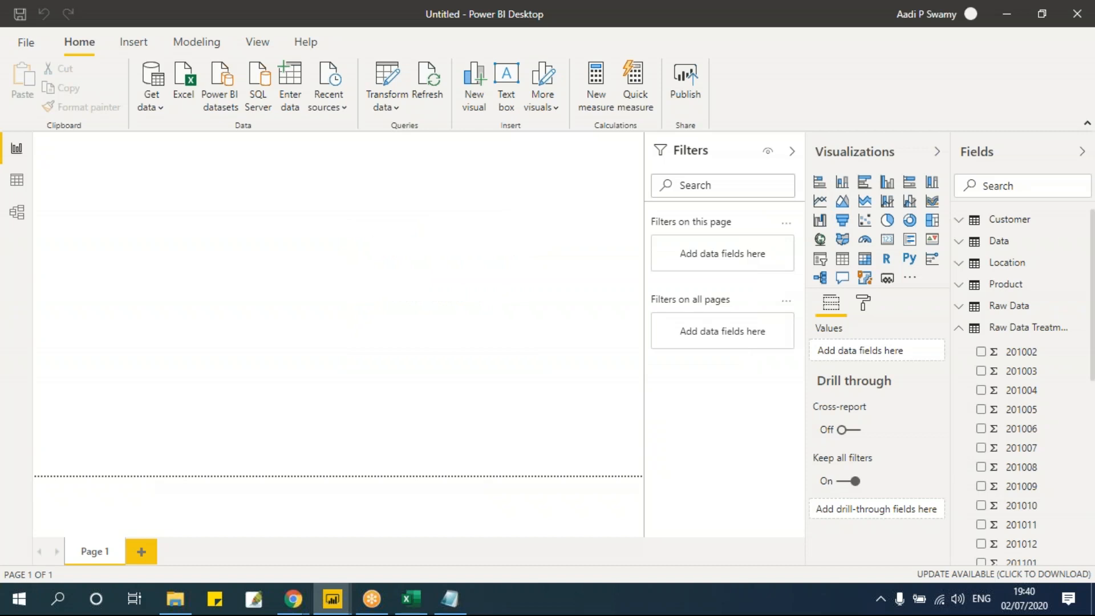
left_click(156, 108)
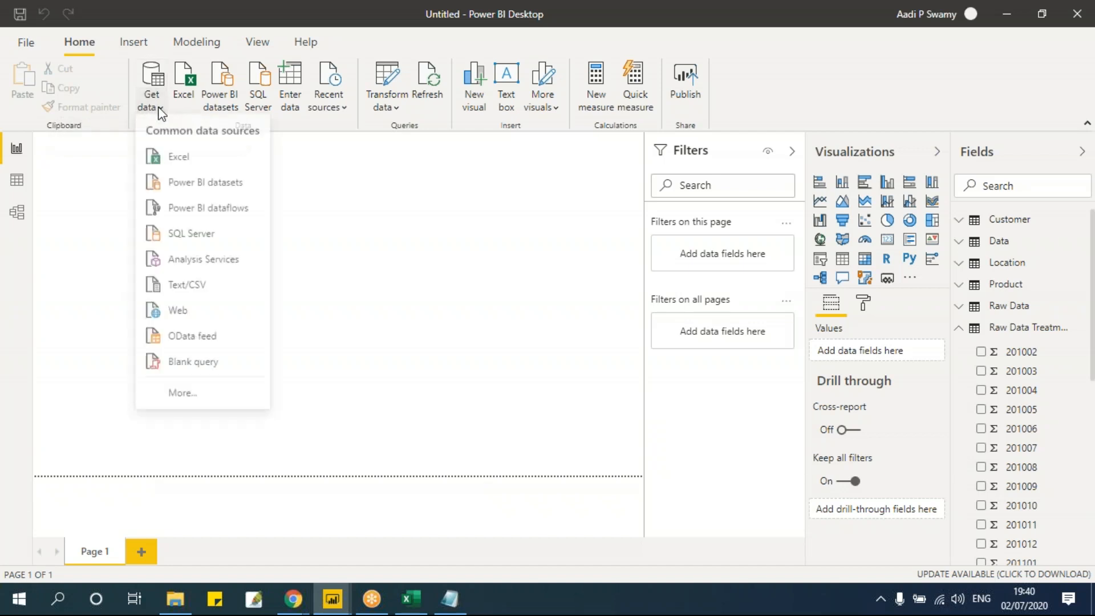
left_click(190, 314)
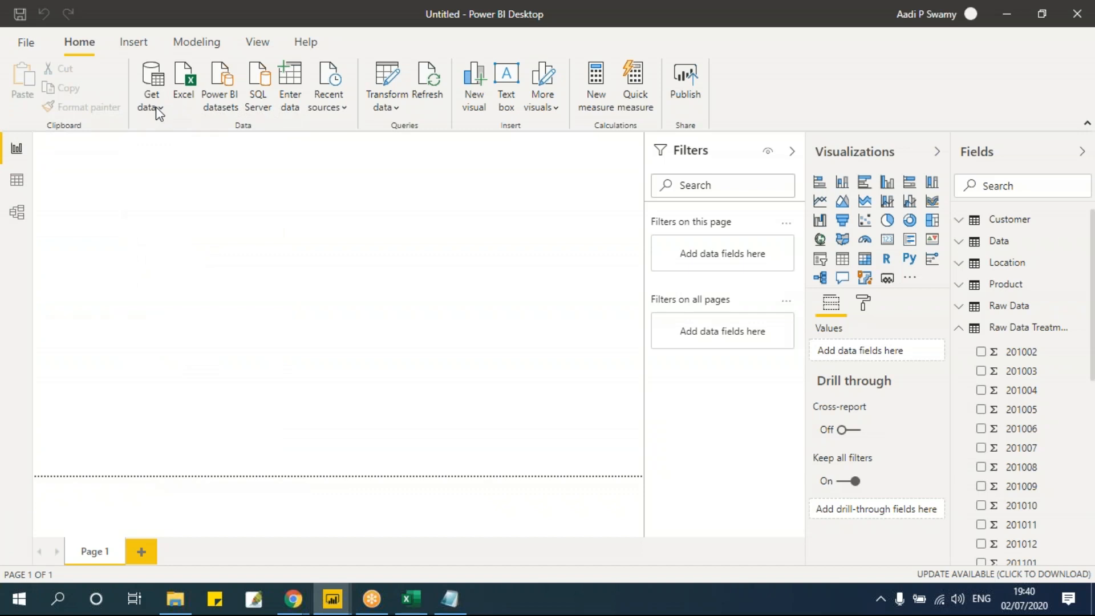
left_click_drag(460, 218, 303, 188)
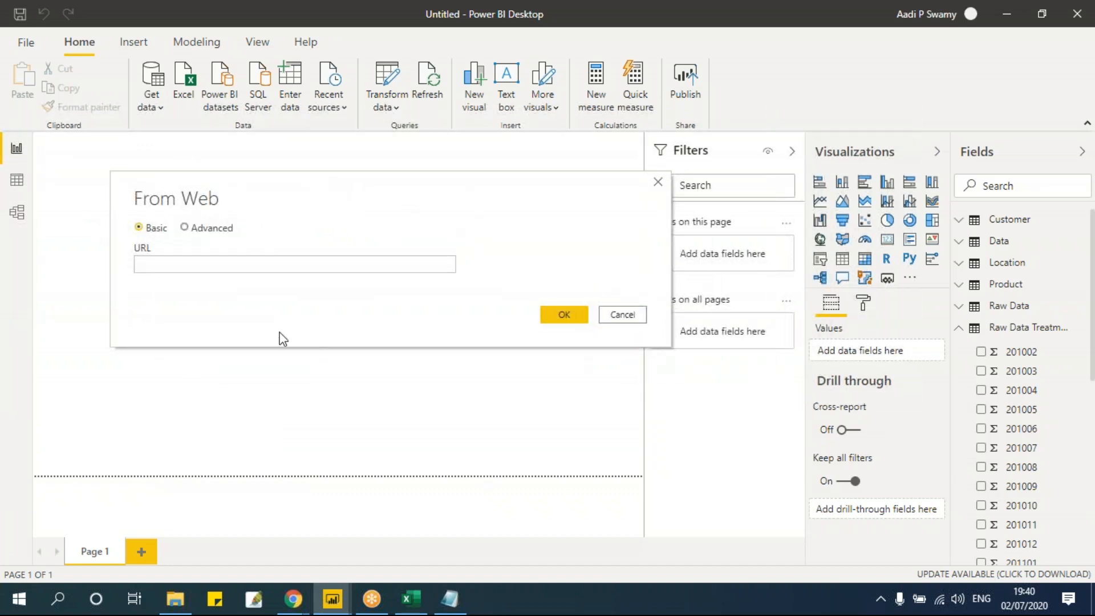
left_click(196, 263)
key("ctrl+v")
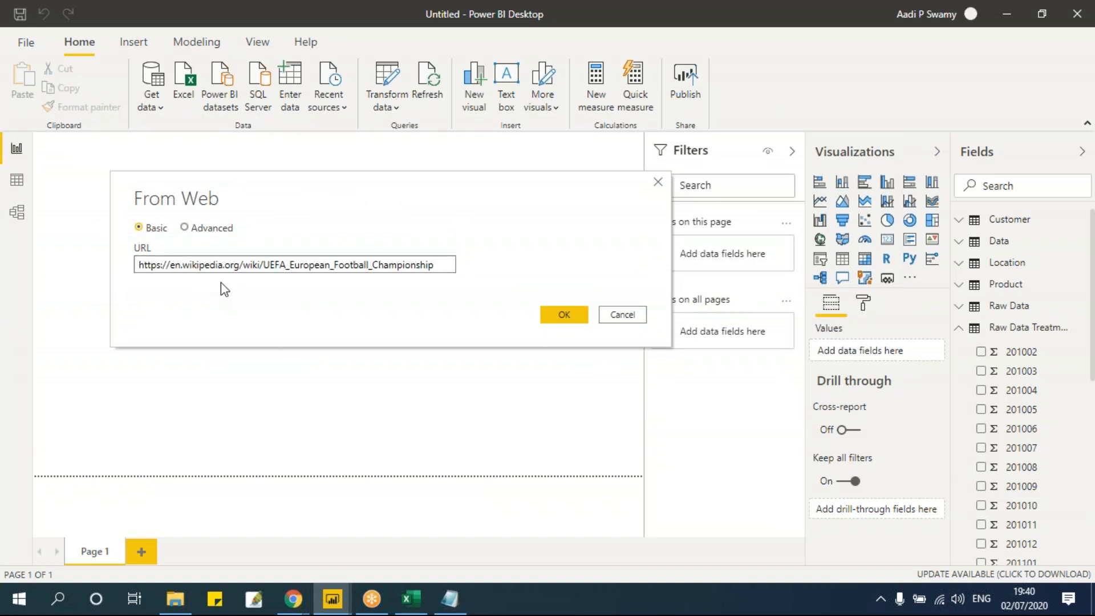
left_click(557, 318)
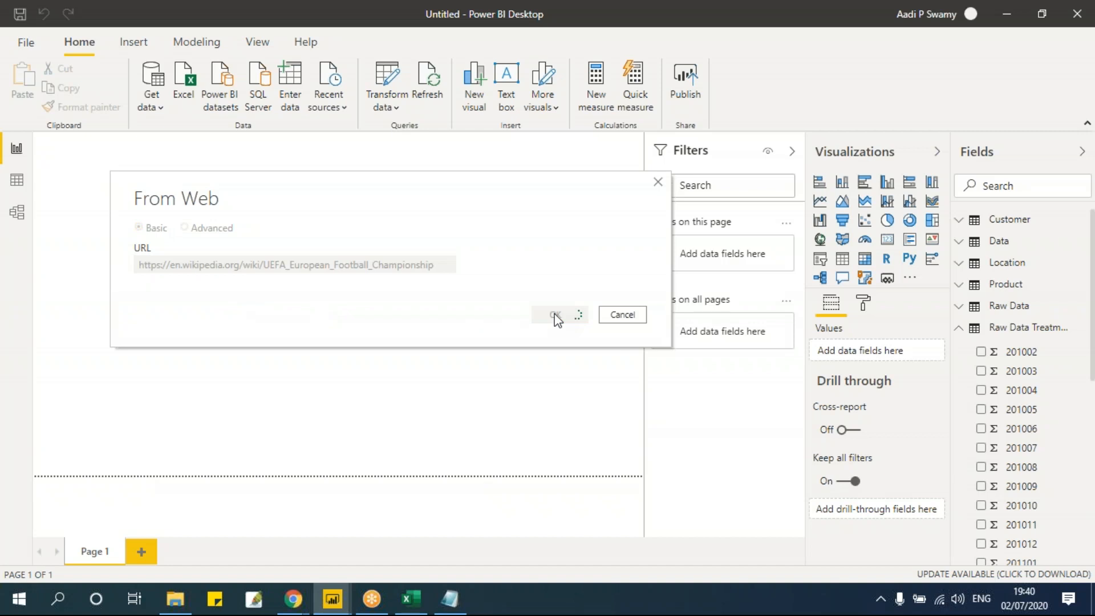
left_click_drag(506, 197, 403, 186)
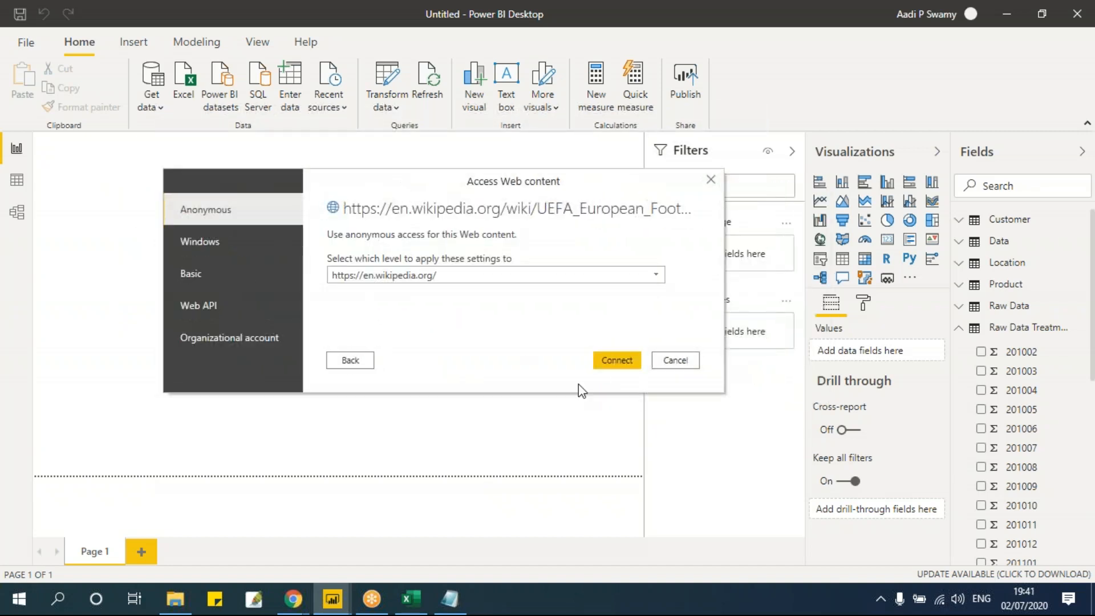
left_click(618, 357)
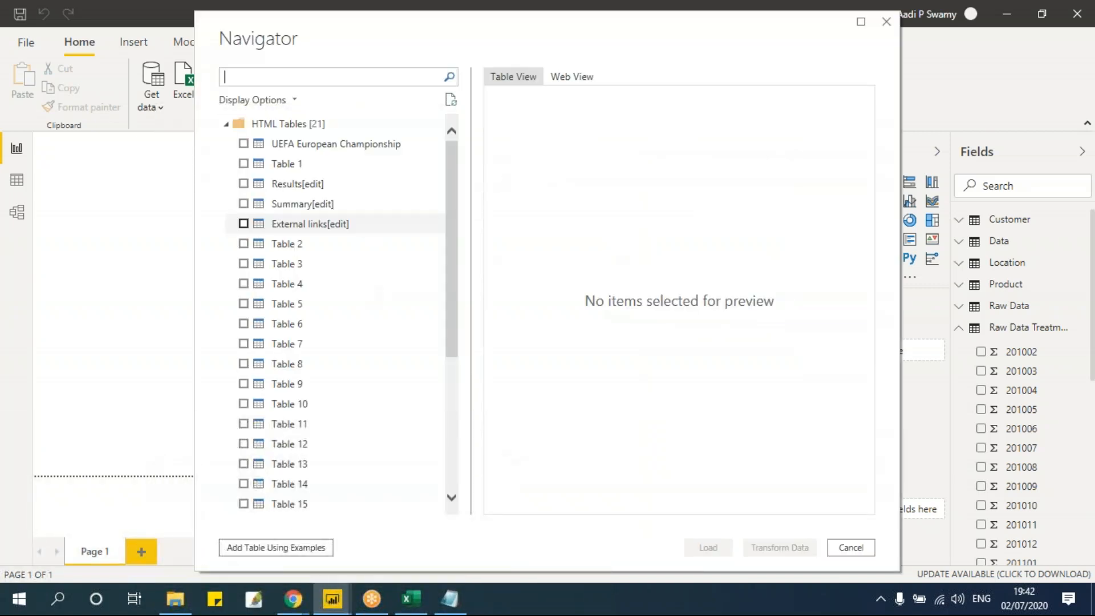
- Preview the web page's HTML tables in the Navigator, from UEFA European Championship to Table 4, and recheck Results[edit]
mouse_move(452, 162)
left_mouse_down()
mouse_move(464, 416)
mouse_move(455, 142)
left_mouse_up()
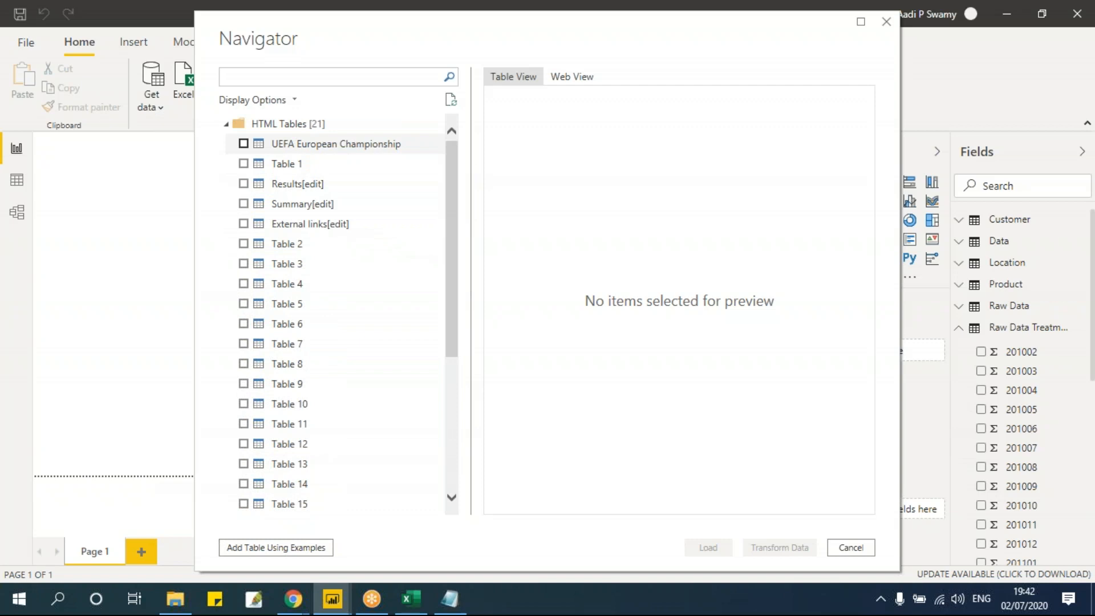
left_click(293, 147)
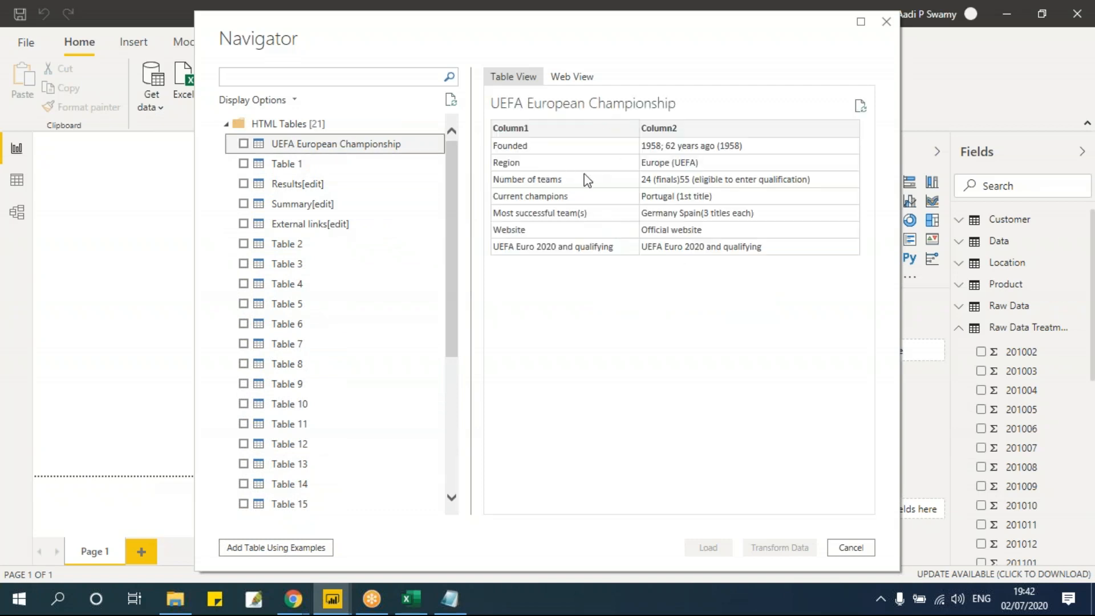
left_click(328, 166)
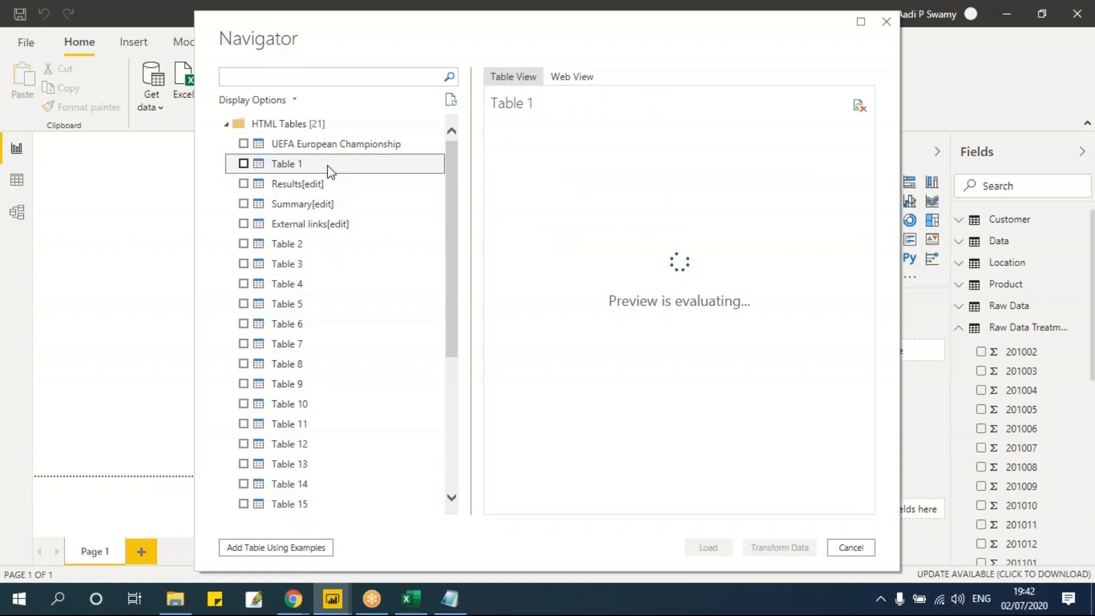
left_click(329, 186)
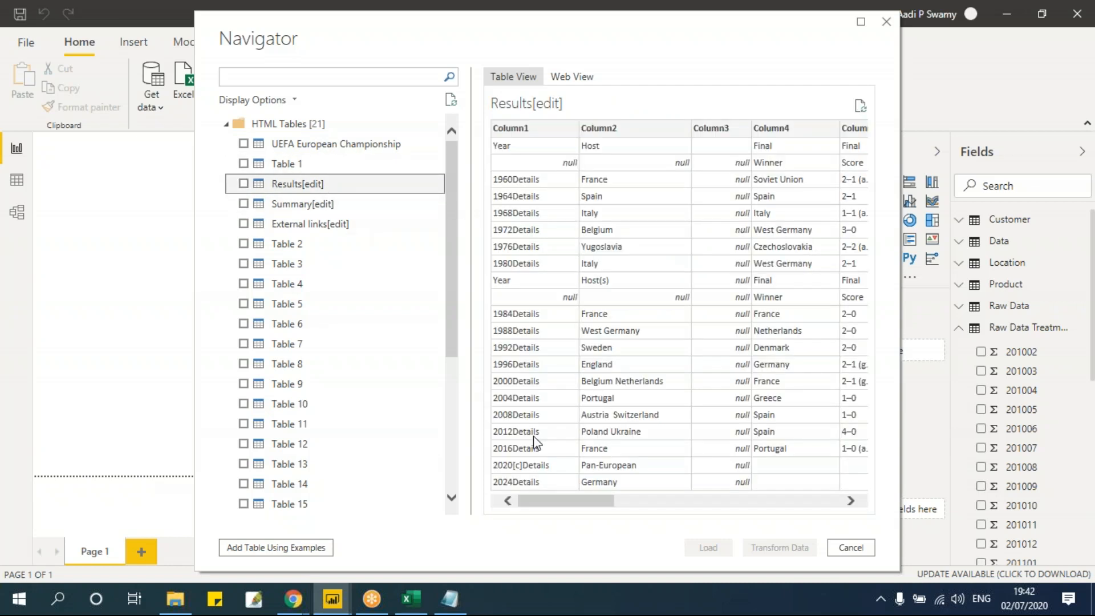
left_click_drag(569, 502, 542, 515)
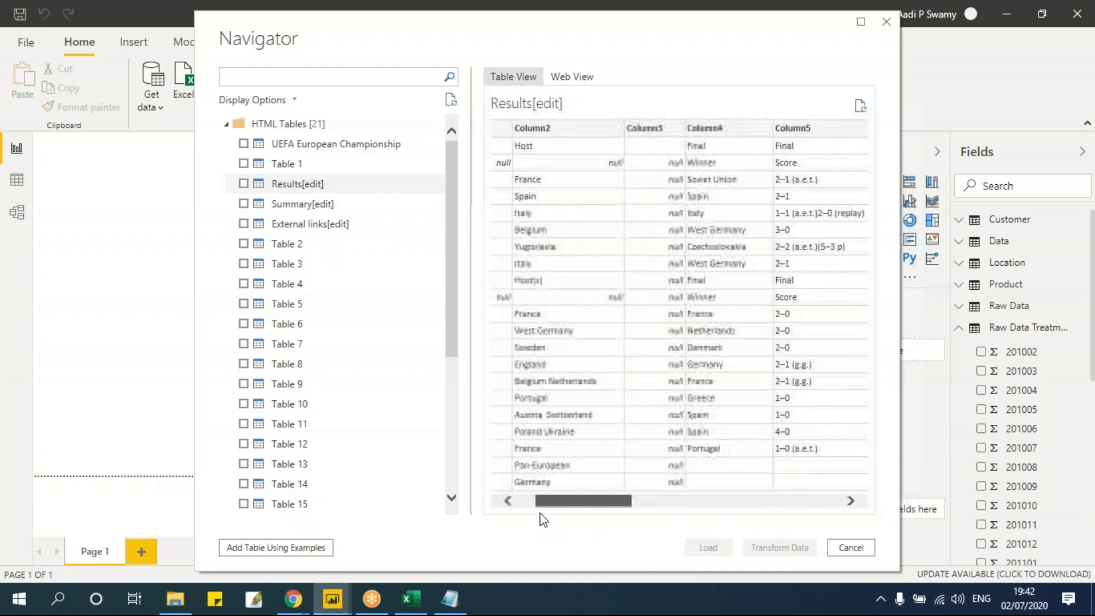
left_click(288, 210)
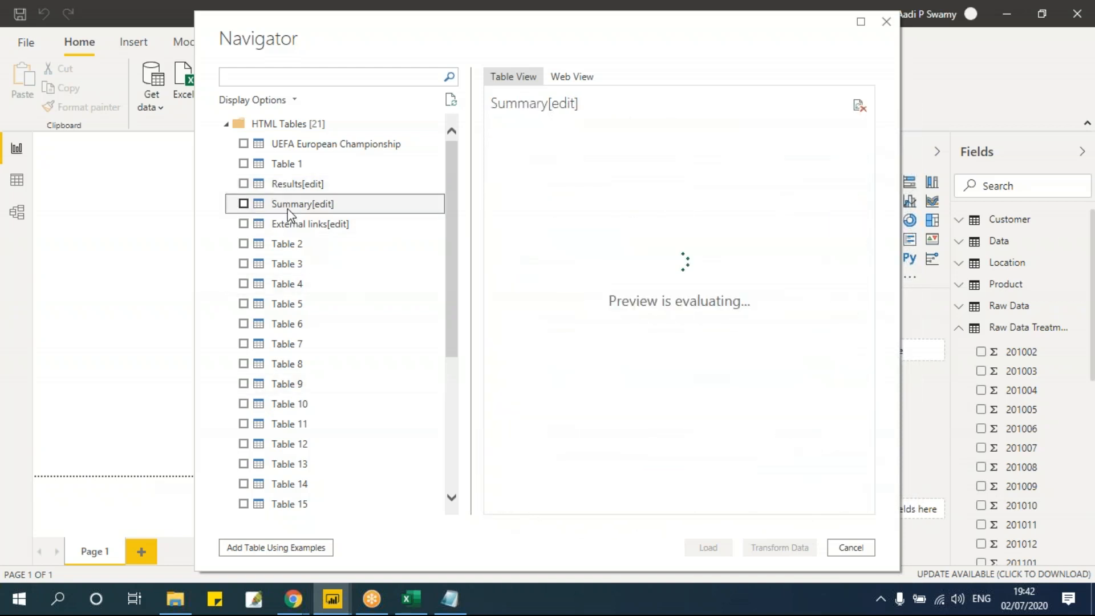
left_click(311, 228)
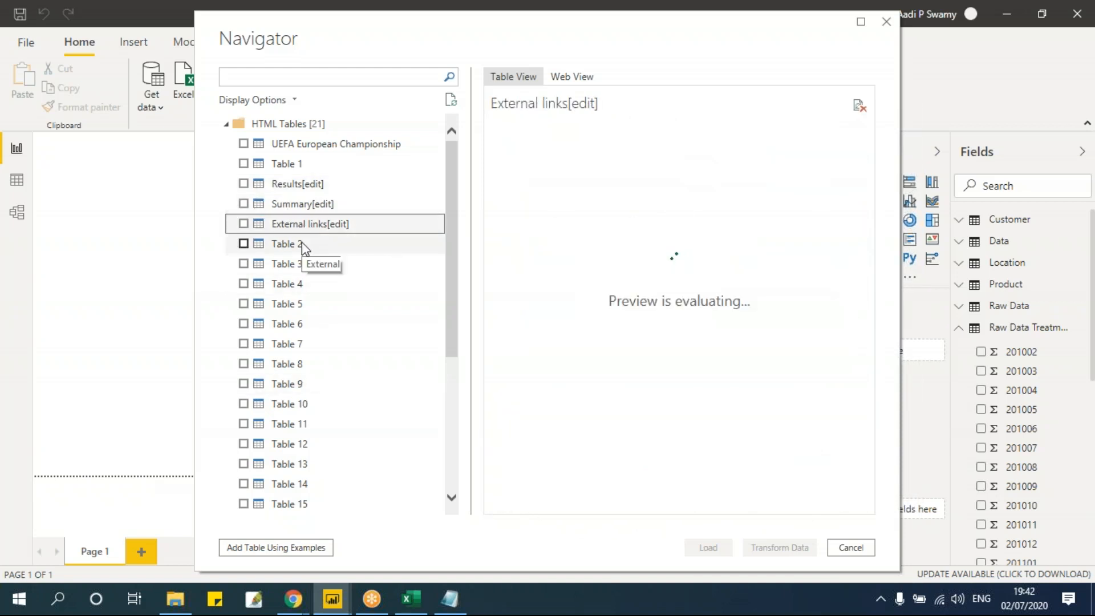
left_click(304, 245)
left_click(306, 268)
left_click(311, 294)
left_click(312, 184)
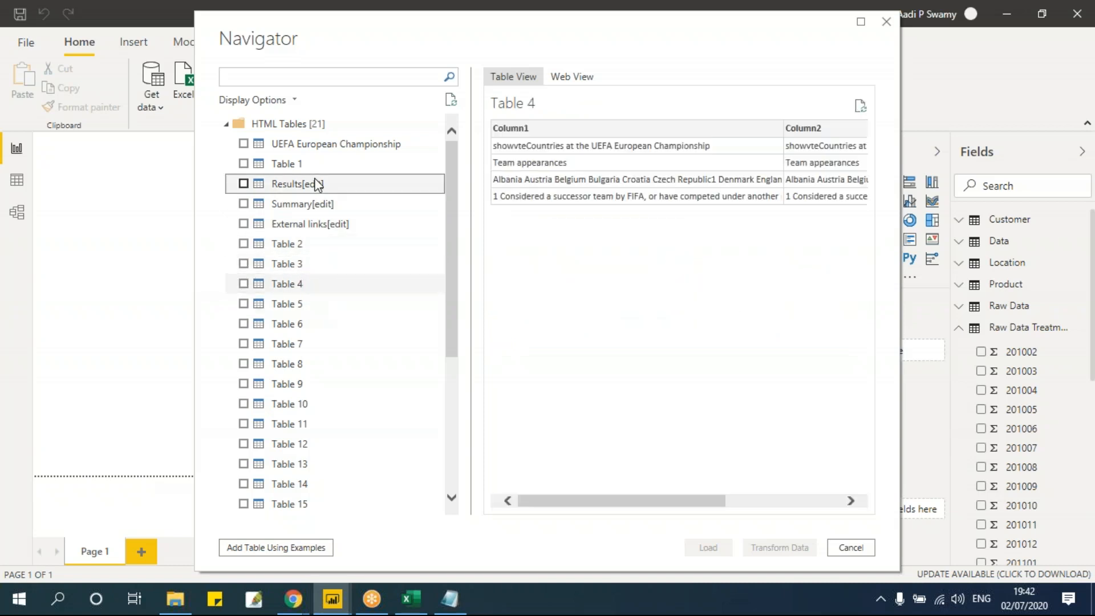
mouse_move(588, 502)
left_mouse_down()
mouse_move(815, 502)
mouse_move(588, 502)
left_mouse_up()
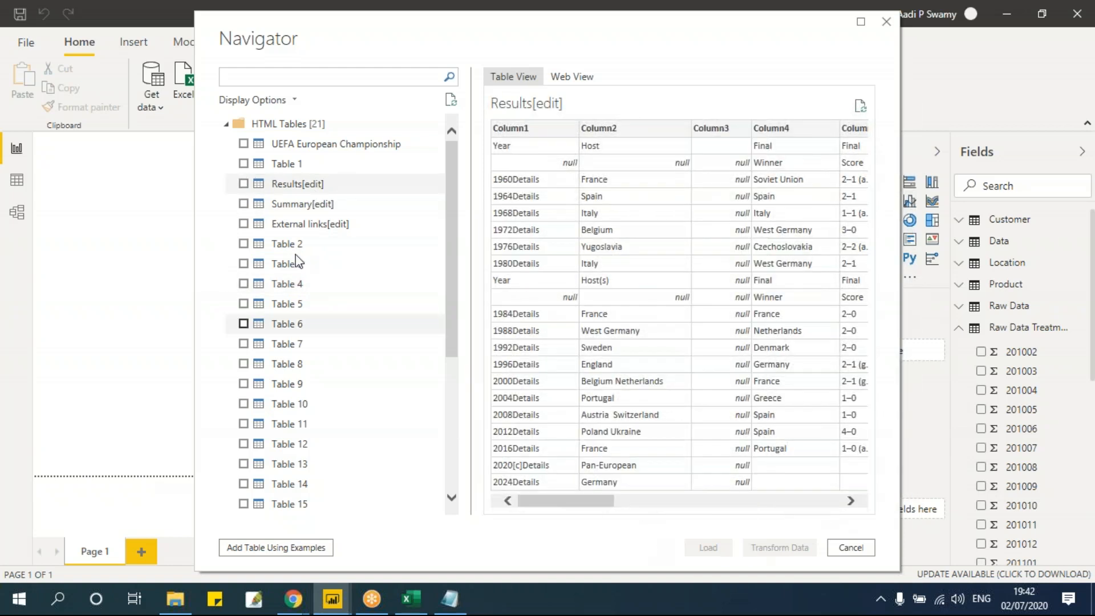
- Bring the Results[edit] table into Power Query Editor for transformation and use its first row as headers
left_click(244, 184)
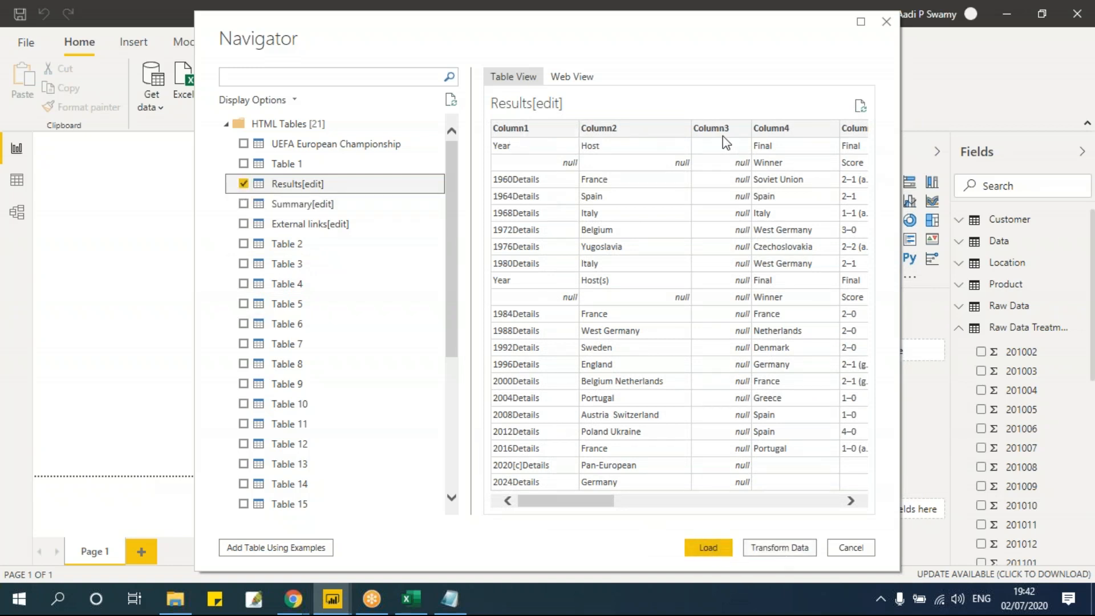
left_click(786, 549)
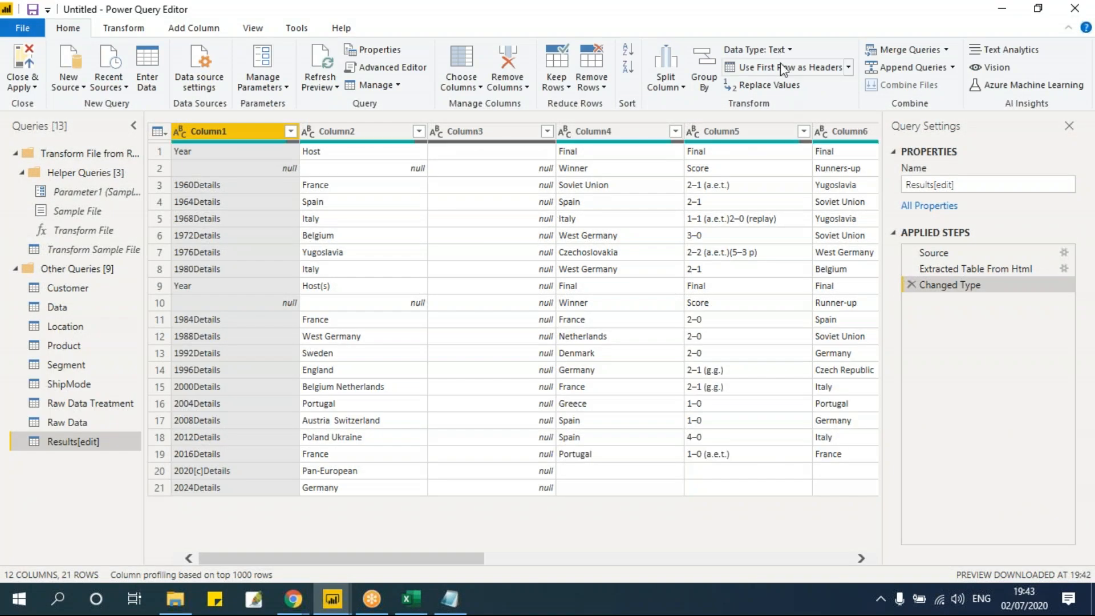
left_click(786, 69)
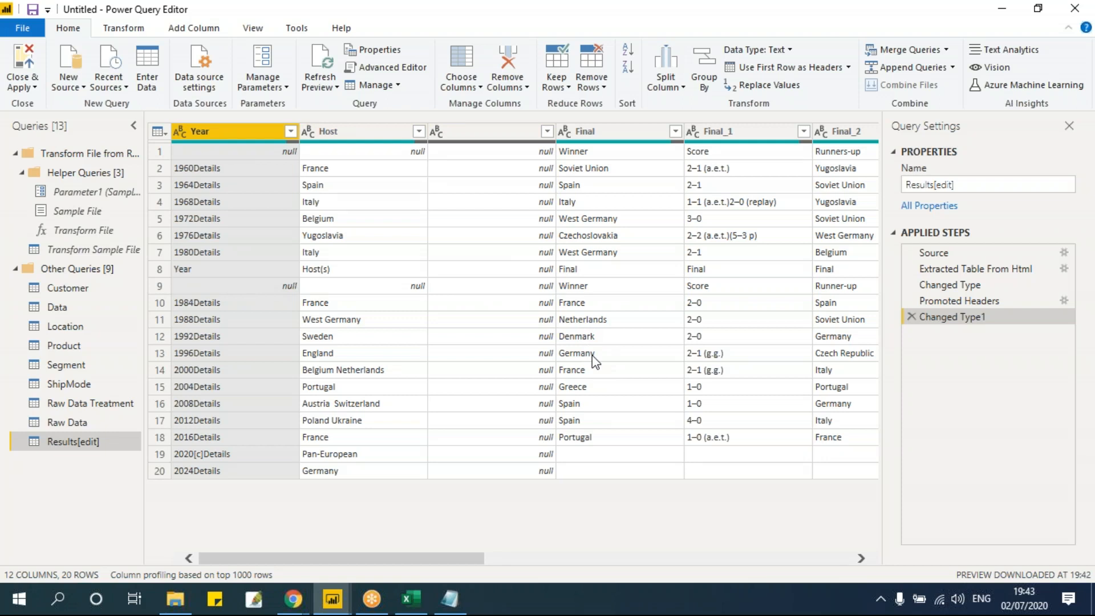
- Apply the query changes without closing the editor, and show the Results[edit] table in Power BI Desktop's Data view
left_click(23, 86)
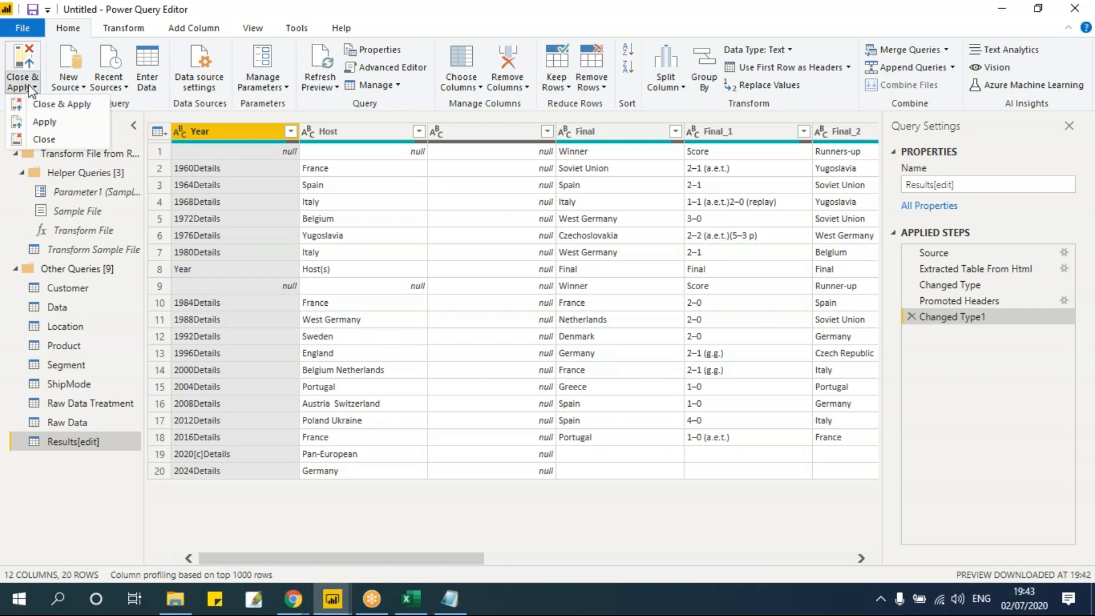
left_click(47, 123)
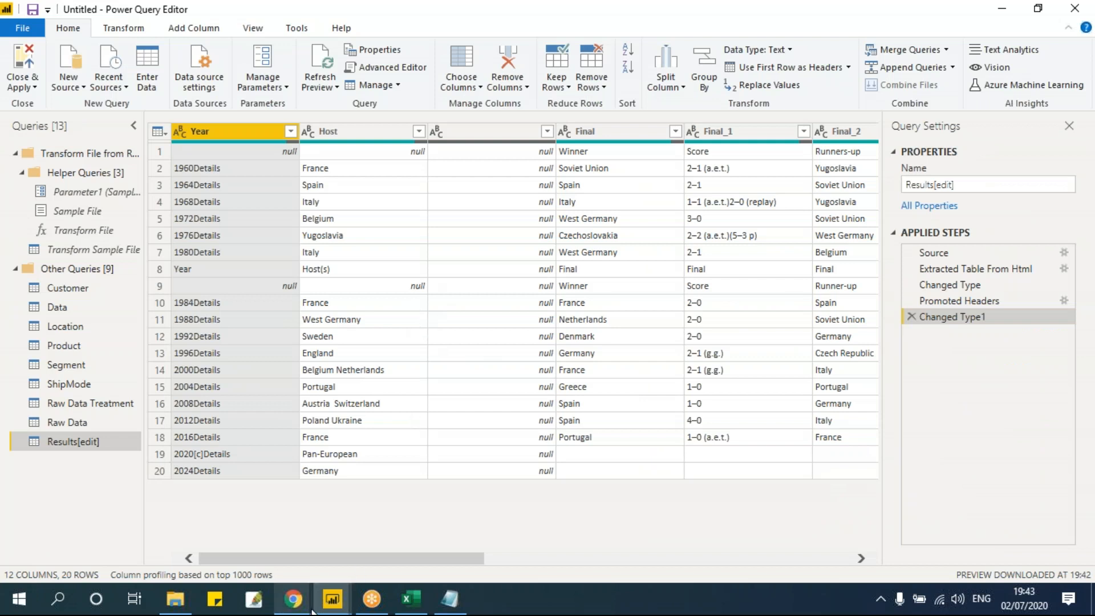
mouse_move(332, 599)
left_click(296, 542)
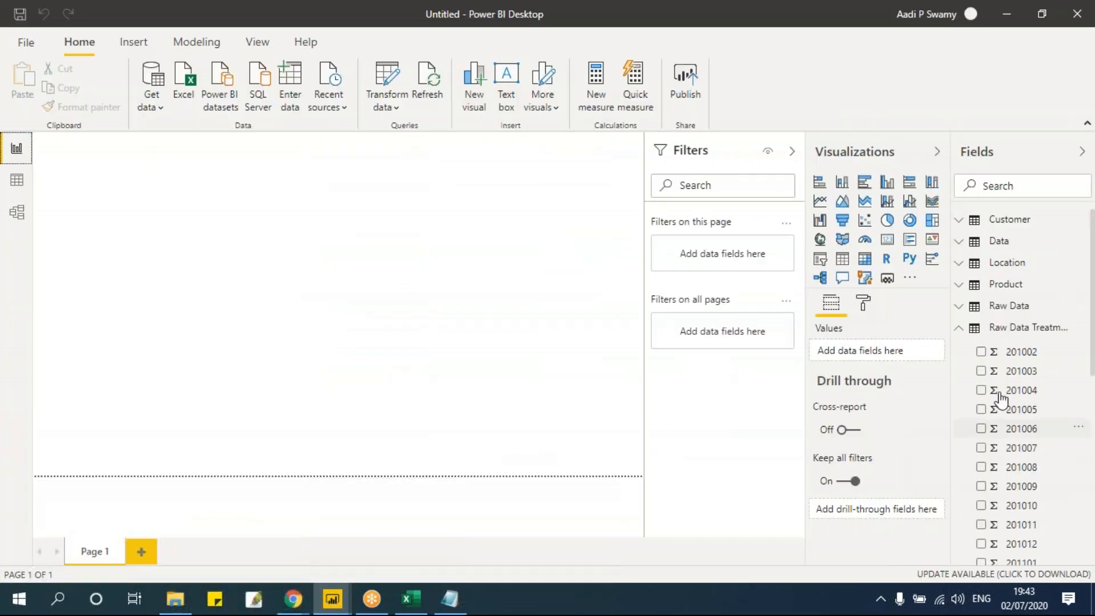
left_click(962, 330)
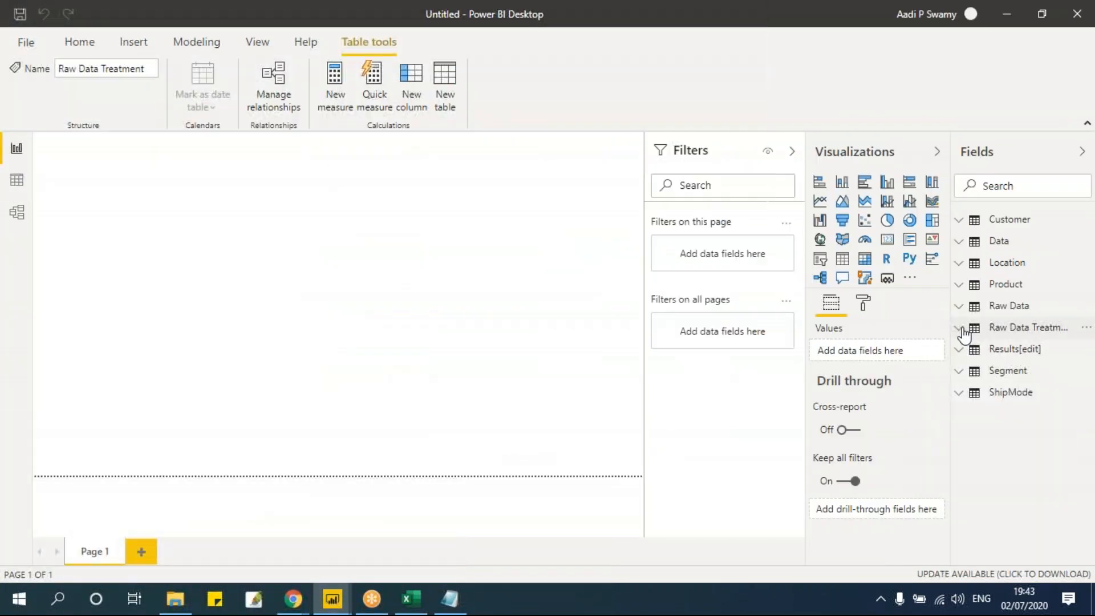
left_click(1013, 355)
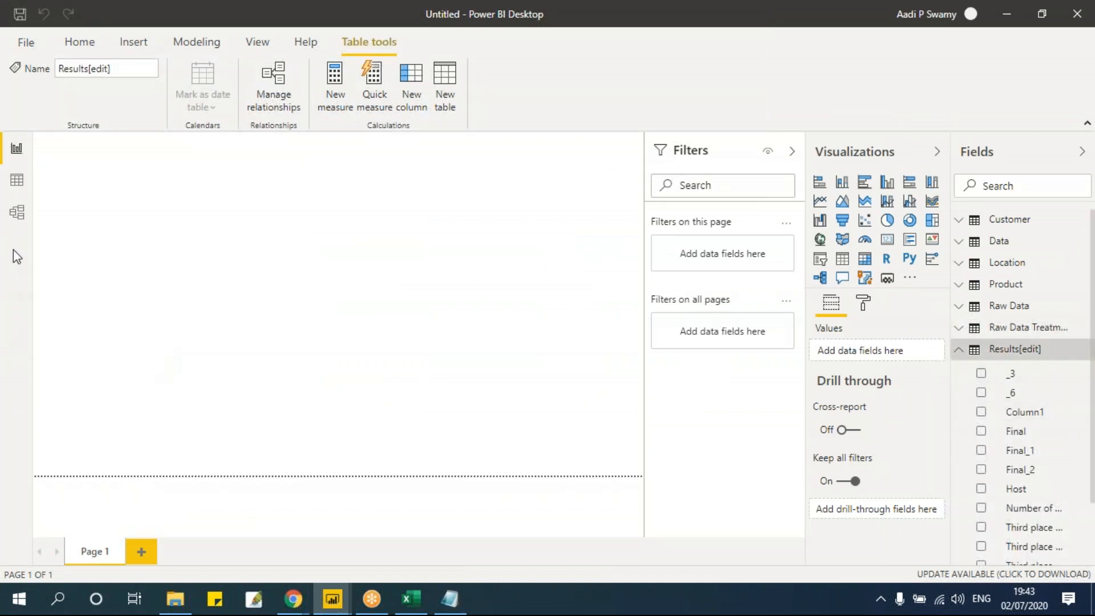
left_click(17, 180)
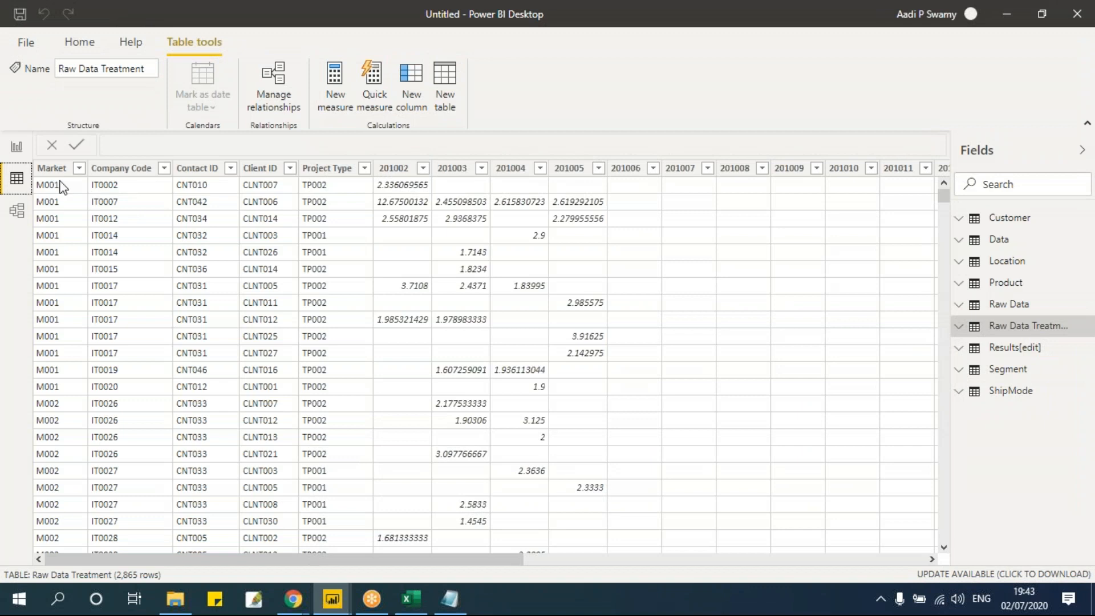
left_click(1002, 356)
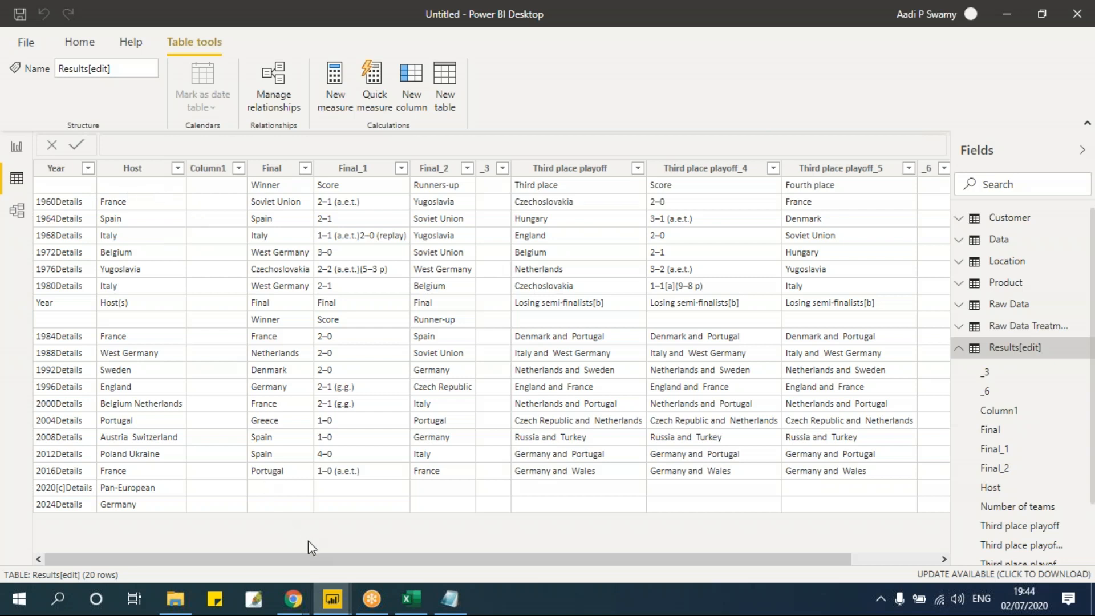
- Examine the Column1, _3 and _6 columns of the Results[edit] table for data
left_click_drag(604, 559, 232, 562)
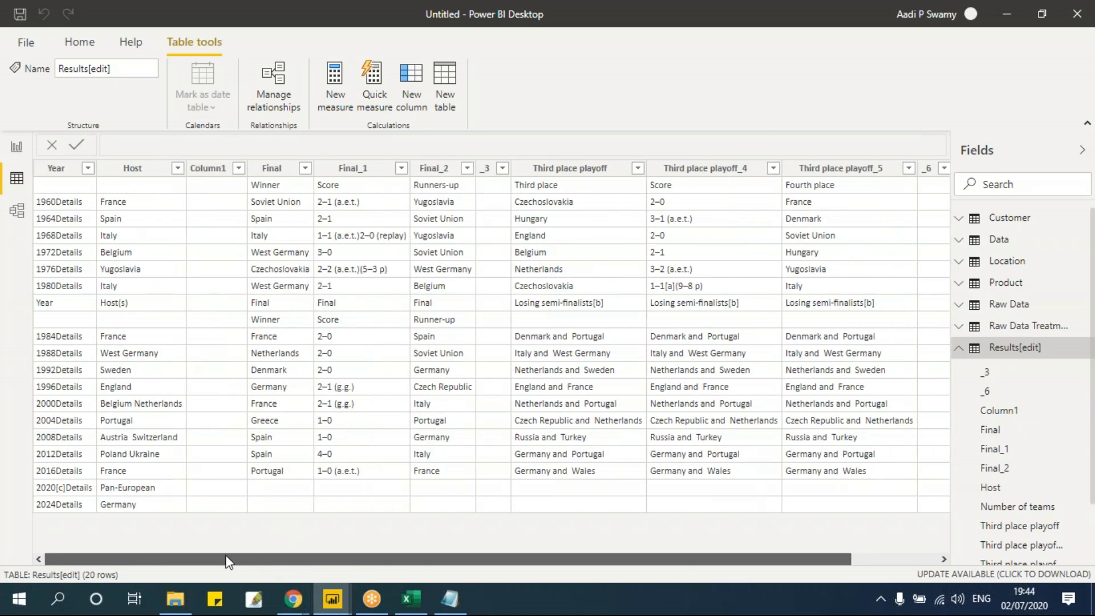
left_click(209, 170)
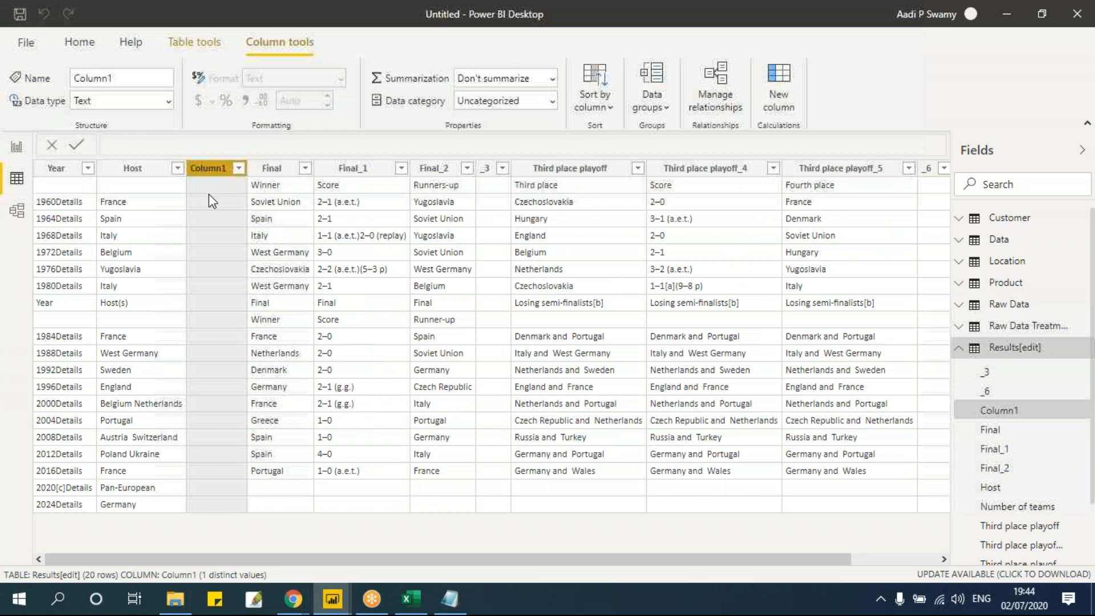
left_click(487, 170)
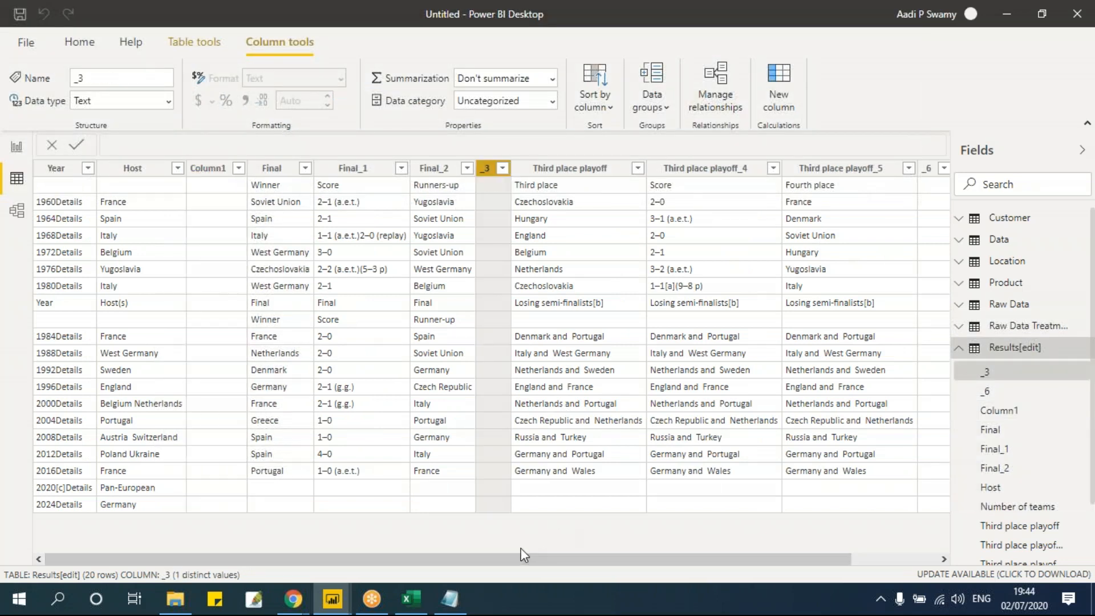
left_click_drag(492, 557, 577, 557)
left_click(832, 170)
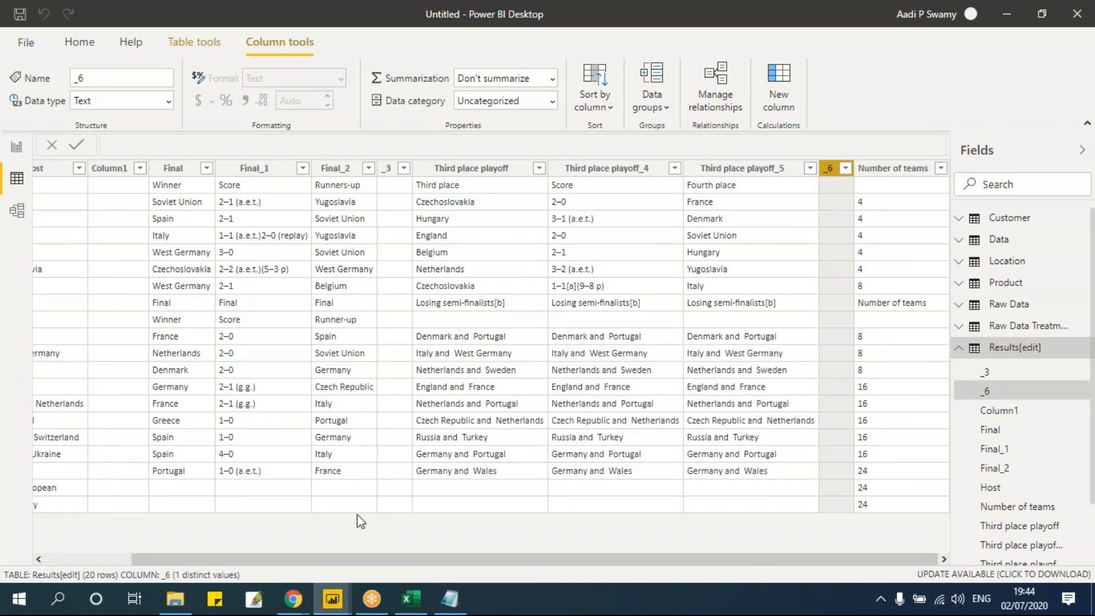
- Switch back to Power Query Editor and remove the _3 column from the Results[edit] query
mouse_move(332, 599)
left_click(390, 564)
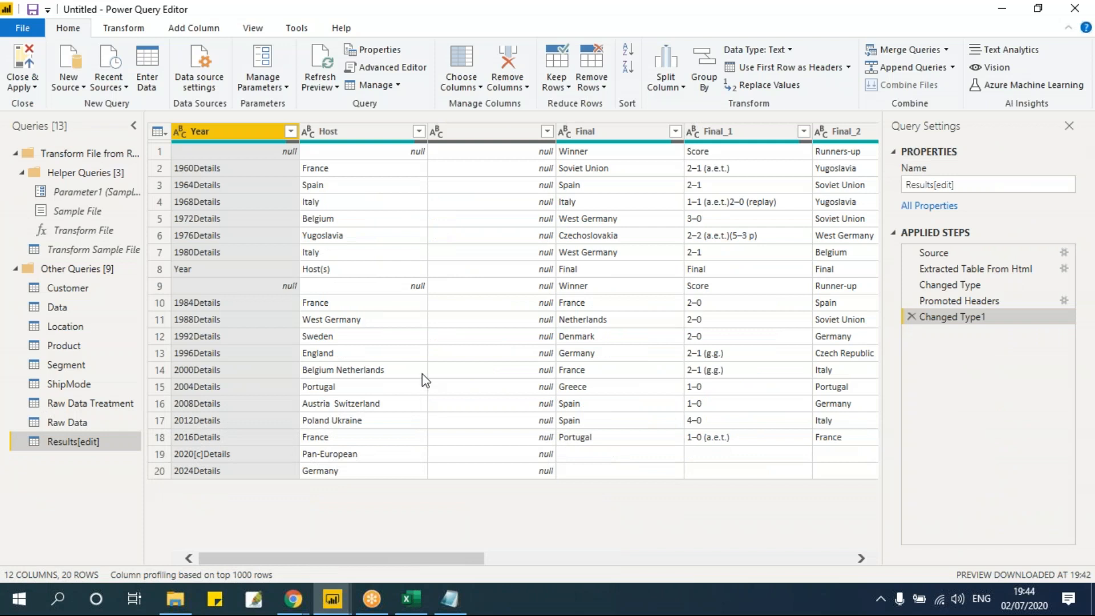
left_click_drag(465, 563, 603, 565)
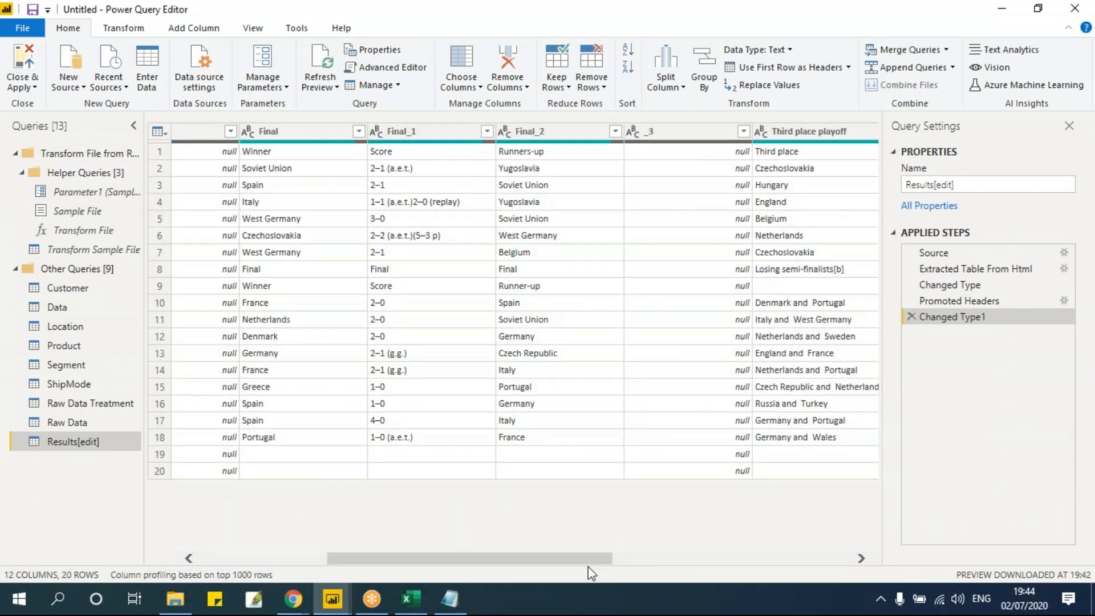
left_click(673, 133)
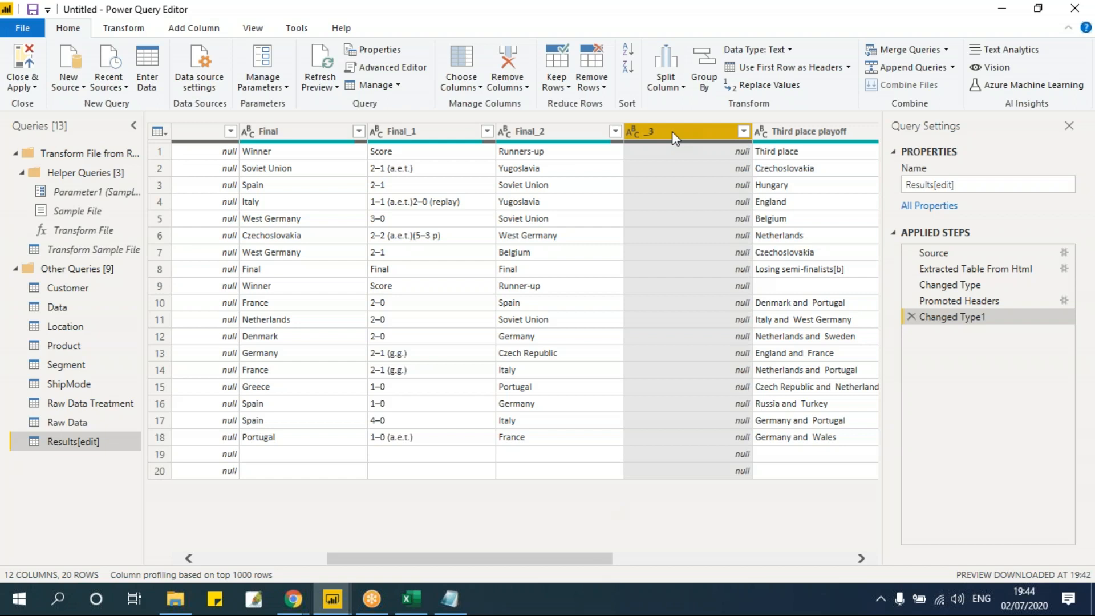
right_click(672, 131)
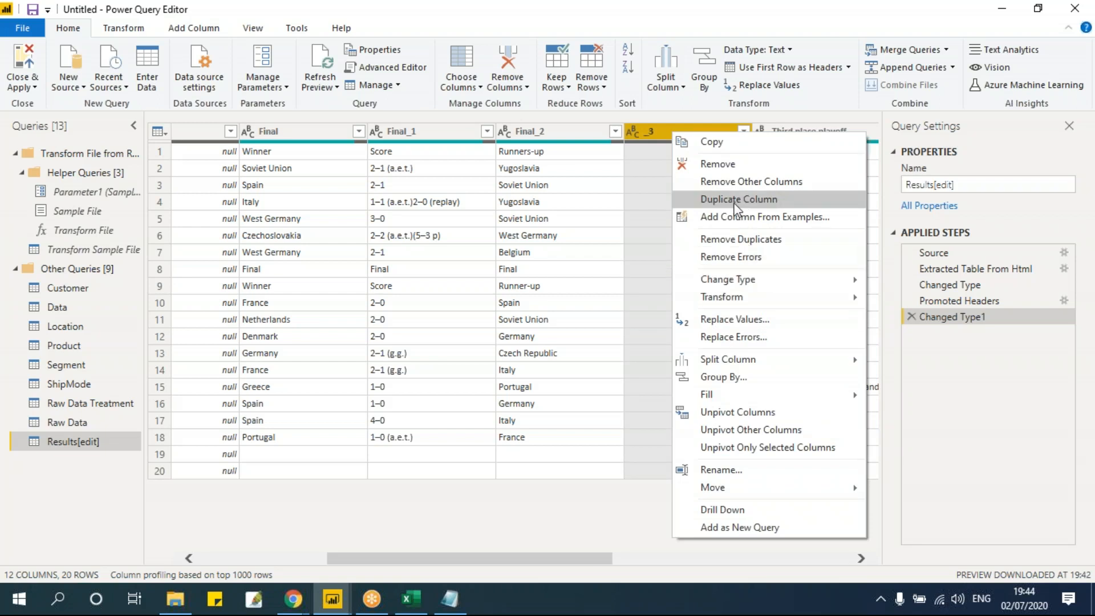
left_click(719, 165)
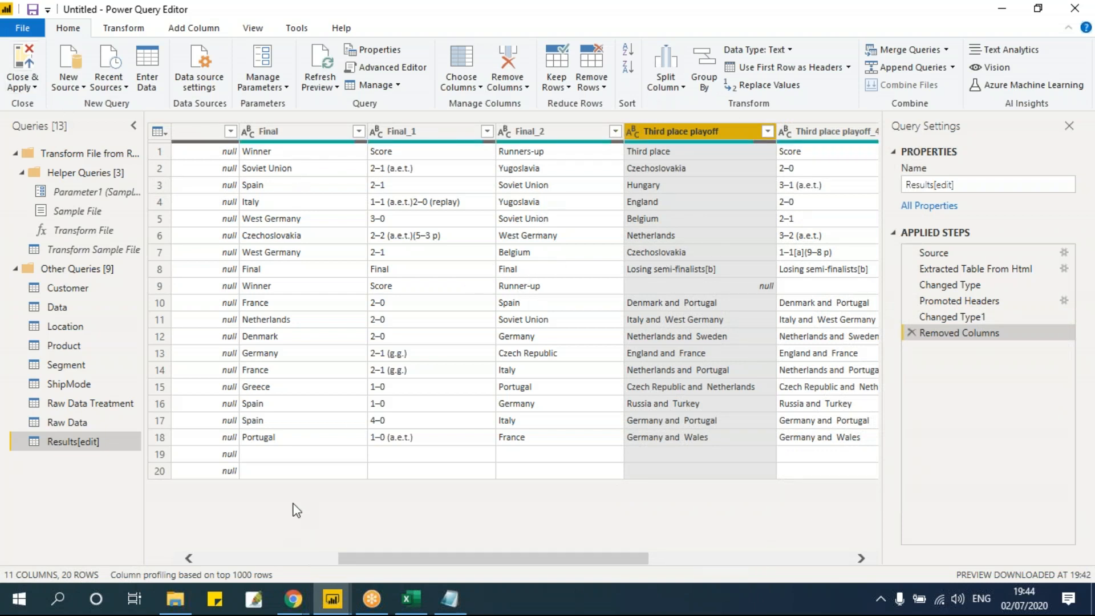
- Remove the unnamed column between Host and Final from the Results[edit] query
left_click(20, 86)
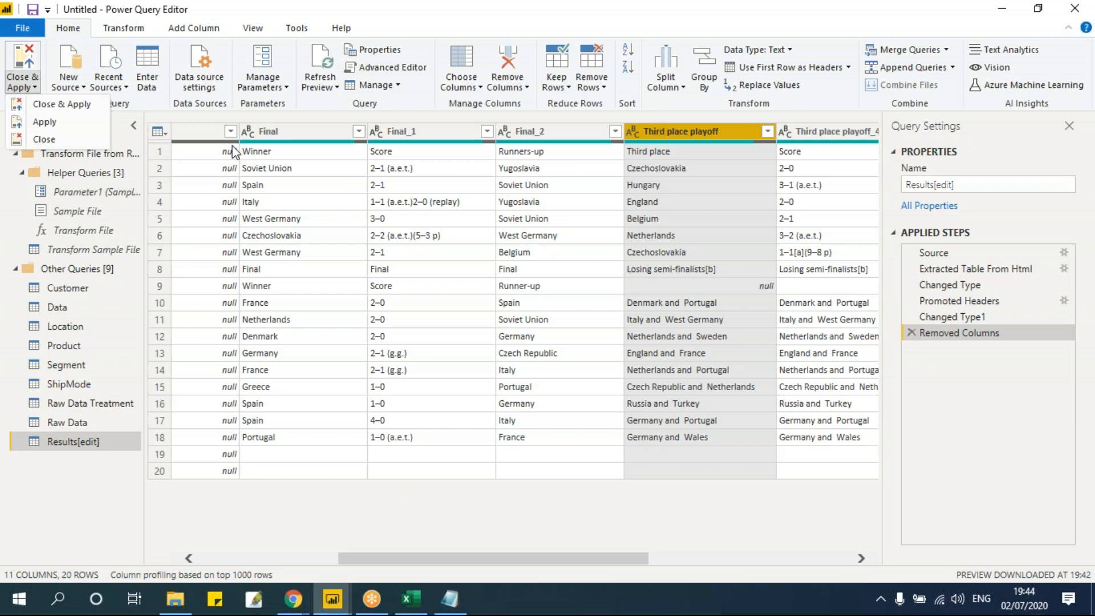
left_click_drag(536, 562, 282, 569)
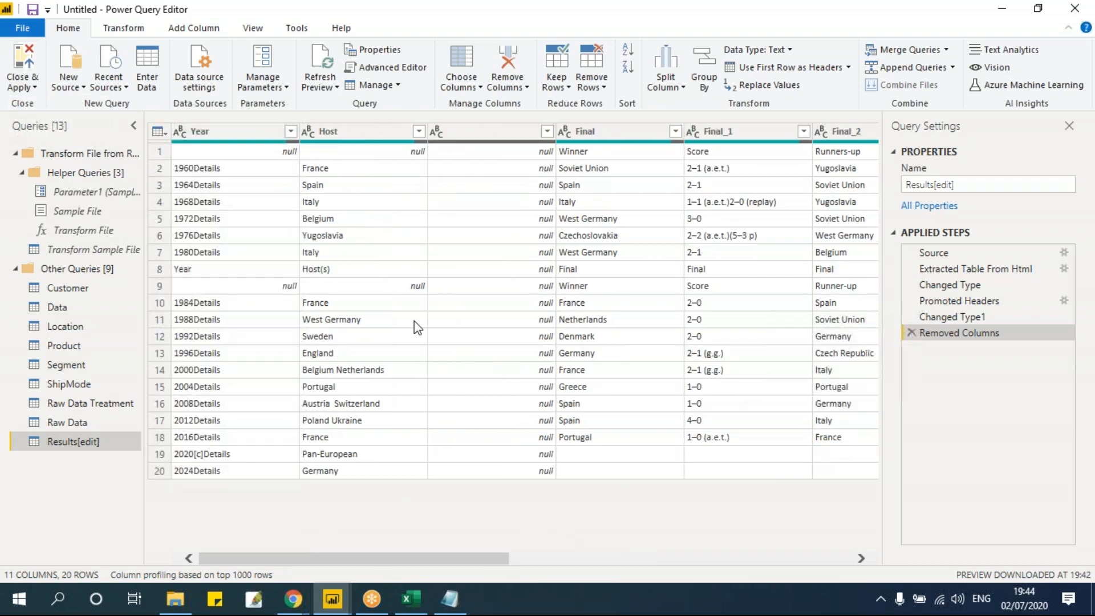
left_click_drag(470, 132, 470, 131)
right_click(470, 132)
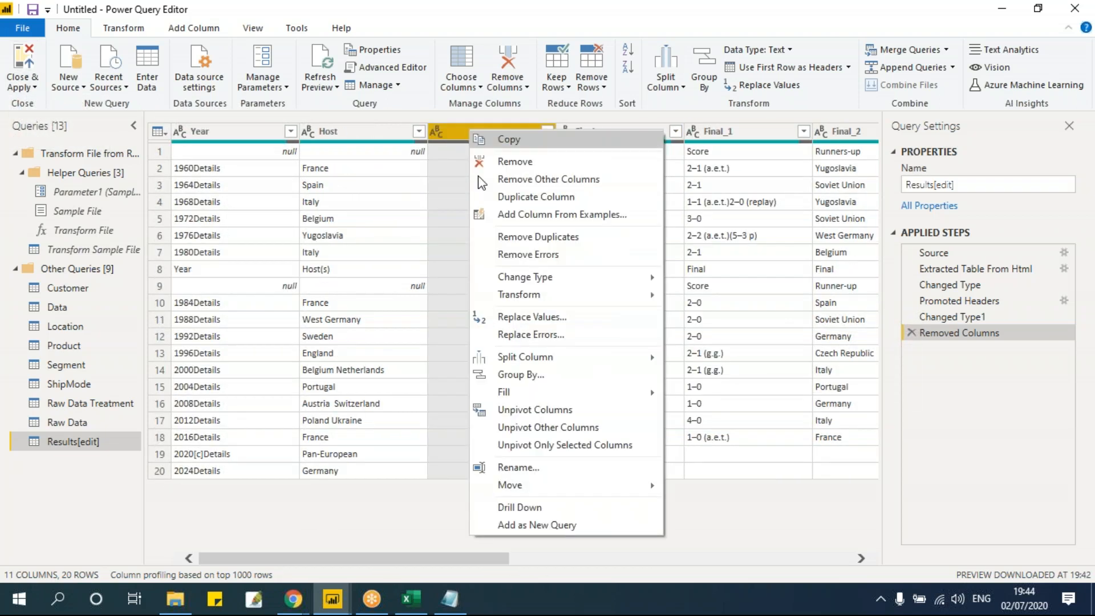
left_click(517, 162)
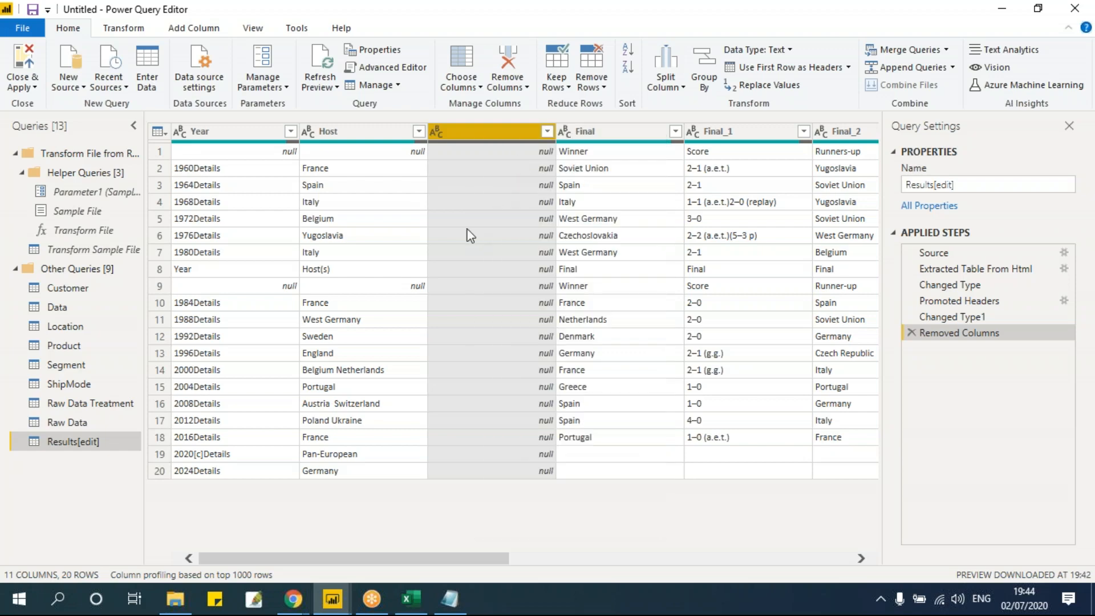
- Remove the _6 column before Number of teams and review the remaining columns of Results[edit]
left_click_drag(478, 565, 805, 572)
right_click(706, 137)
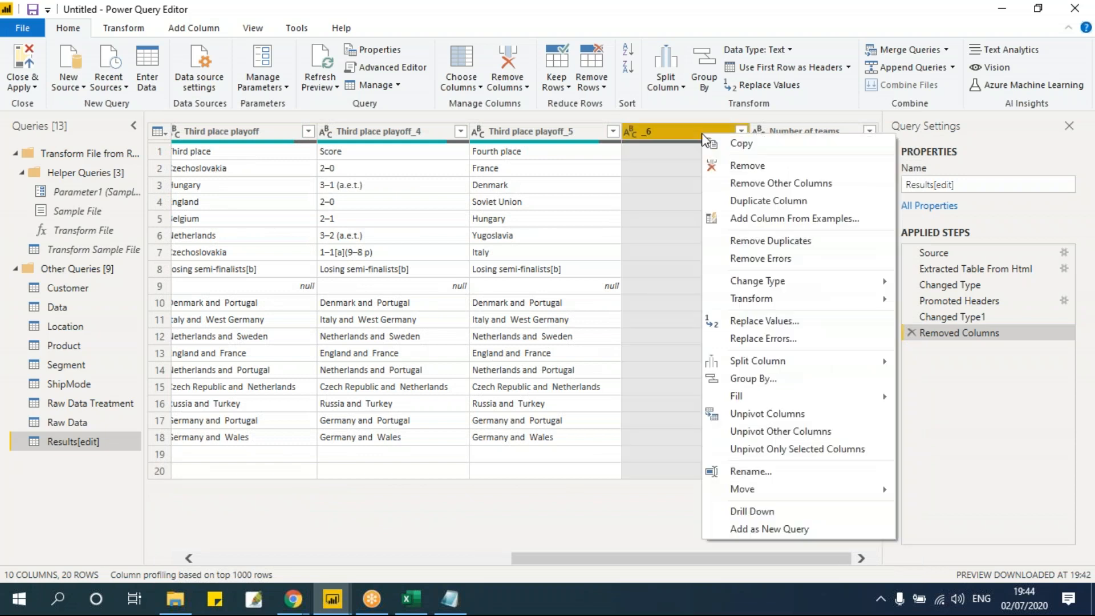
left_click(748, 165)
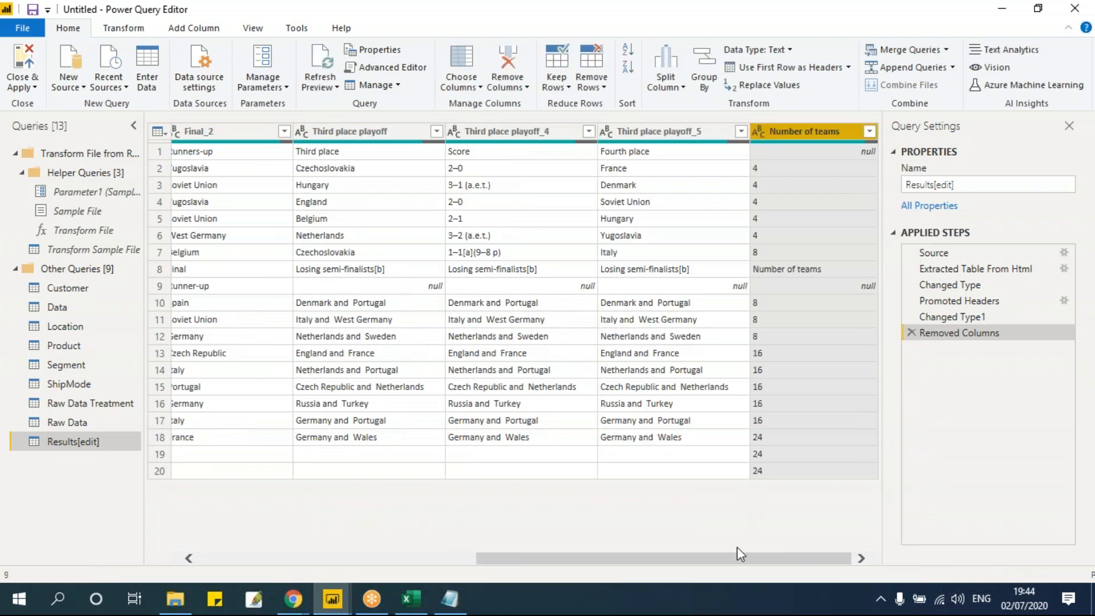
left_click_drag(745, 557, 468, 561)
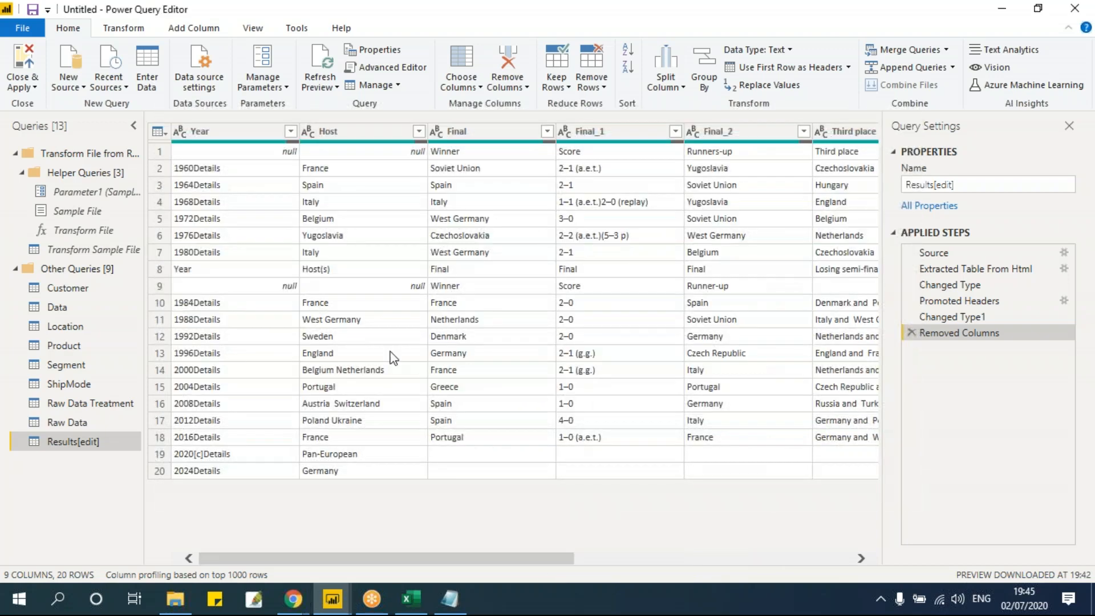
- Apply the pending Results[edit] query changes without closing the query editor, and switch to the Power BI Desktop window to view the table
left_click(22, 87)
left_click(29, 105)
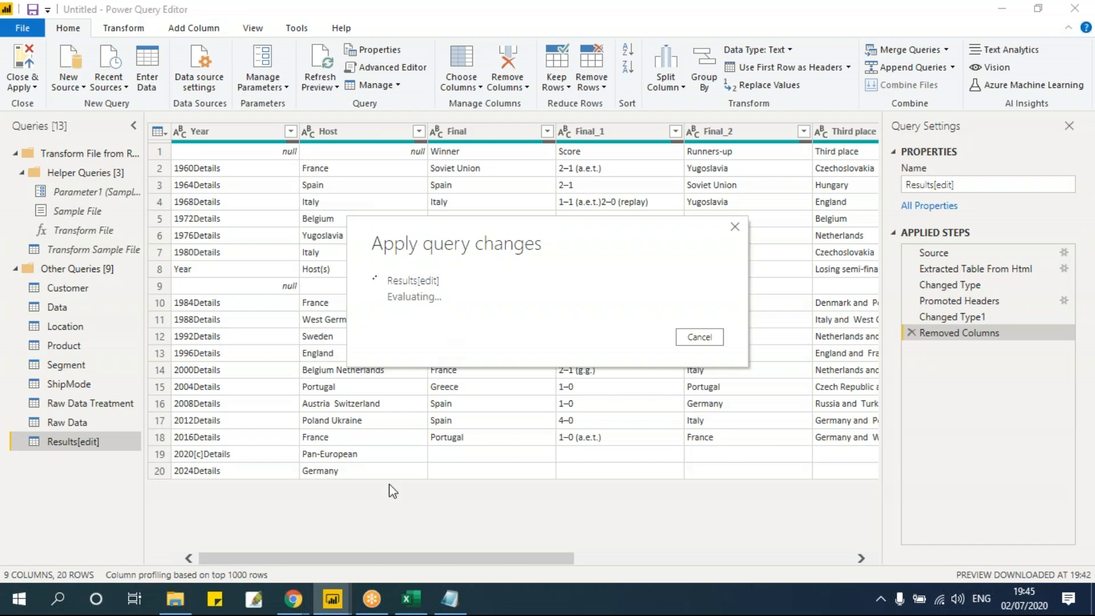
mouse_move(341, 605)
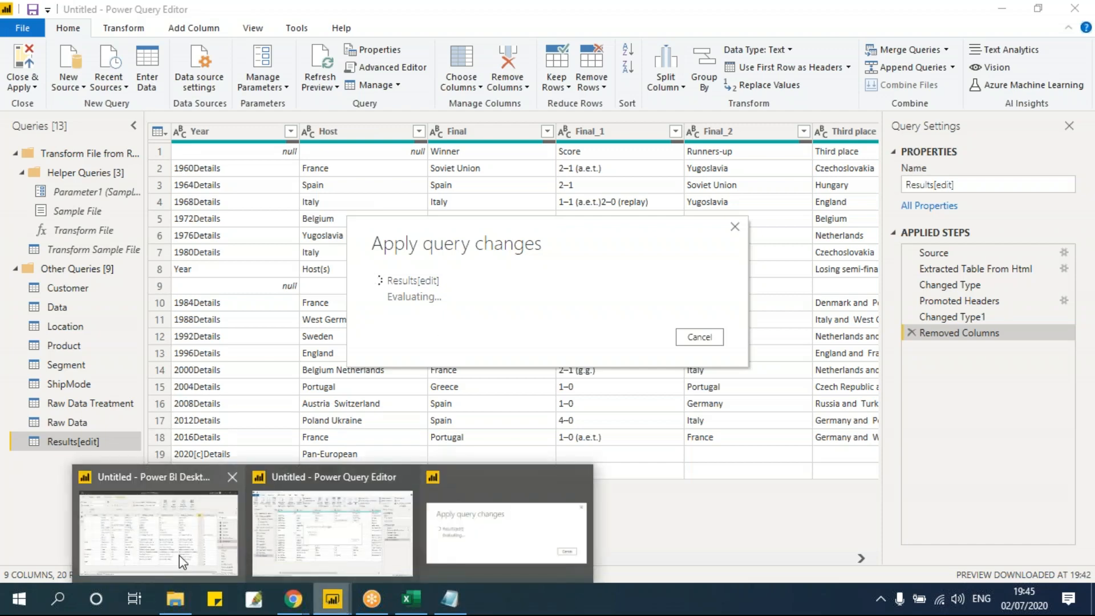
left_click(207, 530)
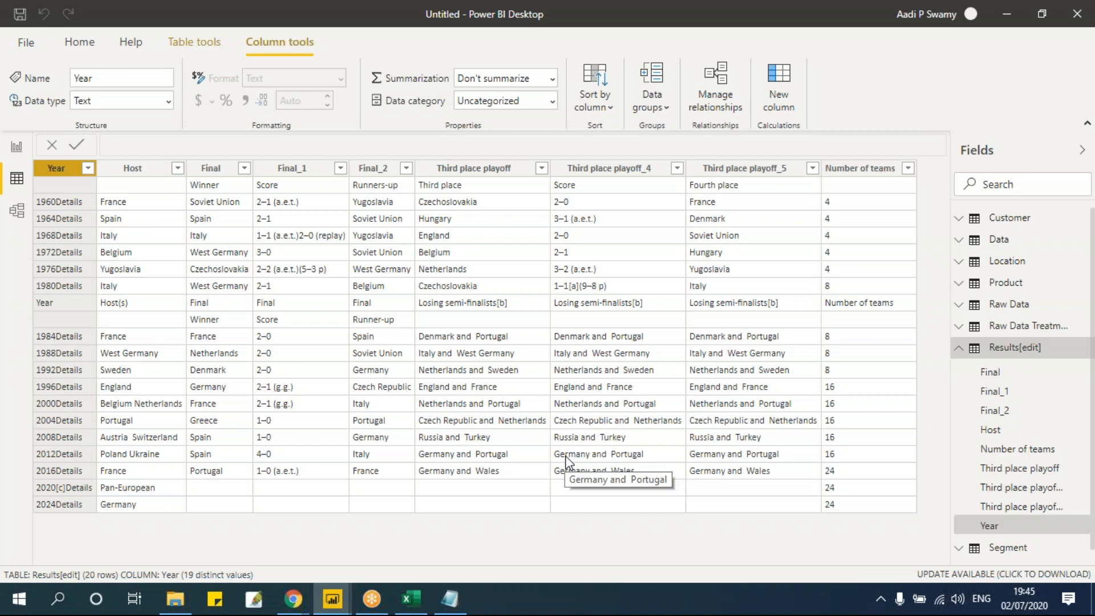
- Switch to the report view and look over the common data sources available for import
left_click(17, 147)
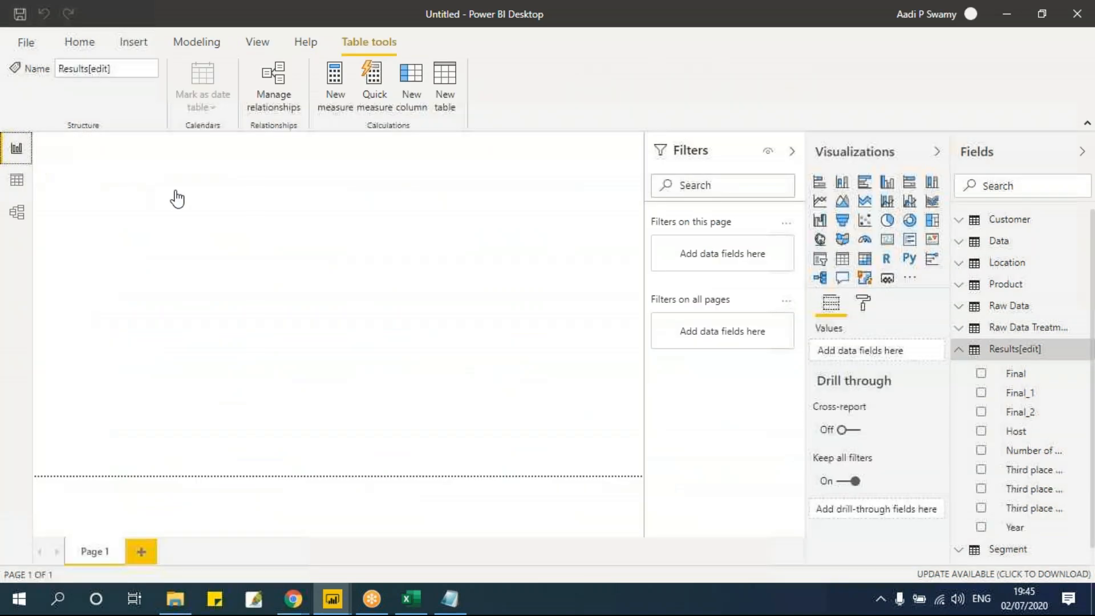
left_click(200, 142)
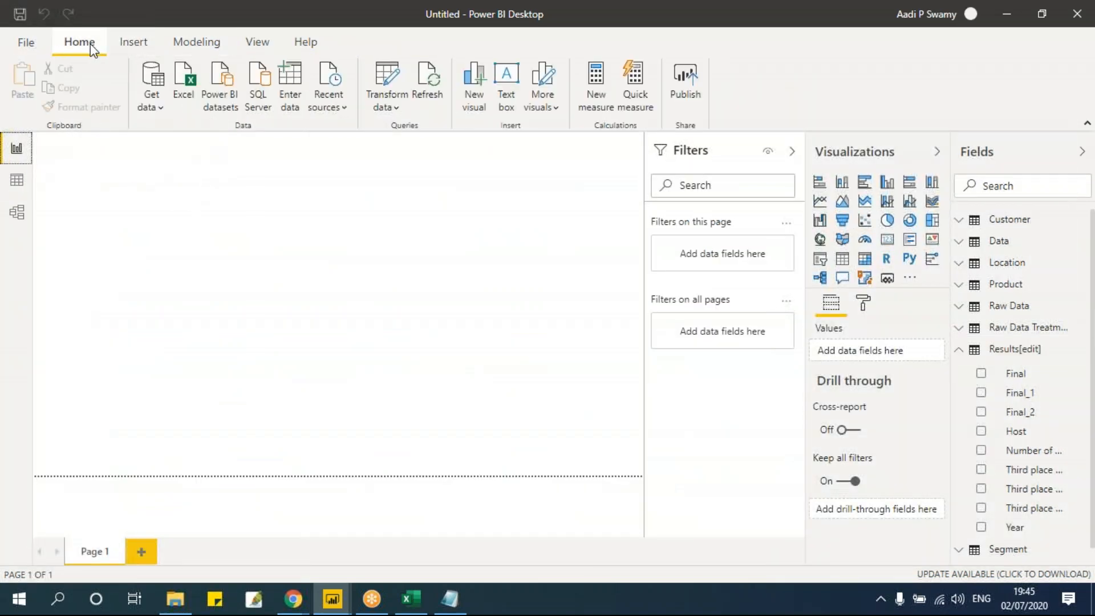
left_click(152, 106)
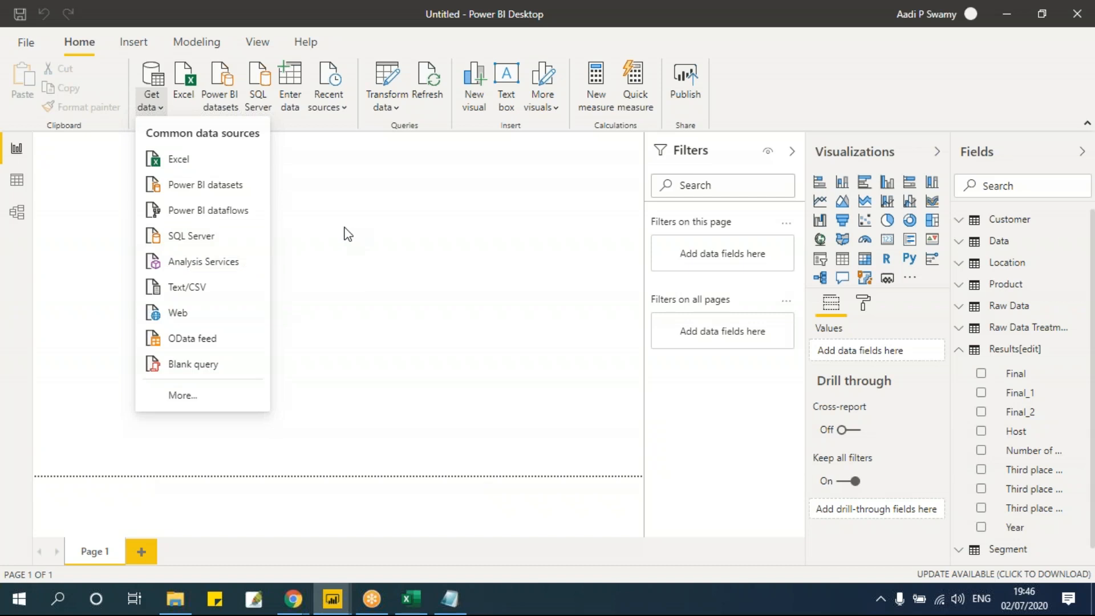
left_click(345, 229)
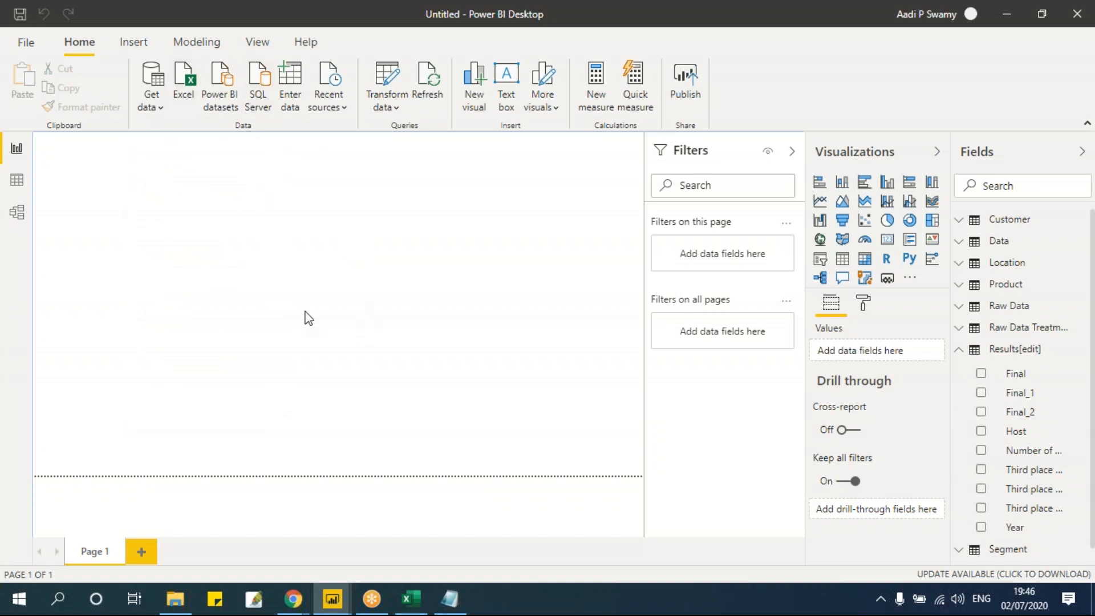
- Return to the data view and examine the imported Customer, Data and Raw Data Treatment tables
left_click(960, 349)
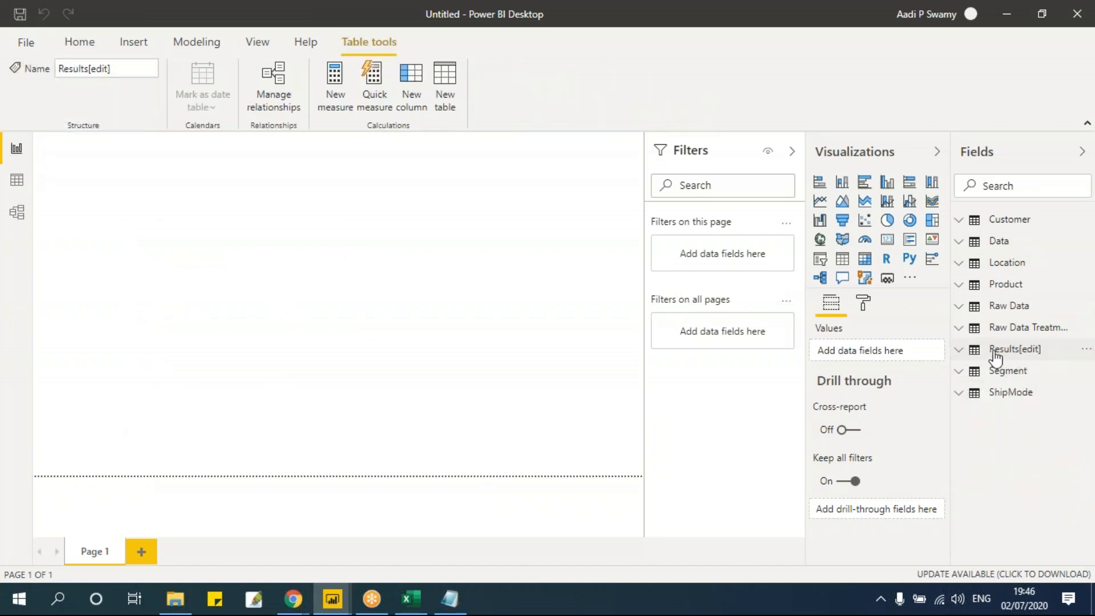
left_click(11, 183)
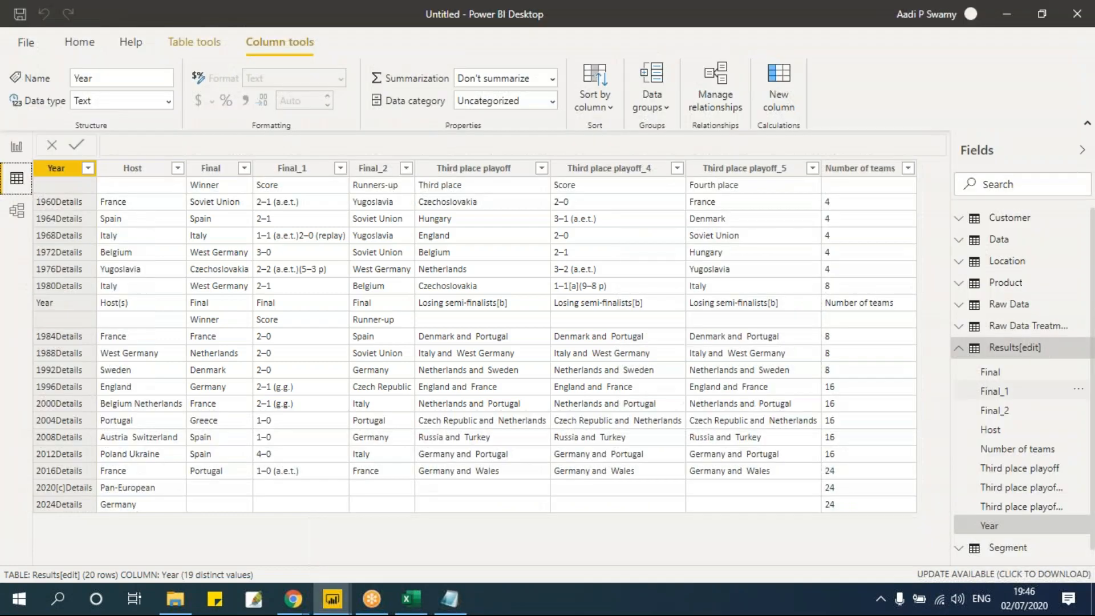
left_click(978, 220)
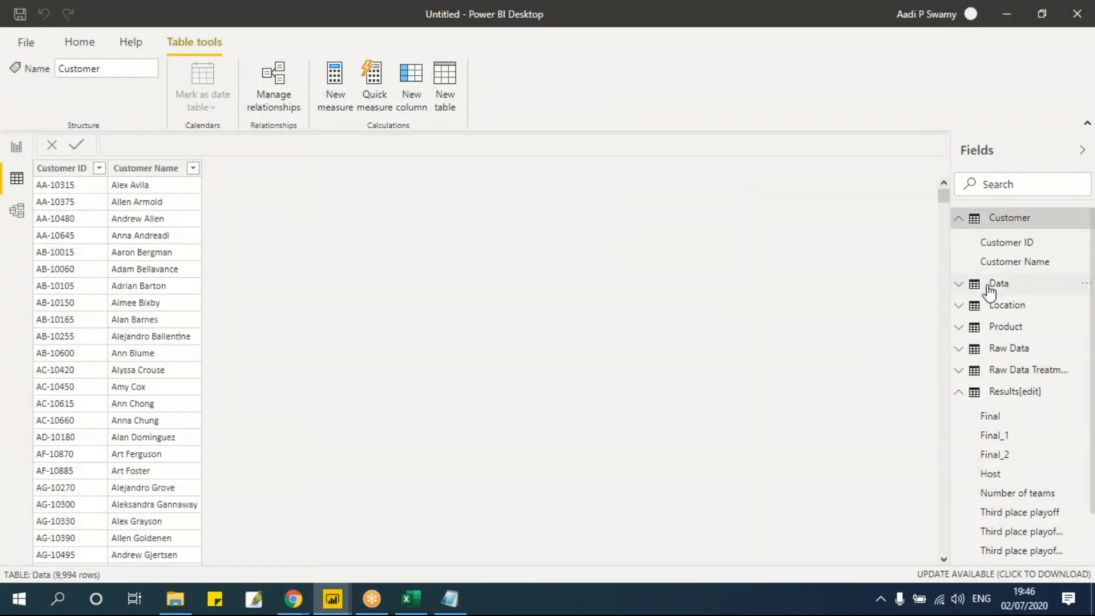
left_click(970, 287)
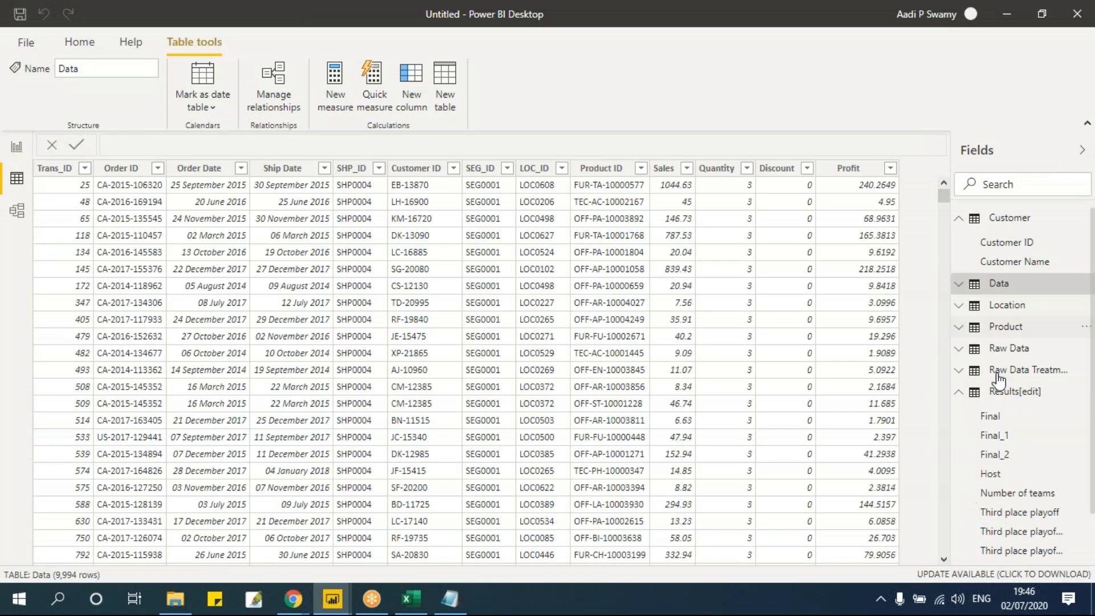
left_click(1034, 375)
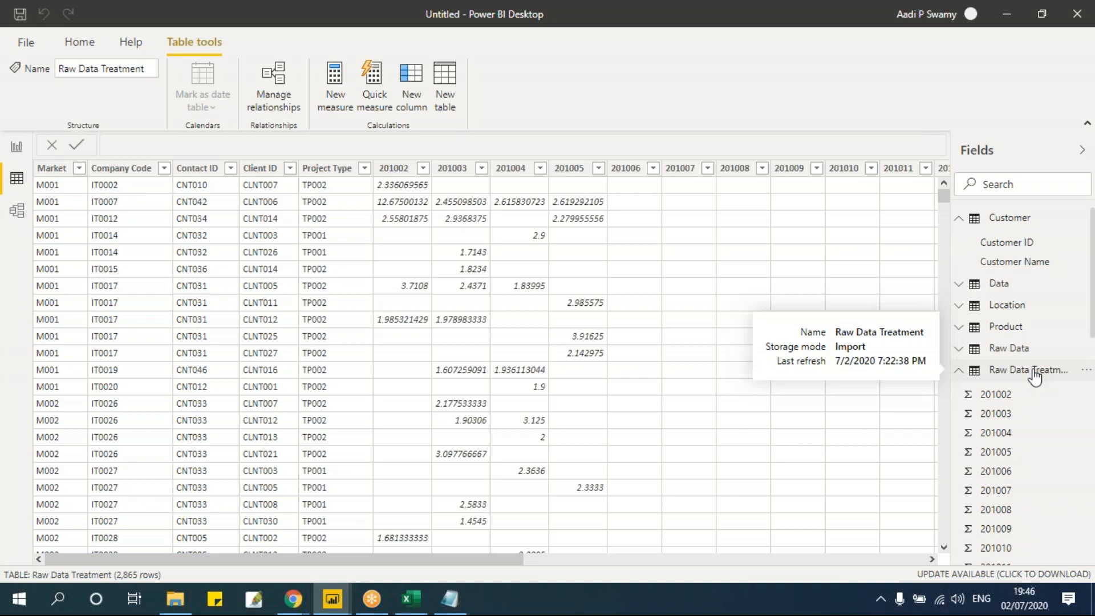
left_click(1036, 376)
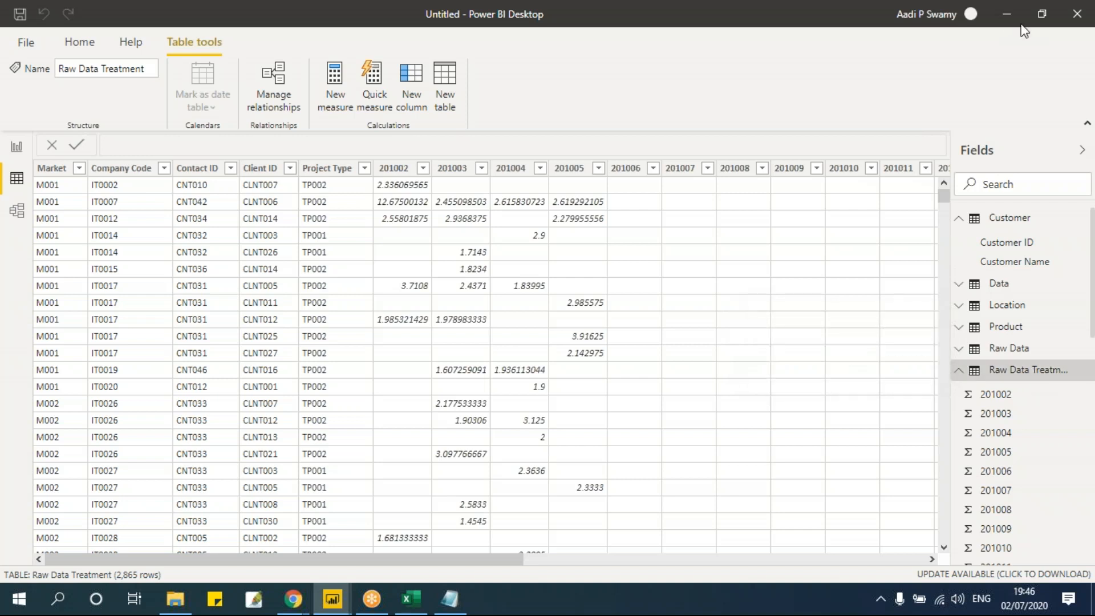